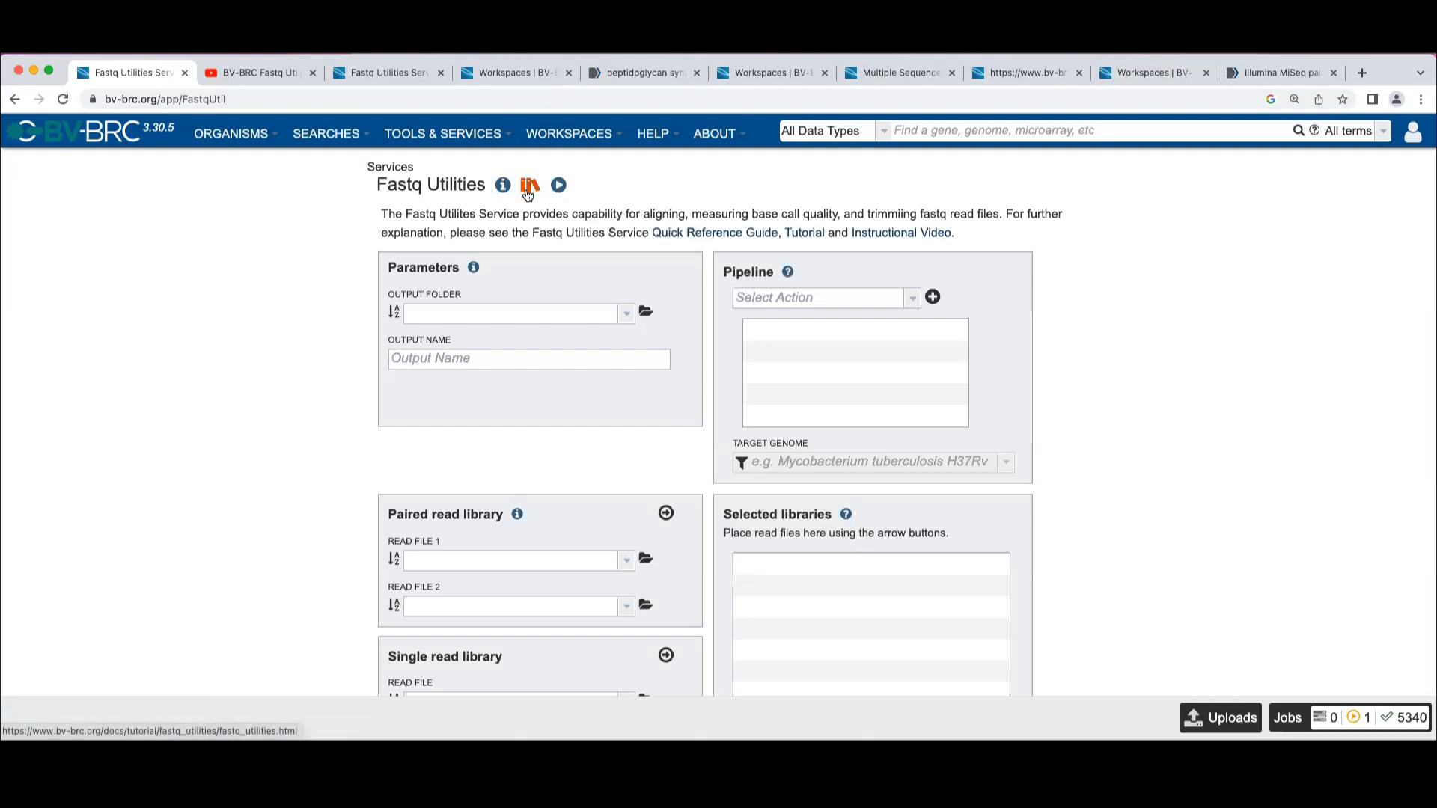
# Look through the Fastq Utilities Service tutorial, from the read-quality introduction to the references and back.
pyautogui.click(381, 73)
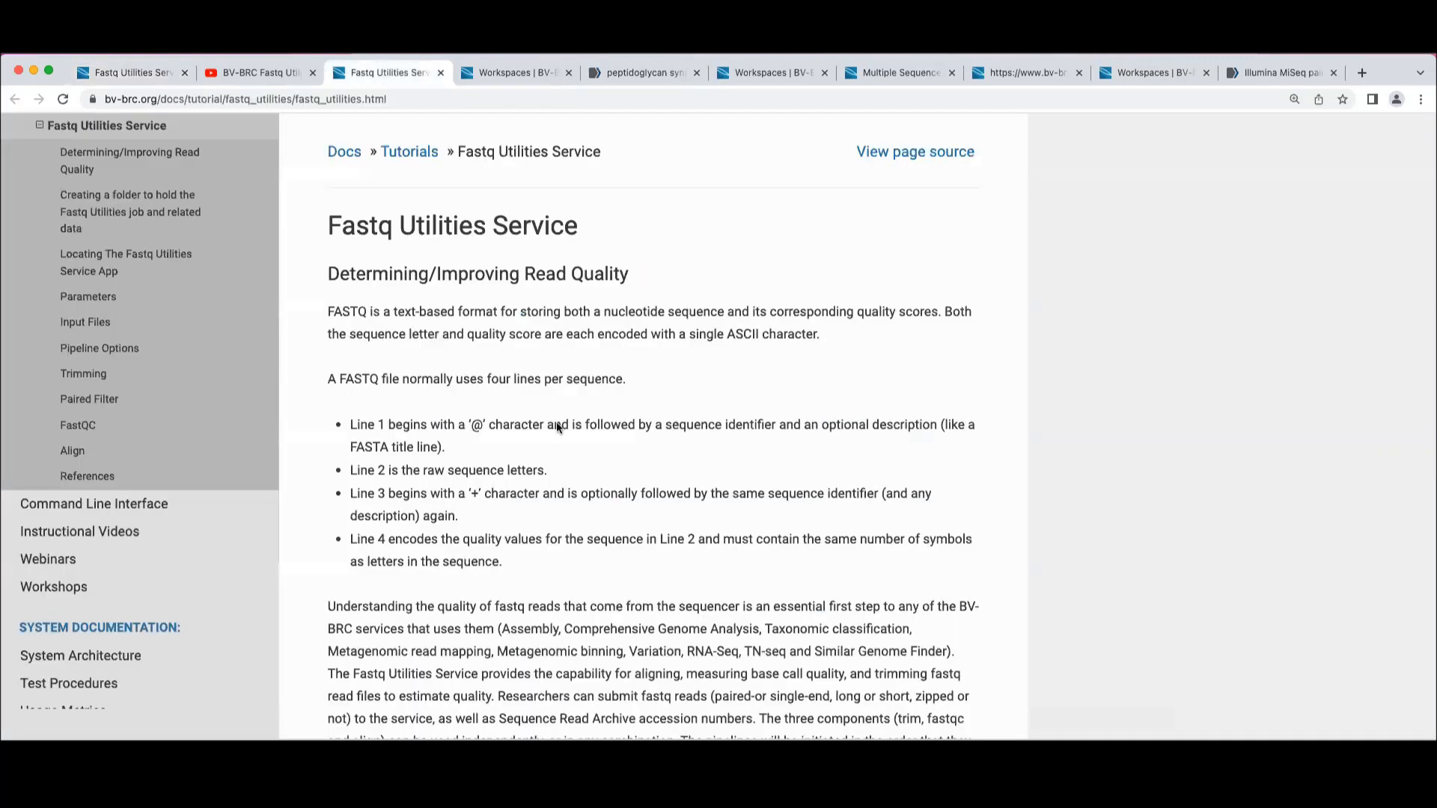
pyautogui.scroll(-2, 555, 421)
pyautogui.scroll(-15, 557, 427)
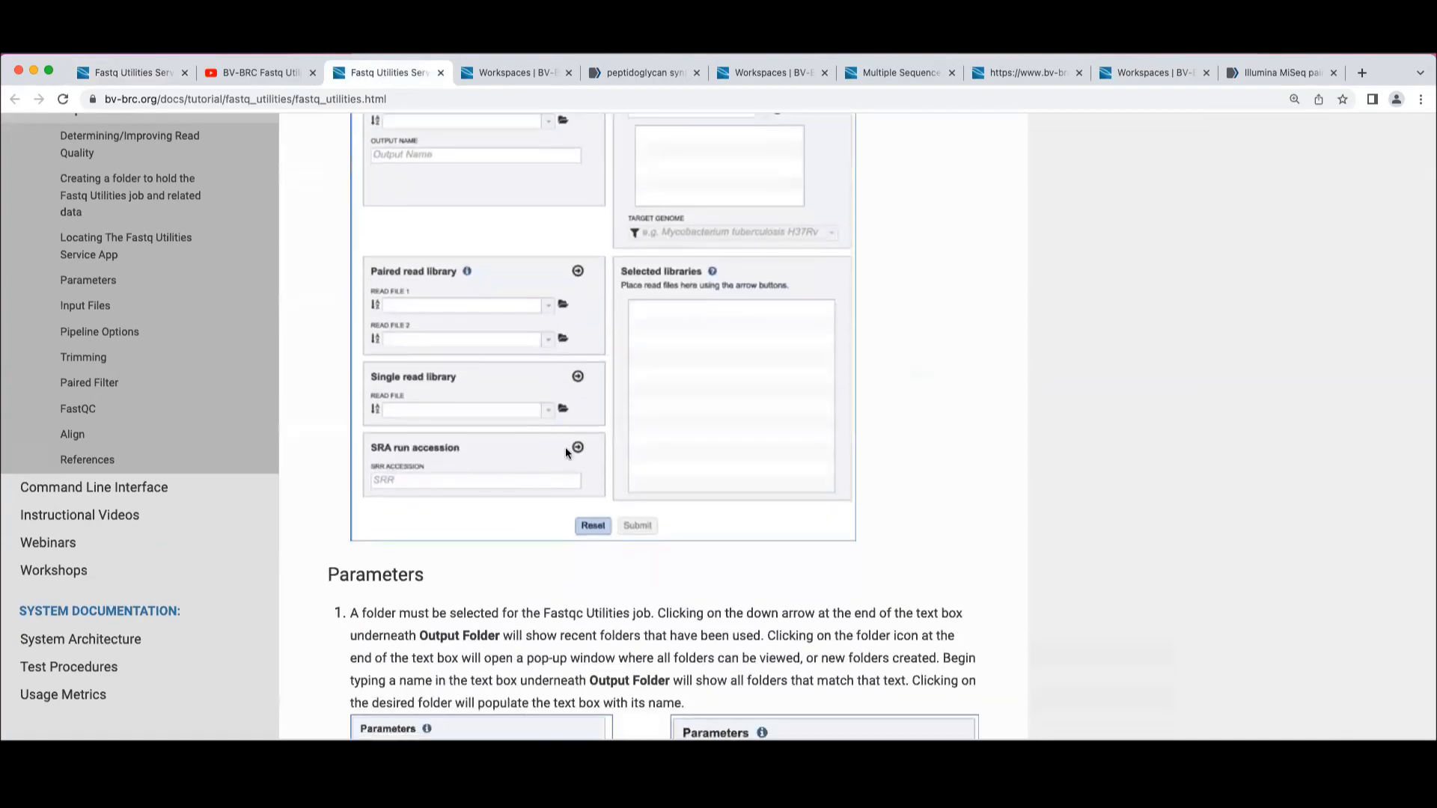
pyautogui.scroll(-15, 564, 447)
pyautogui.scroll(-20, 566, 449)
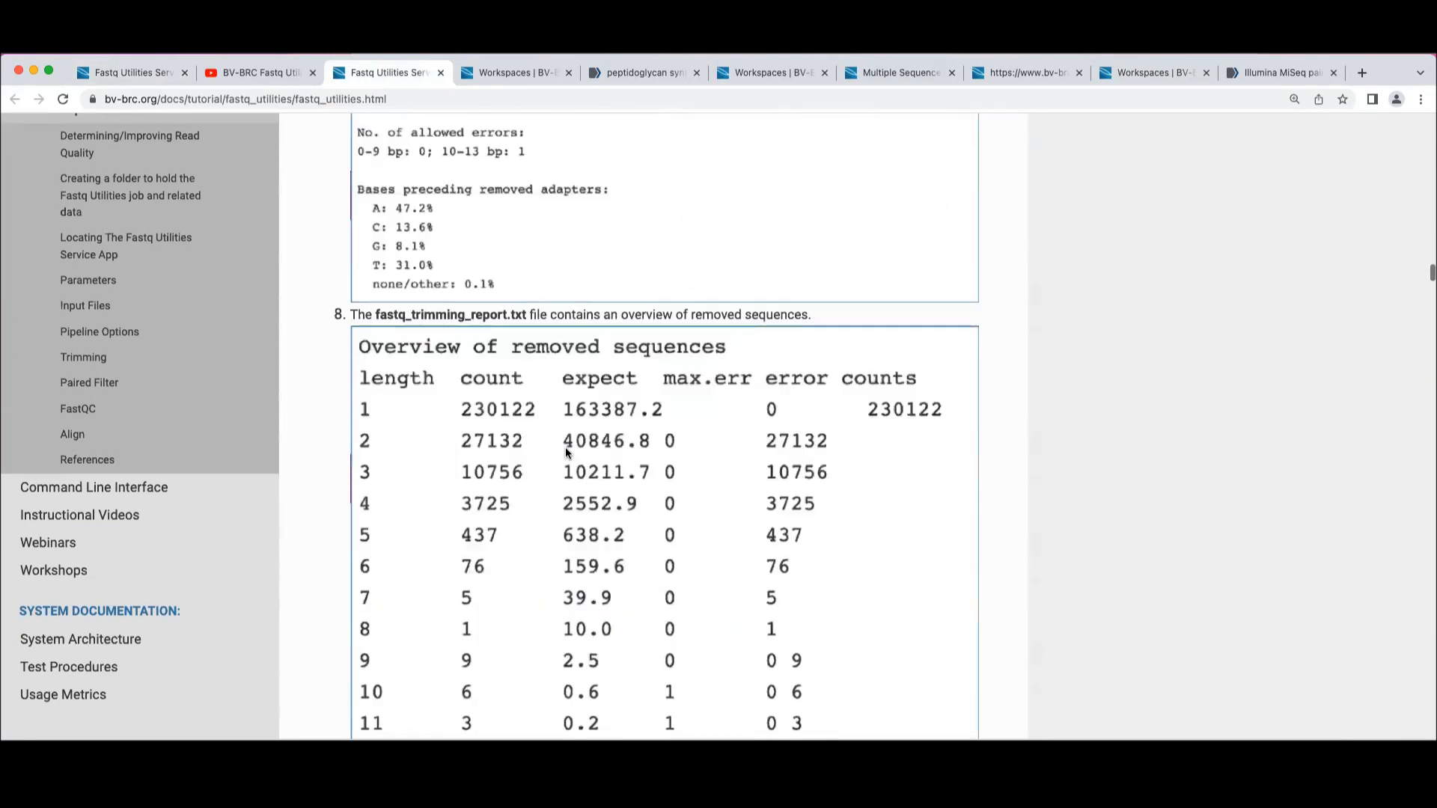
pyautogui.scroll(-20, 566, 449)
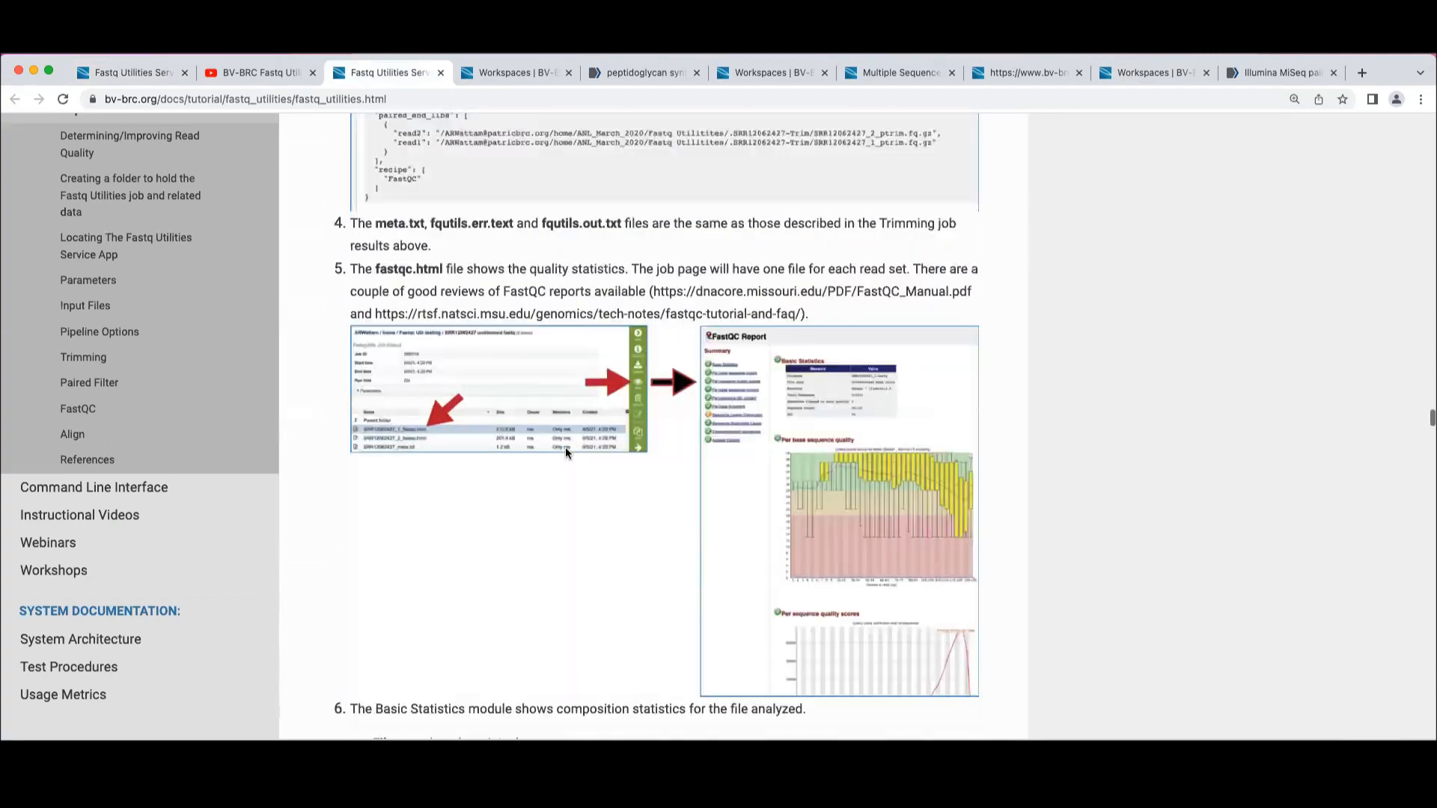
pyautogui.scroll(-20, 593, 423)
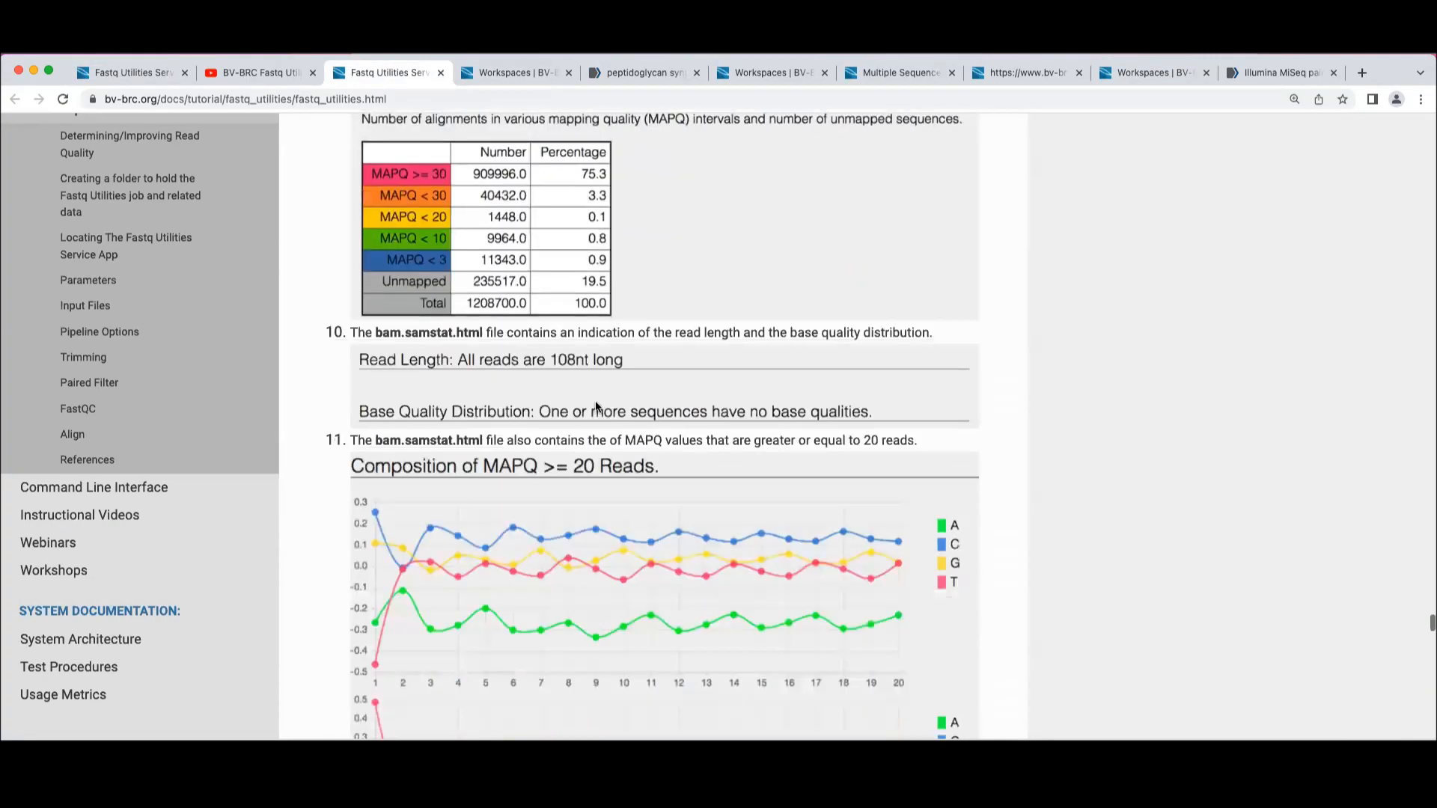
pyautogui.scroll(-20, 592, 387)
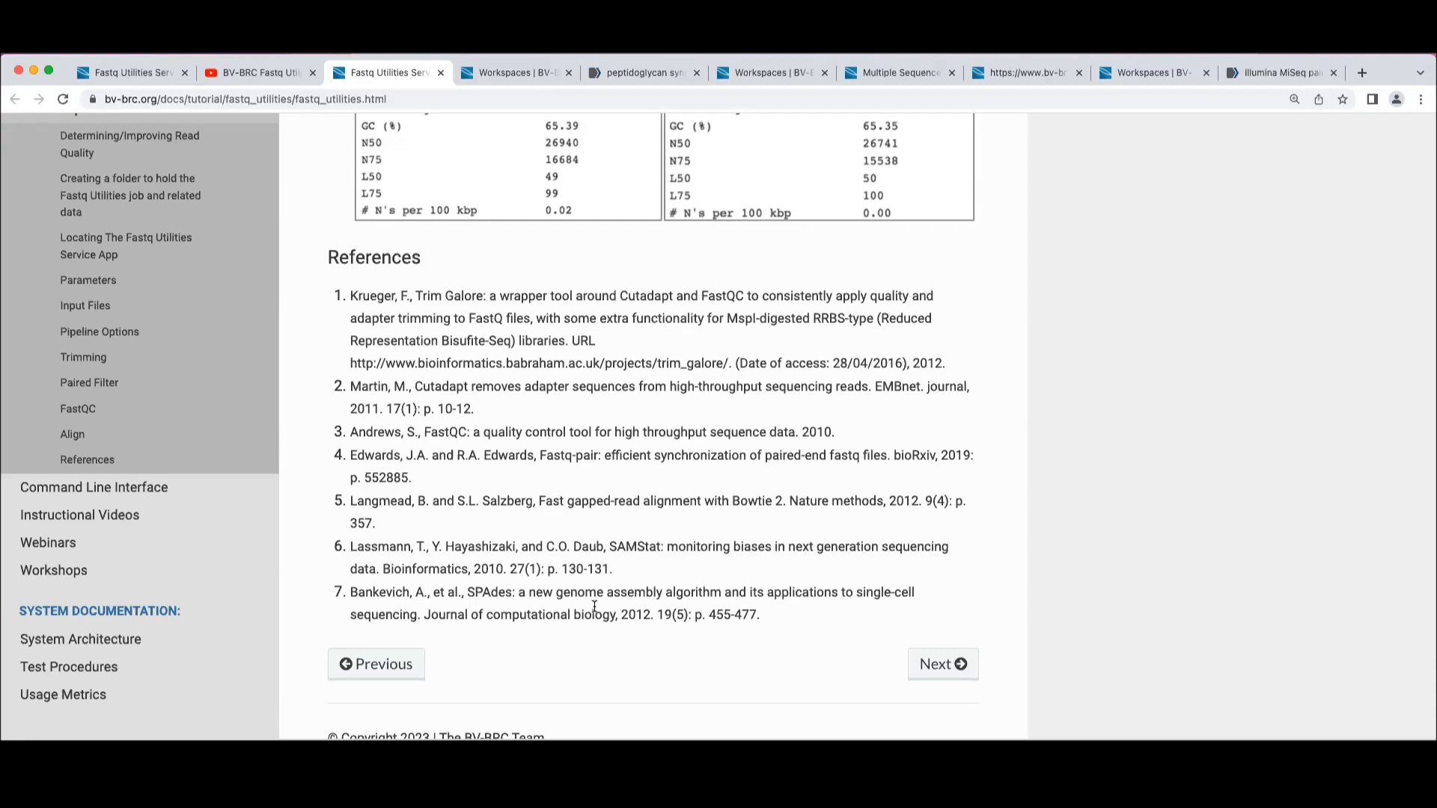
pyautogui.scroll(20, 594, 606)
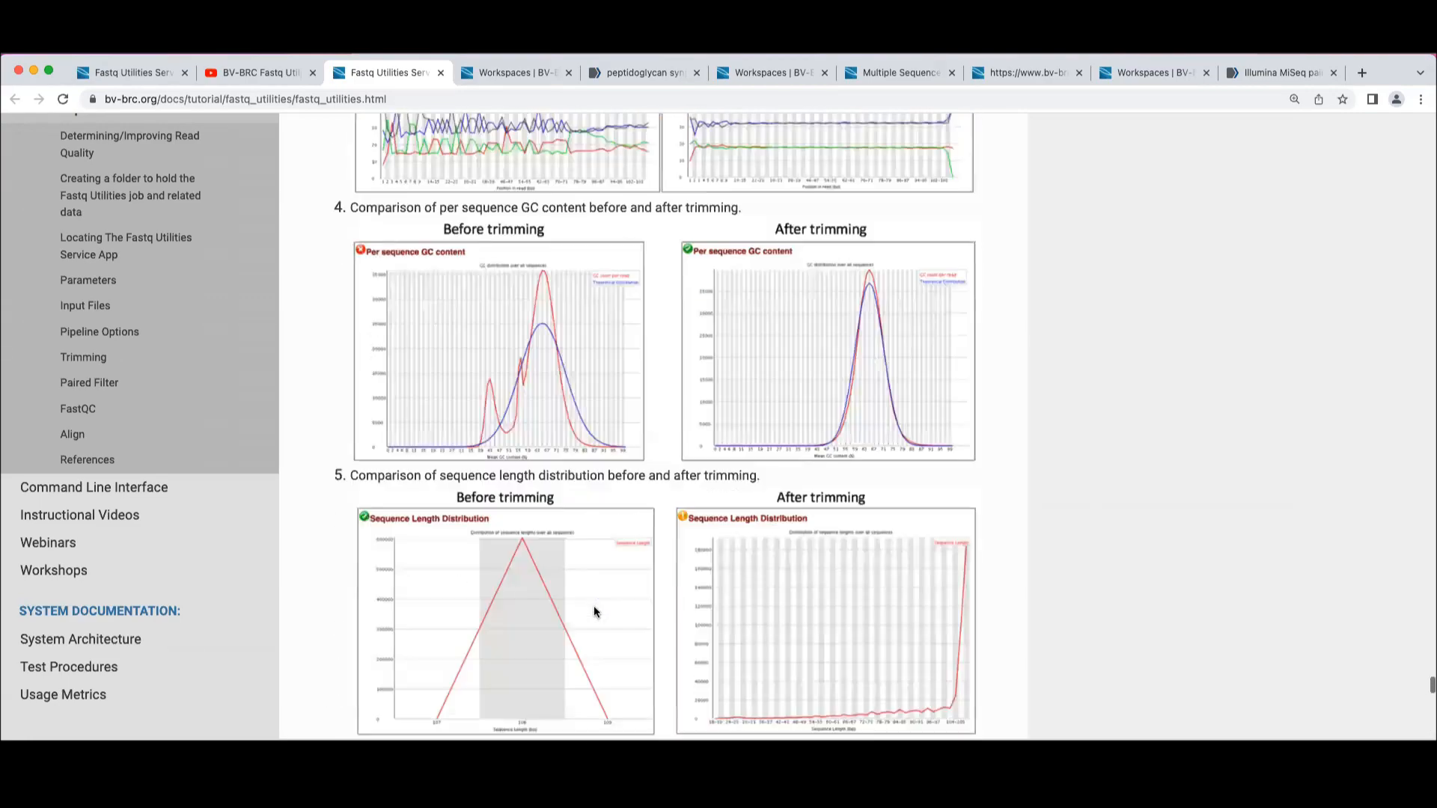
pyautogui.scroll(20, 595, 612)
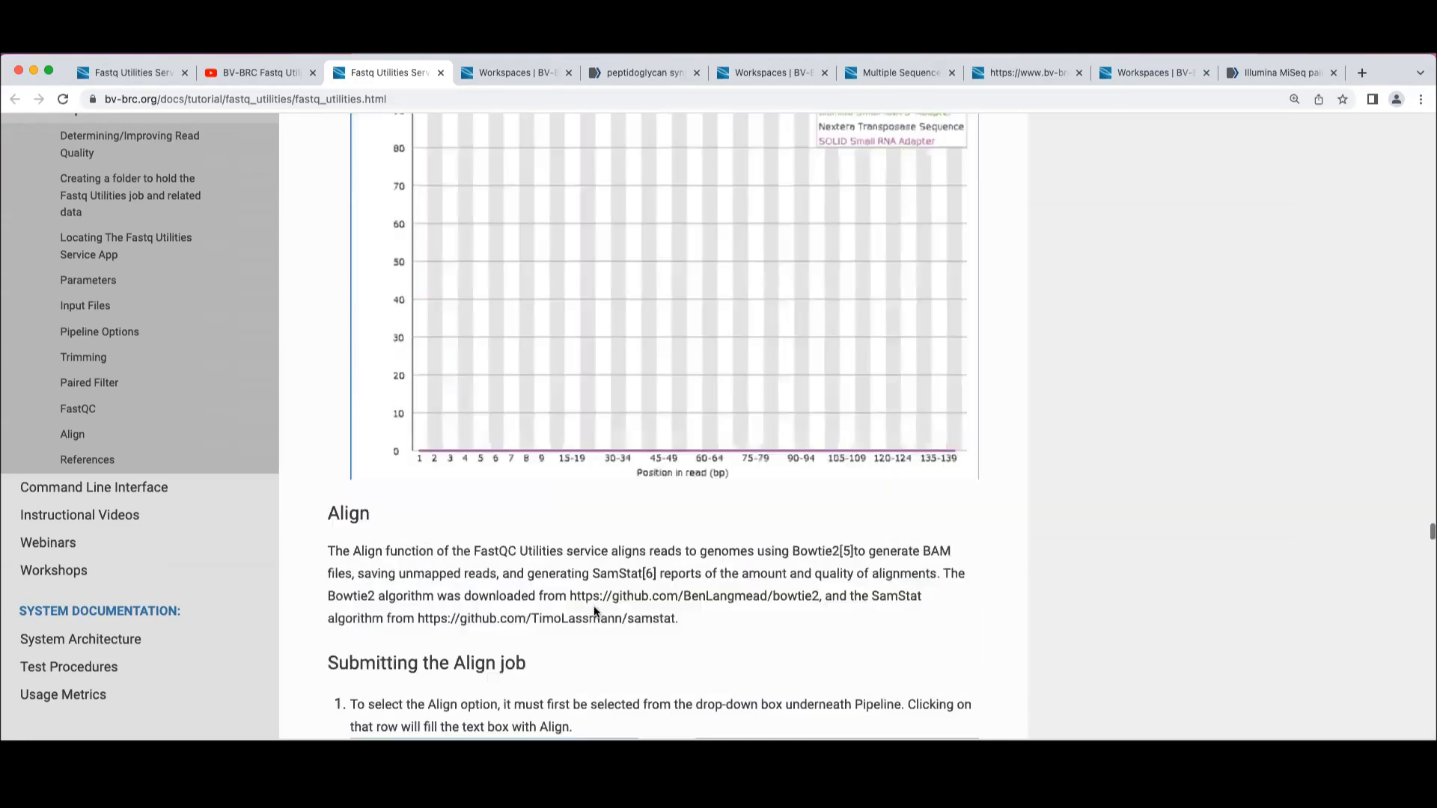
pyautogui.scroll(-15, 1200, 362)
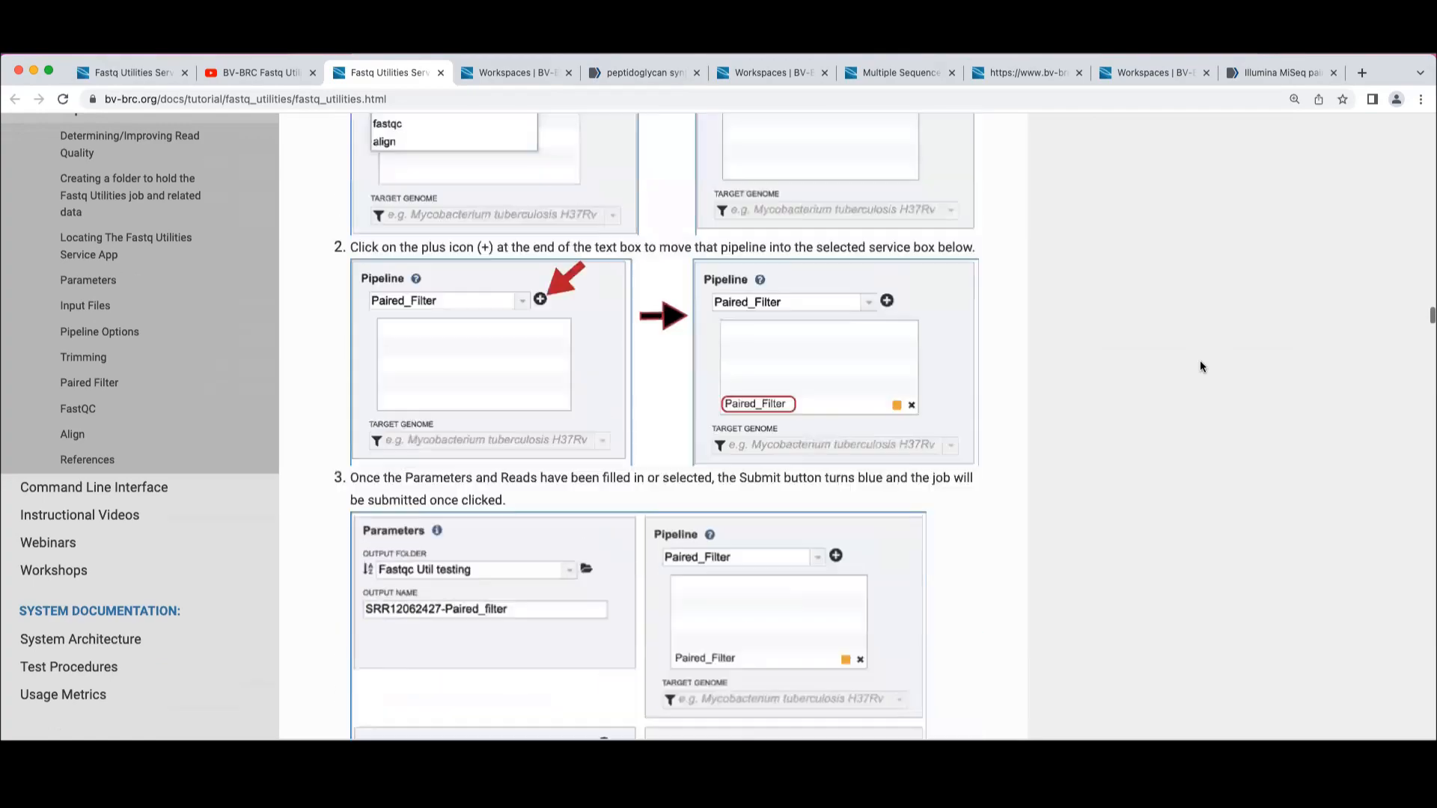
pyautogui.scroll(15, 1201, 367)
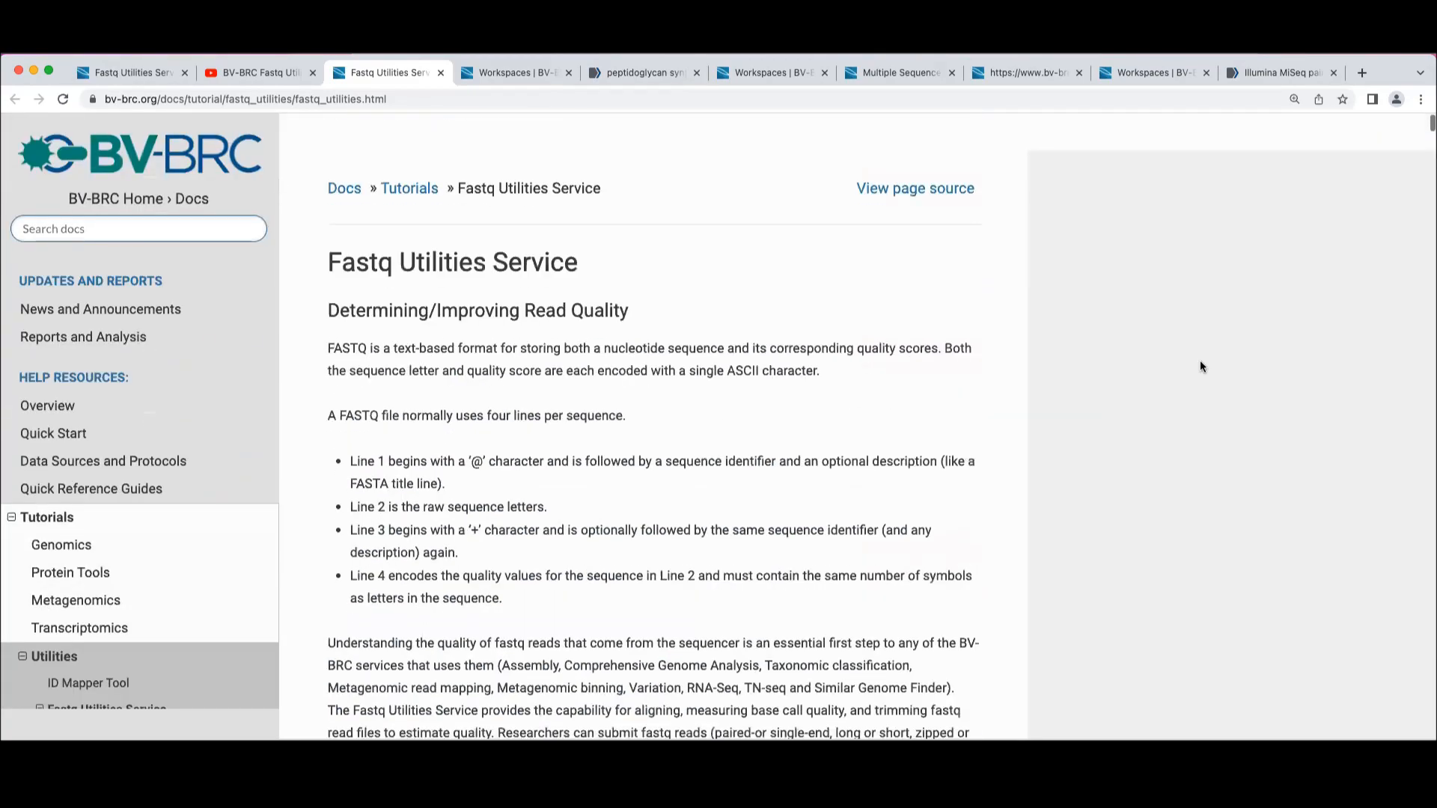
pyautogui.scroll(-5, 1200, 366)
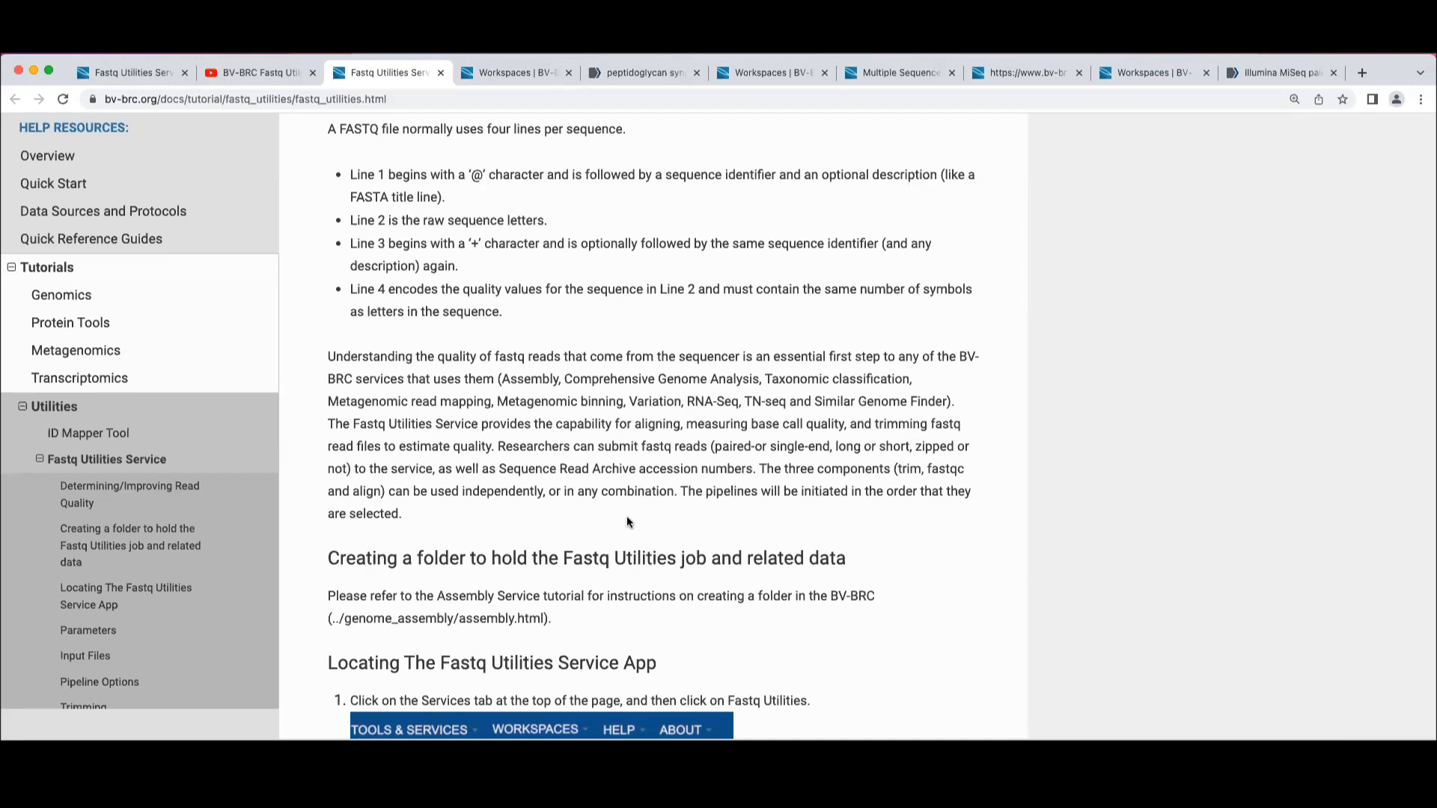
# Look through the video list of the BV-BRC Fastq Utilities Service Tutorial playlist on YouTube.
pyautogui.click(150, 71)
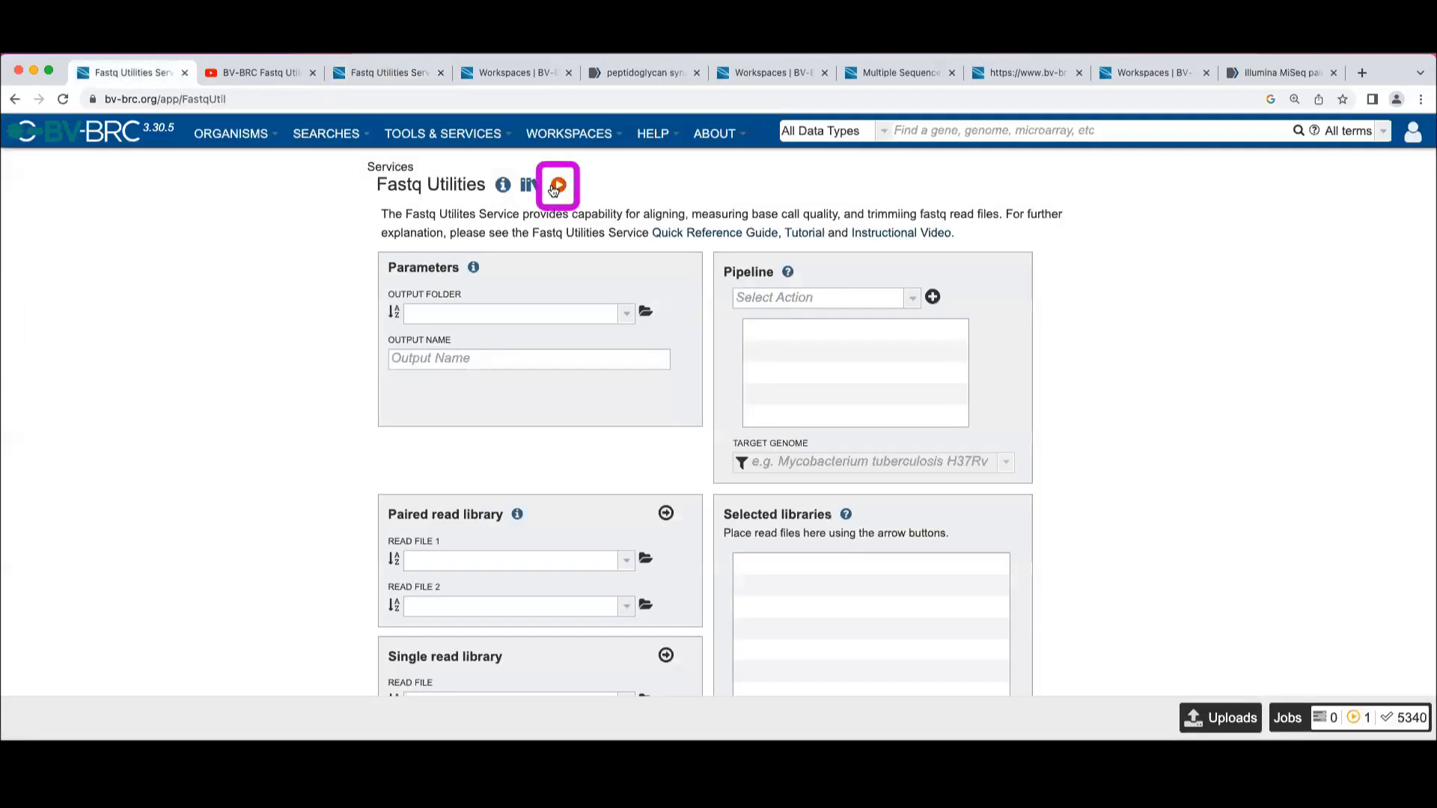
pyautogui.click(263, 74)
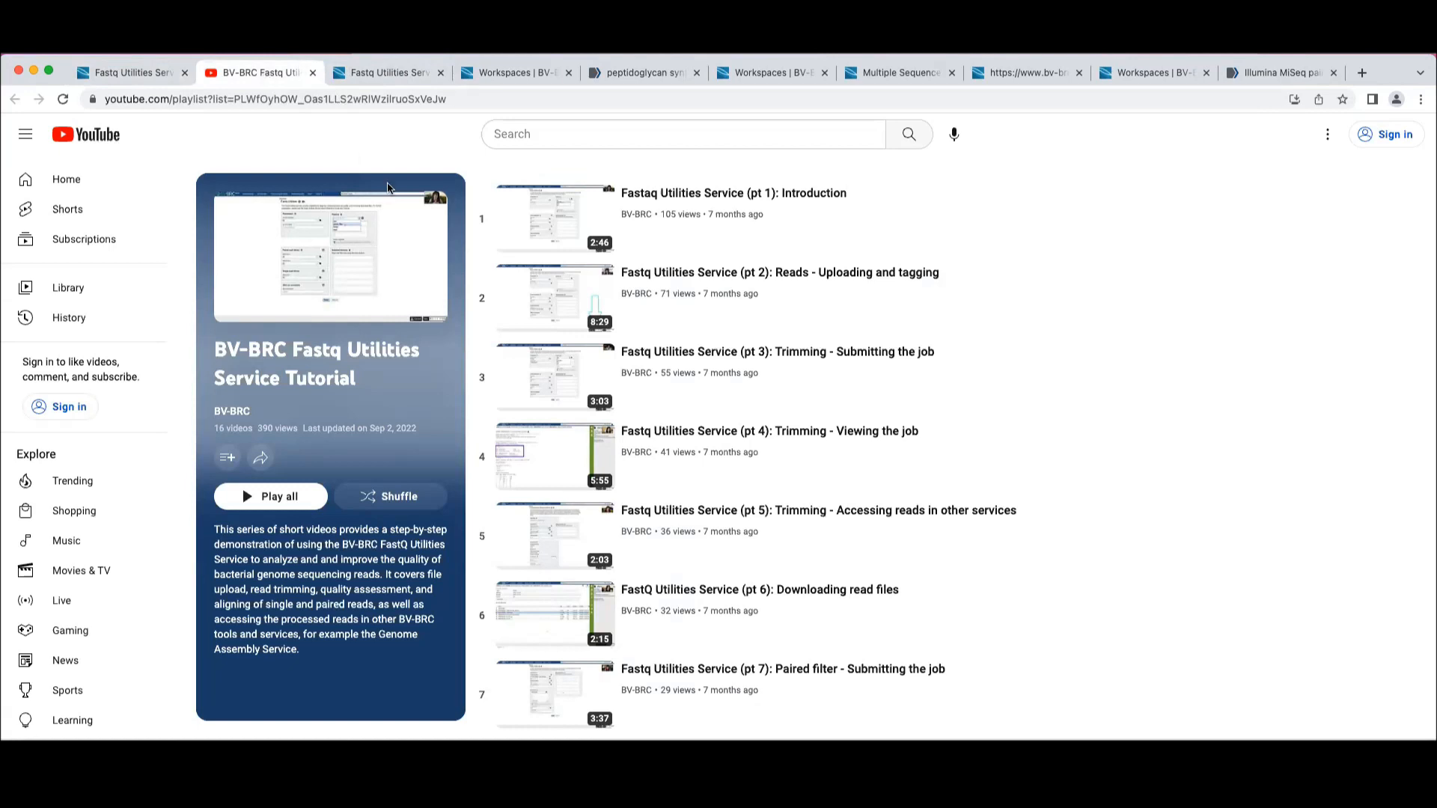
pyautogui.scroll(-3, 1018, 381)
pyautogui.scroll(-5, 1020, 382)
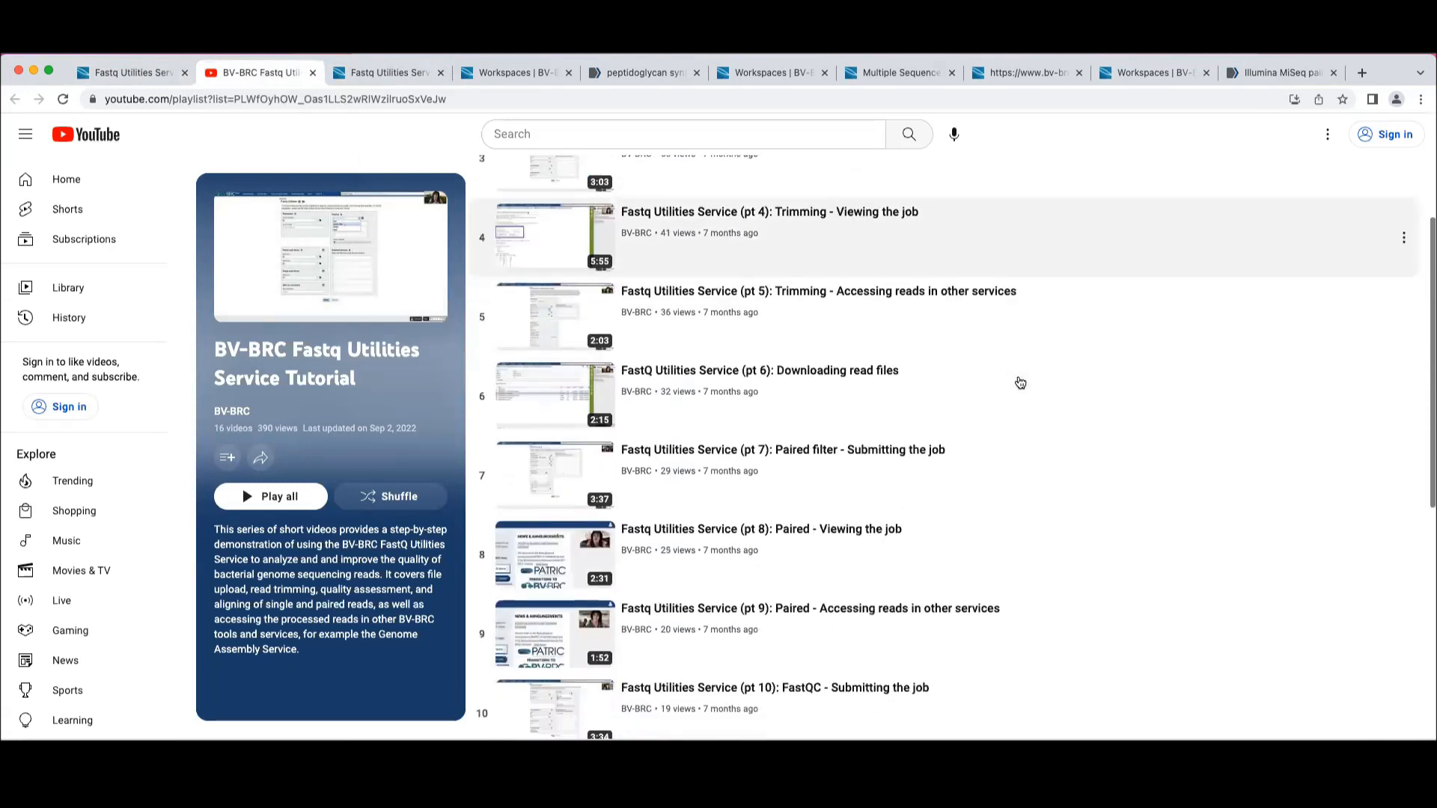
pyautogui.scroll(-4, 1020, 382)
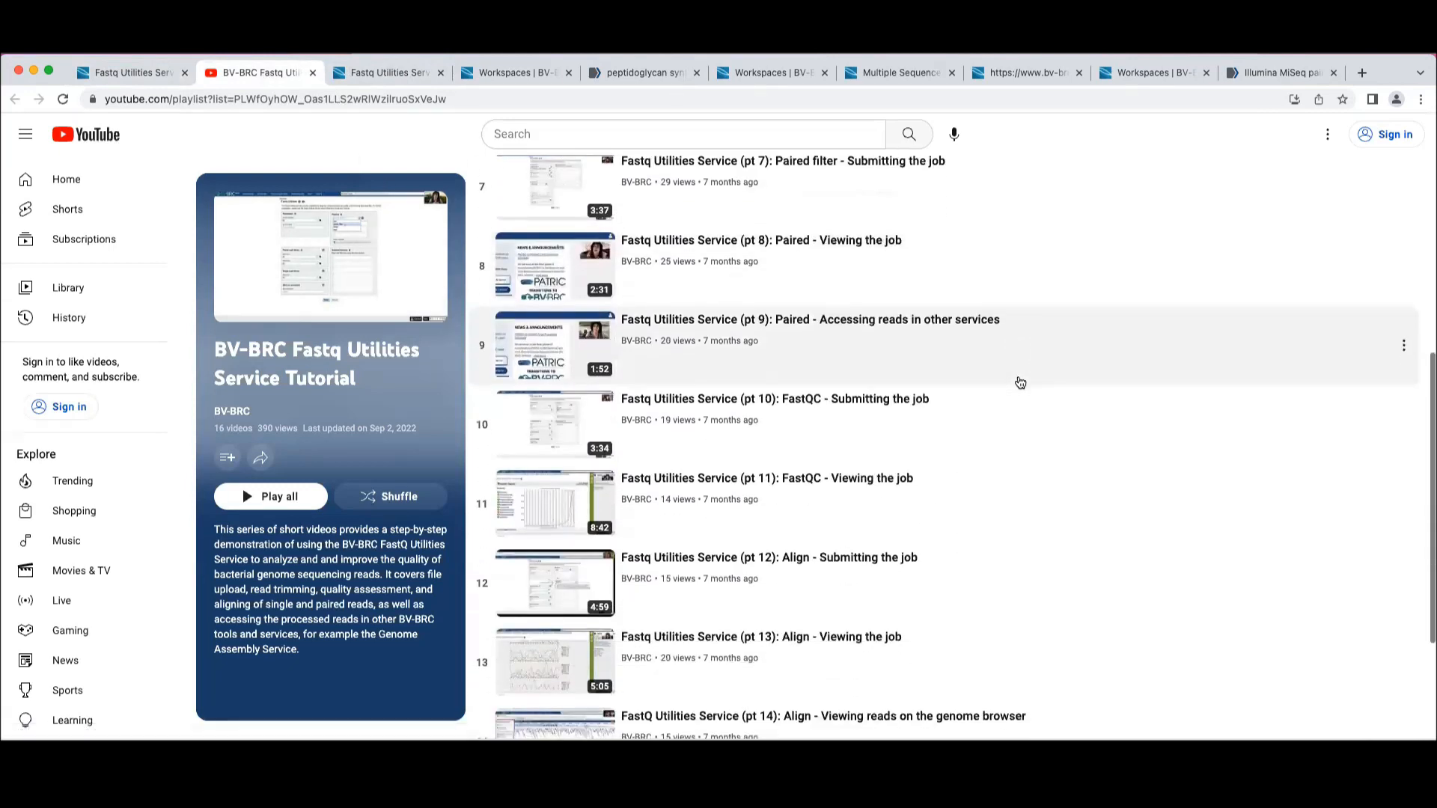
pyautogui.scroll(10, 1020, 383)
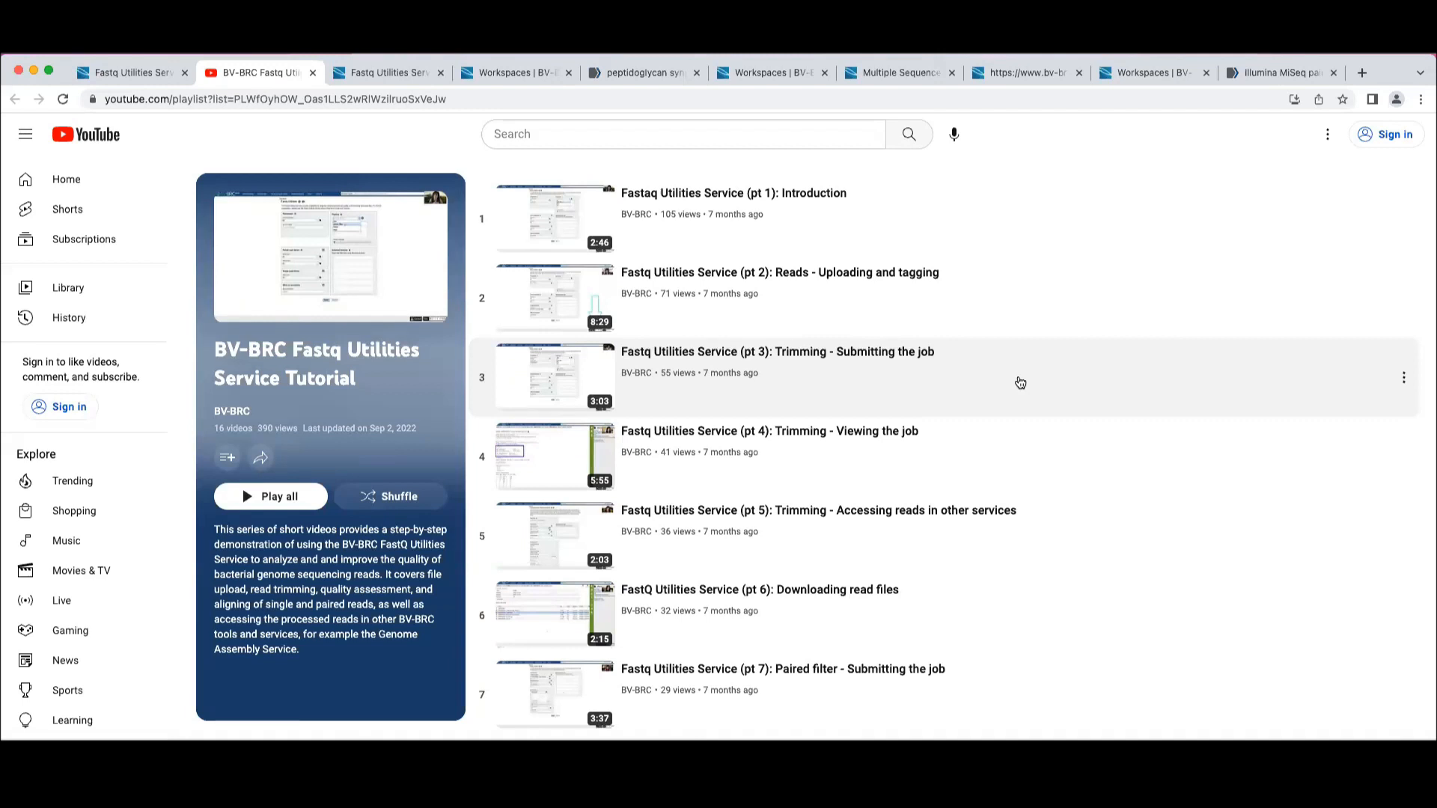
# Return to the Fastq Utilities service form and set the output folder to UVa April 2023.
pyautogui.click(128, 73)
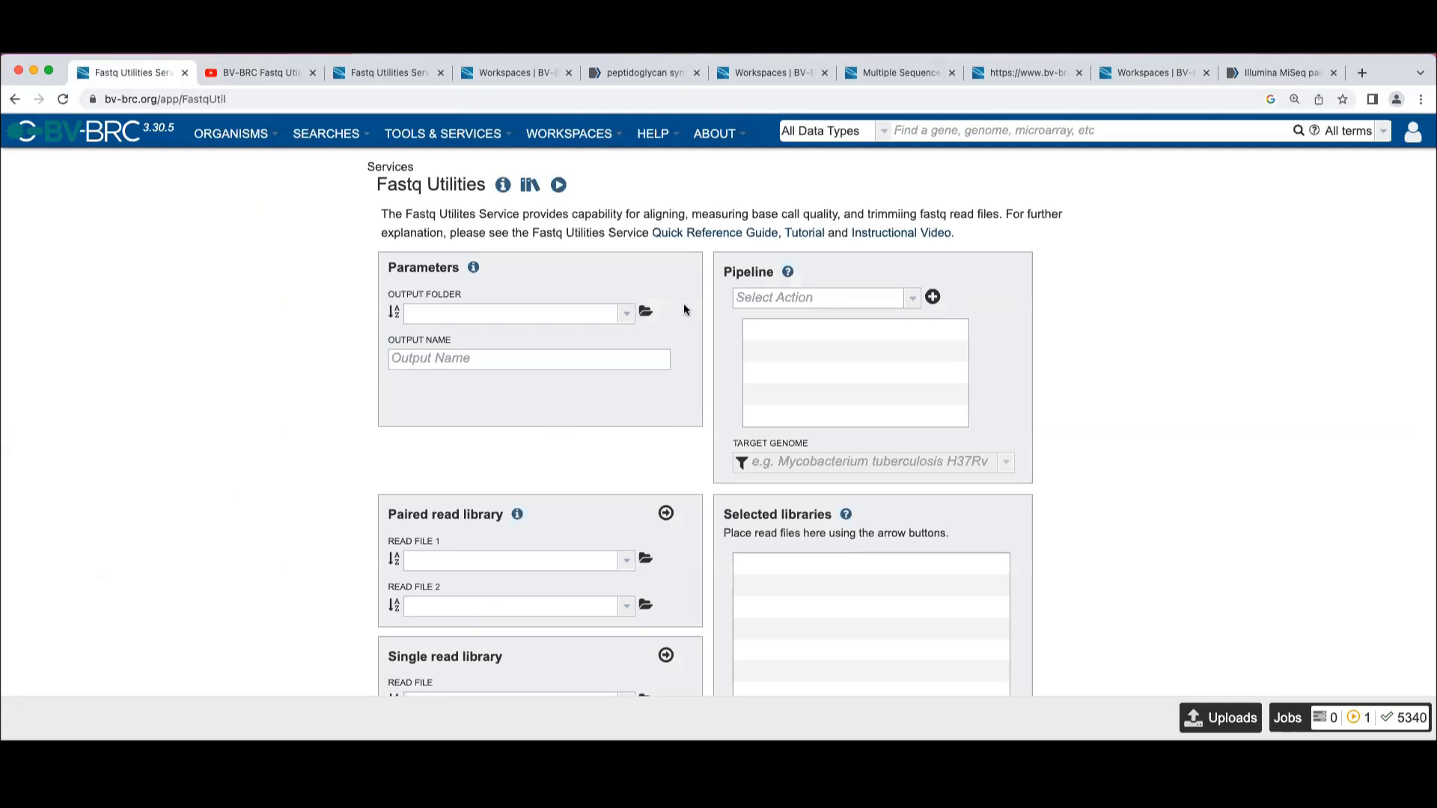
pyautogui.click(628, 314)
pyautogui.click(514, 344)
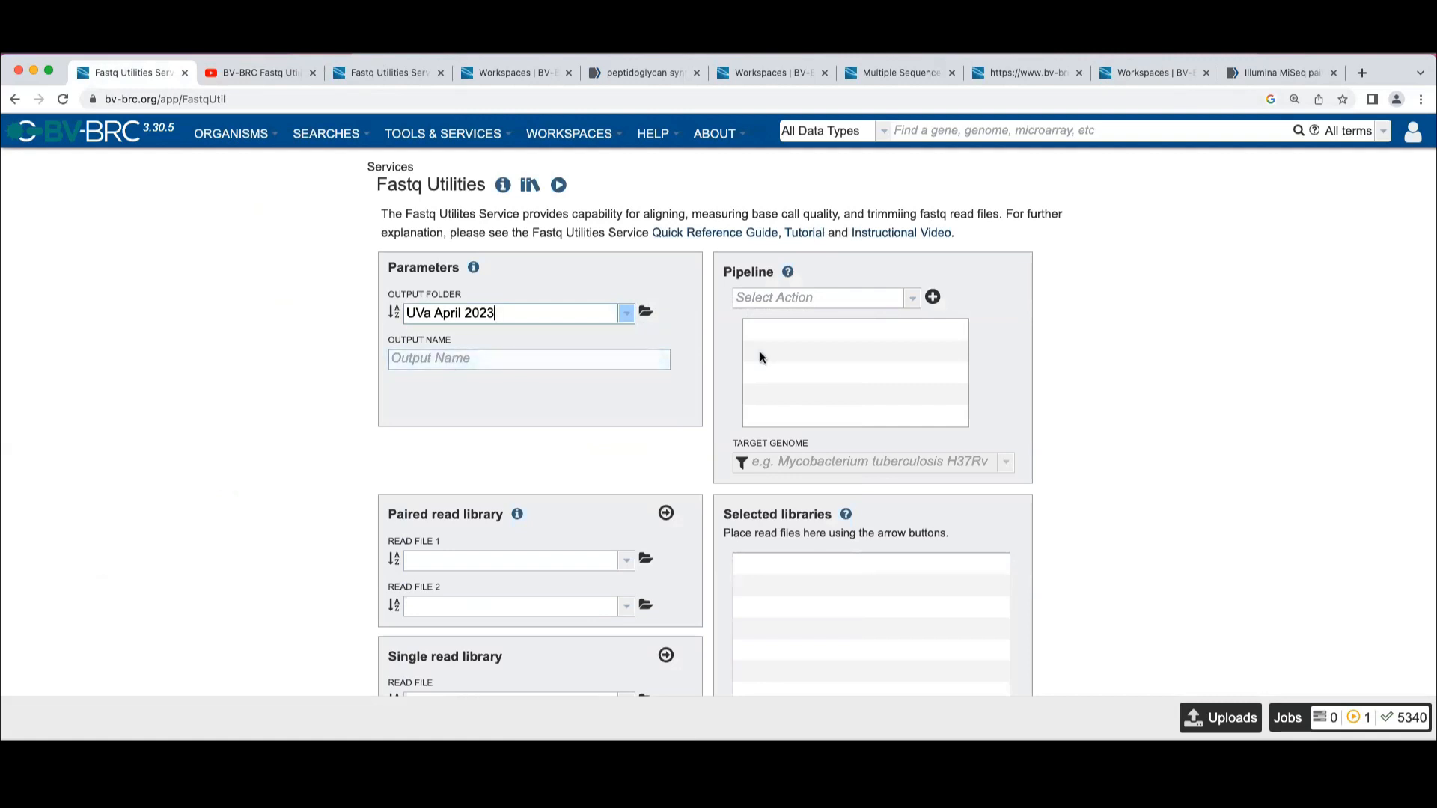
# Choose fastqc as the pipeline action and add it to the job's list of pipeline steps.
pyautogui.click(913, 301)
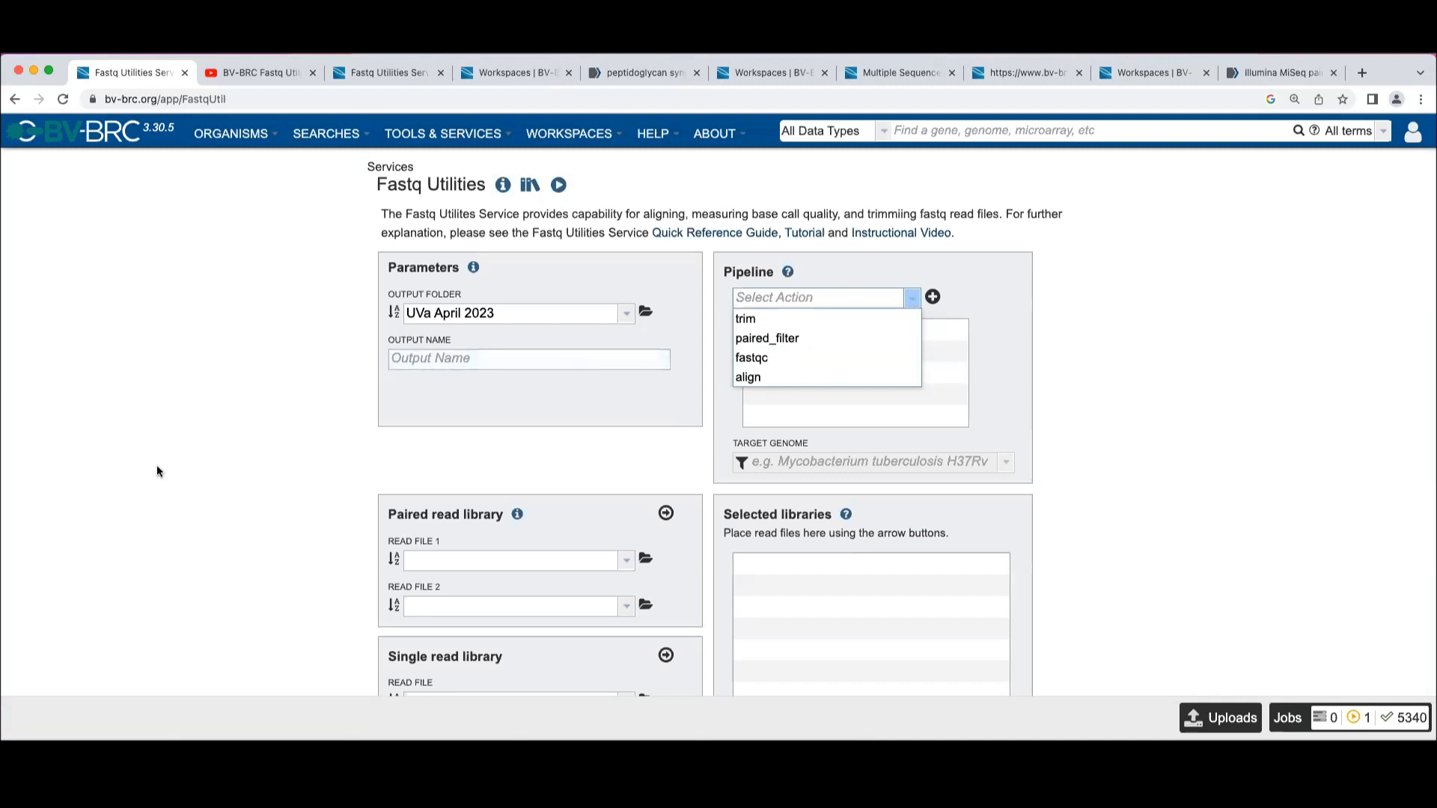
pyautogui.scroll(-2, 157, 470)
pyautogui.scroll(-1, 157, 470)
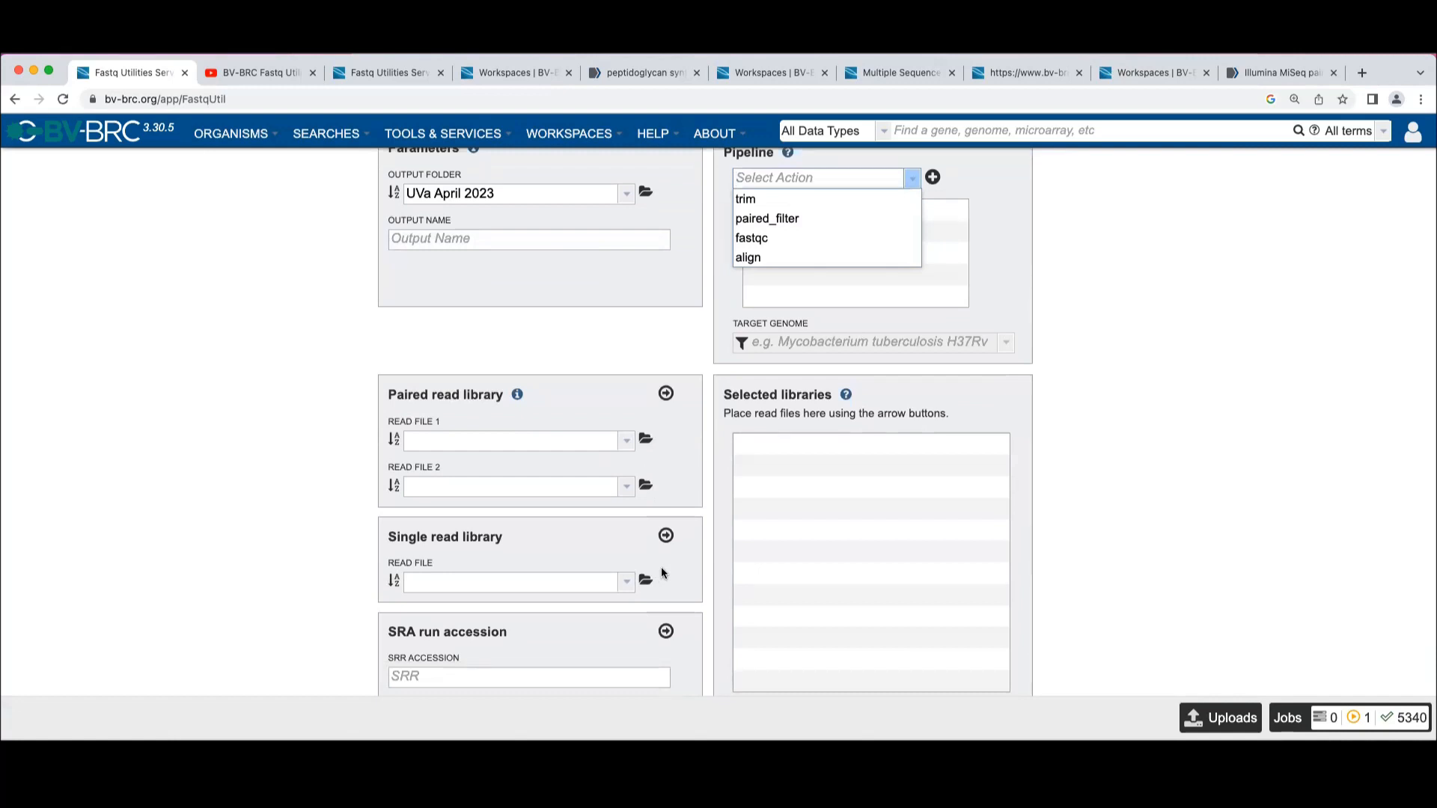
pyautogui.click(662, 573)
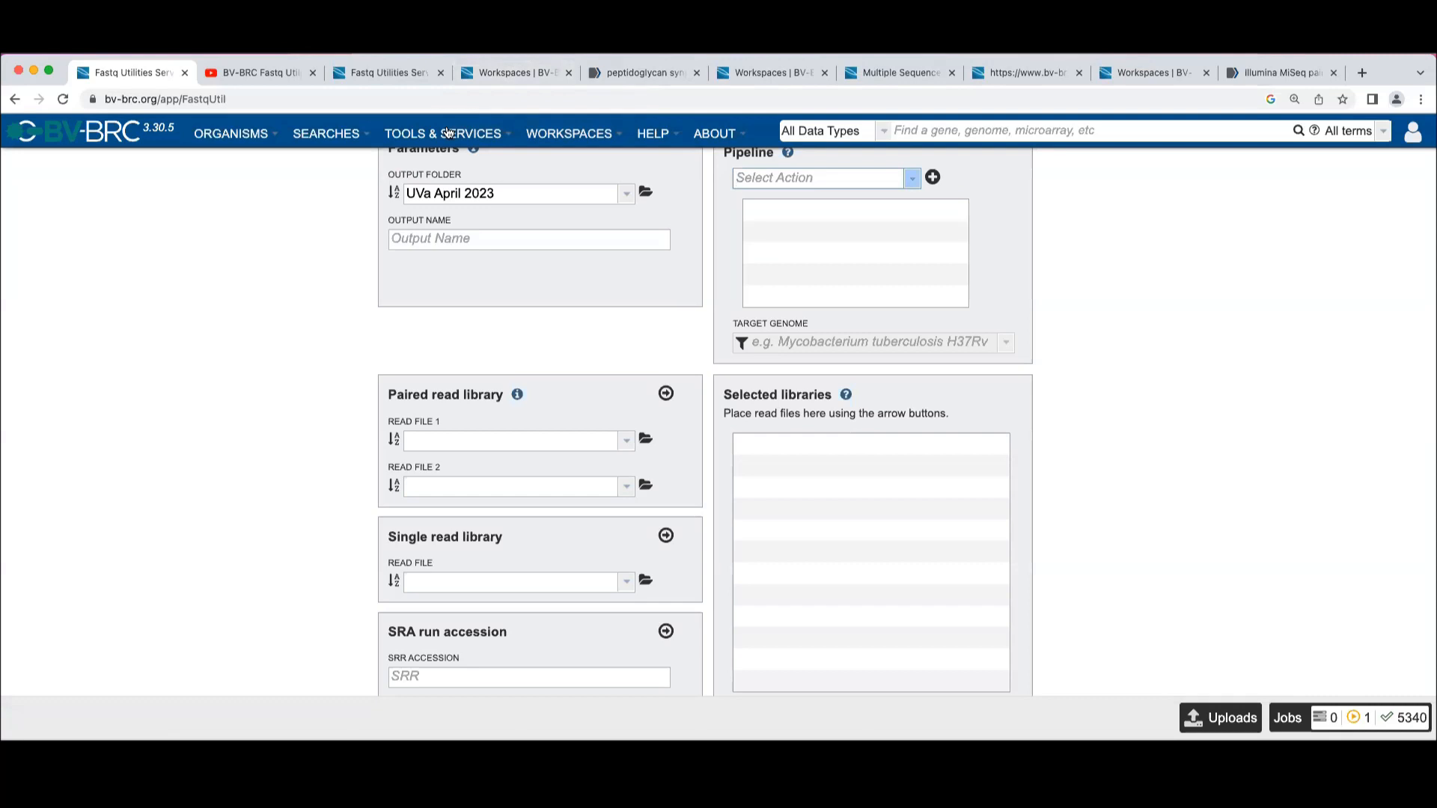
pyautogui.click(898, 181)
pyautogui.click(910, 180)
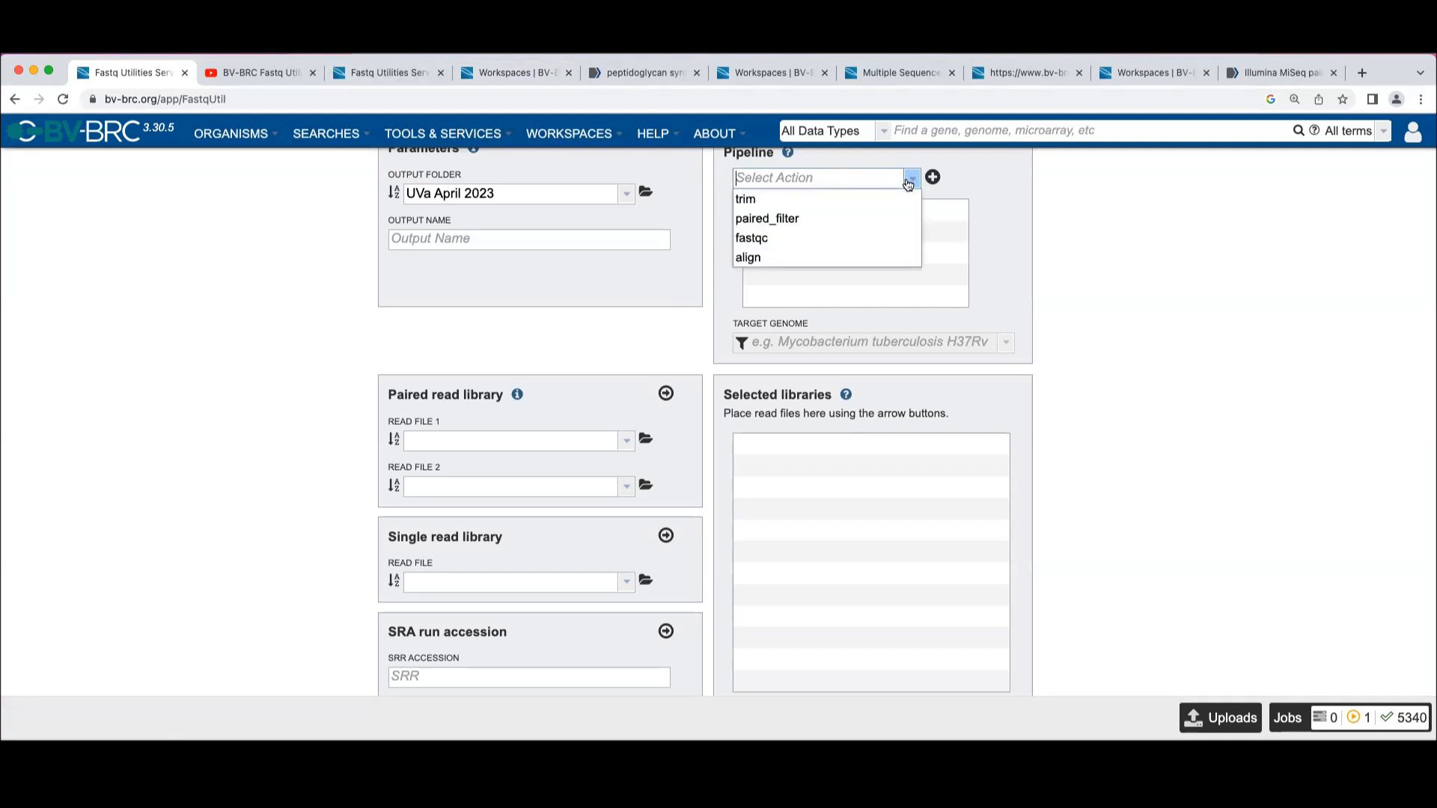
pyautogui.click(787, 239)
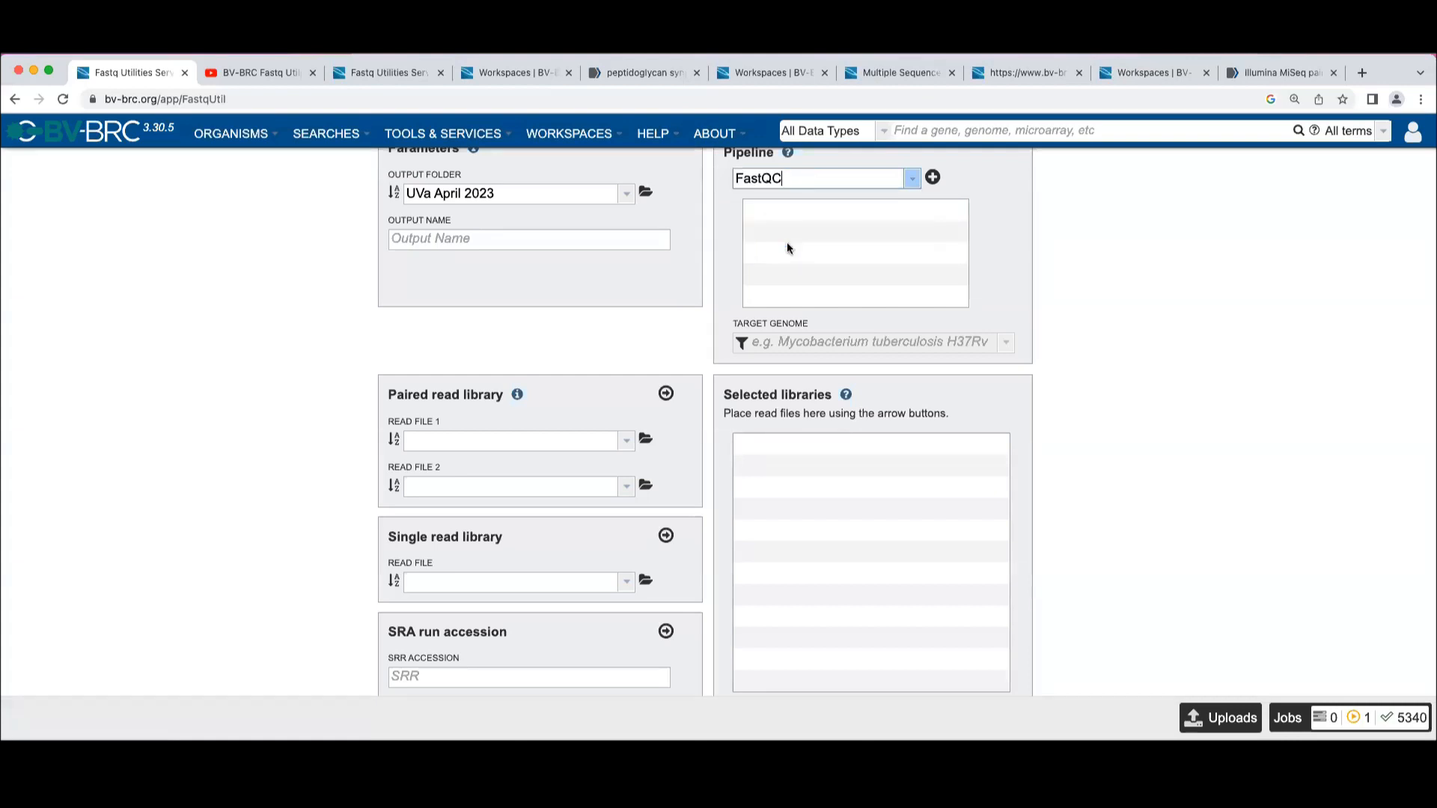
pyautogui.click(933, 179)
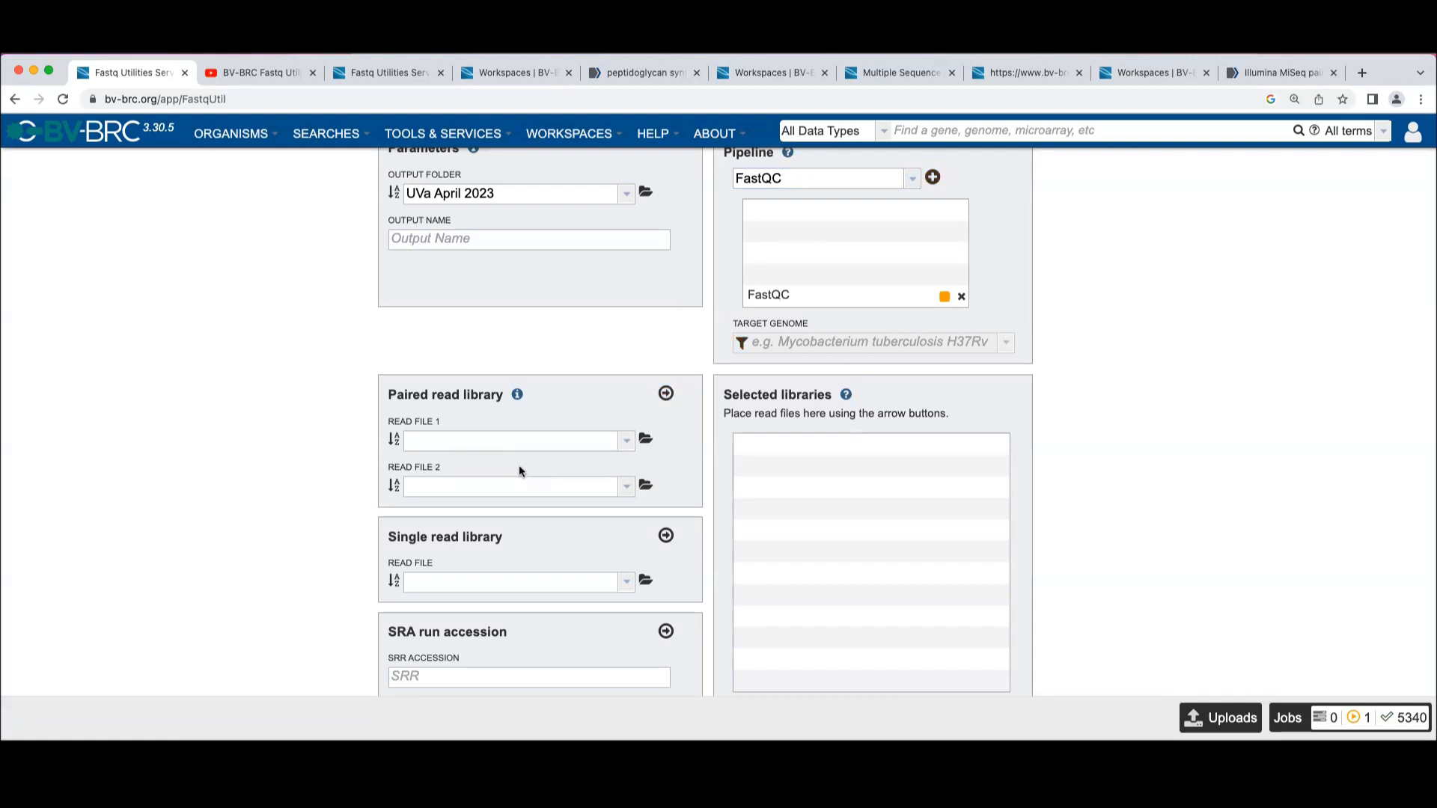
# In the workspace browser tab, open the Taxonomic_Classification folder inside AMR_Workshop of the public BV-BRC Workshop.
pyautogui.scroll(-2, 559, 497)
pyautogui.click(517, 73)
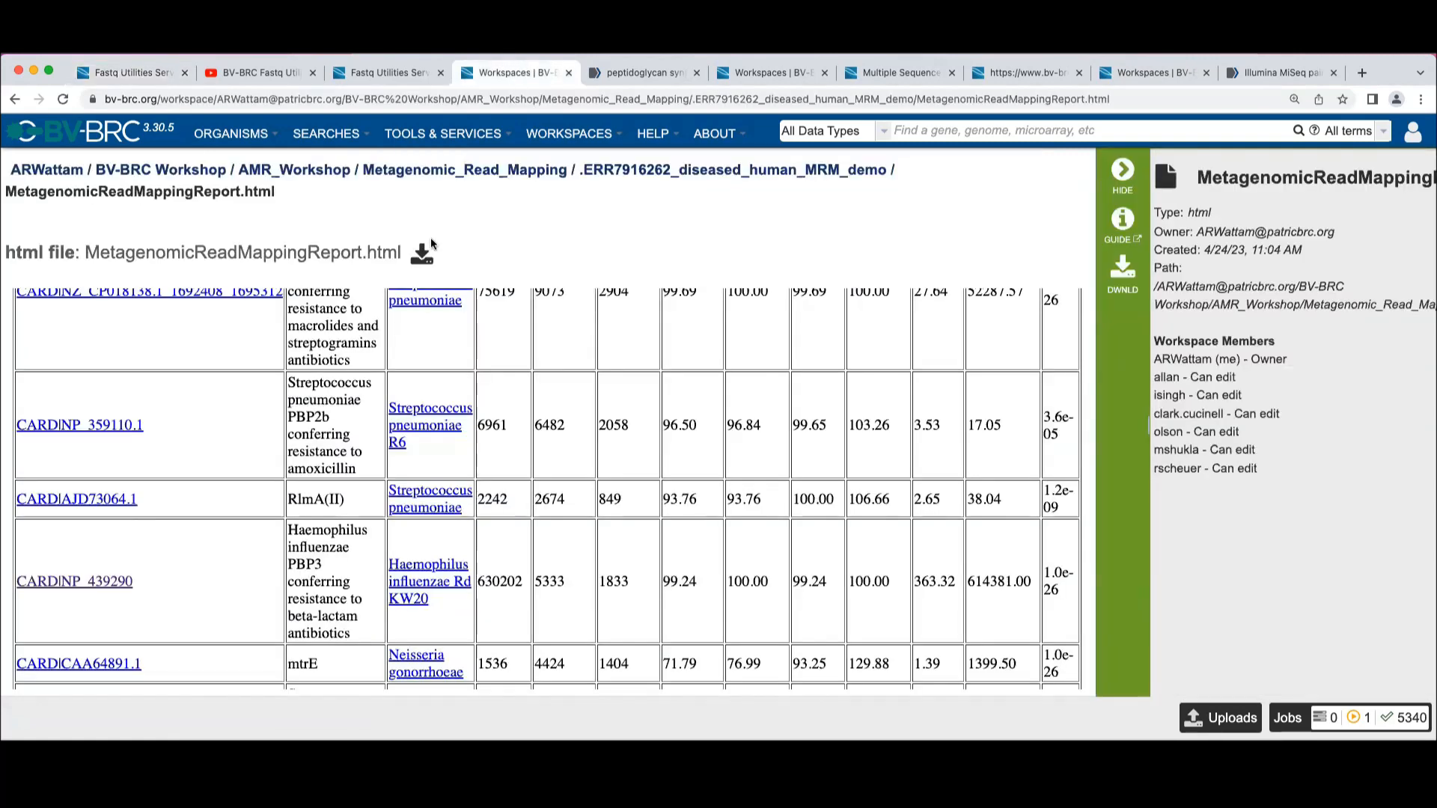
pyautogui.click(586, 136)
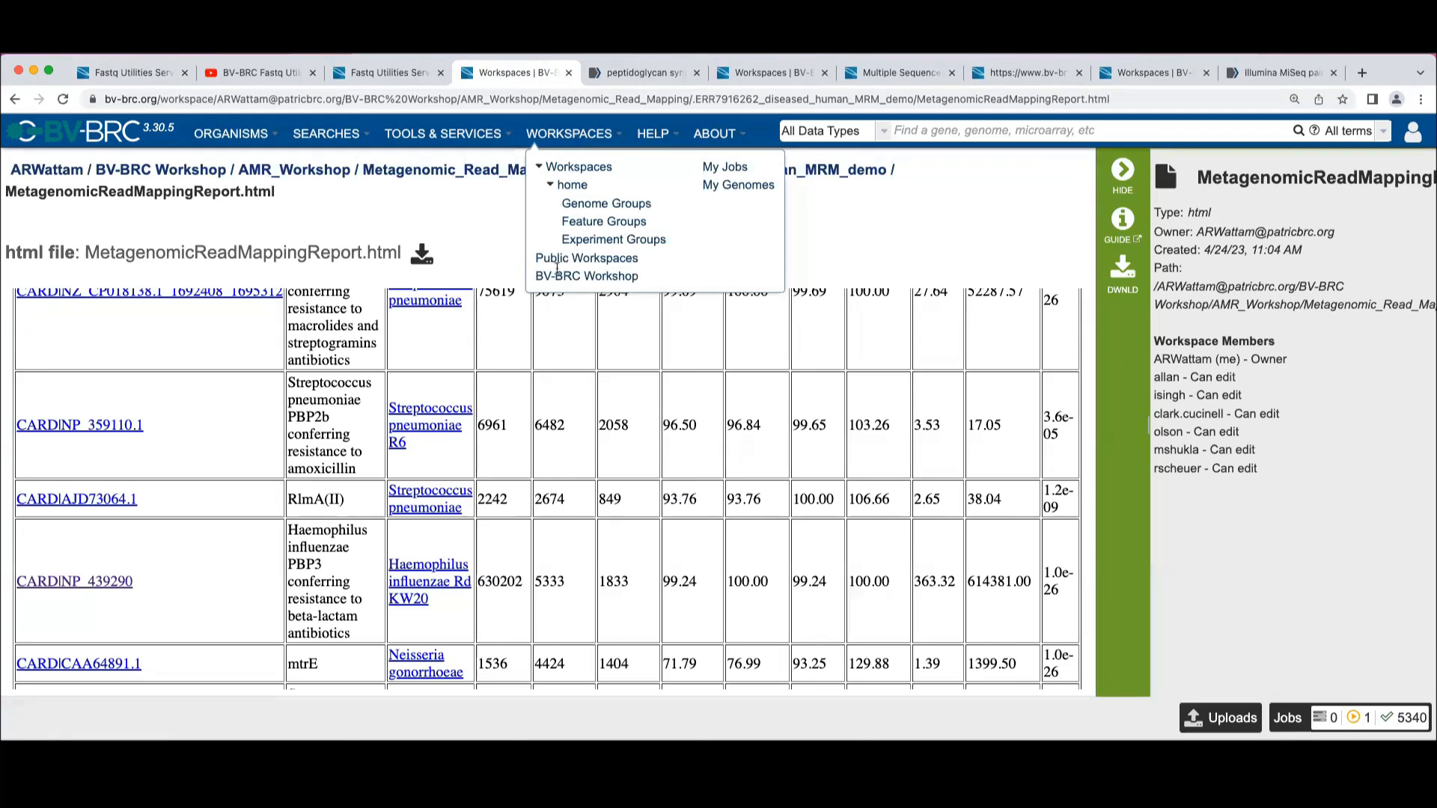
pyautogui.click(567, 278)
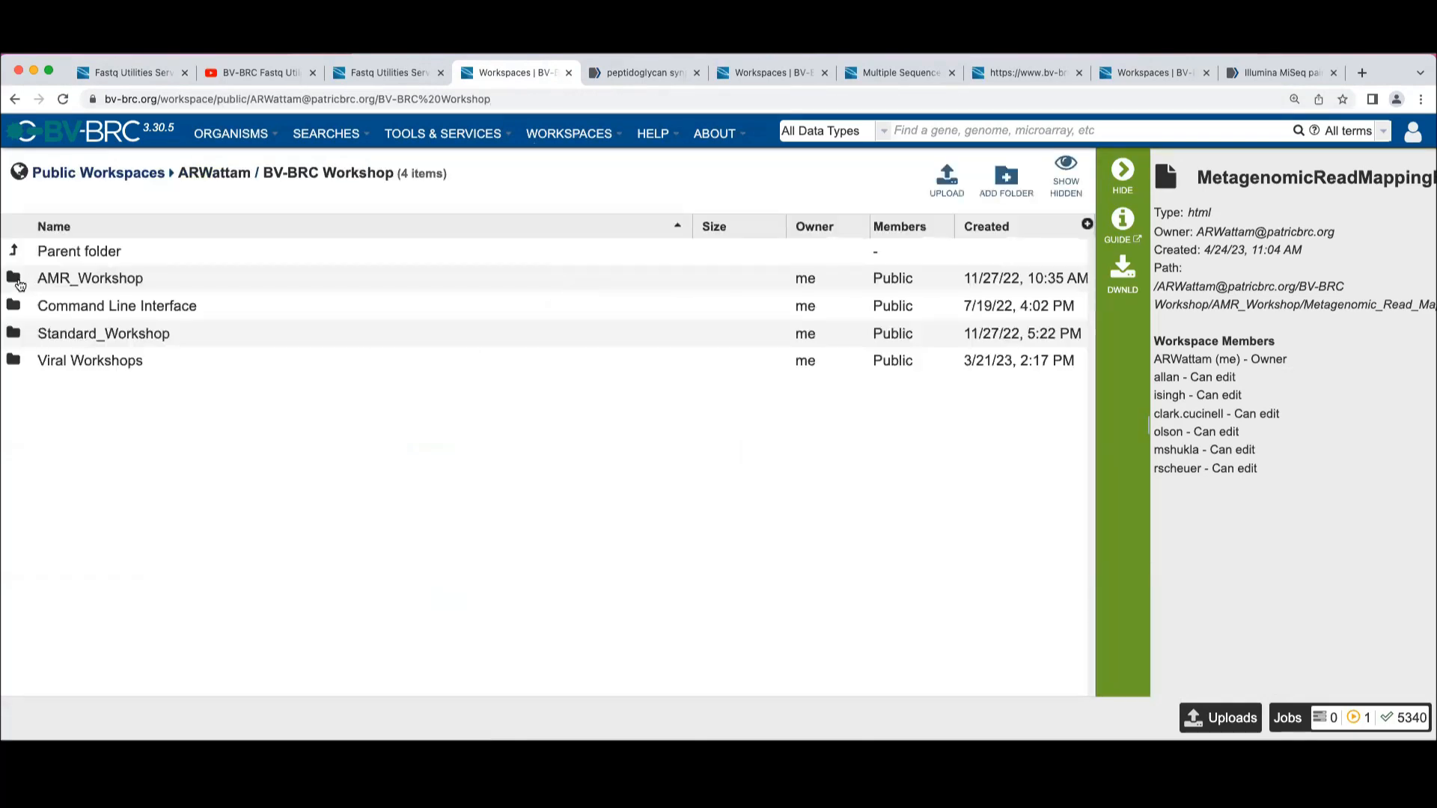
pyautogui.click(15, 277)
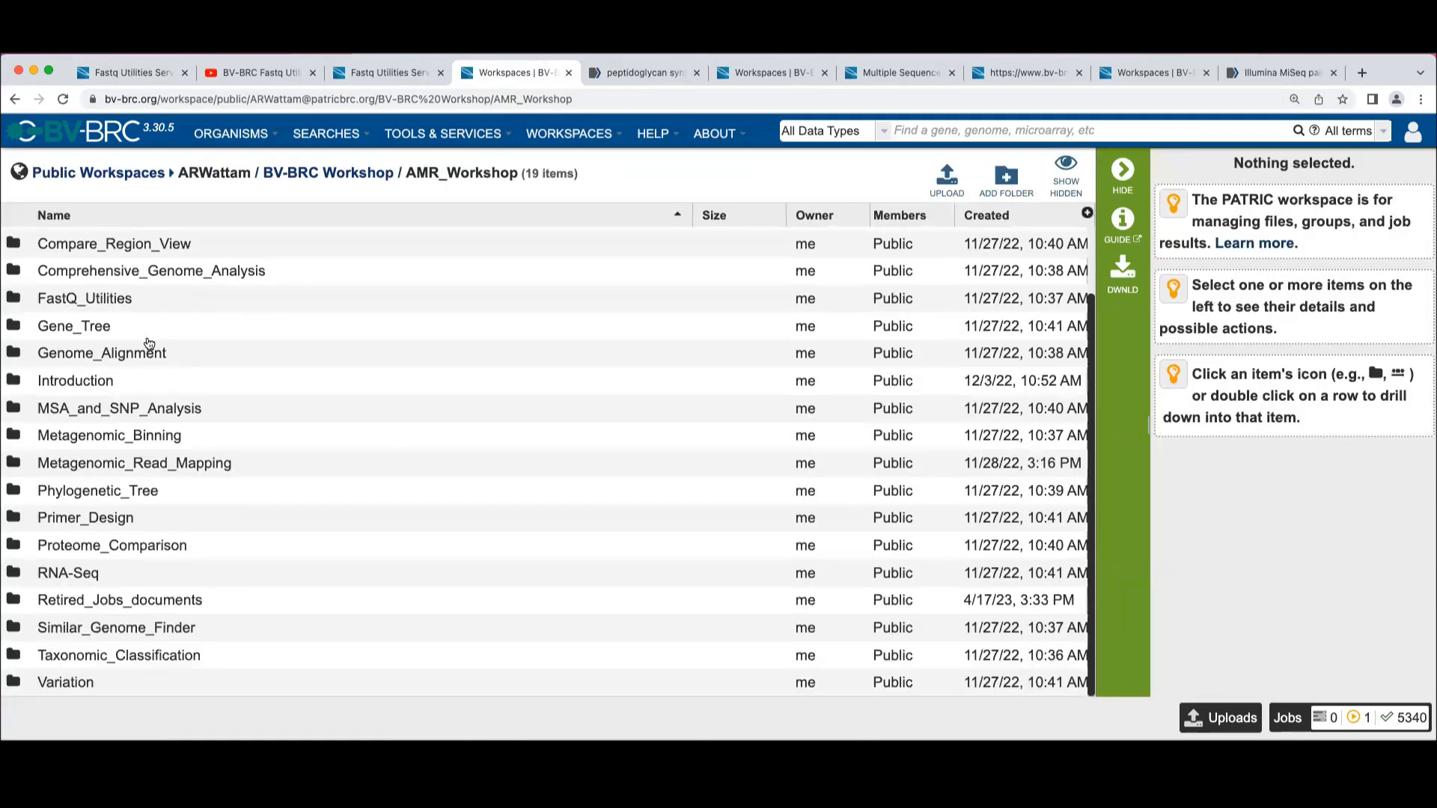
pyautogui.click(19, 656)
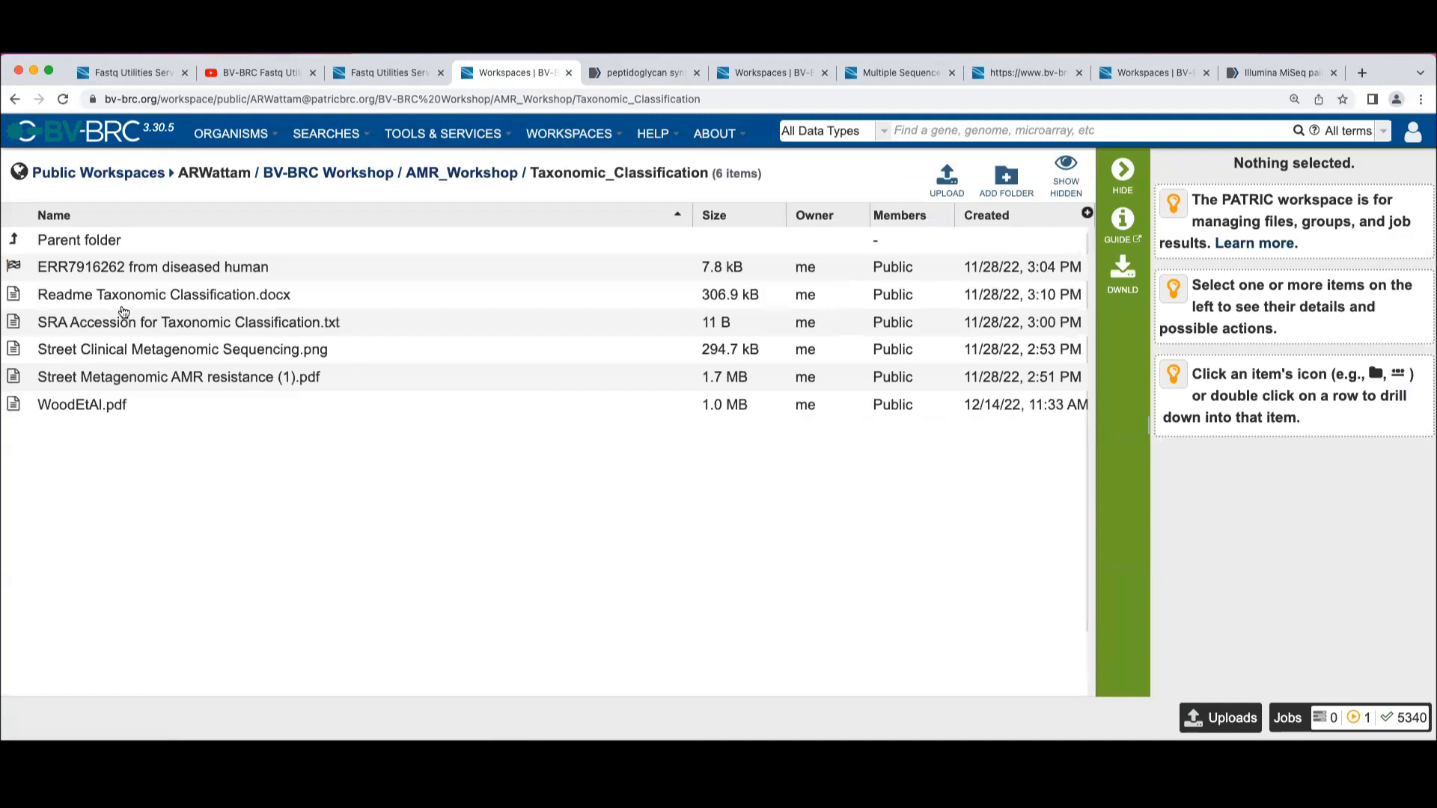
# View the file SRA Accession for Taxonomic Classification.txt and copy the accession it contains.
pyautogui.click(355, 324)
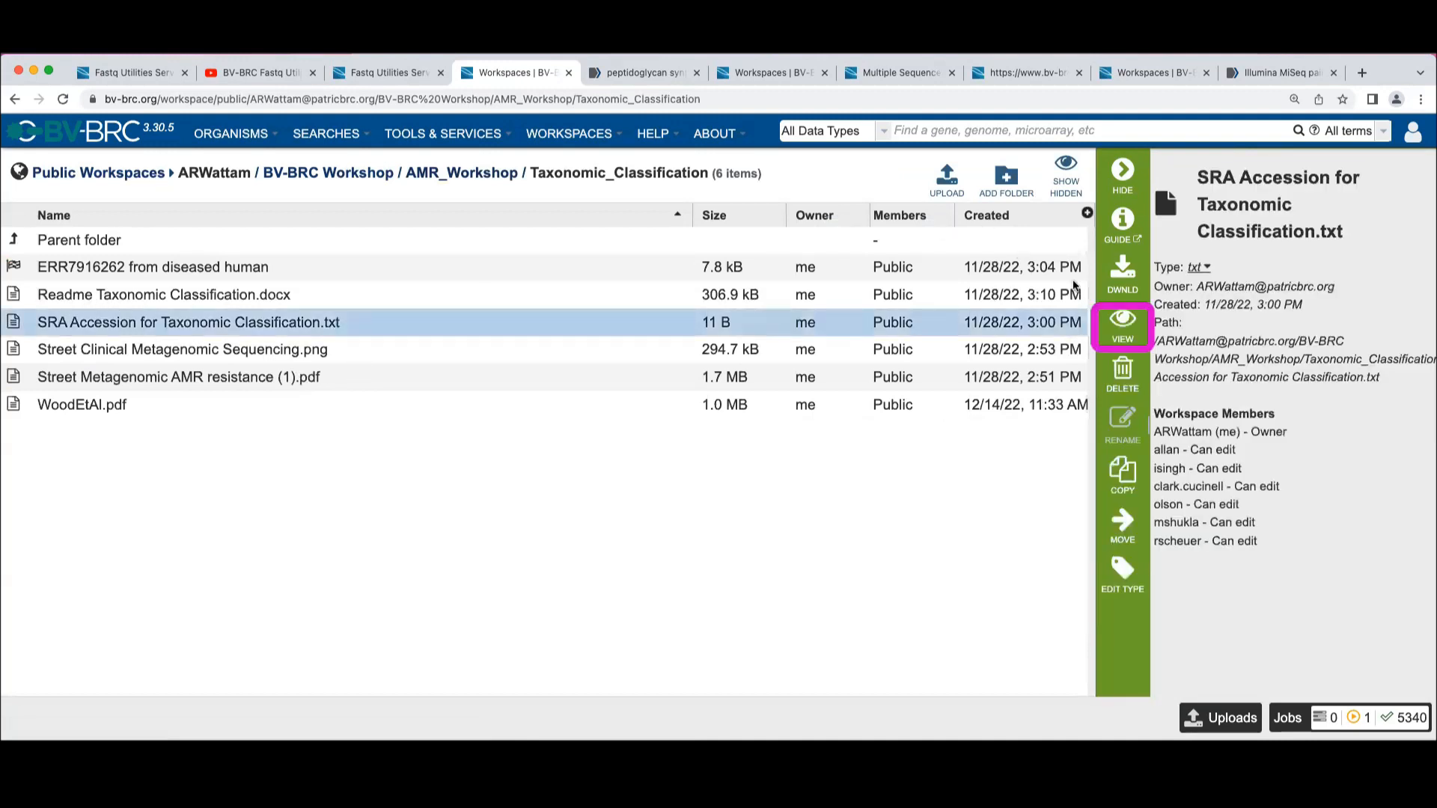
pyautogui.click(1125, 328)
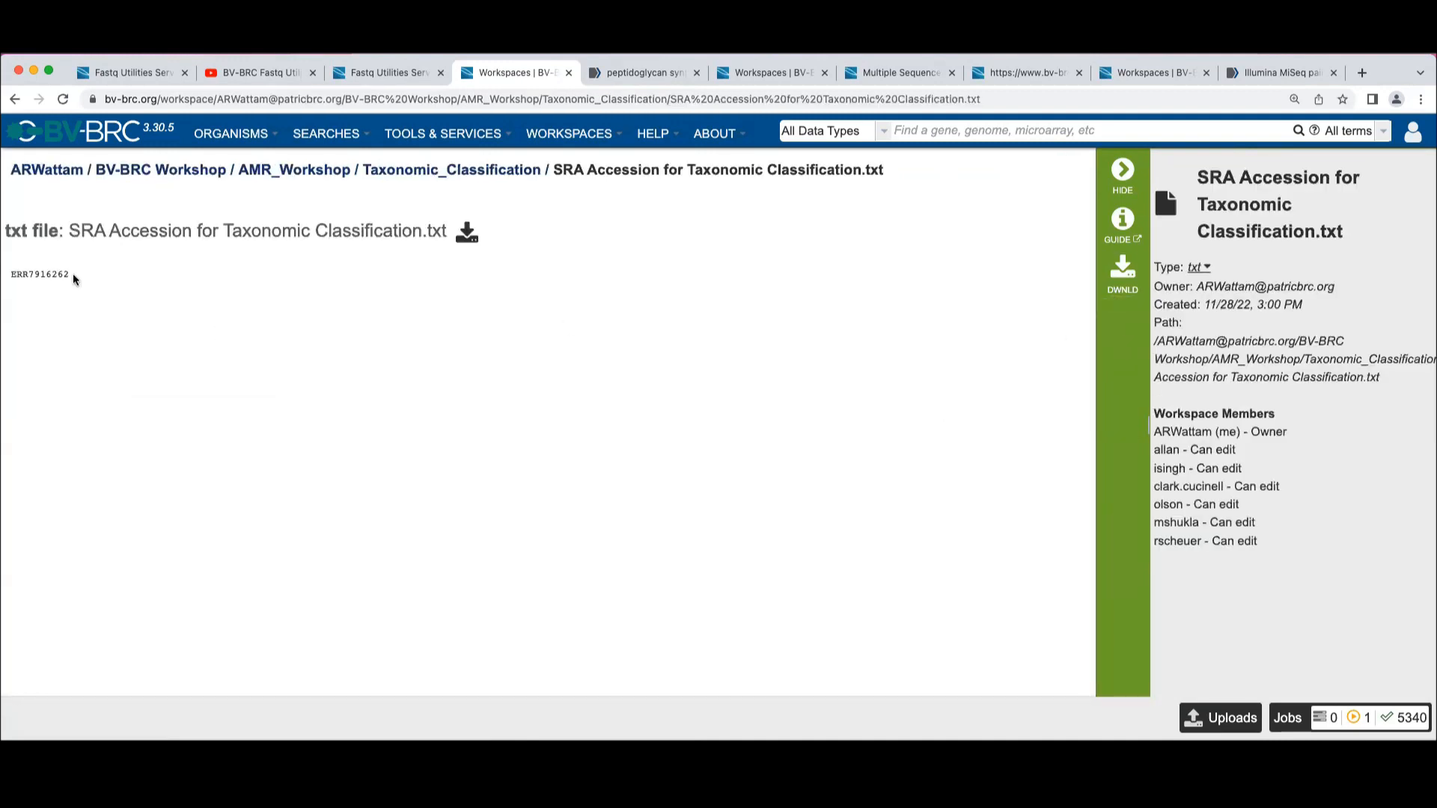
pyautogui.moveTo(72, 275); pyautogui.dragTo(4, 282)
pyautogui.press('super+c')
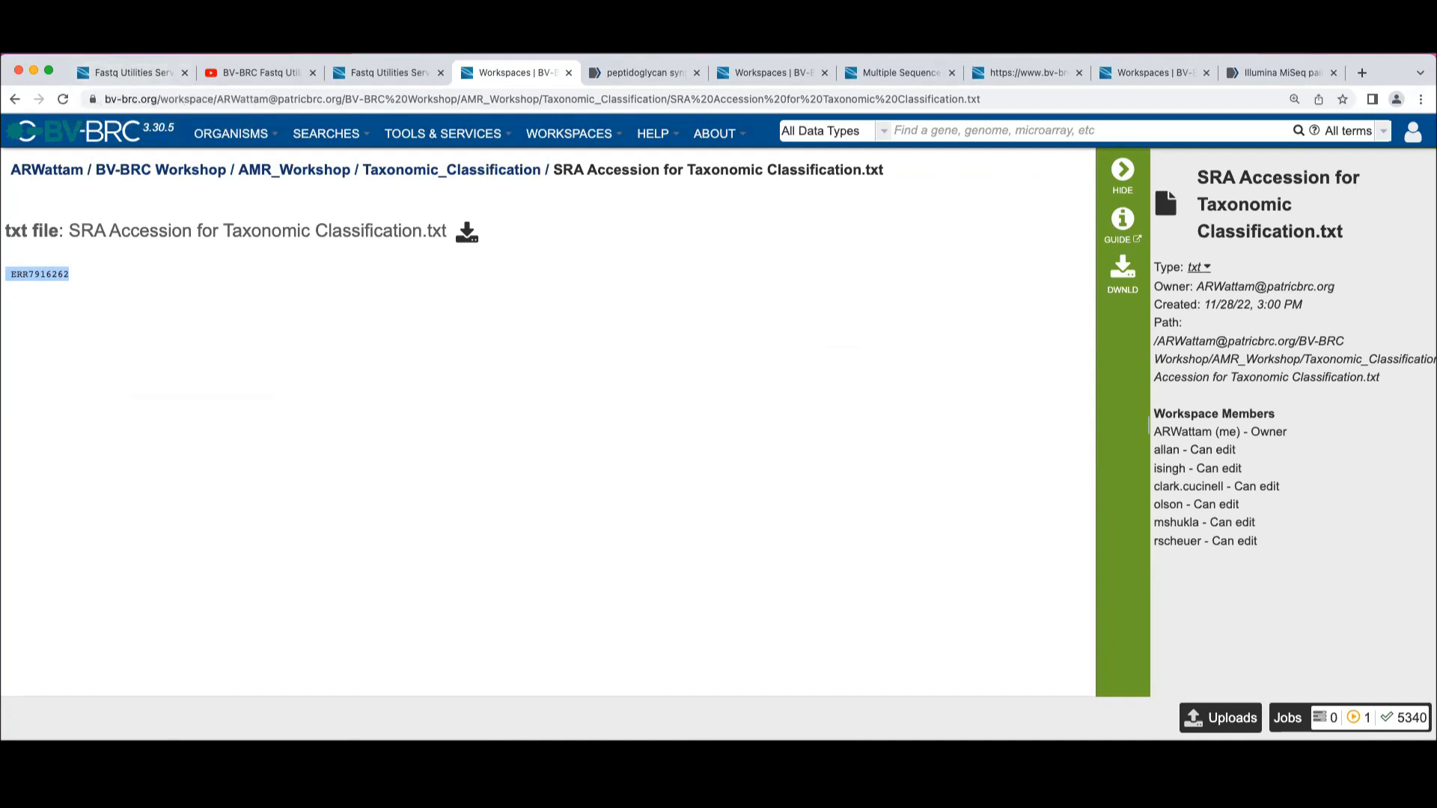
# Enter ERR7916262 as the SRA run accession in the Fastq Utilities form and add it to the selected libraries.
pyautogui.click(133, 73)
pyautogui.click(435, 605)
pyautogui.press('super+v')
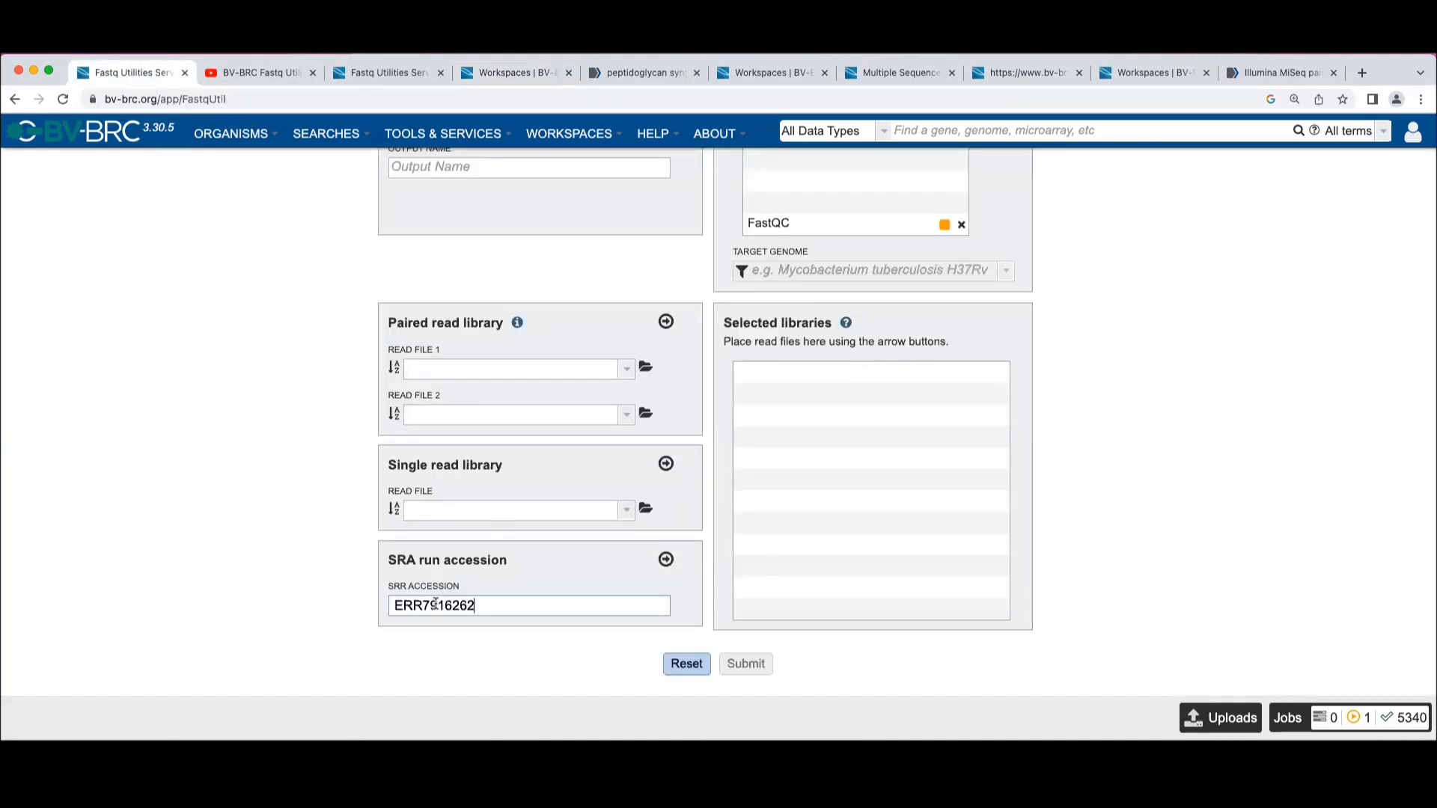
pyautogui.click(666, 560)
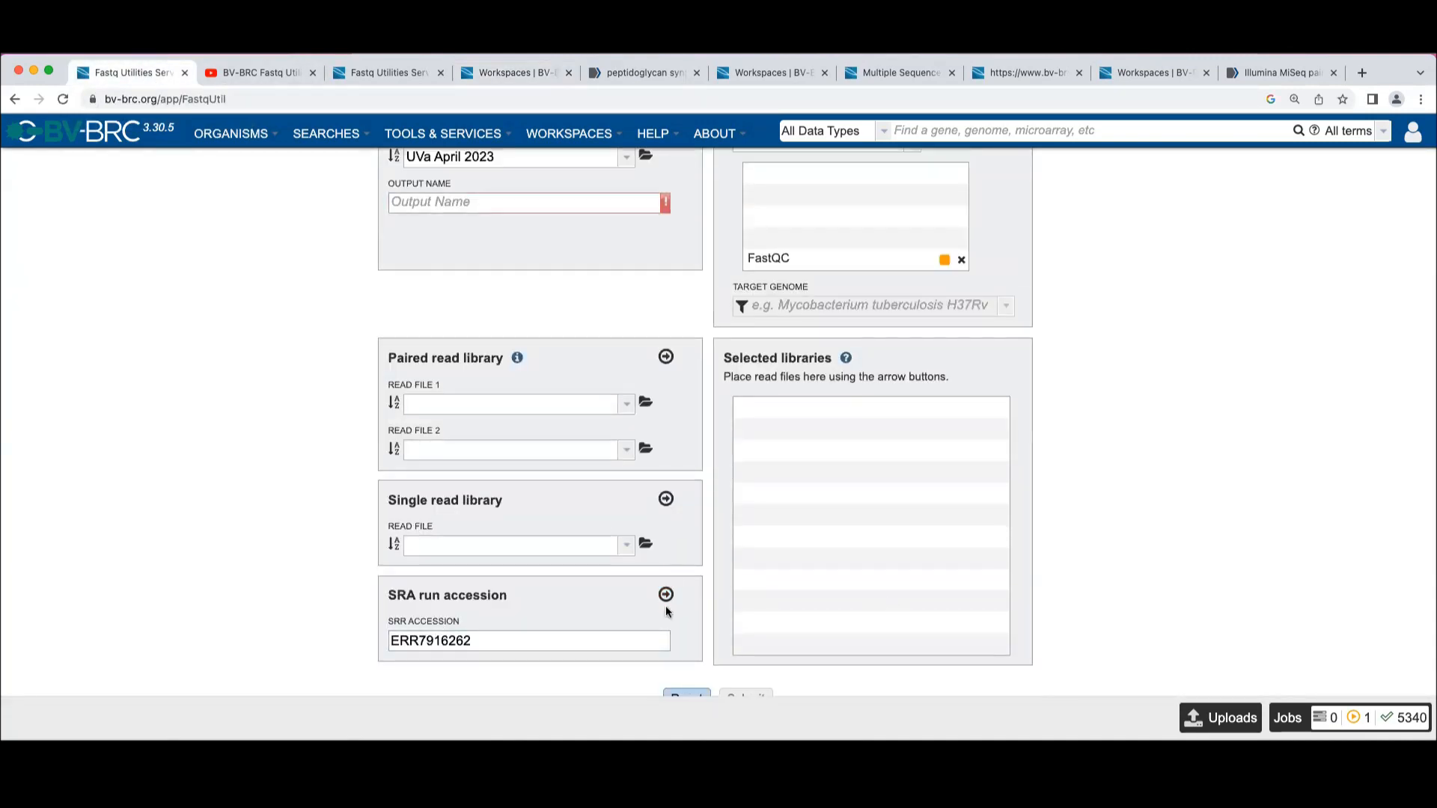
pyautogui.click(666, 595)
pyautogui.scroll(5, 870, 577)
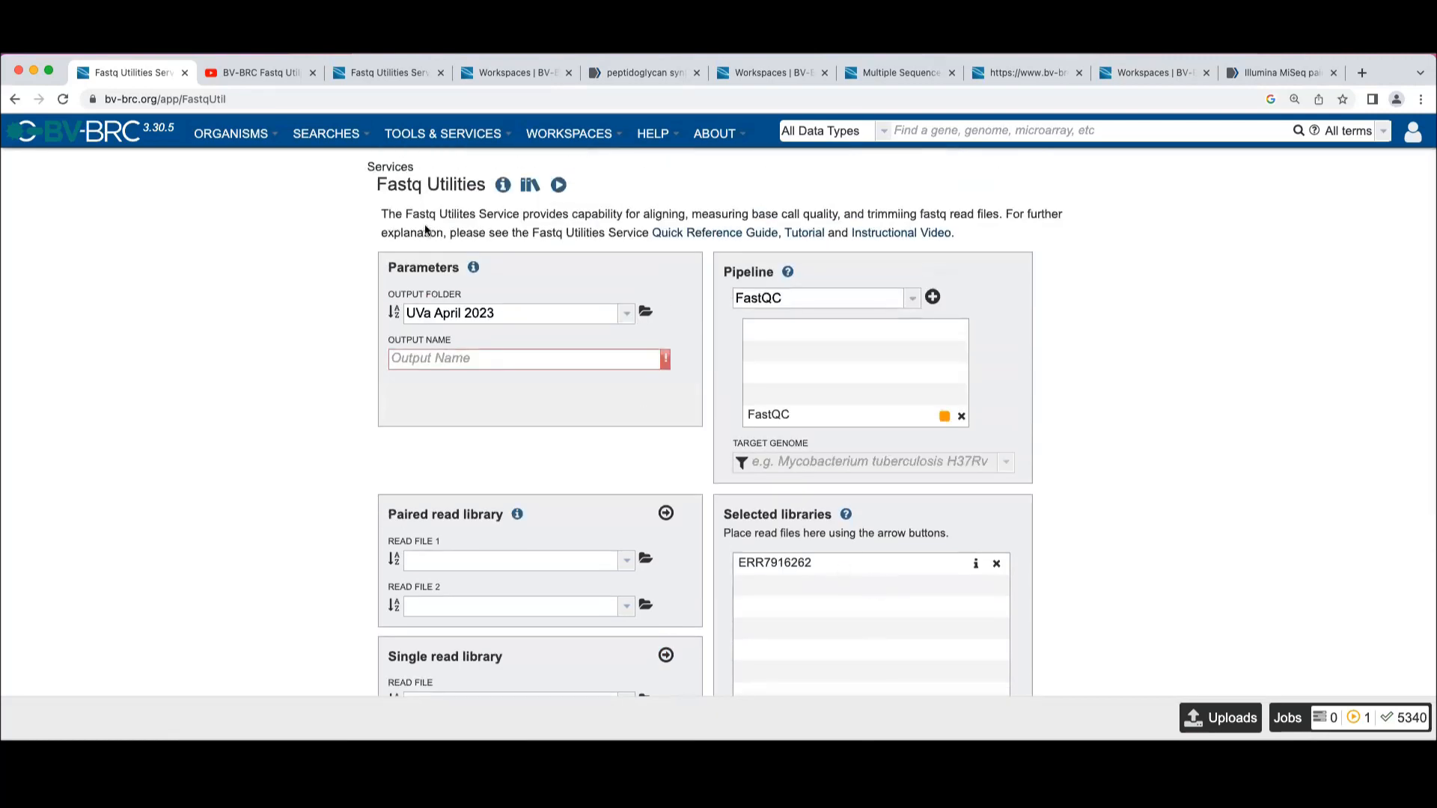
# Name the job output ERR7916262_FastQC and submit the Fastq Utilities job.
pyautogui.click(398, 358)
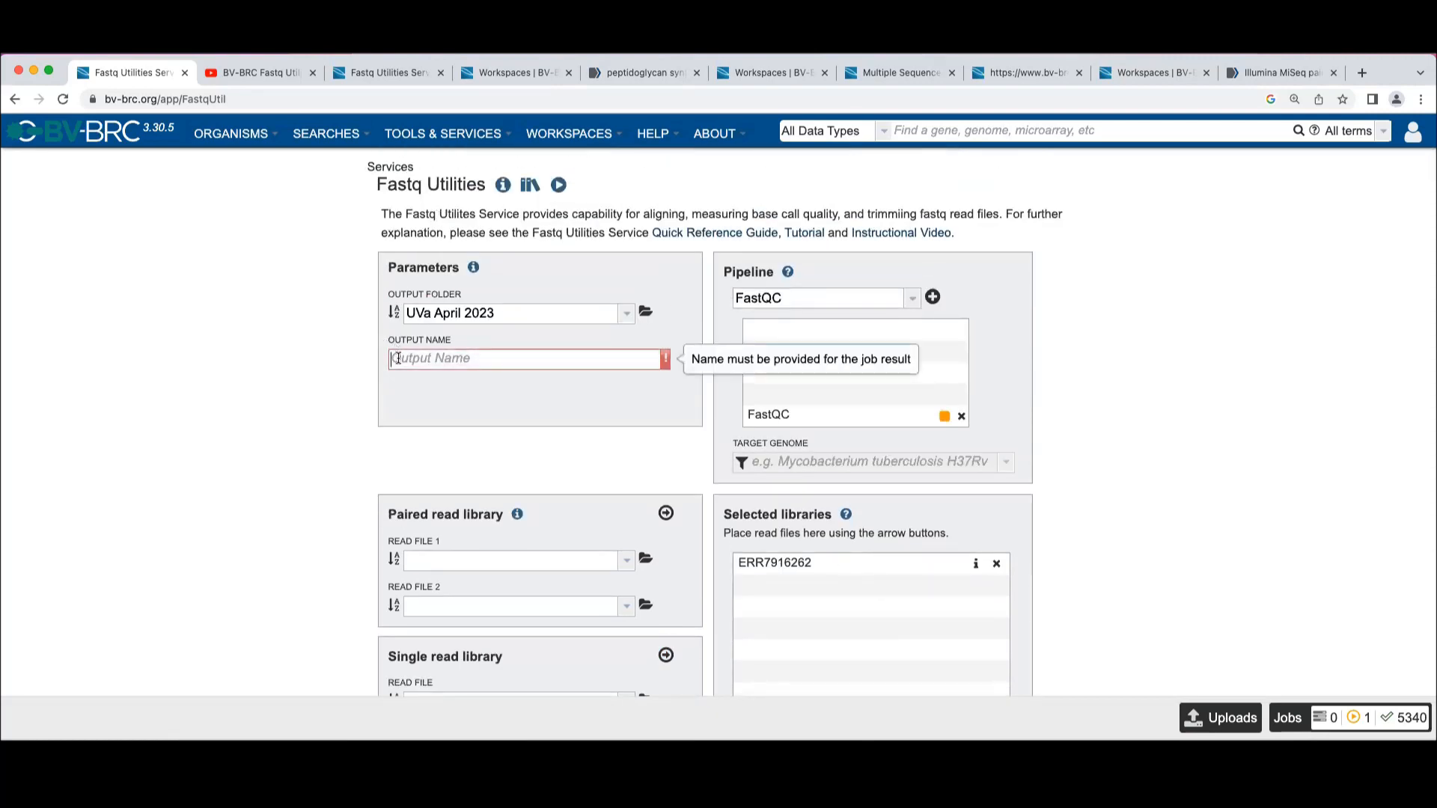
pyautogui.press('super+v')
pyautogui.write('_')
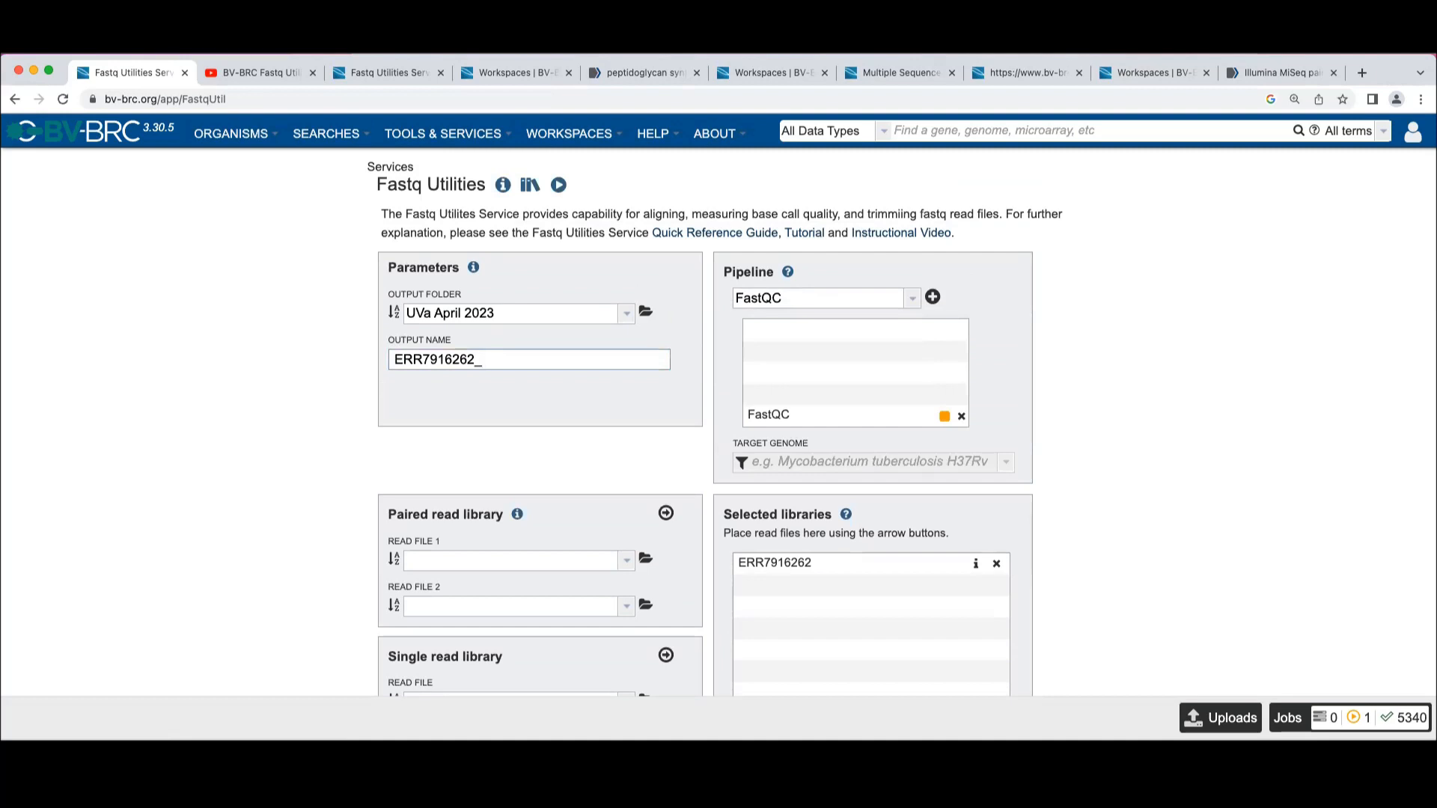
pyautogui.write('FastQC')
pyautogui.scroll(-5, 1211, 352)
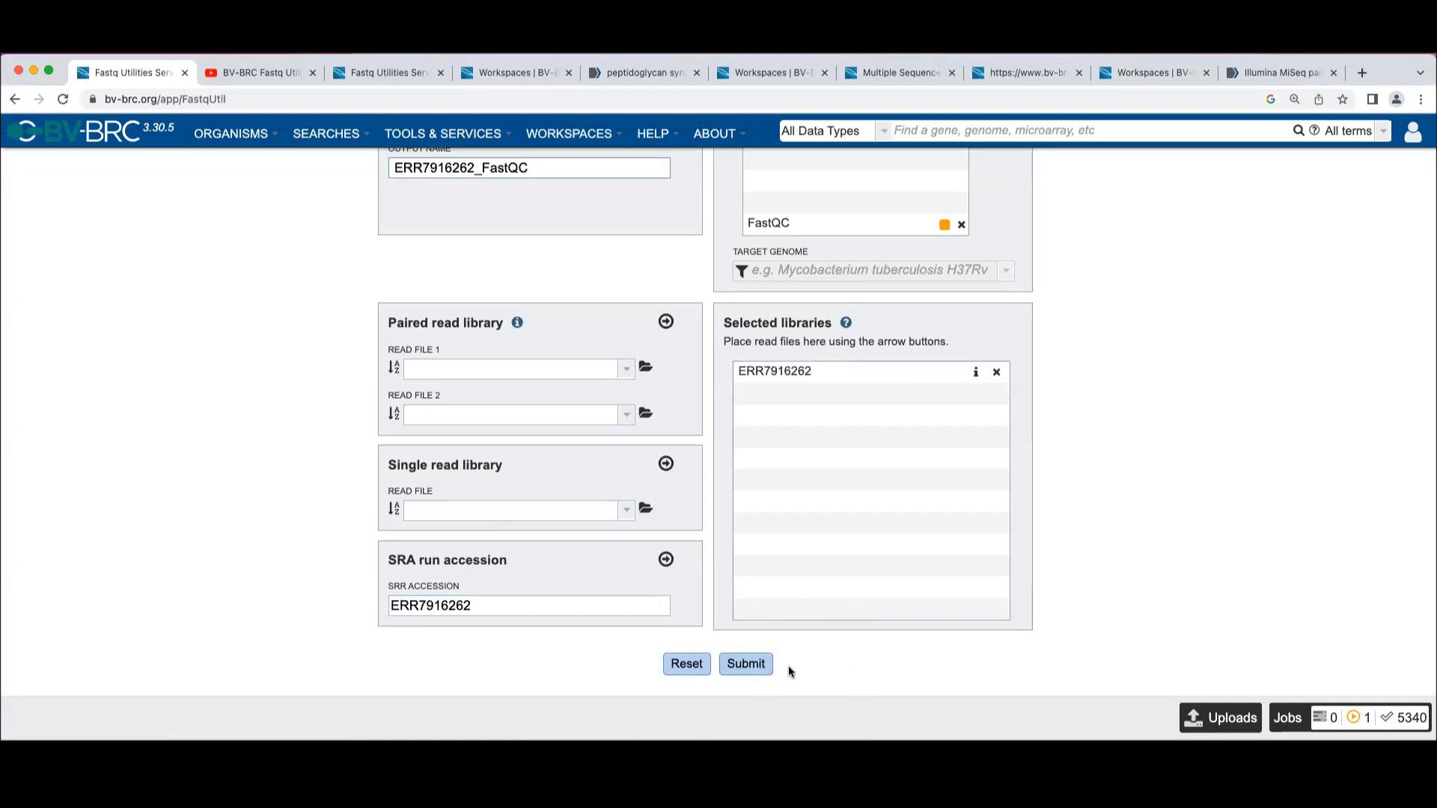
pyautogui.click(745, 666)
# Remove FastQC from the pipeline and add the trim action in its place.
pyautogui.scroll(2, 1196, 419)
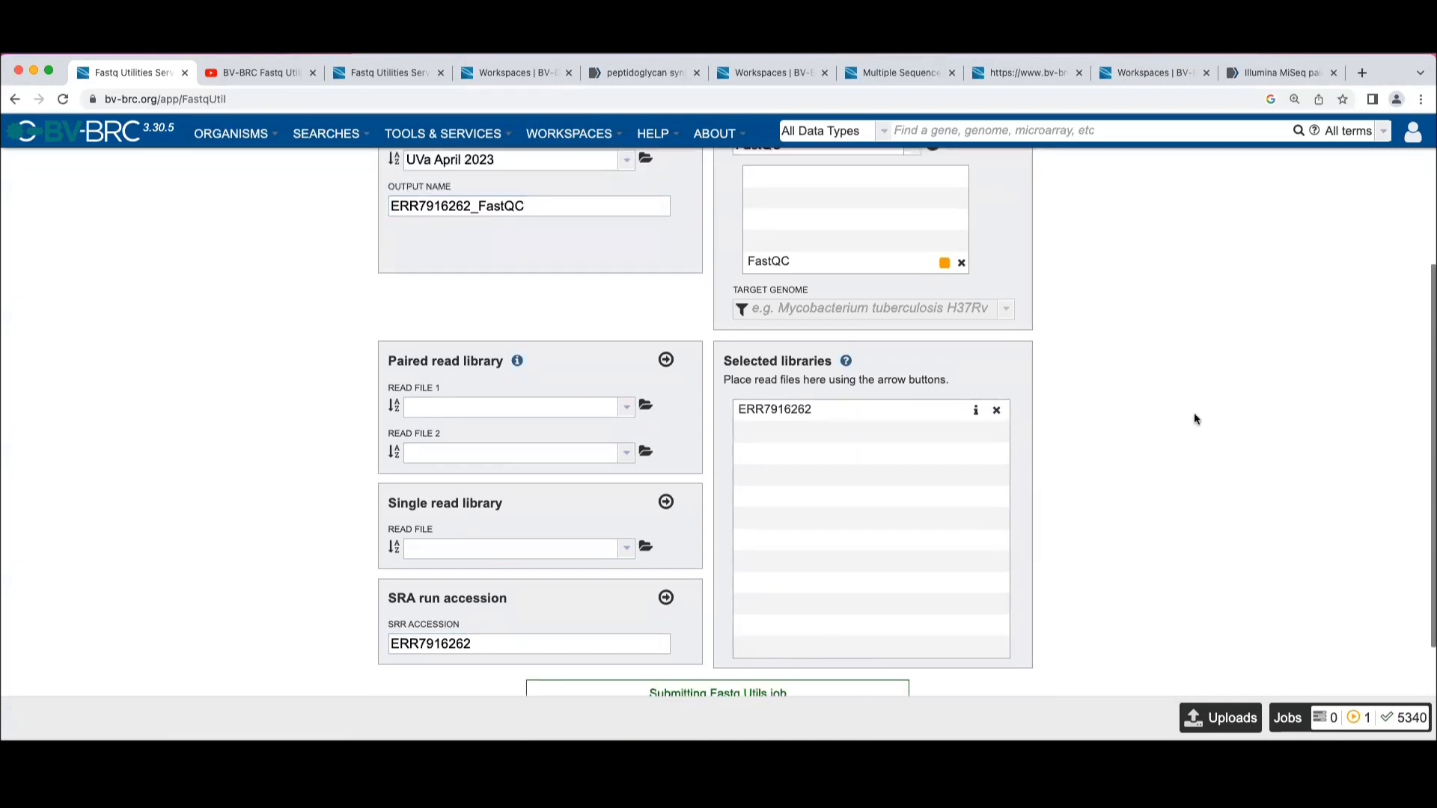
pyautogui.scroll(3, 1195, 419)
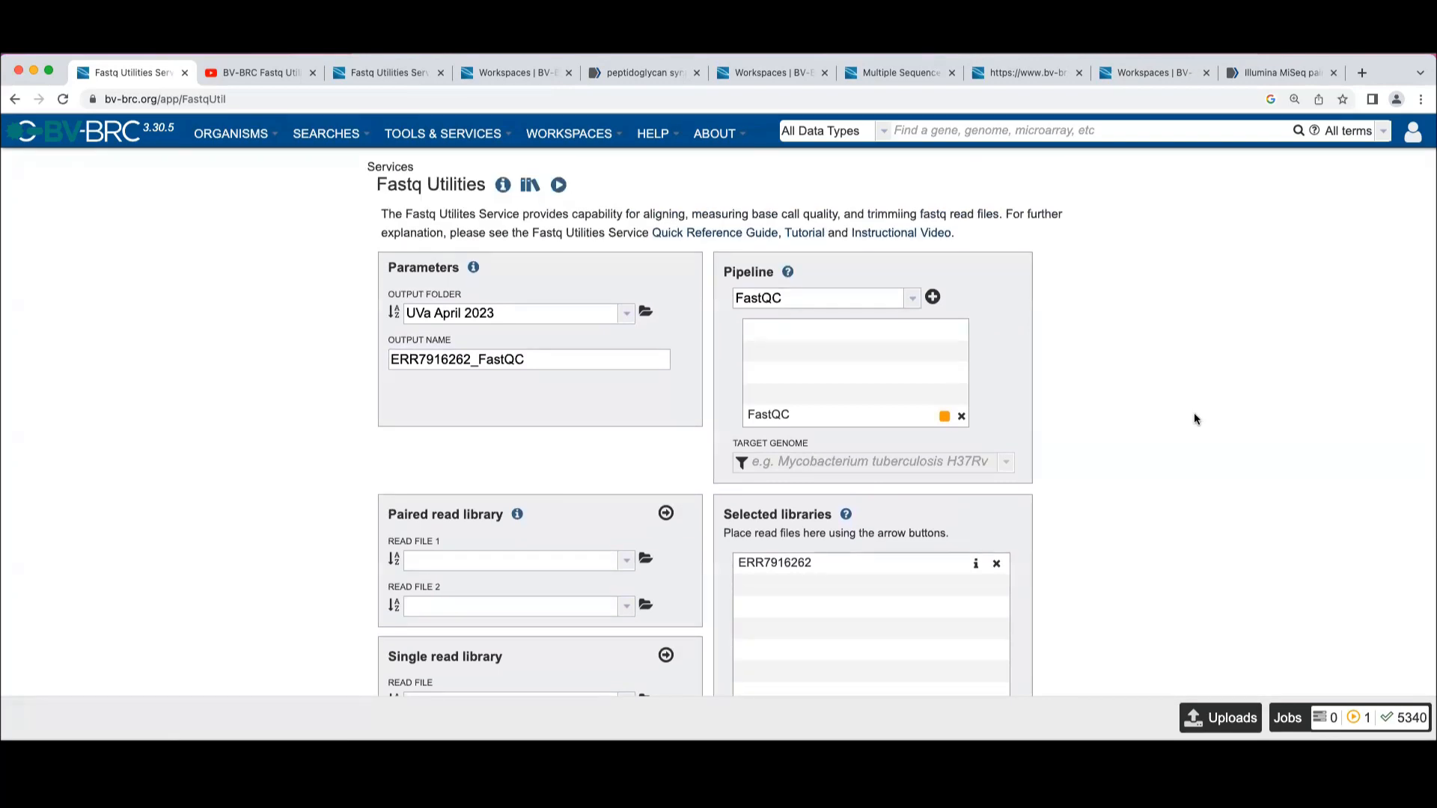
pyautogui.click(963, 417)
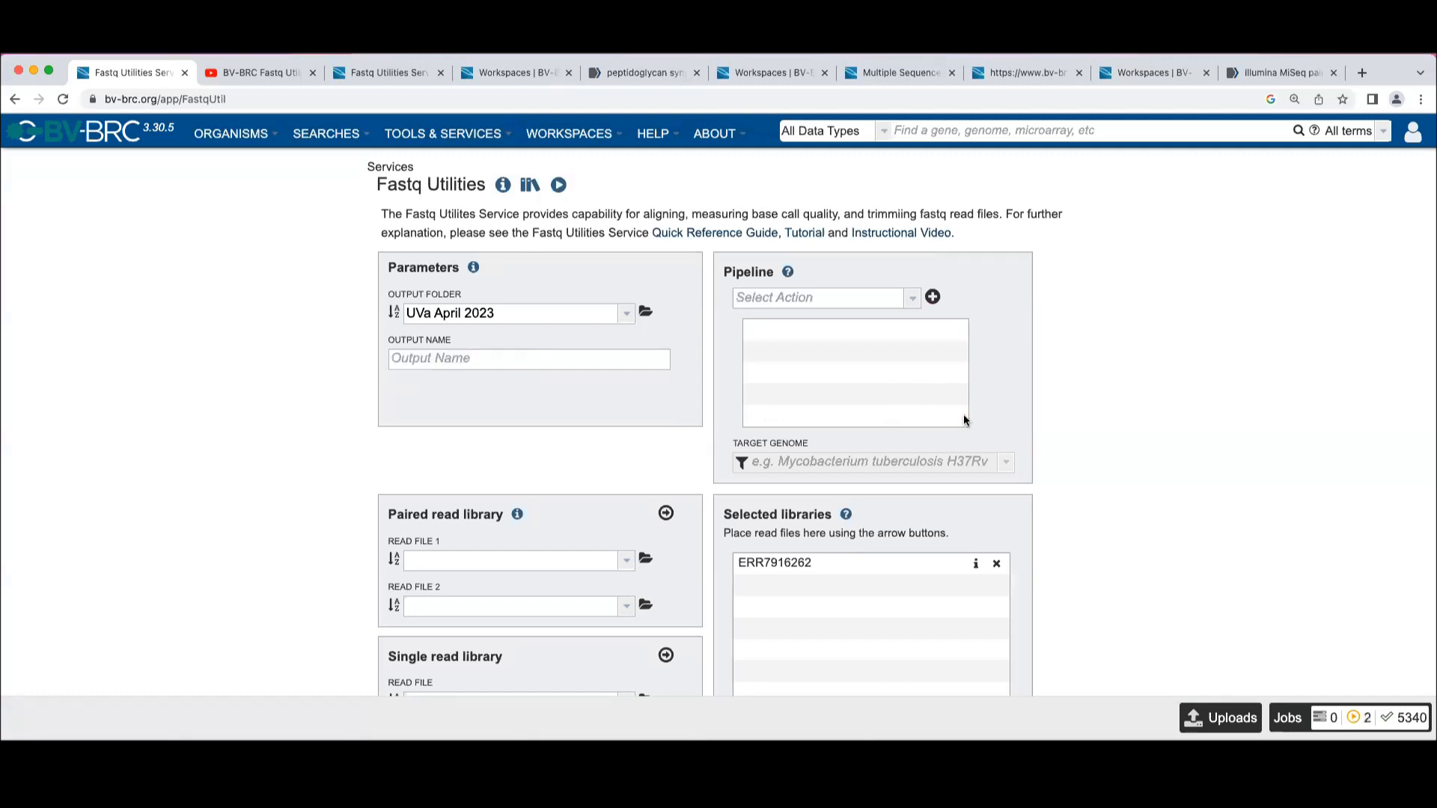
pyautogui.click(911, 299)
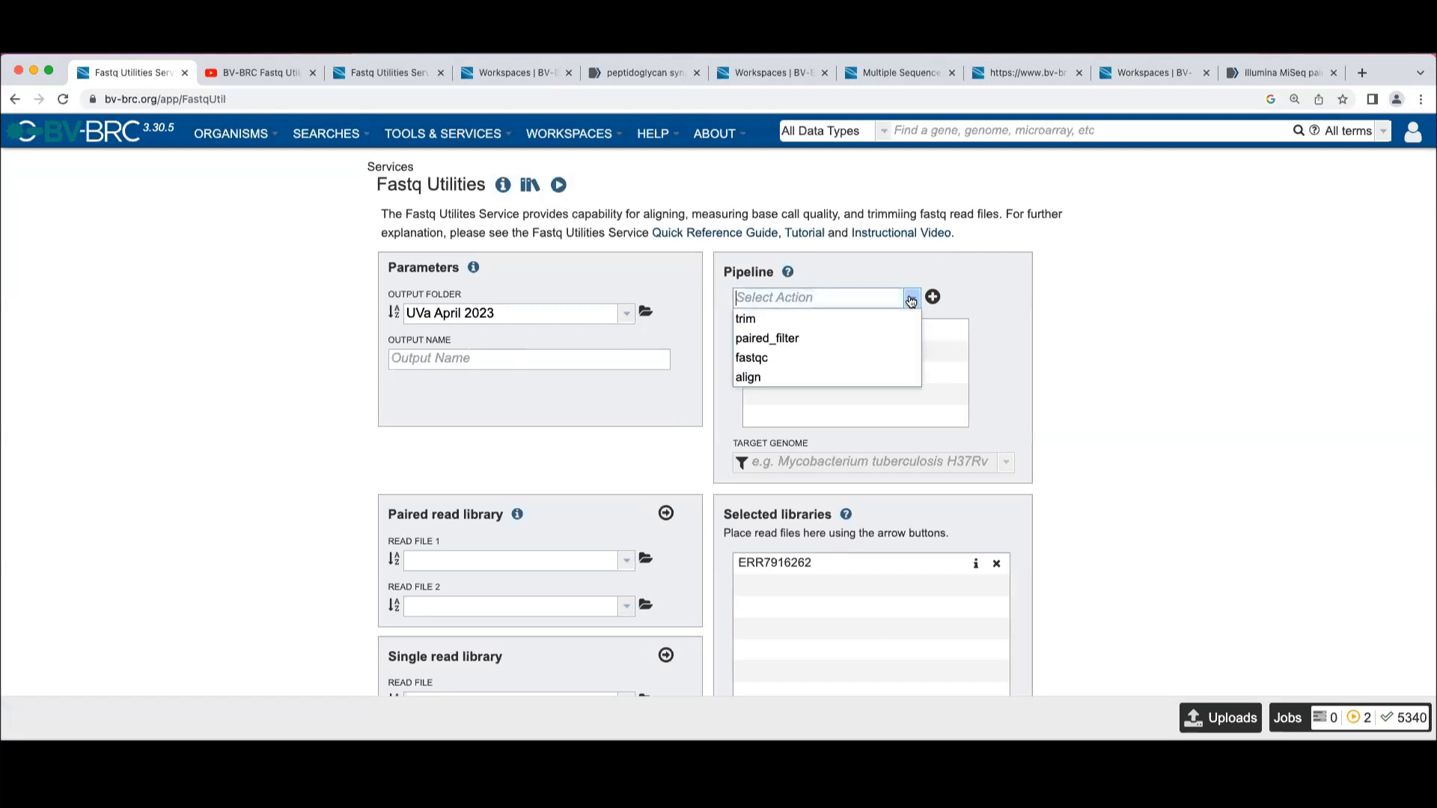
pyautogui.click(766, 319)
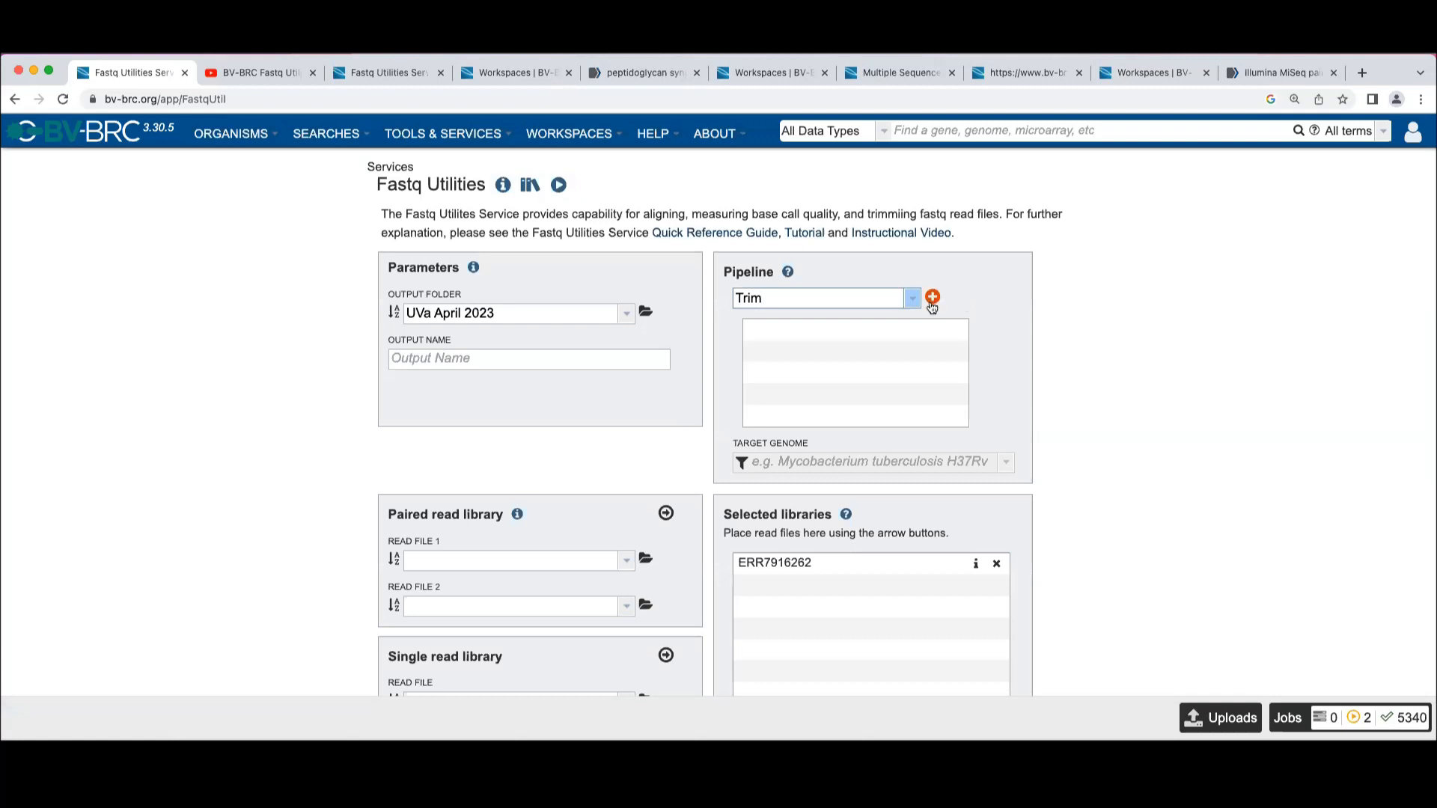
pyautogui.click(931, 300)
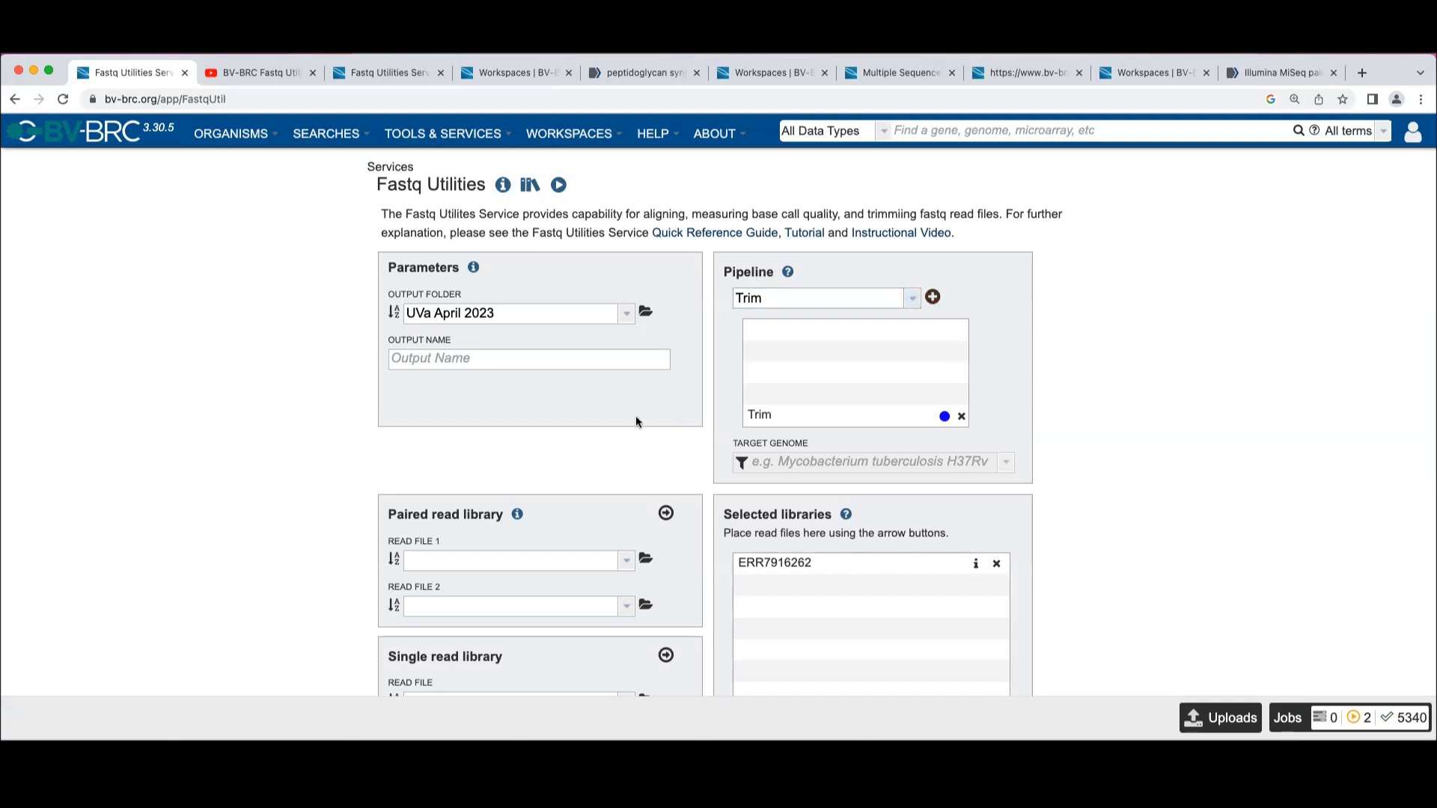
# Name the job output ERR7916262_Trim and submit the trimming job.
pyautogui.click(424, 359)
pyautogui.write('ERR7916262')
pyautogui.write('_')
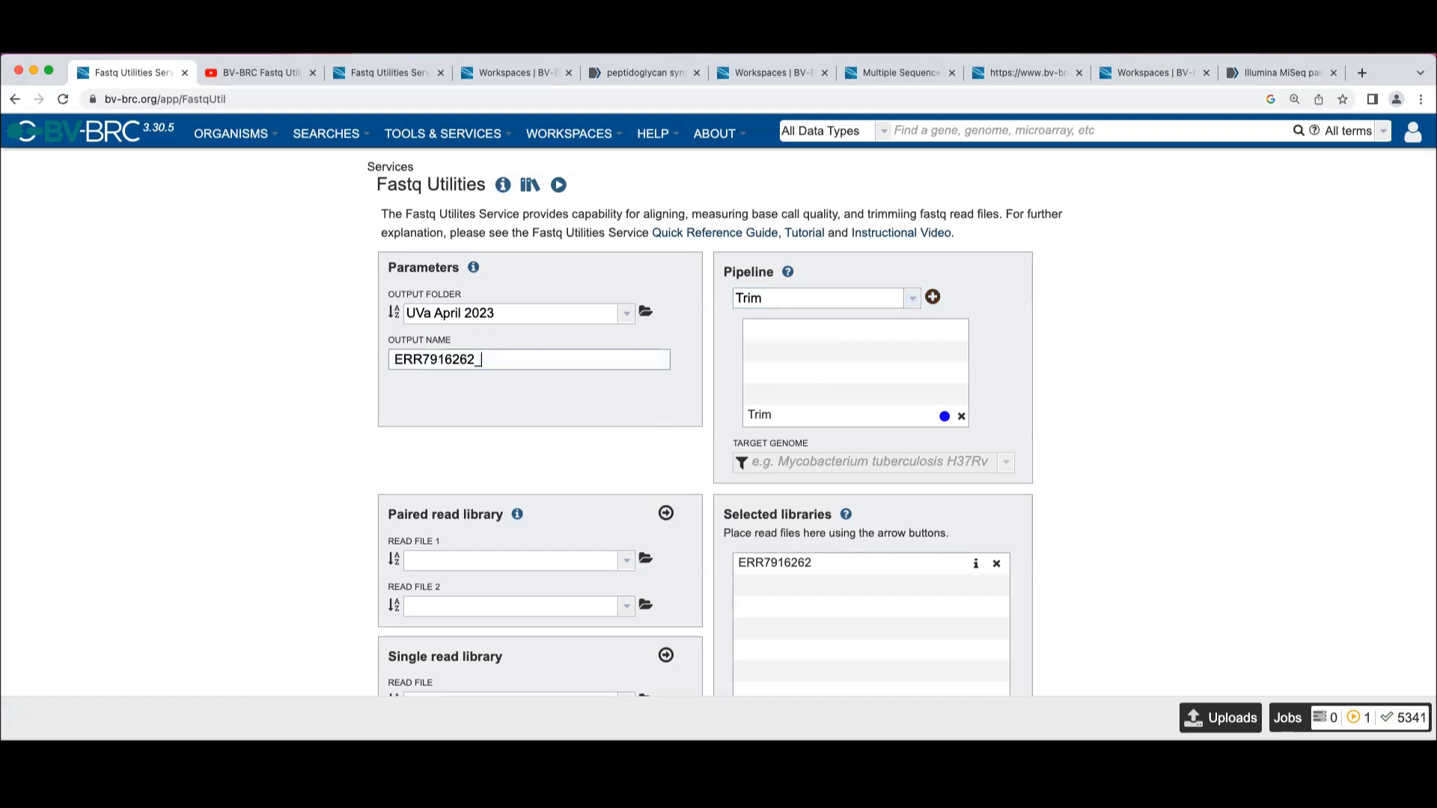
pyautogui.write('Trim')
pyautogui.scroll(-1, 1286, 388)
pyautogui.scroll(-5, 1286, 392)
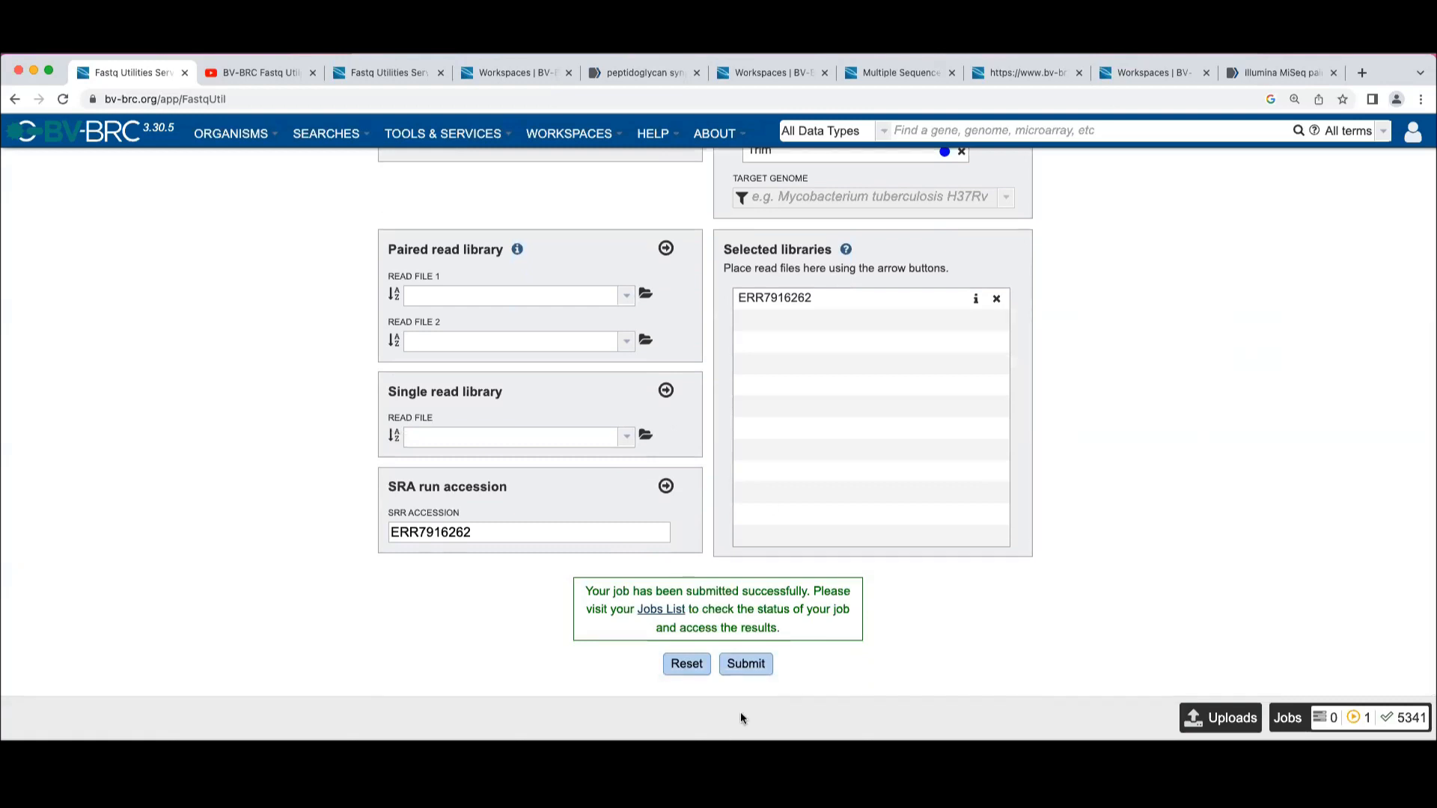
pyautogui.click(749, 666)
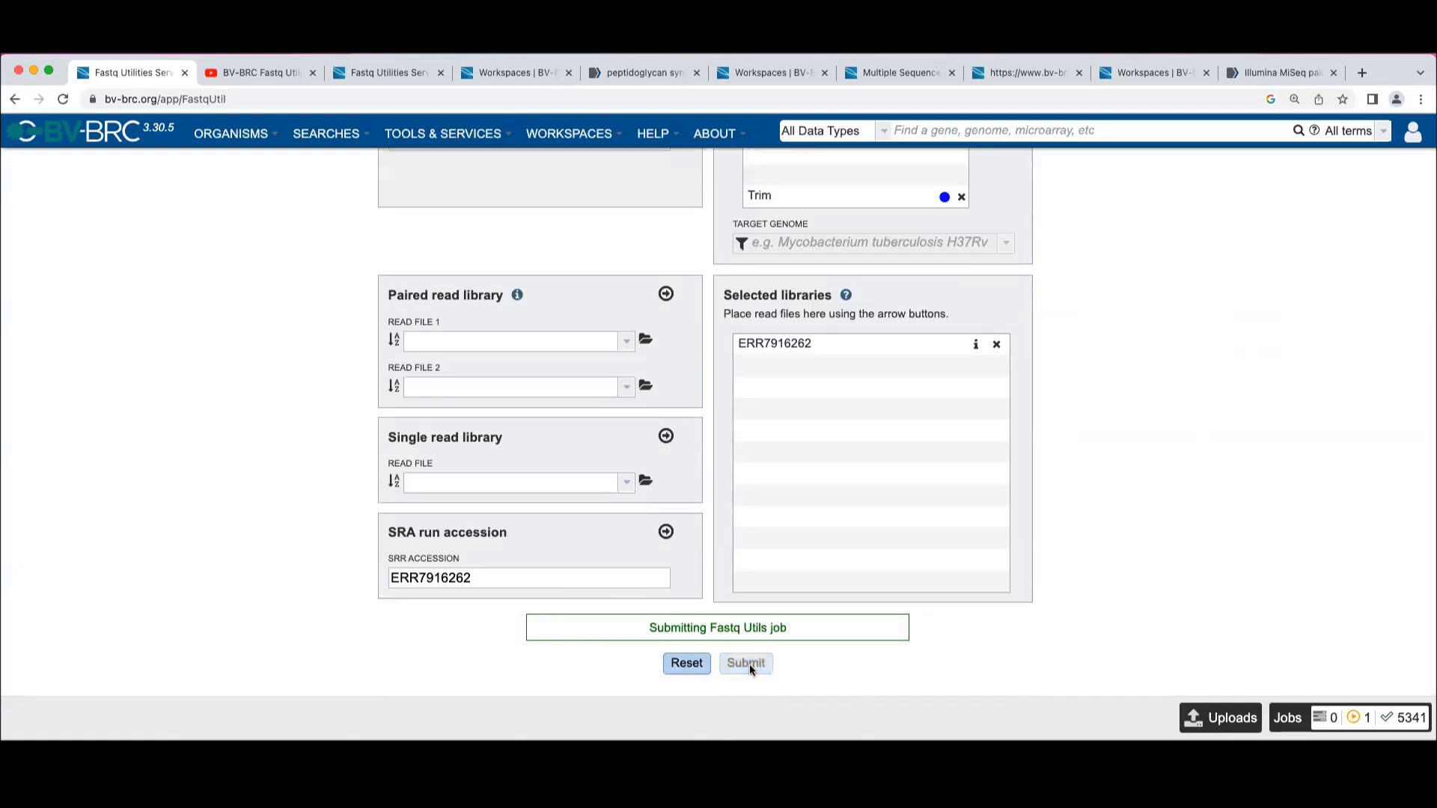
# Remove Trim from the pipeline and add the align action in its place.
pyautogui.scroll(5, 1335, 401)
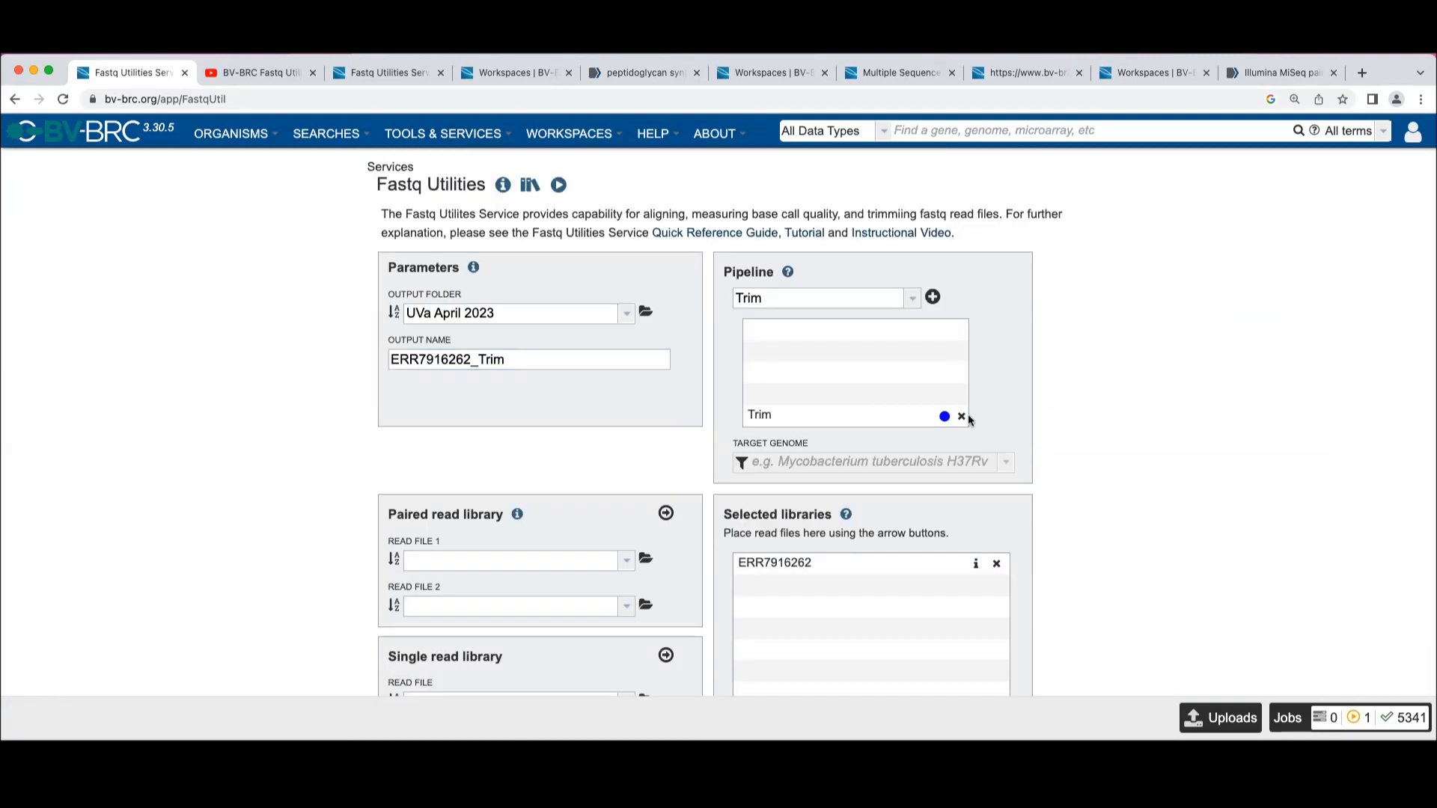
pyautogui.click(962, 417)
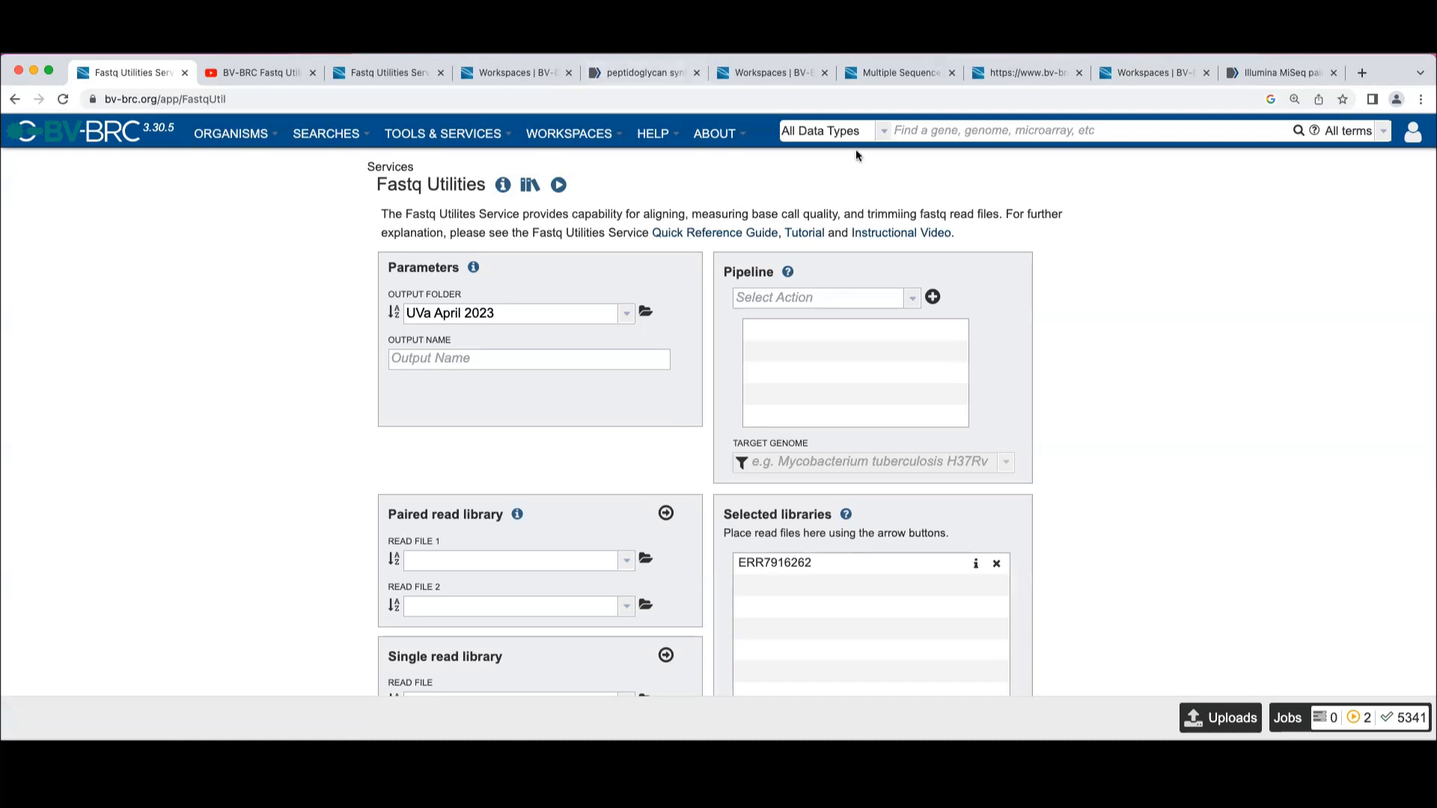
pyautogui.click(824, 297)
pyautogui.click(766, 376)
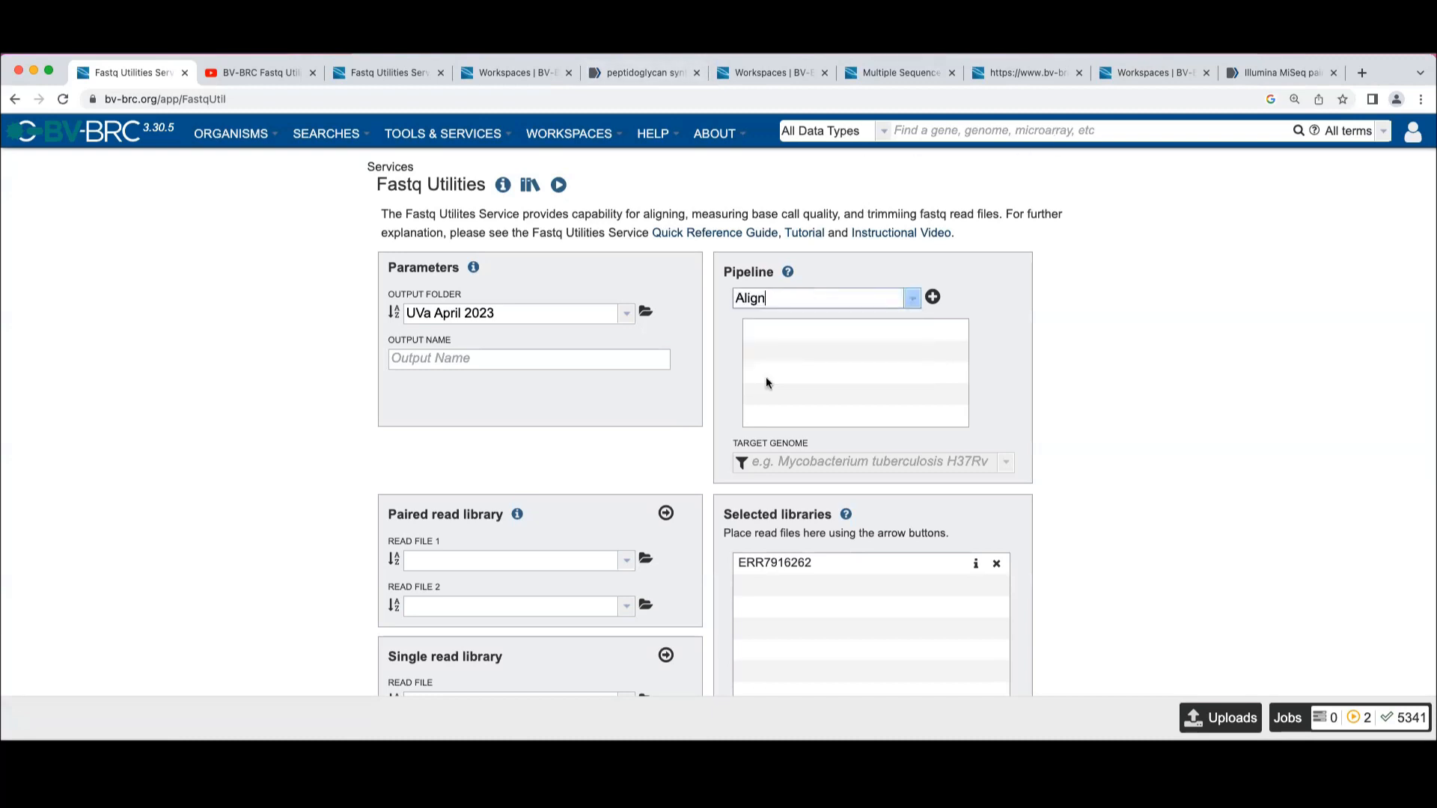
pyautogui.click(934, 298)
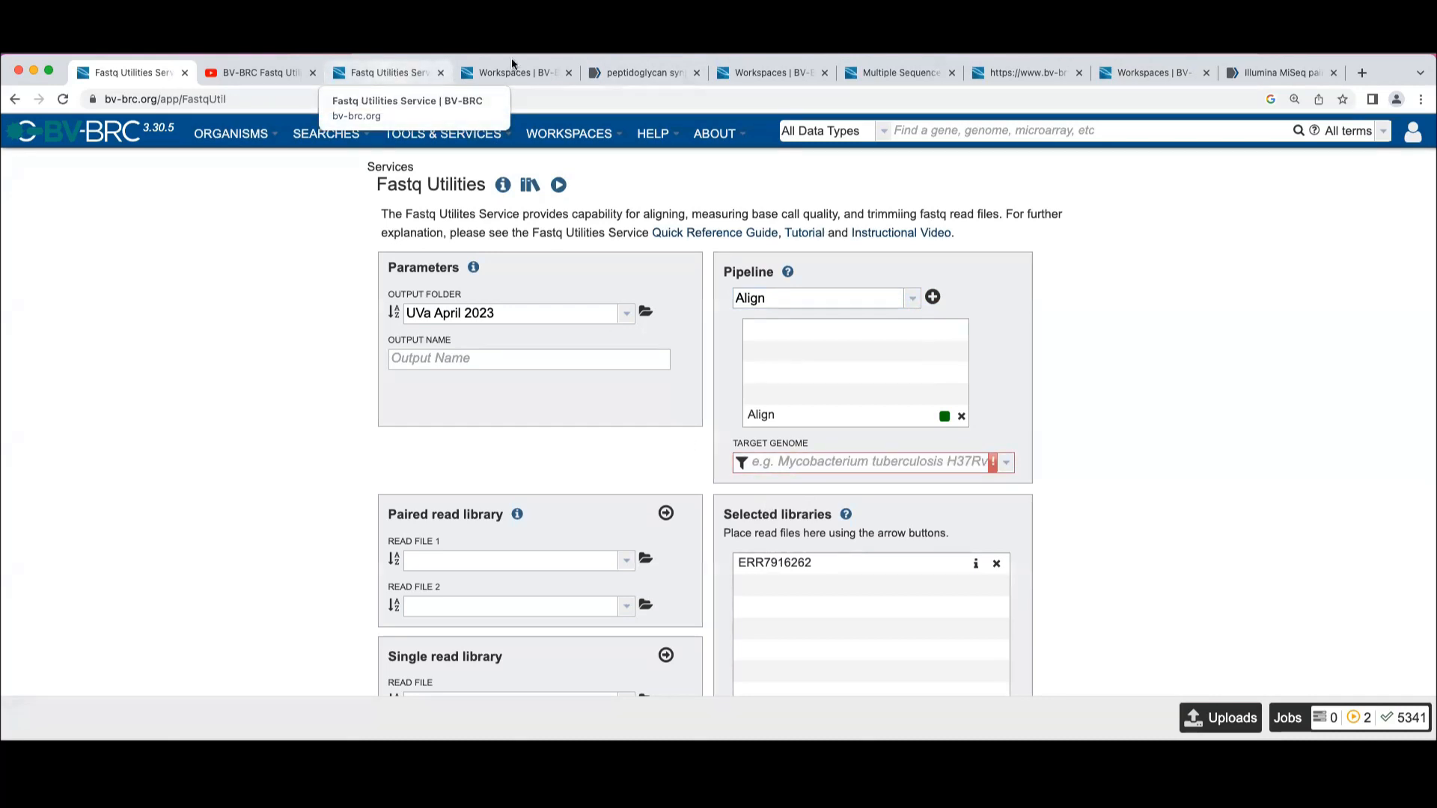
# In the workspace browser tab, open the Align folder under AMR_Workshop / FastQ_Utilities in the public BV-BRC Workshop.
pyautogui.click(1138, 75)
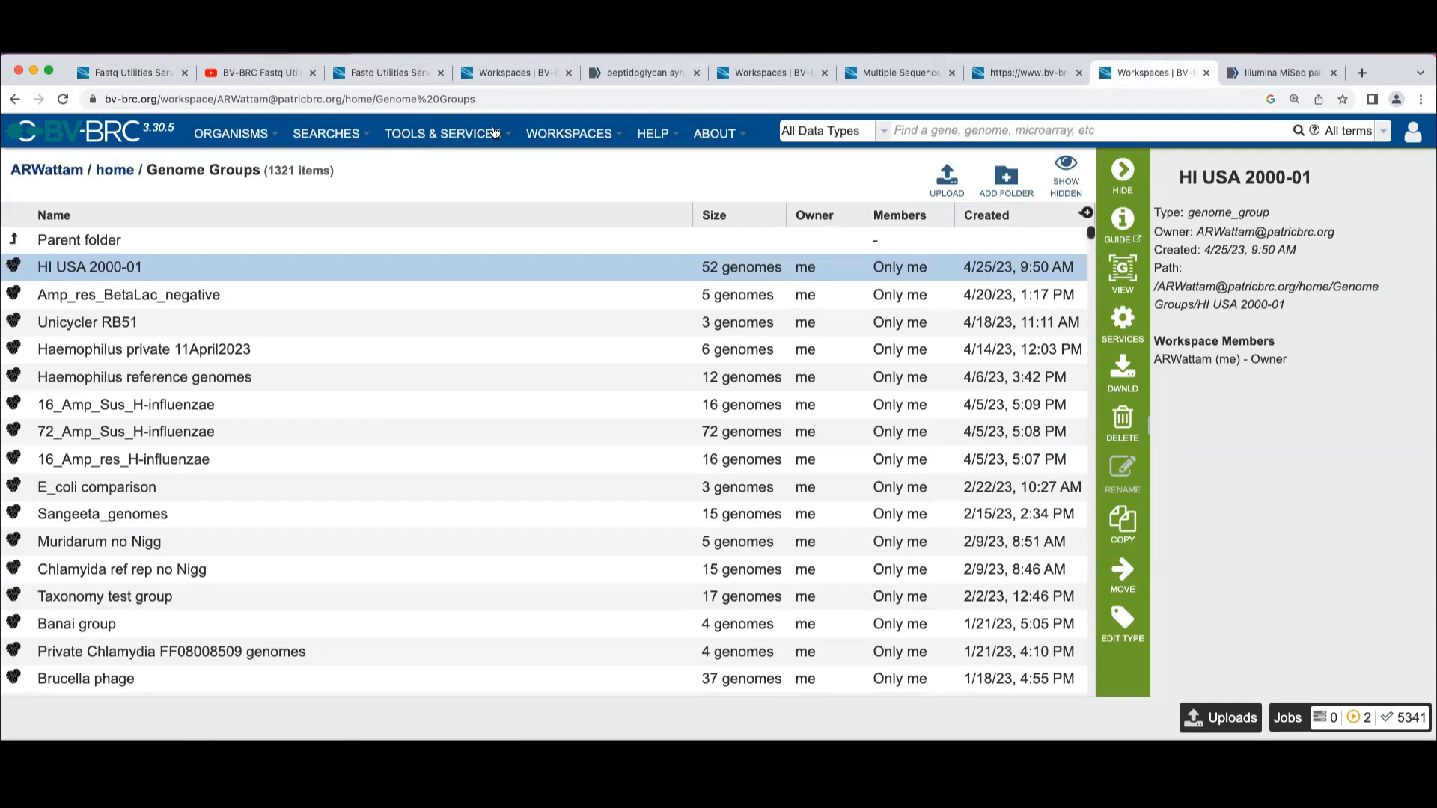
pyautogui.click(551, 134)
pyautogui.click(556, 277)
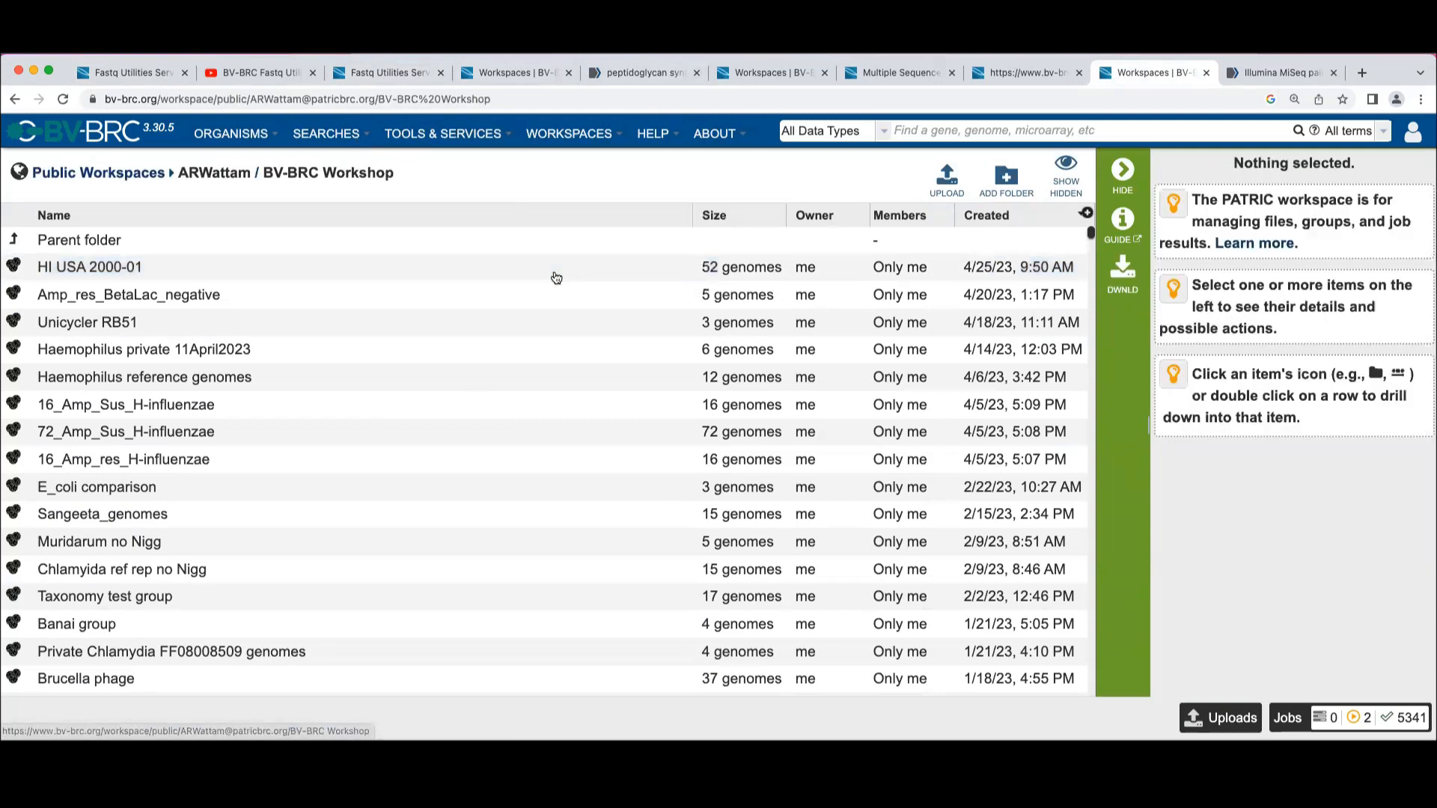
pyautogui.doubleClick(30, 274)
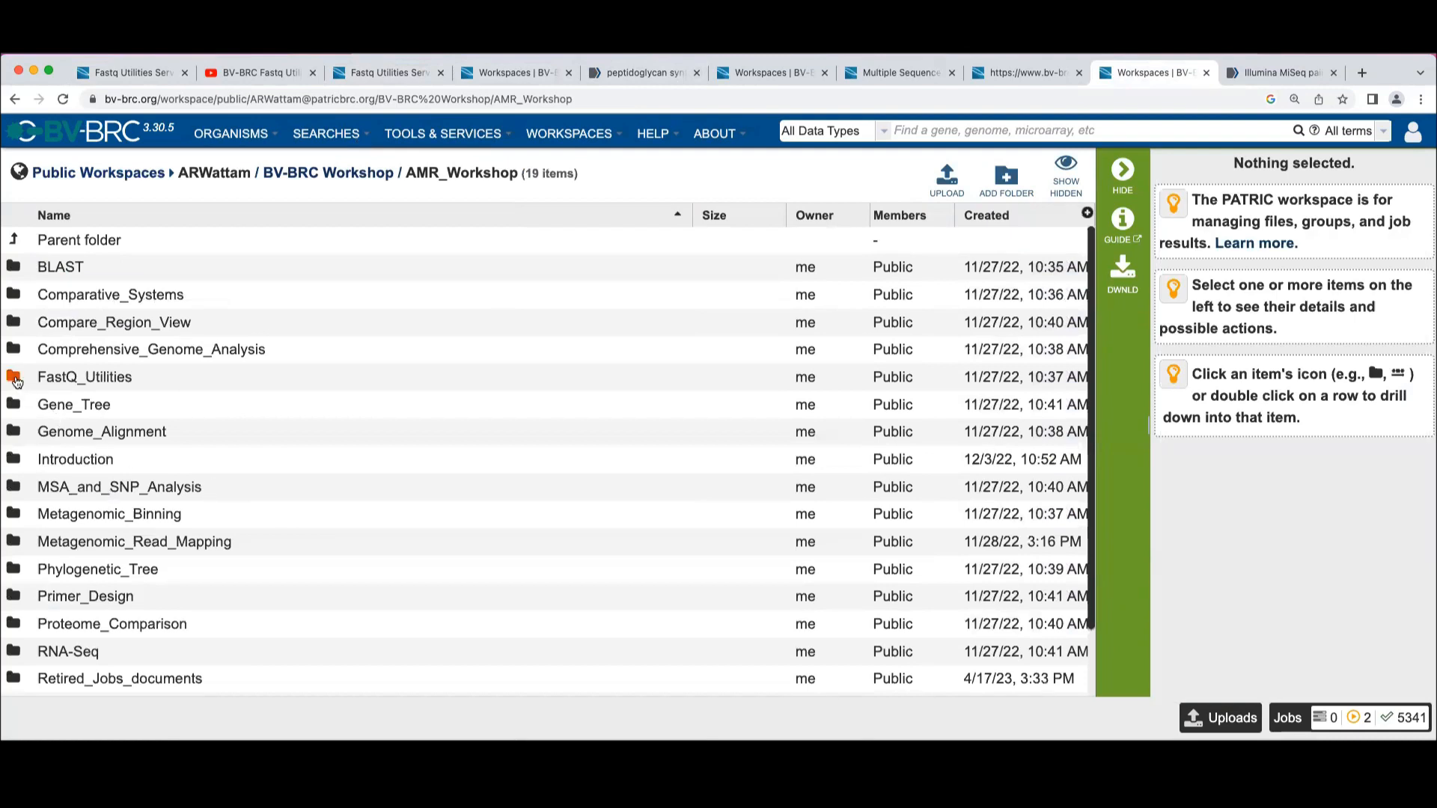
pyautogui.doubleClick(23, 380)
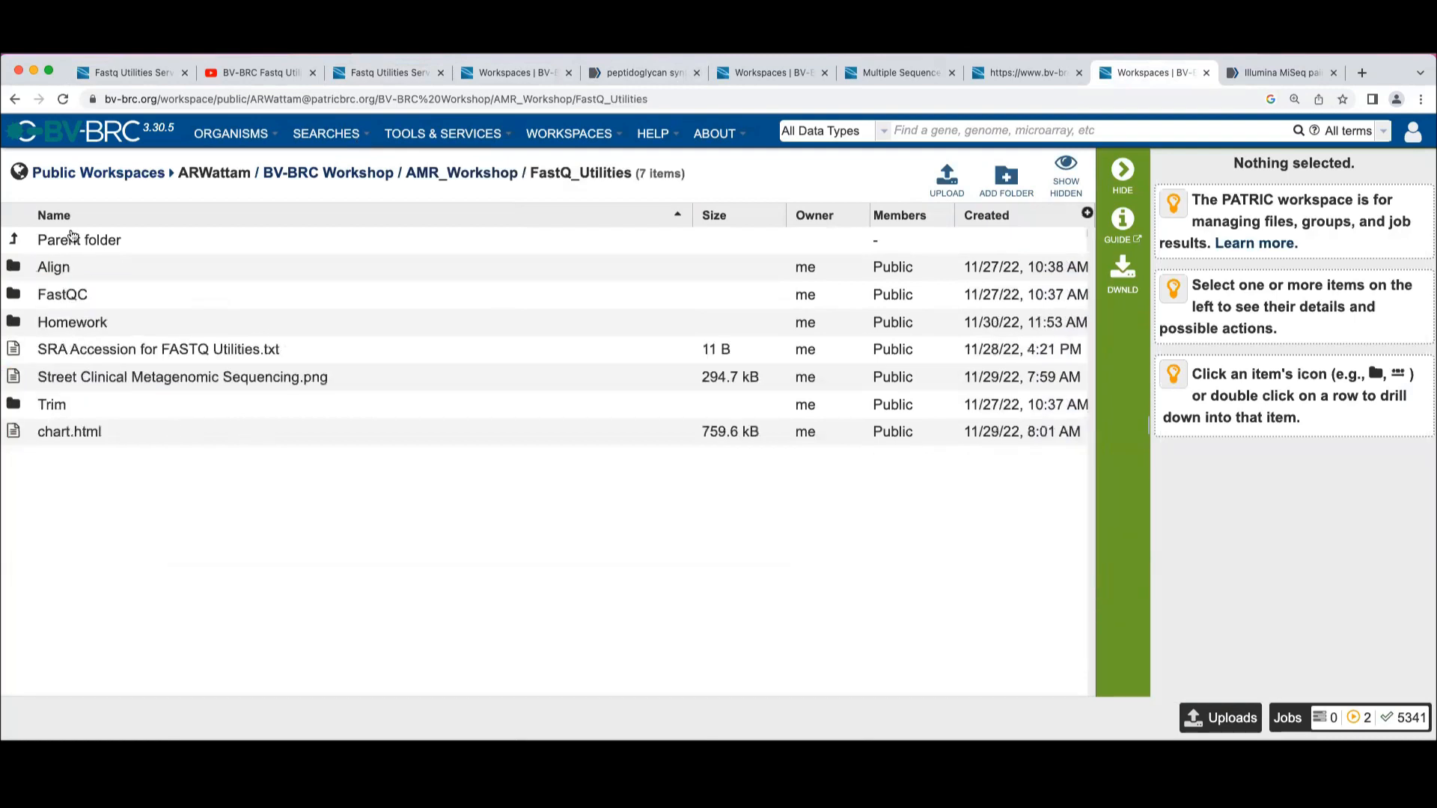
pyautogui.click(12, 268)
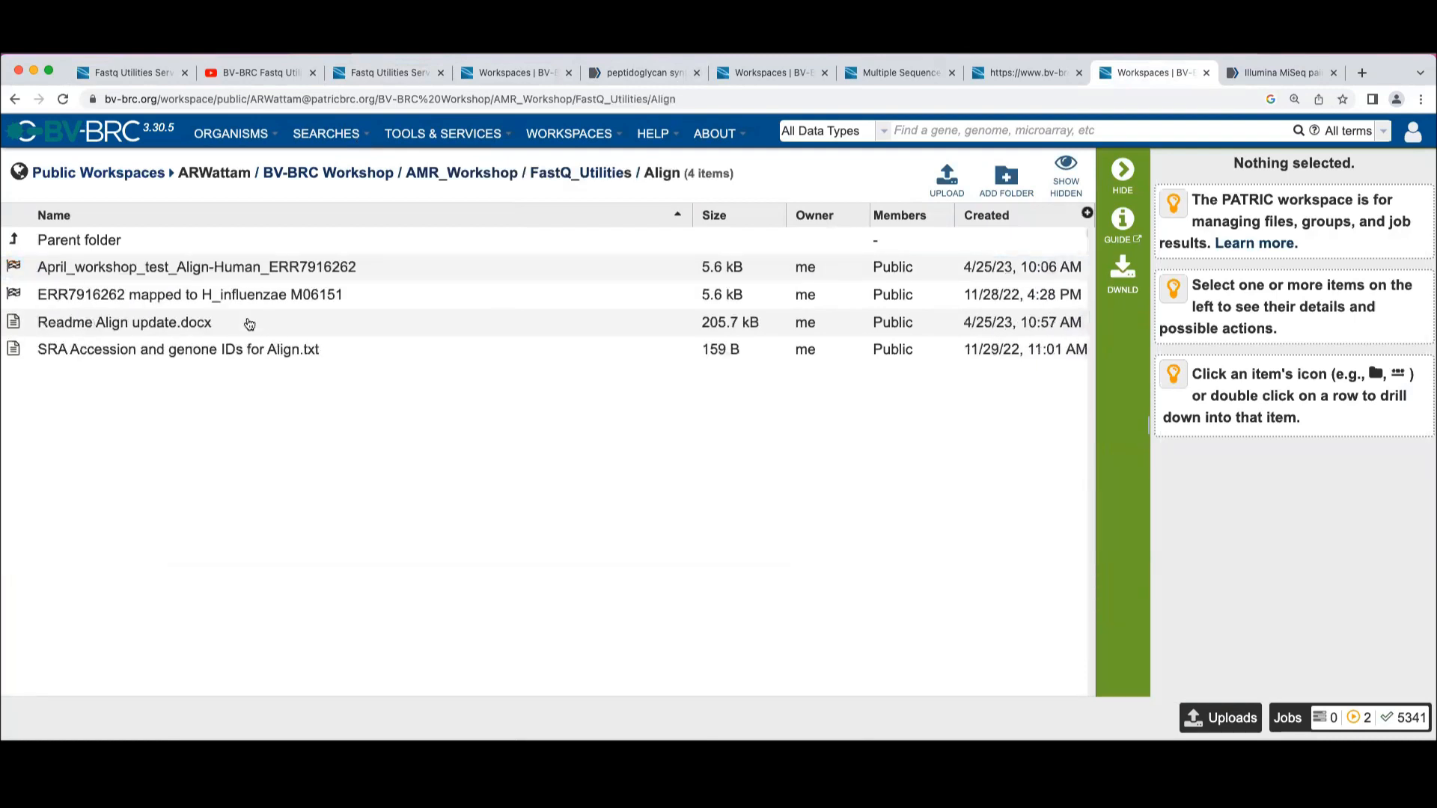
# View SRA Accession and genone IDs for Align.txt, copy the Homo sapiens genome ID 9606.33, and return to the Fastq Utilities form.
pyautogui.click(356, 351)
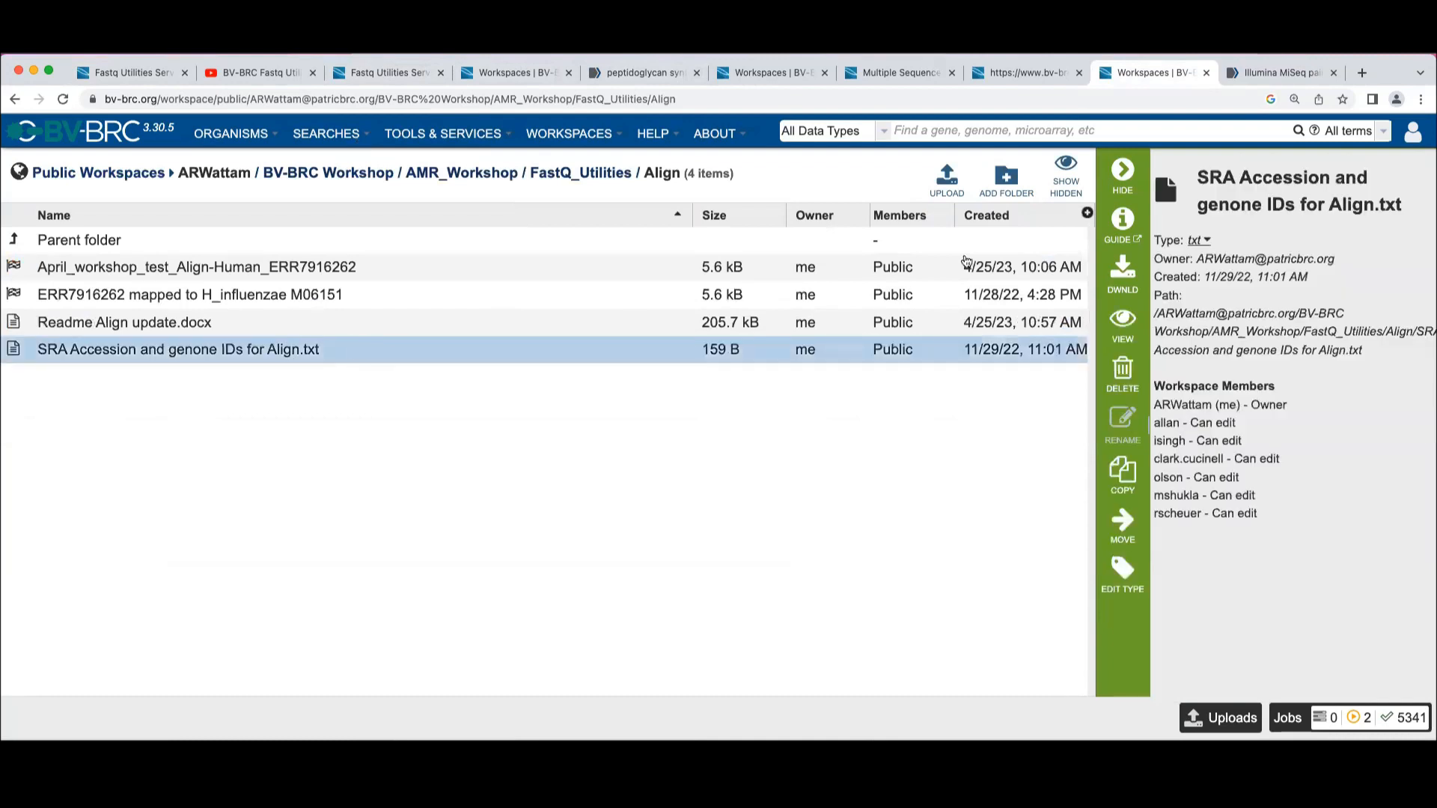
pyautogui.click(1124, 322)
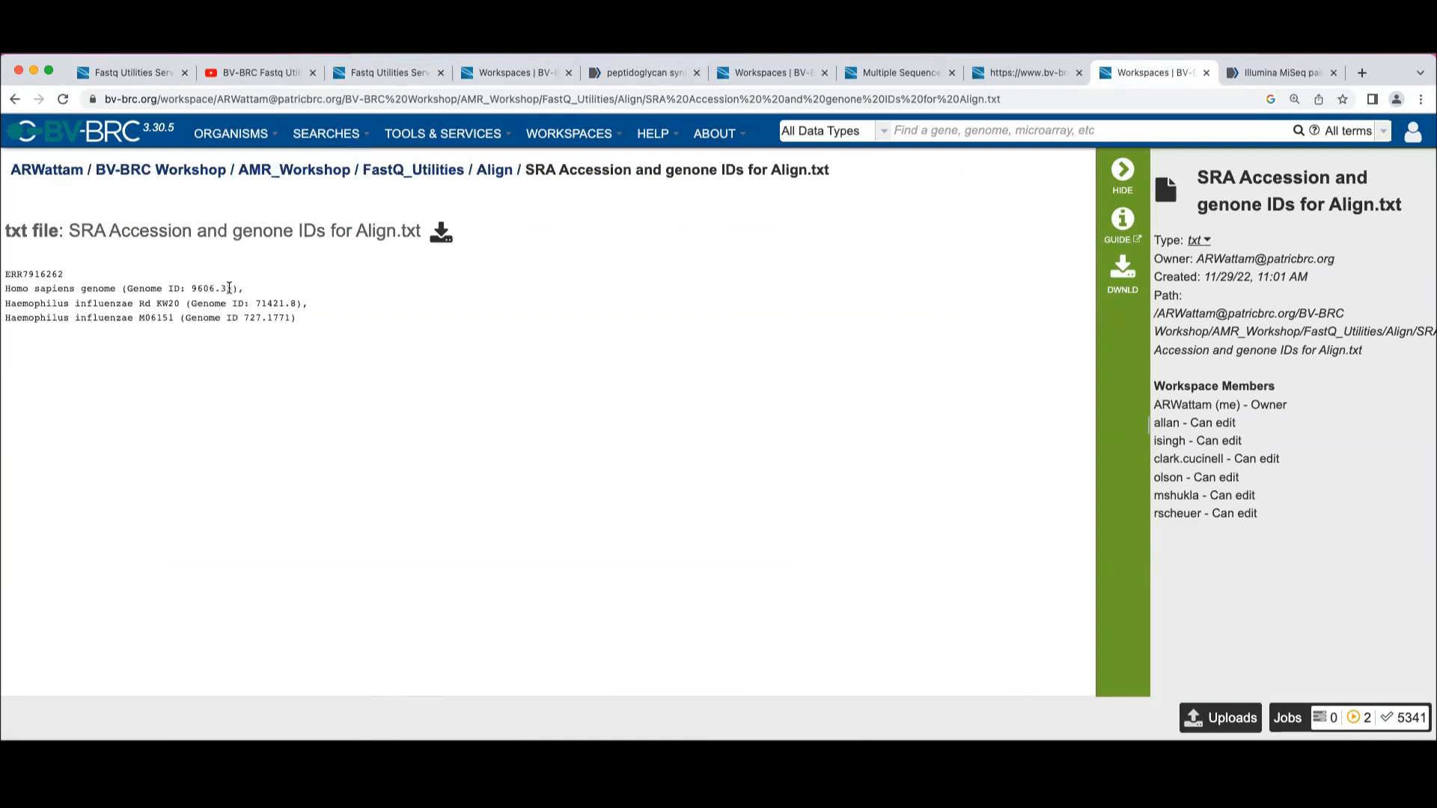
pyautogui.moveTo(232, 289); pyautogui.dragTo(191, 287)
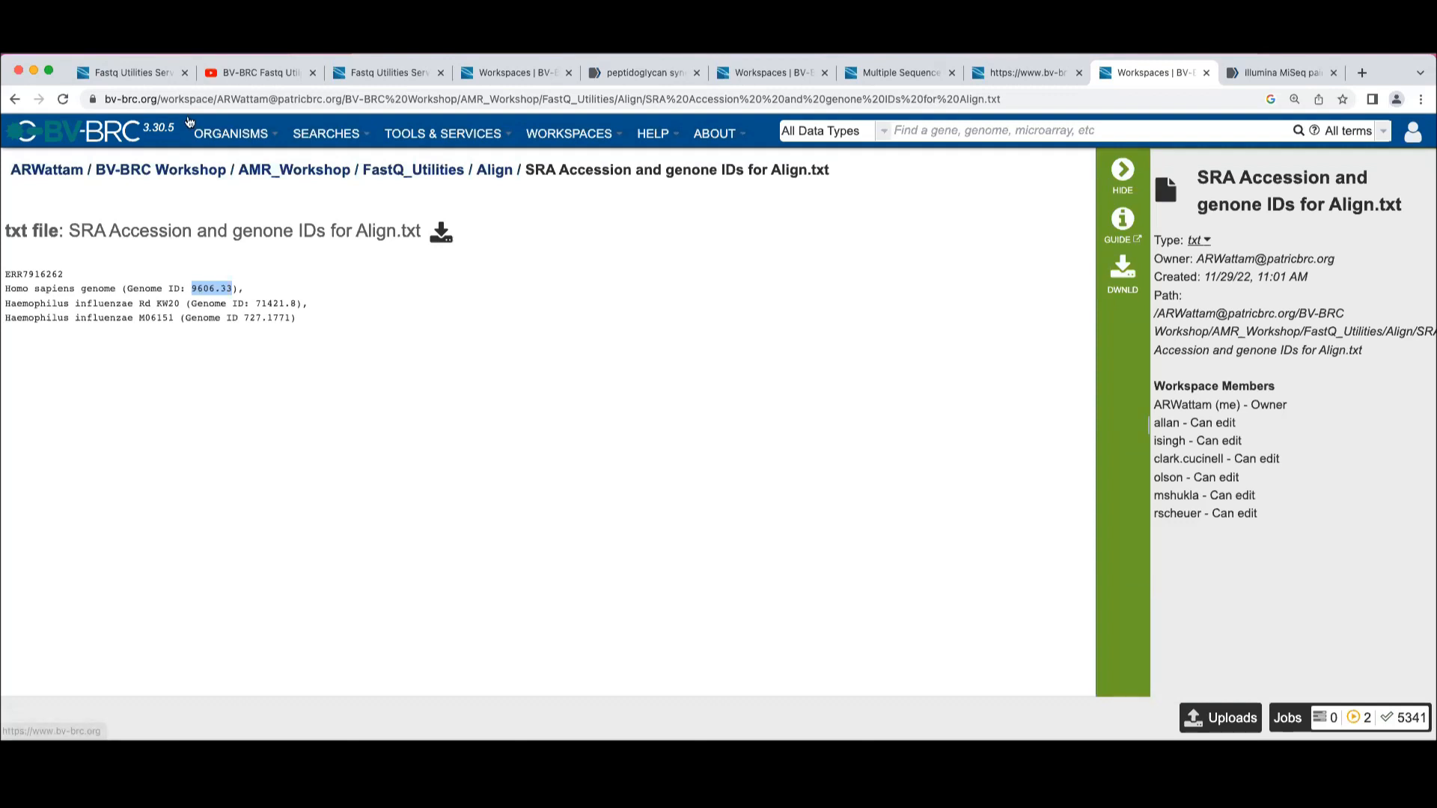
pyautogui.click(127, 74)
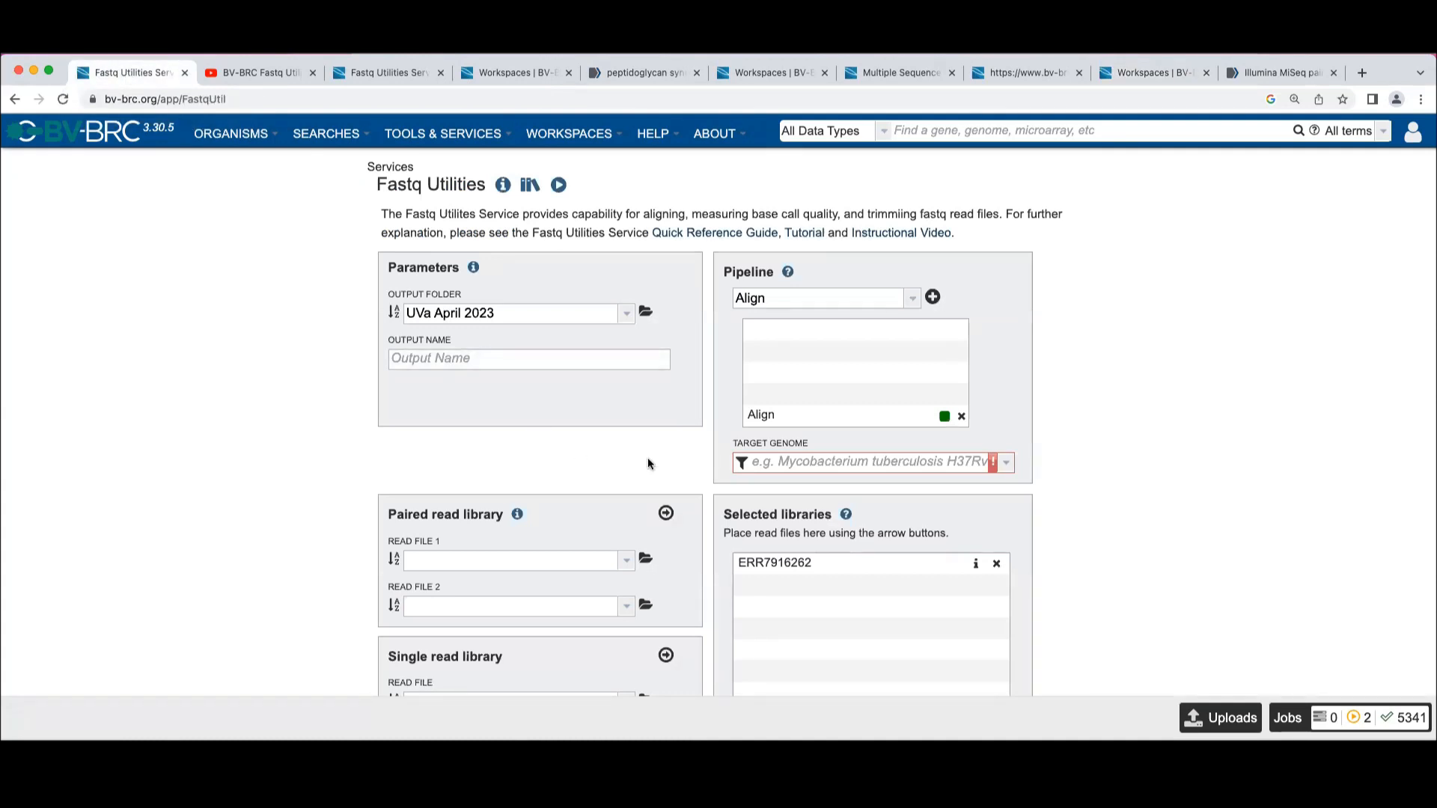
# Try Buchnera aphidicola as the target genome and examine which public and private genomes the search includes.
pyautogui.click(821, 466)
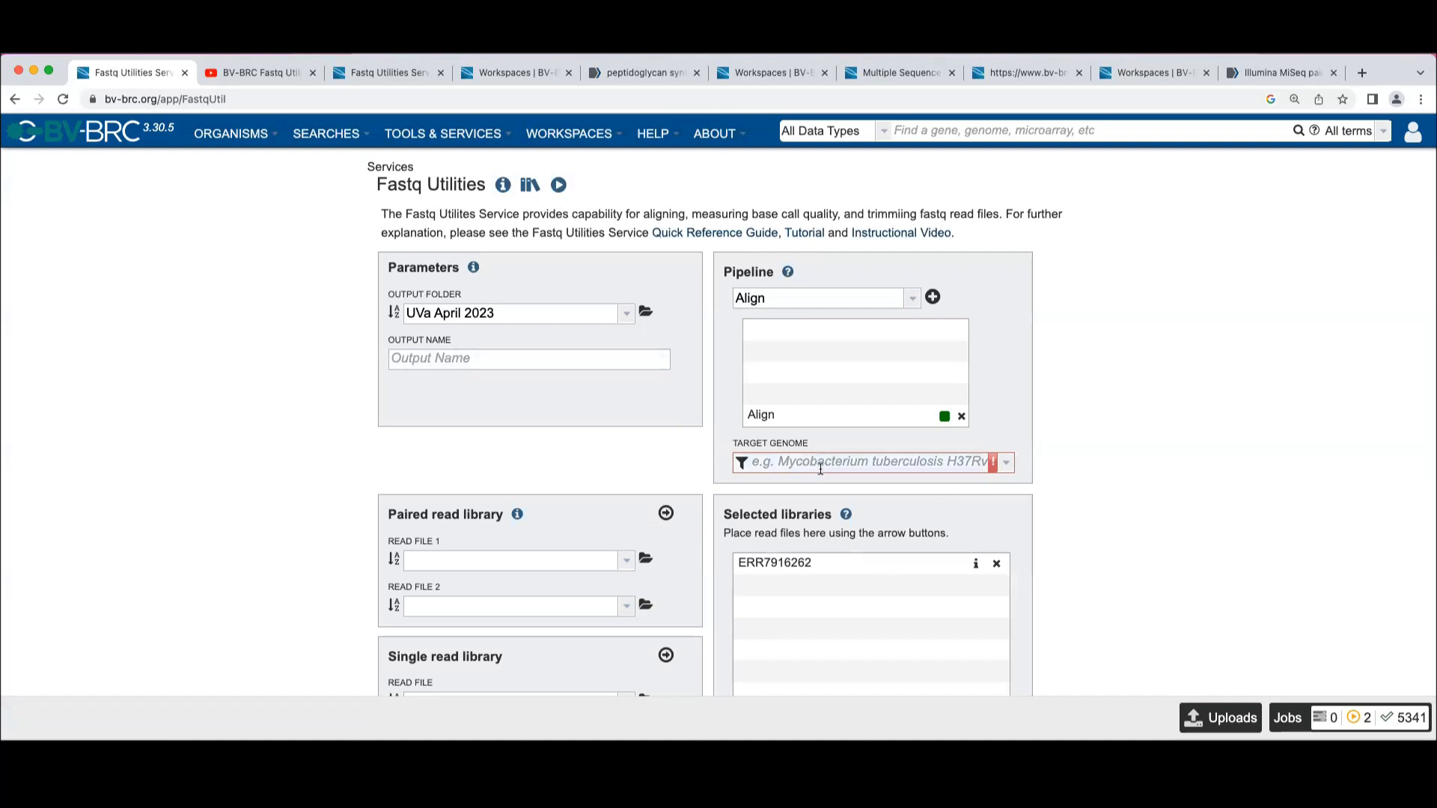
pyautogui.write('Buchnera')
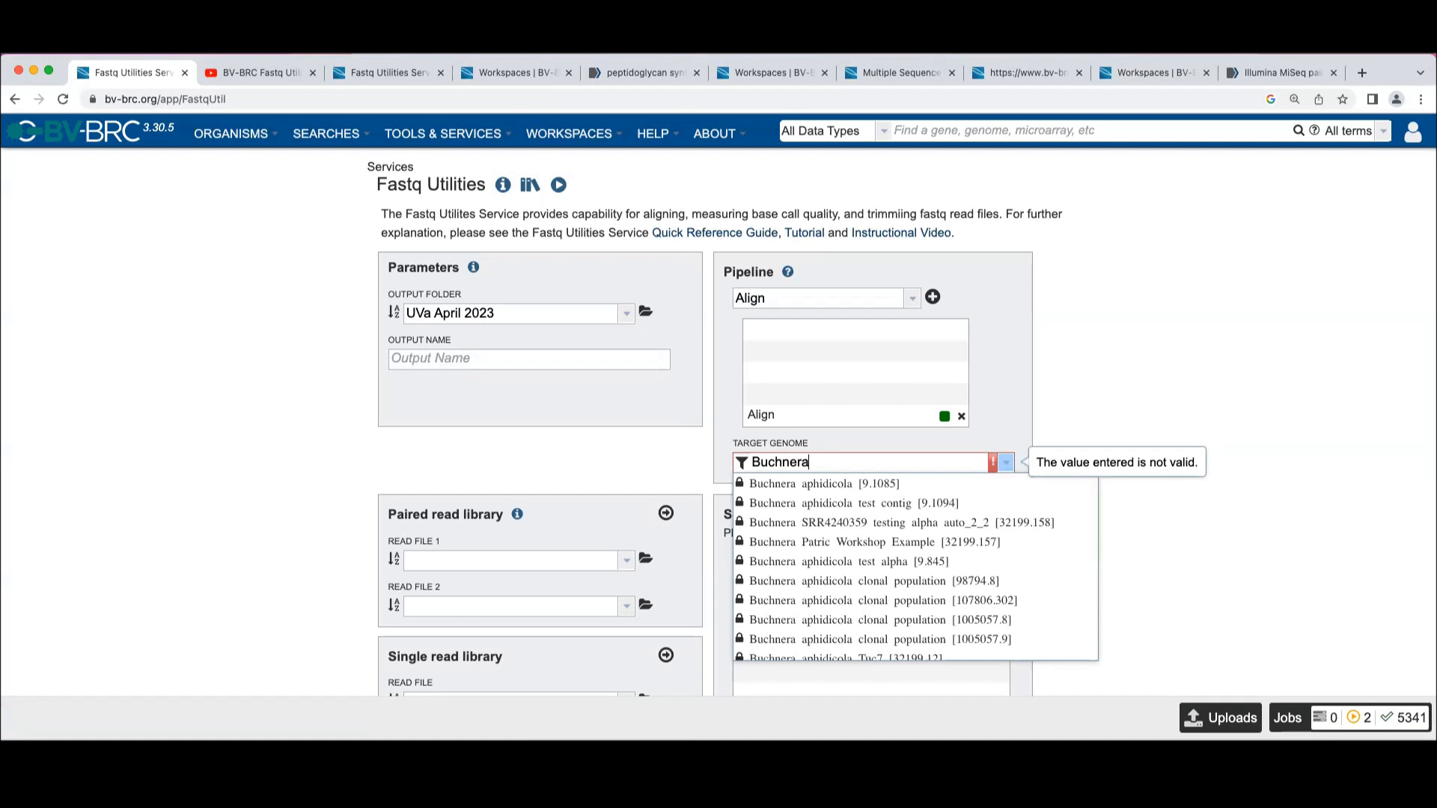
pyautogui.click(741, 464)
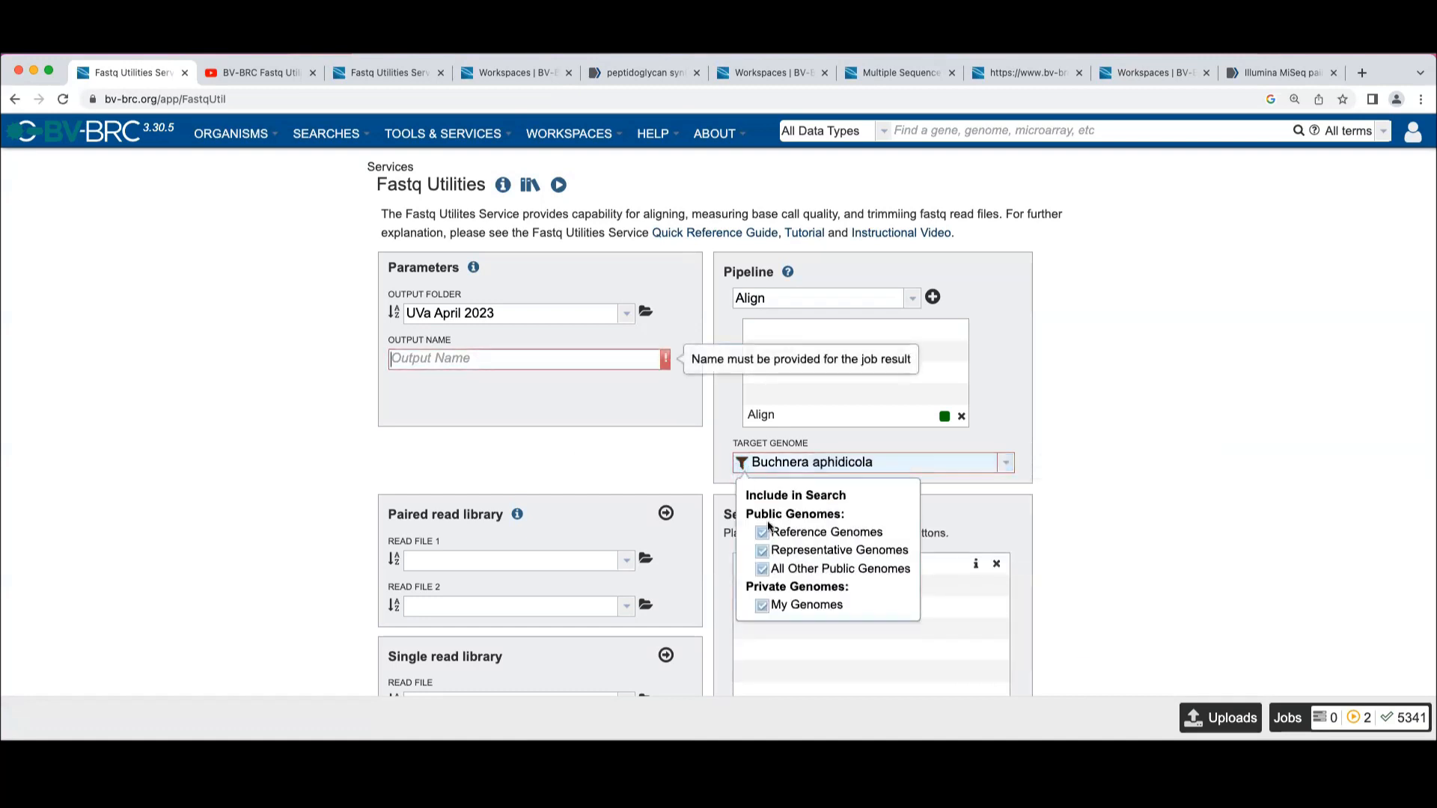
pyautogui.click(761, 605)
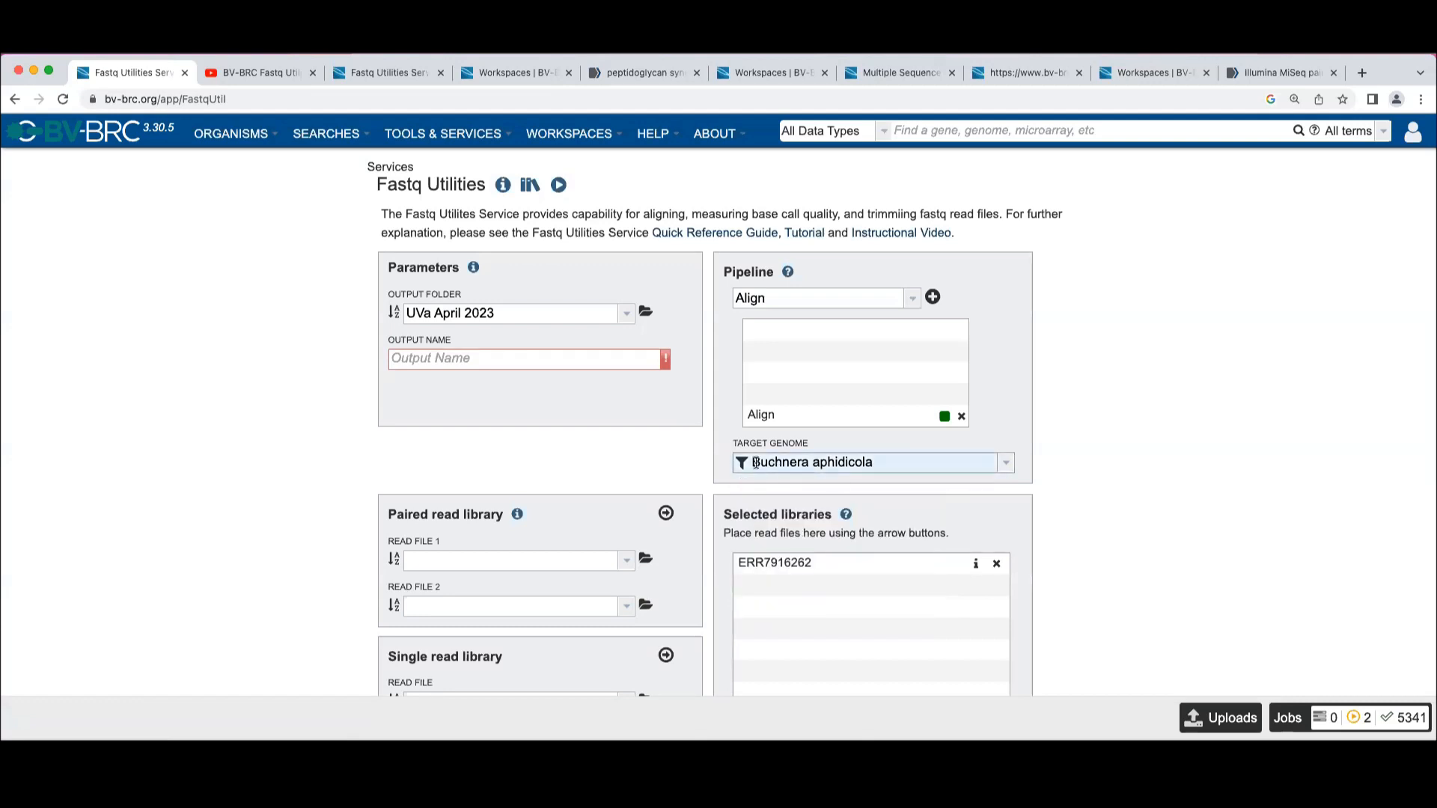
pyautogui.moveTo(743, 463)
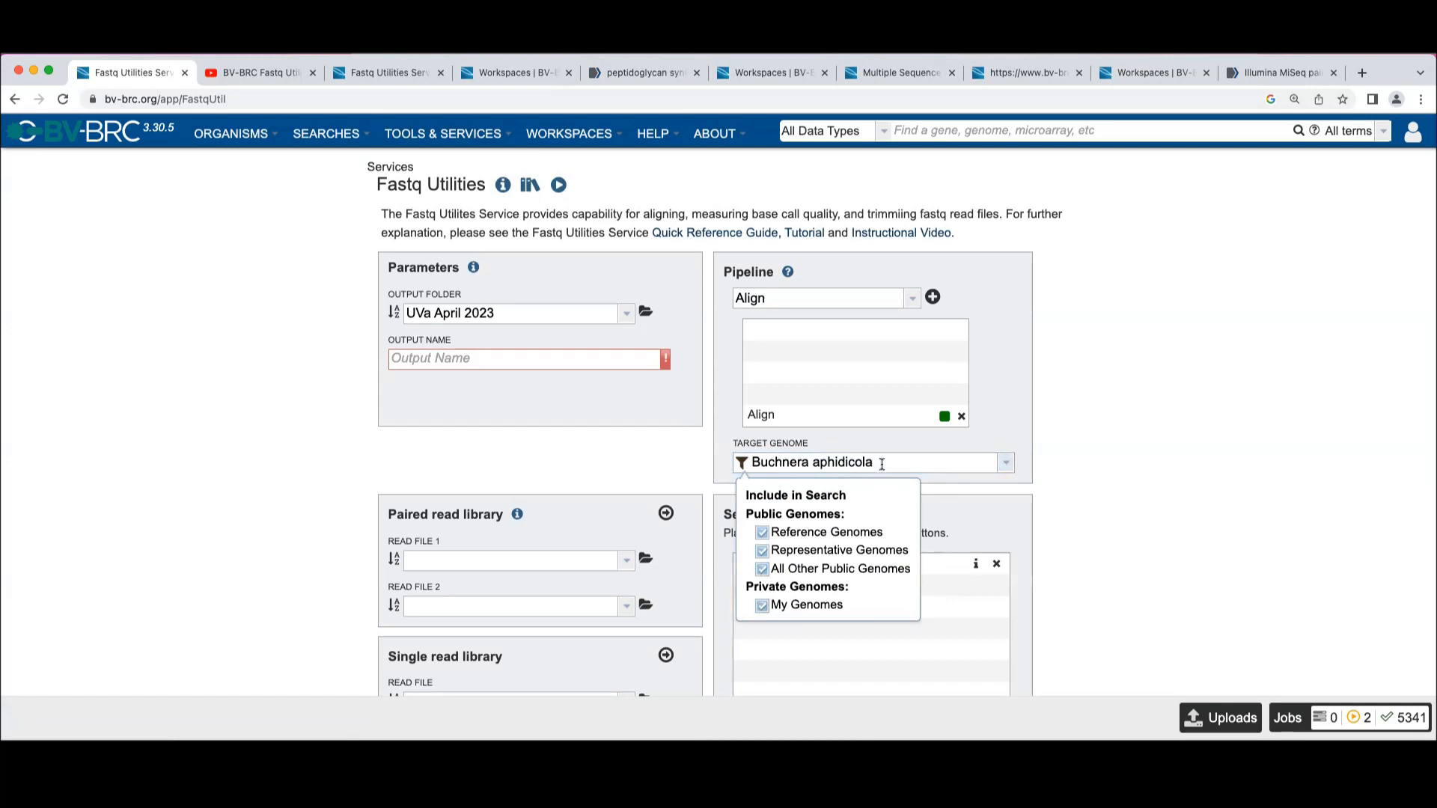
# Try Human as the target genome search term in place of Buchnera aphidicola and clear the entry.
pyautogui.click(737, 445)
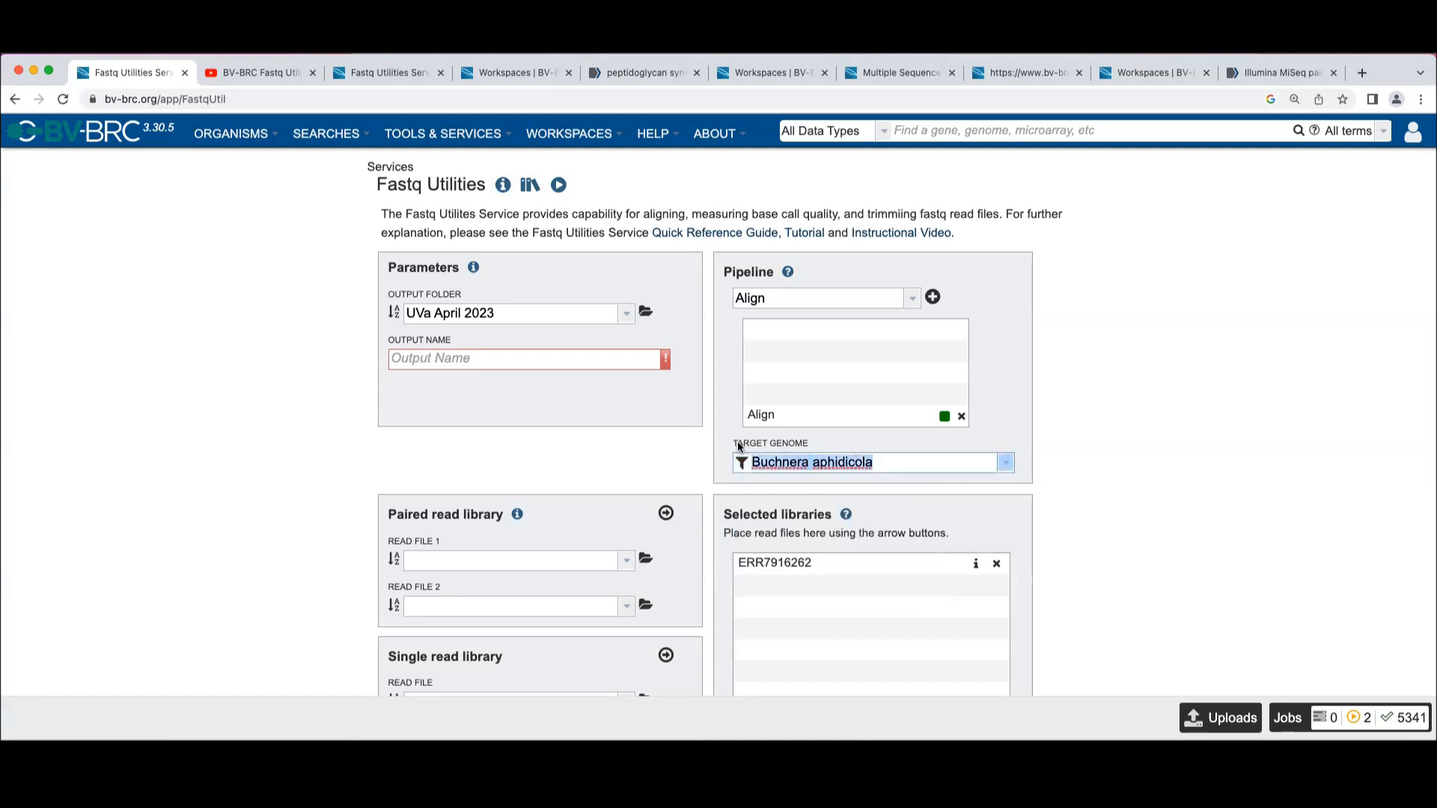
pyautogui.write('Human')
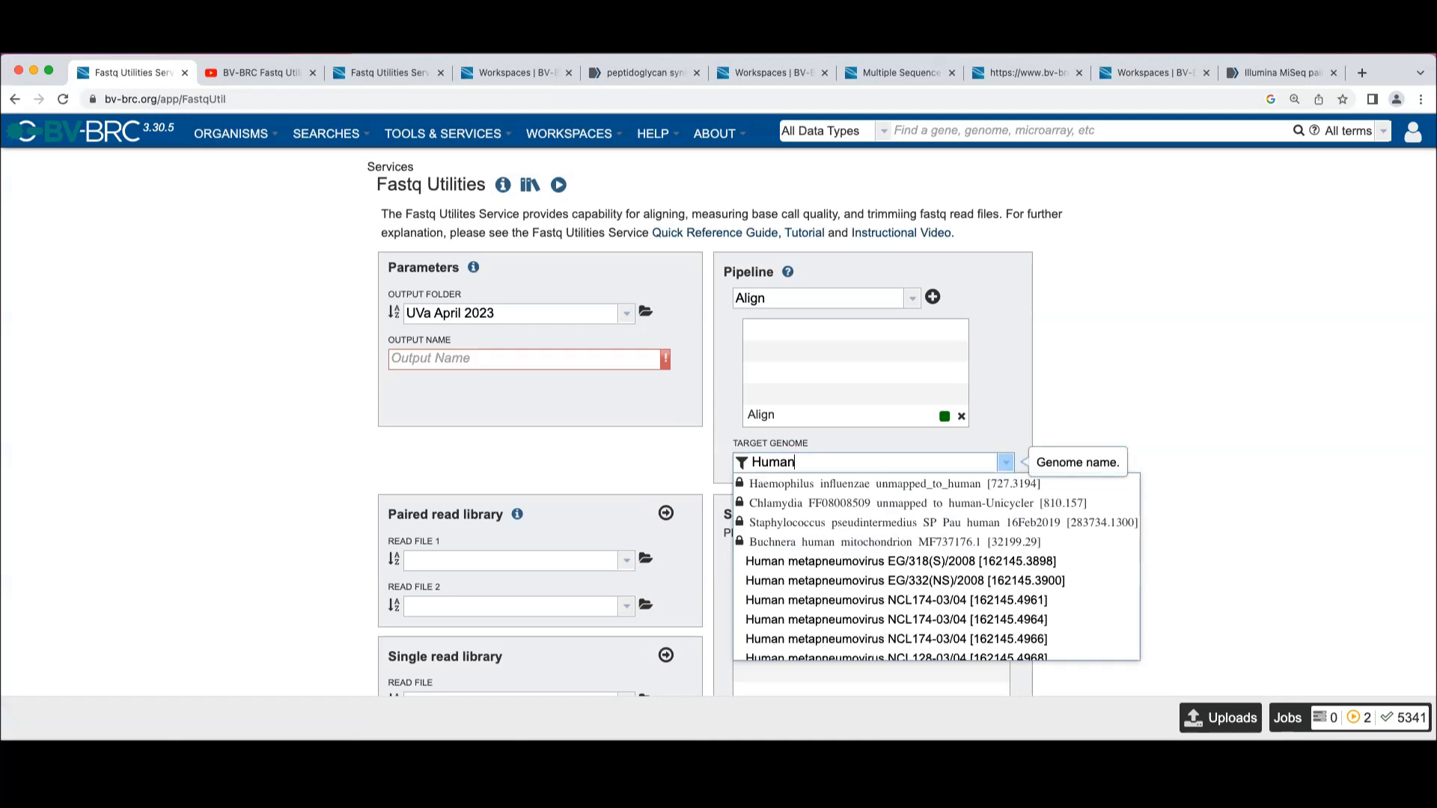
pyautogui.press('BackSpace')
pyautogui.press('BackSpace')
pyautogui.press('BackSpace')
pyautogui.press('BackSpace')
pyautogui.press('BackSpace')
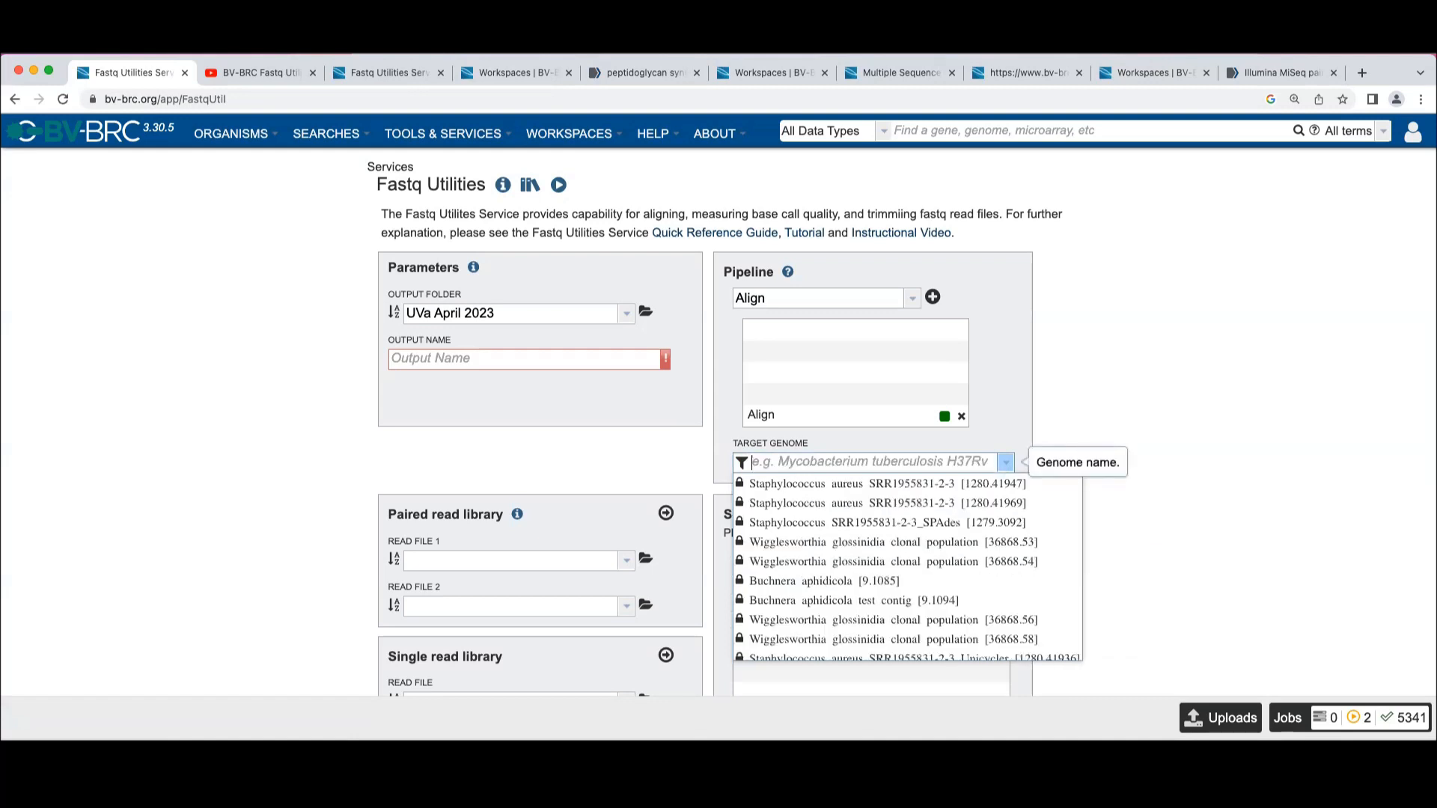
# Look up genome ID 9606.33 and set Homo sapiens as the target genome for the alignment.
pyautogui.write('9606.33')
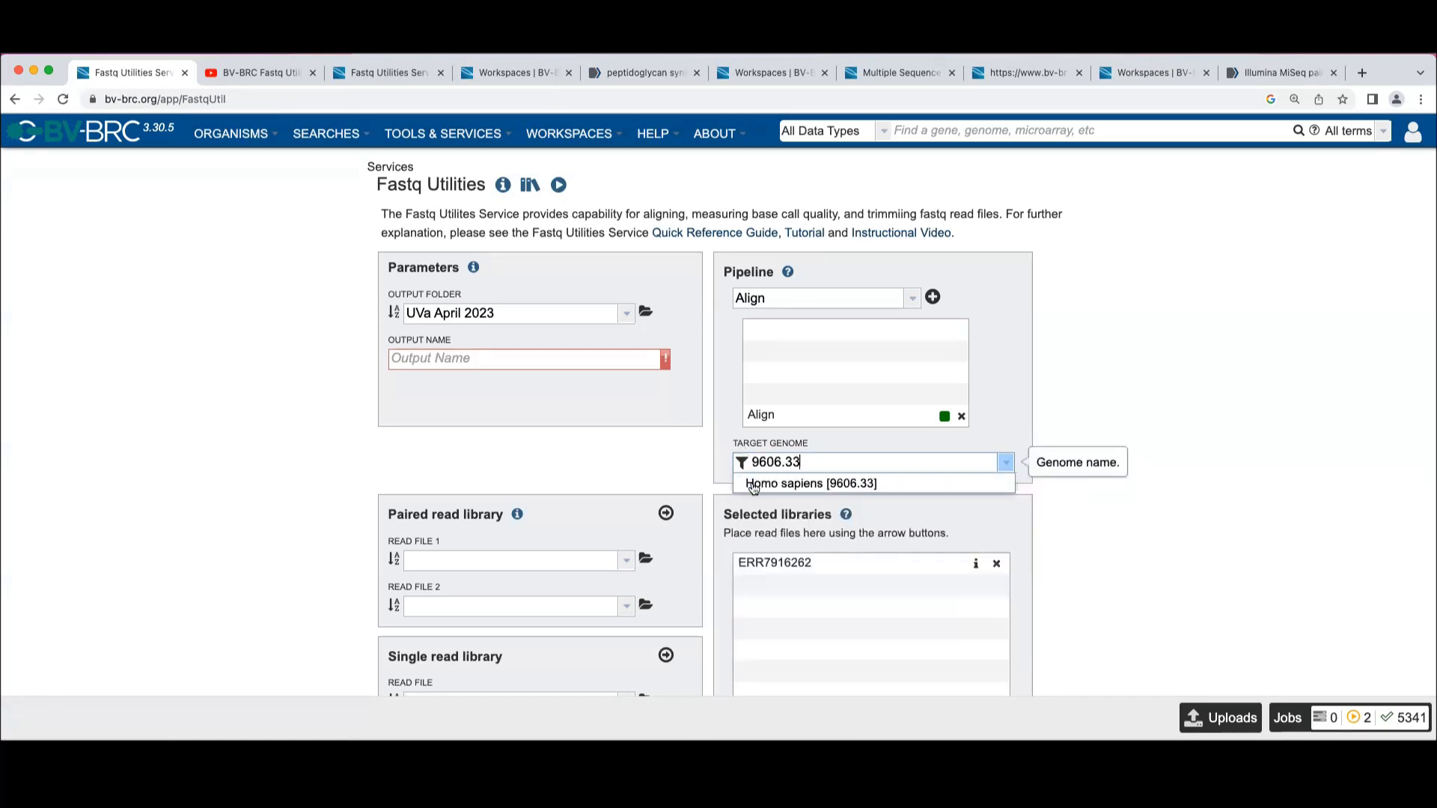
pyautogui.click(768, 484)
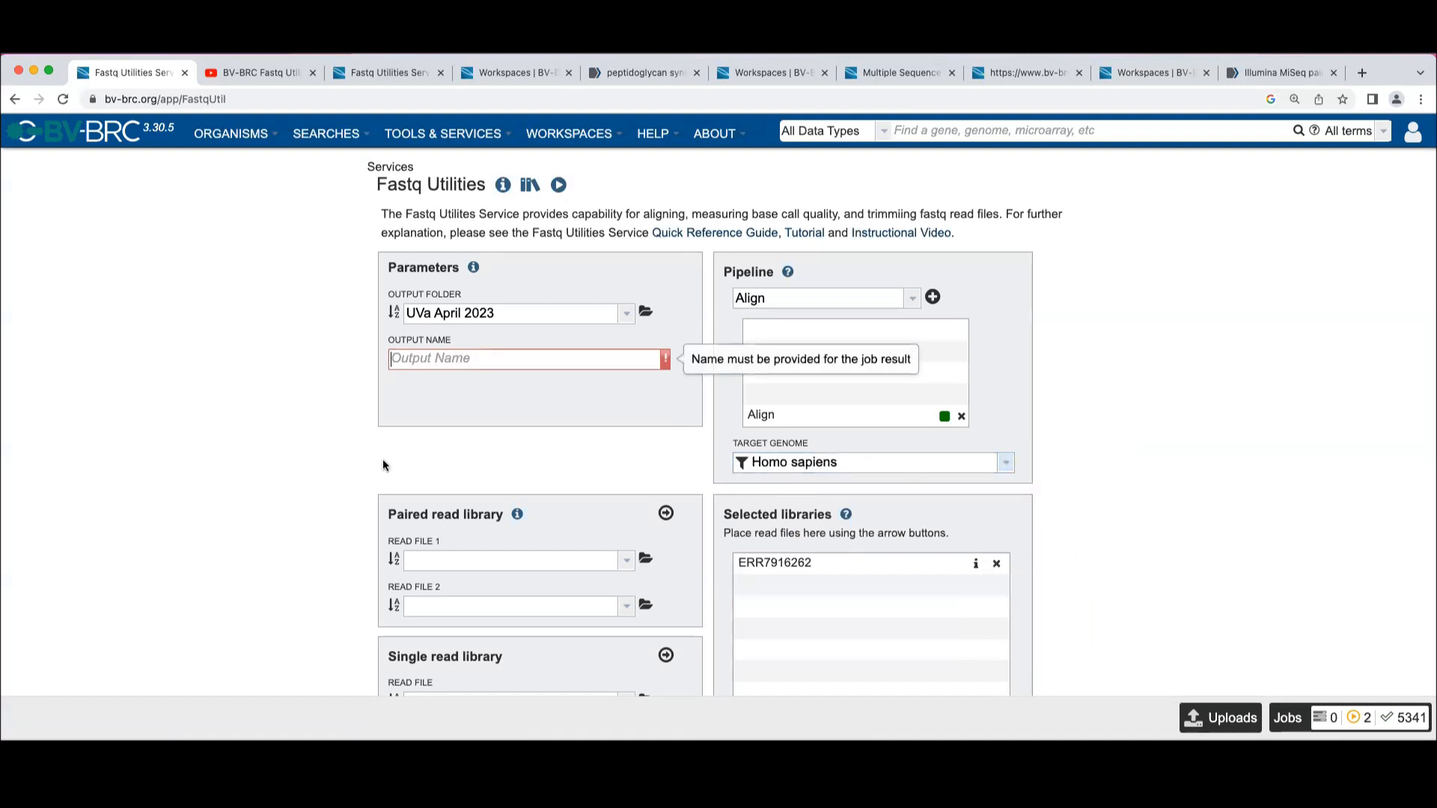
# Set the output name of the alignment job to 9606.33_aligned_Human.
pyautogui.write('9606.33')
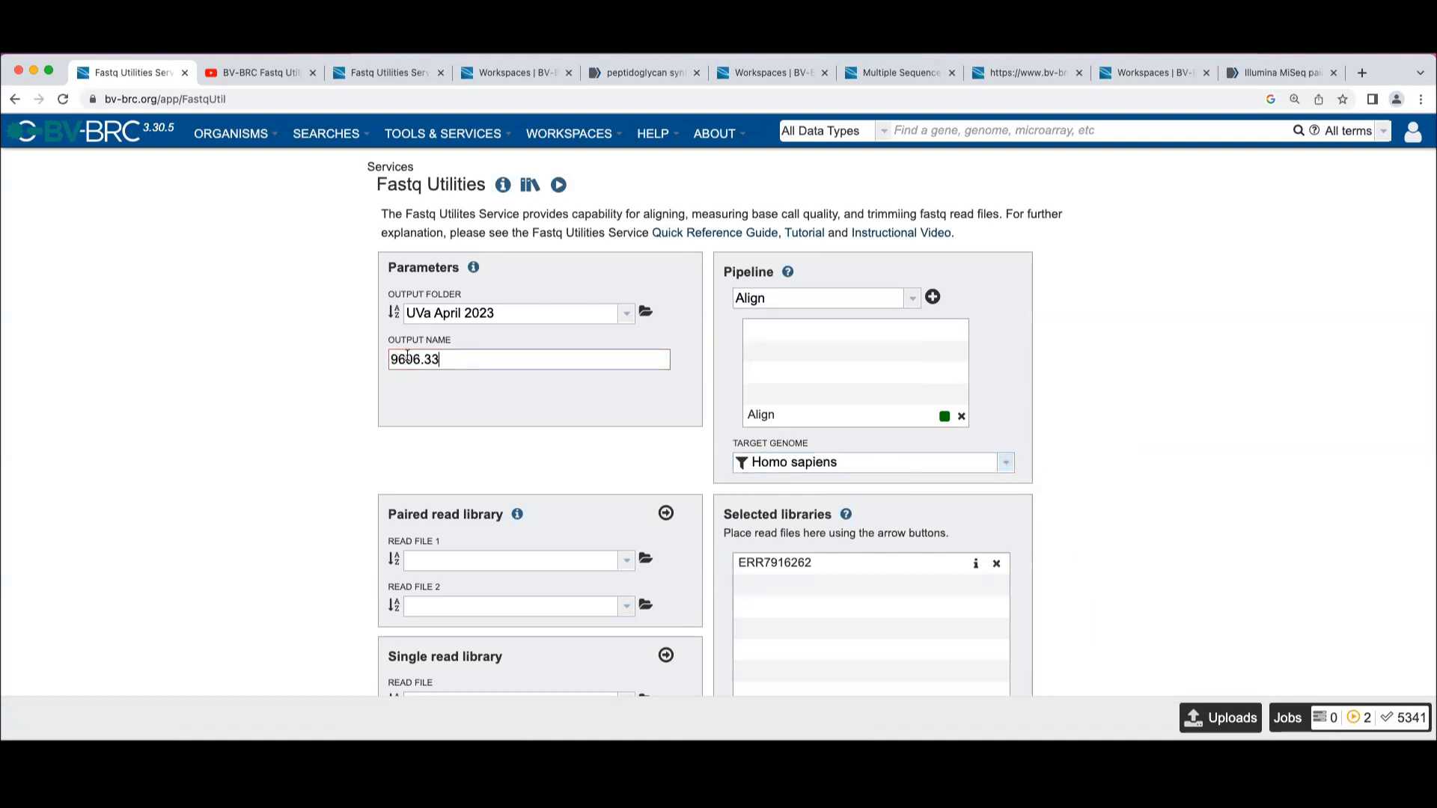
pyautogui.write('_aligned_Human')
pyautogui.scroll(-4, 1192, 326)
pyautogui.press('Return')
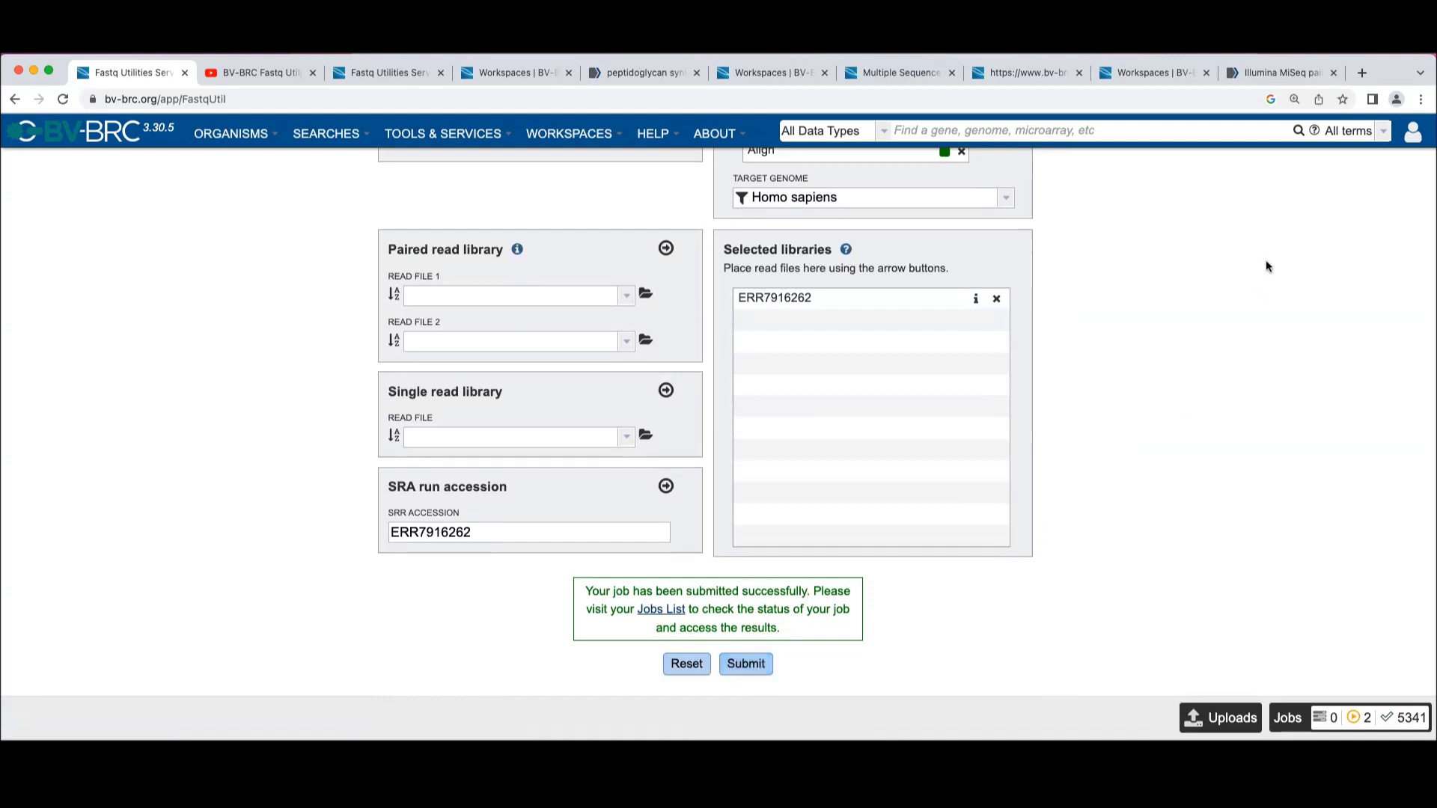
# Review the Align pipeline, Homo sapiens target genome and ERR7916262 library settings, and submit the alignment job.
pyautogui.scroll(3, 1265, 264)
pyautogui.scroll(3, 1267, 271)
pyautogui.scroll(-1, 1266, 271)
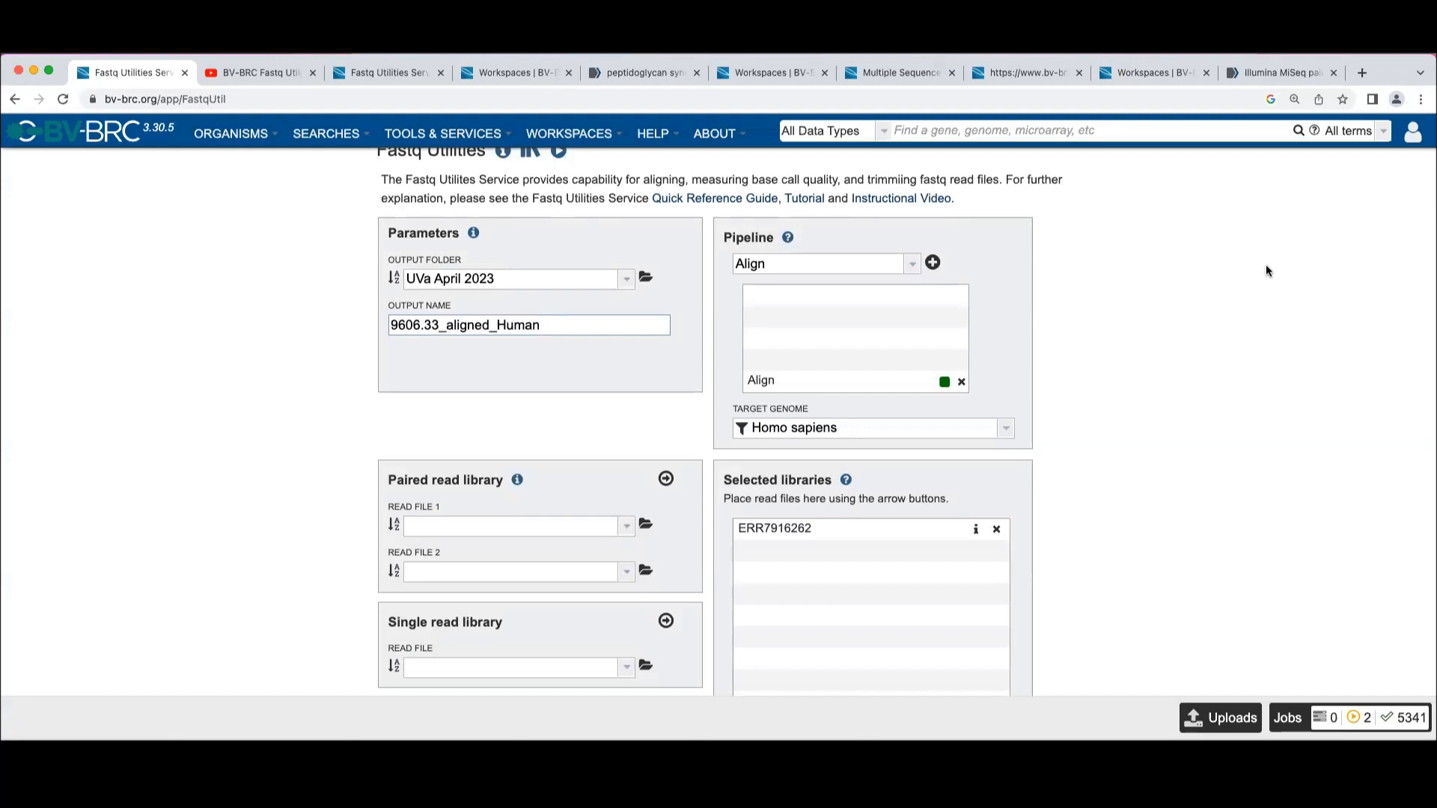
pyautogui.scroll(-5, 1264, 263)
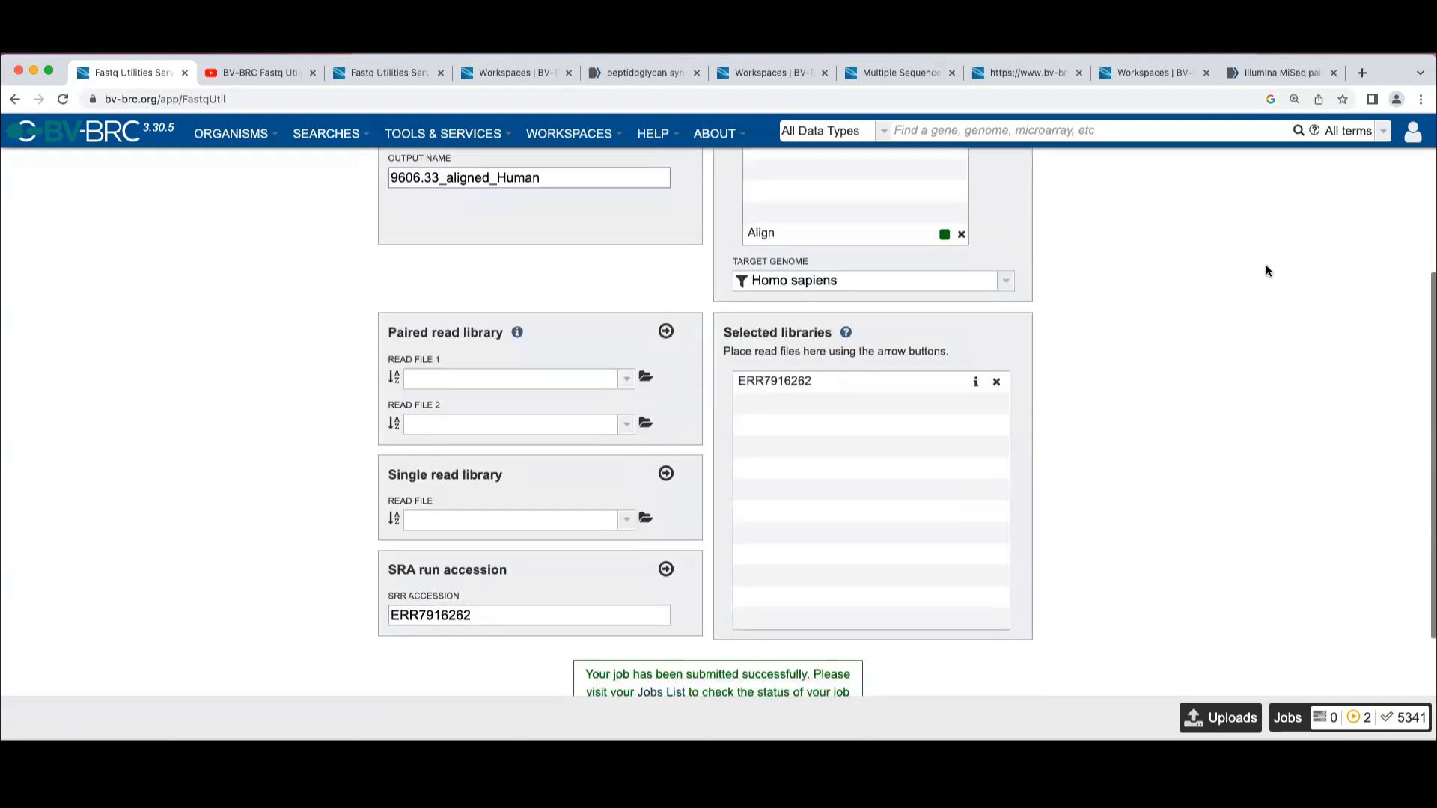
pyautogui.scroll(-1, 968, 622)
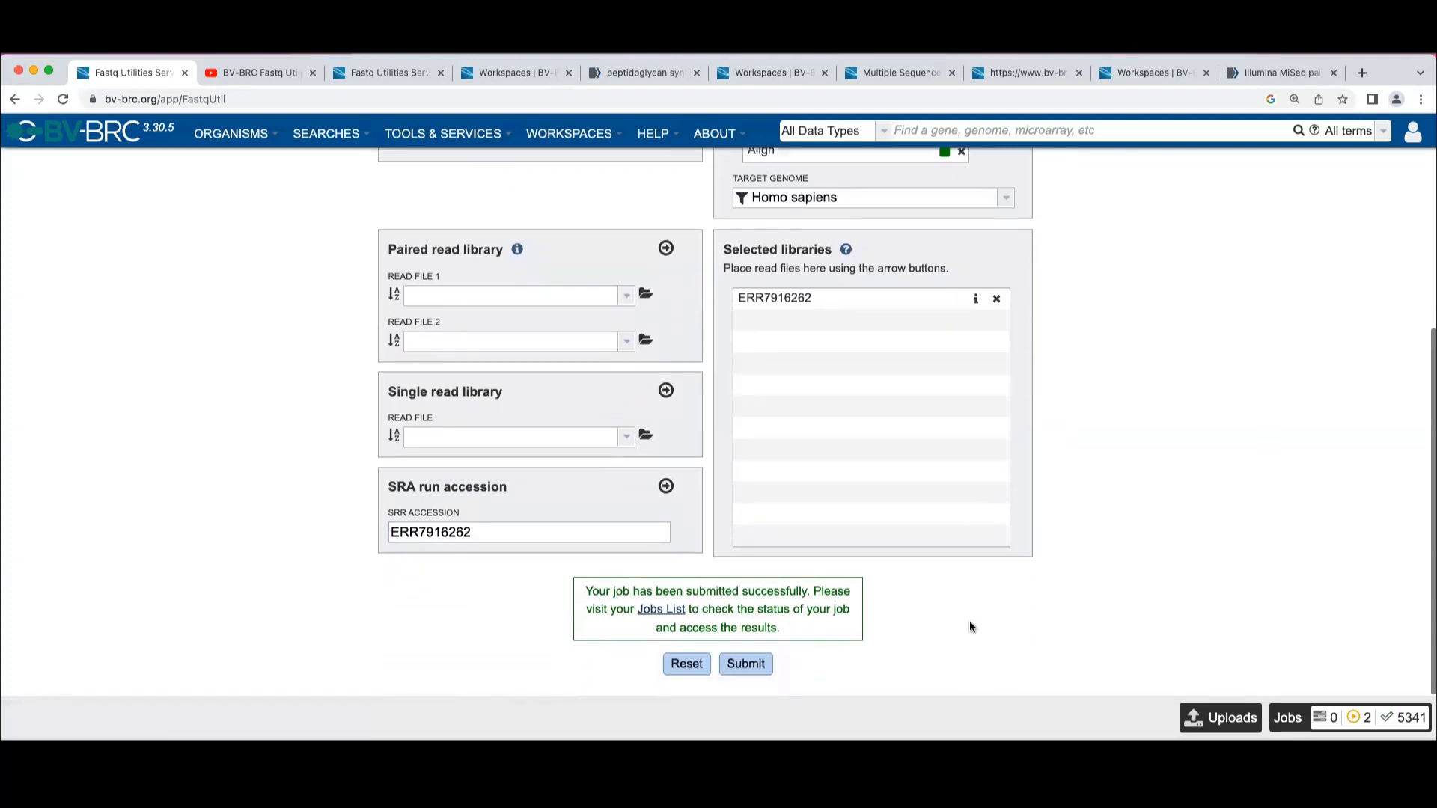
pyautogui.click(756, 663)
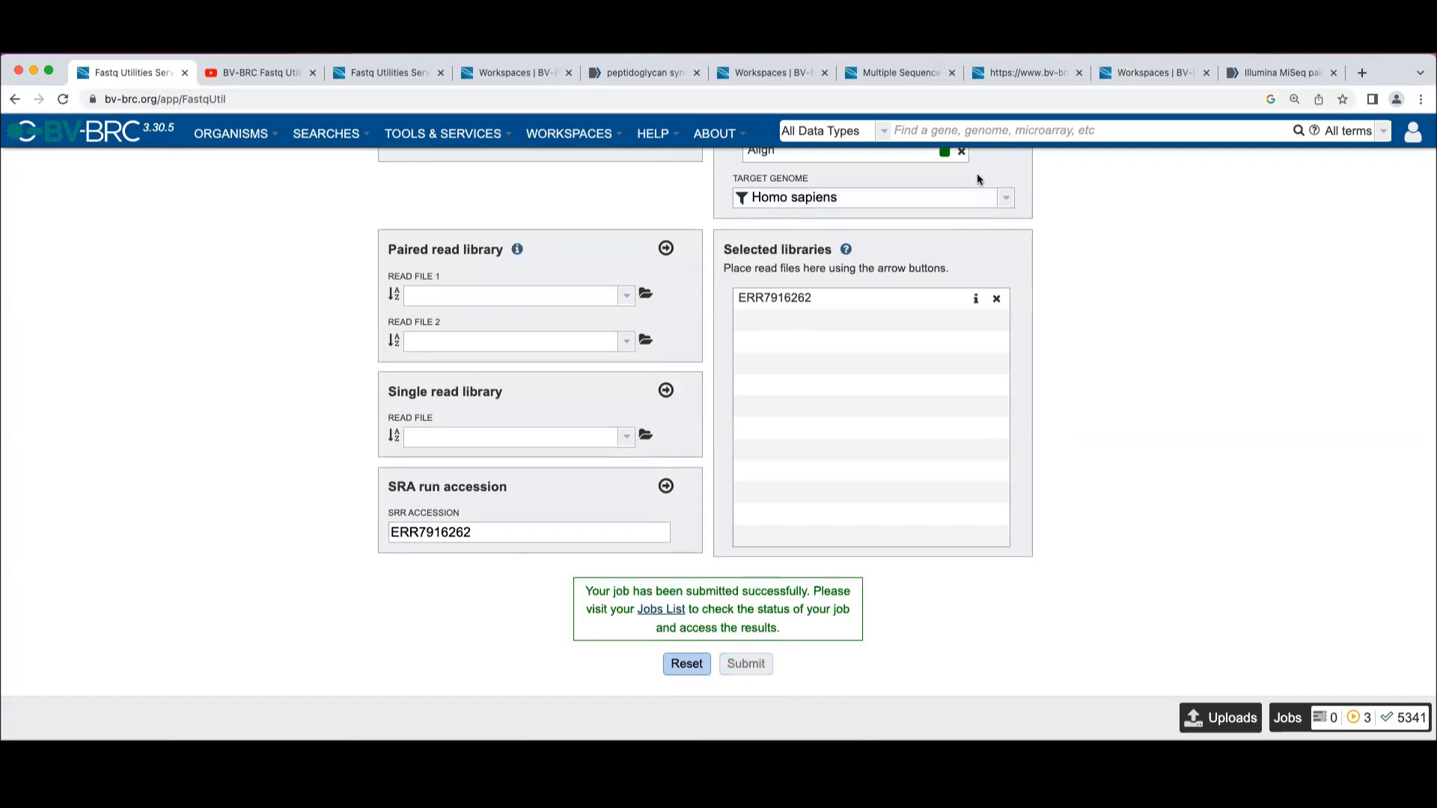
# Add Trim and FastQC to the pipeline after Align.
pyautogui.scroll(6, 1088, 236)
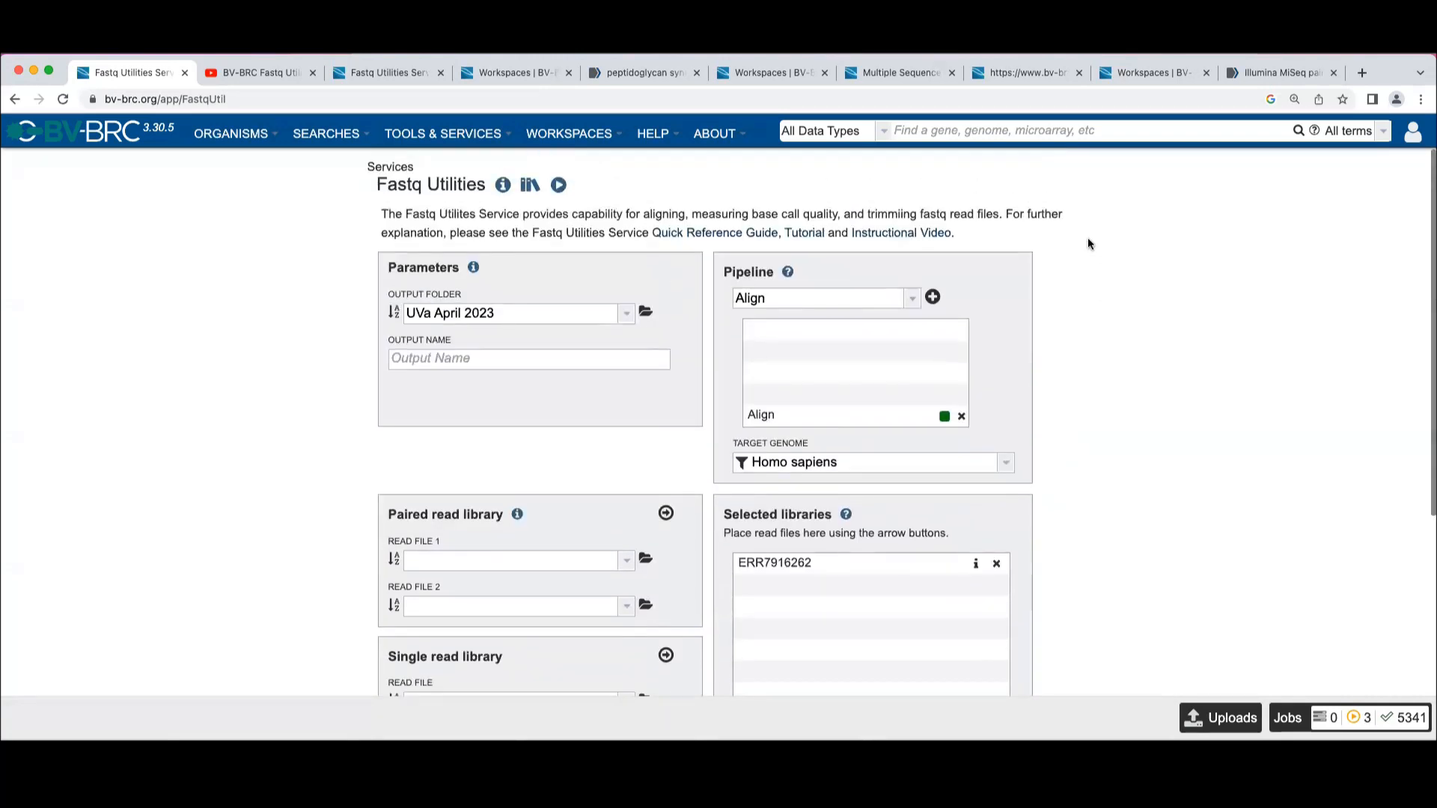
pyautogui.click(912, 299)
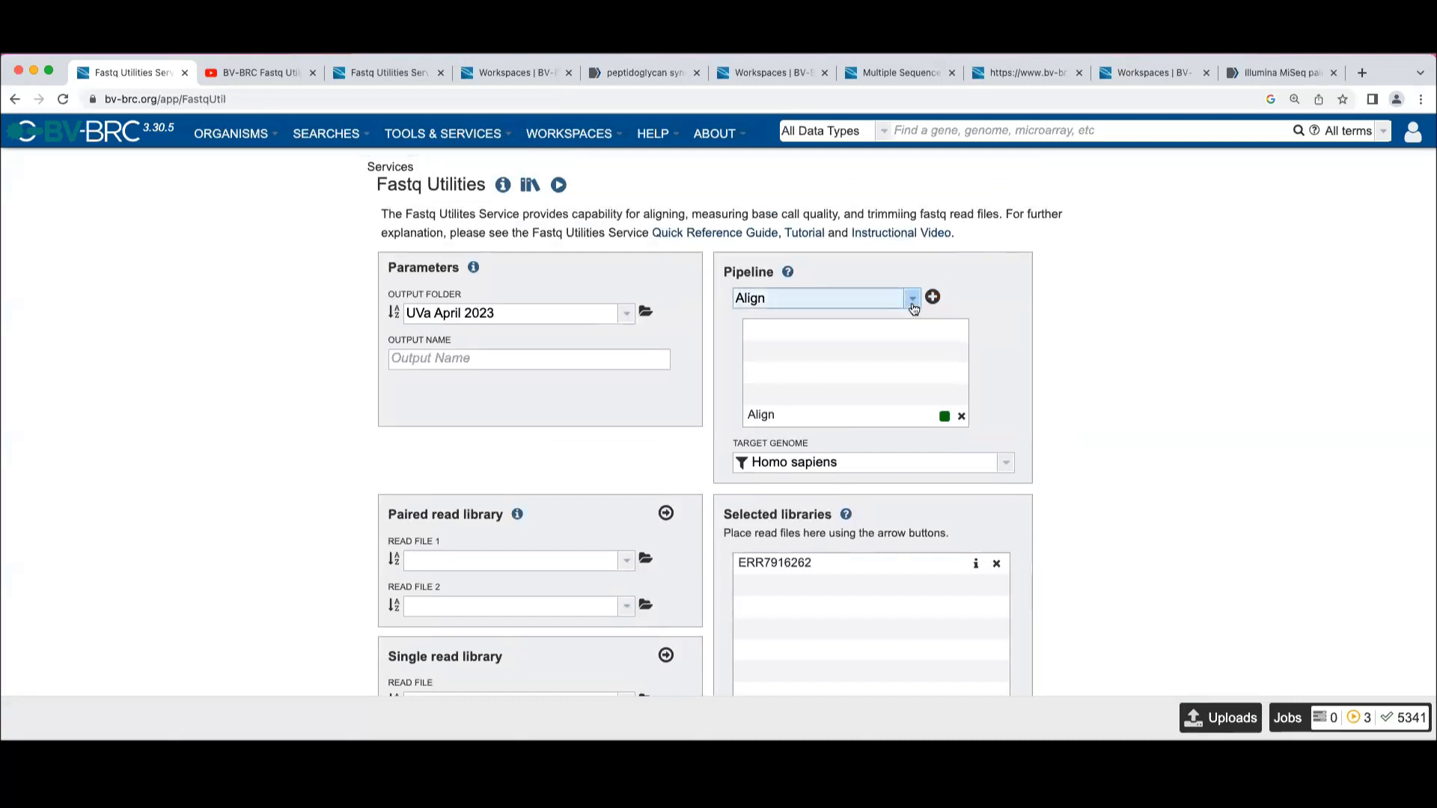
pyautogui.click(794, 319)
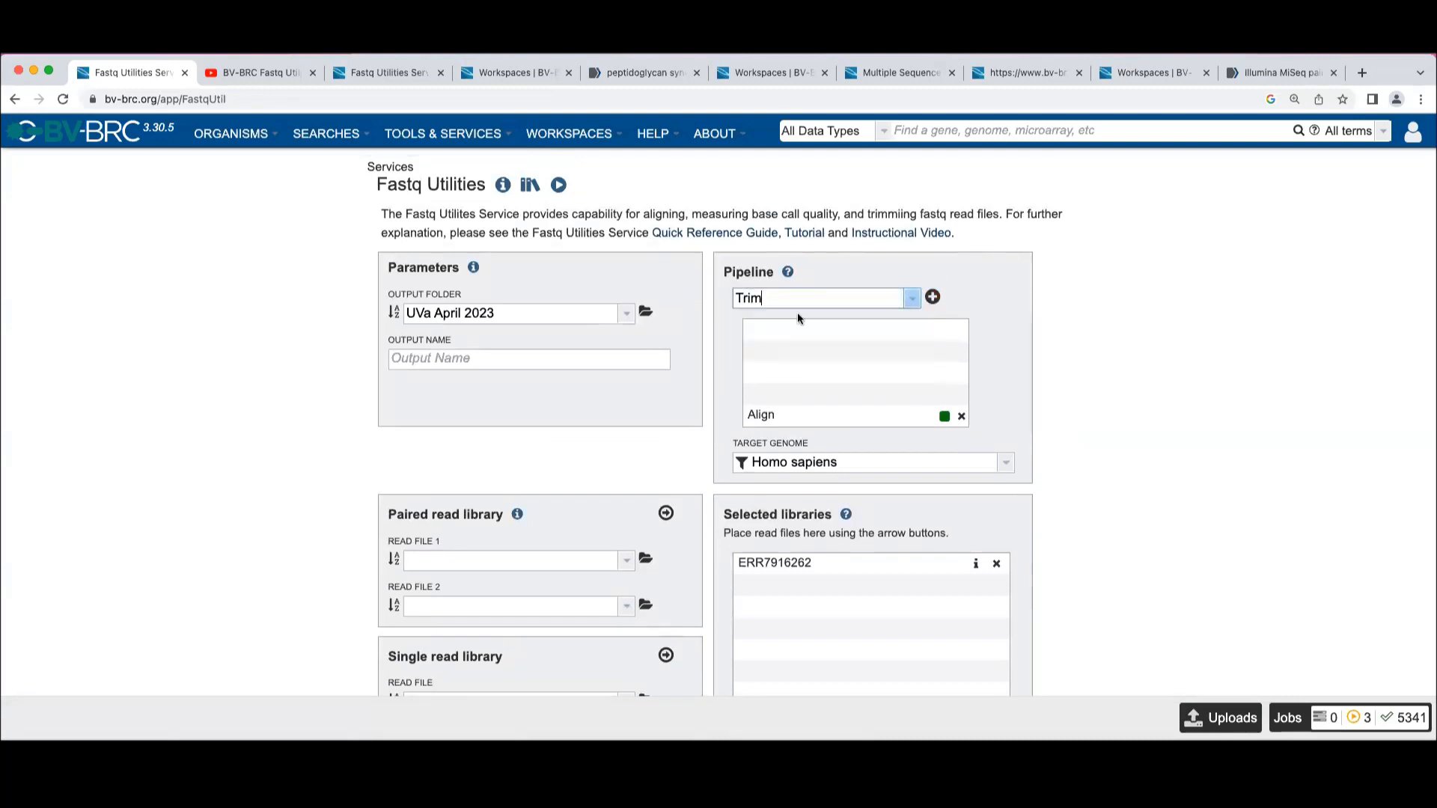
pyautogui.click(933, 298)
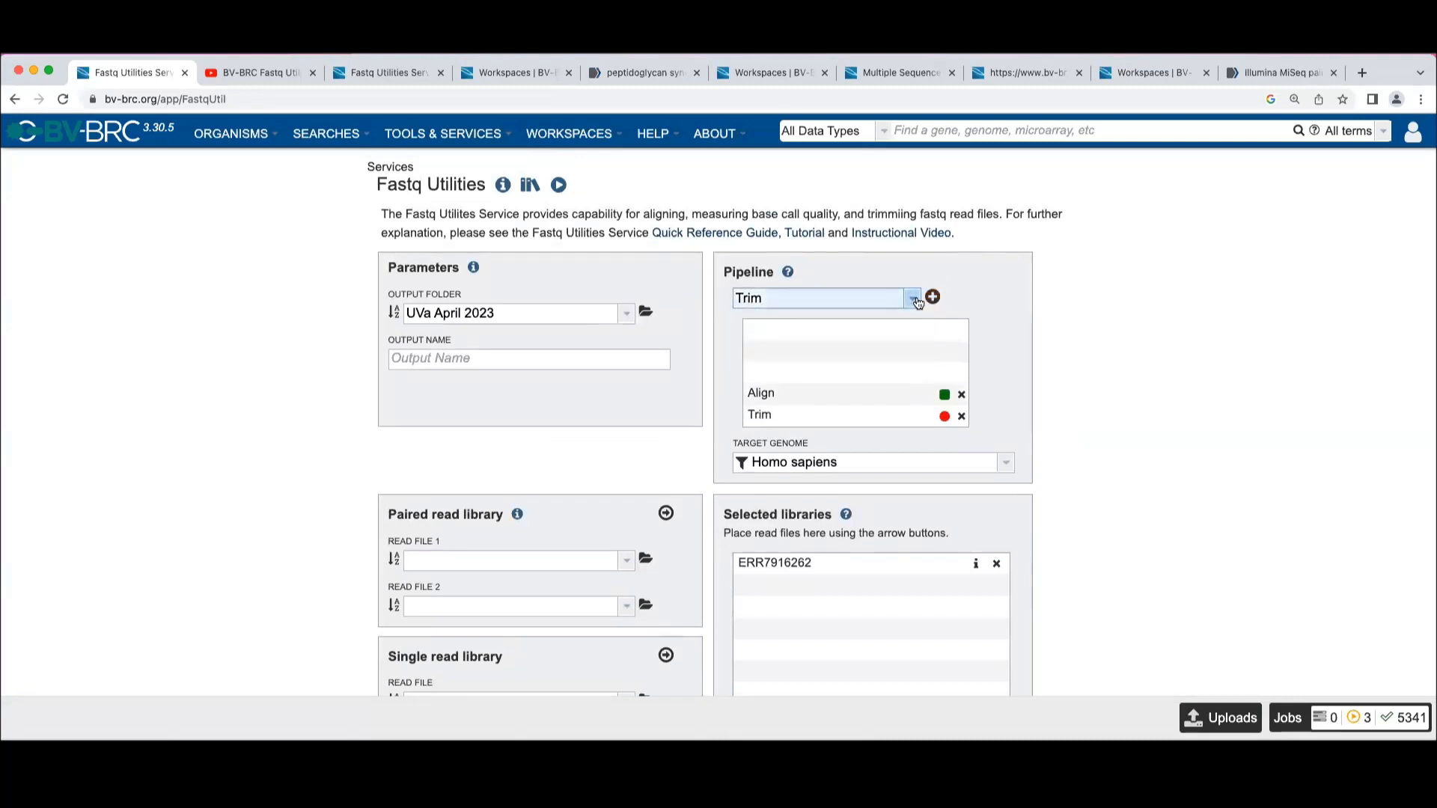
pyautogui.click(911, 298)
pyautogui.click(793, 358)
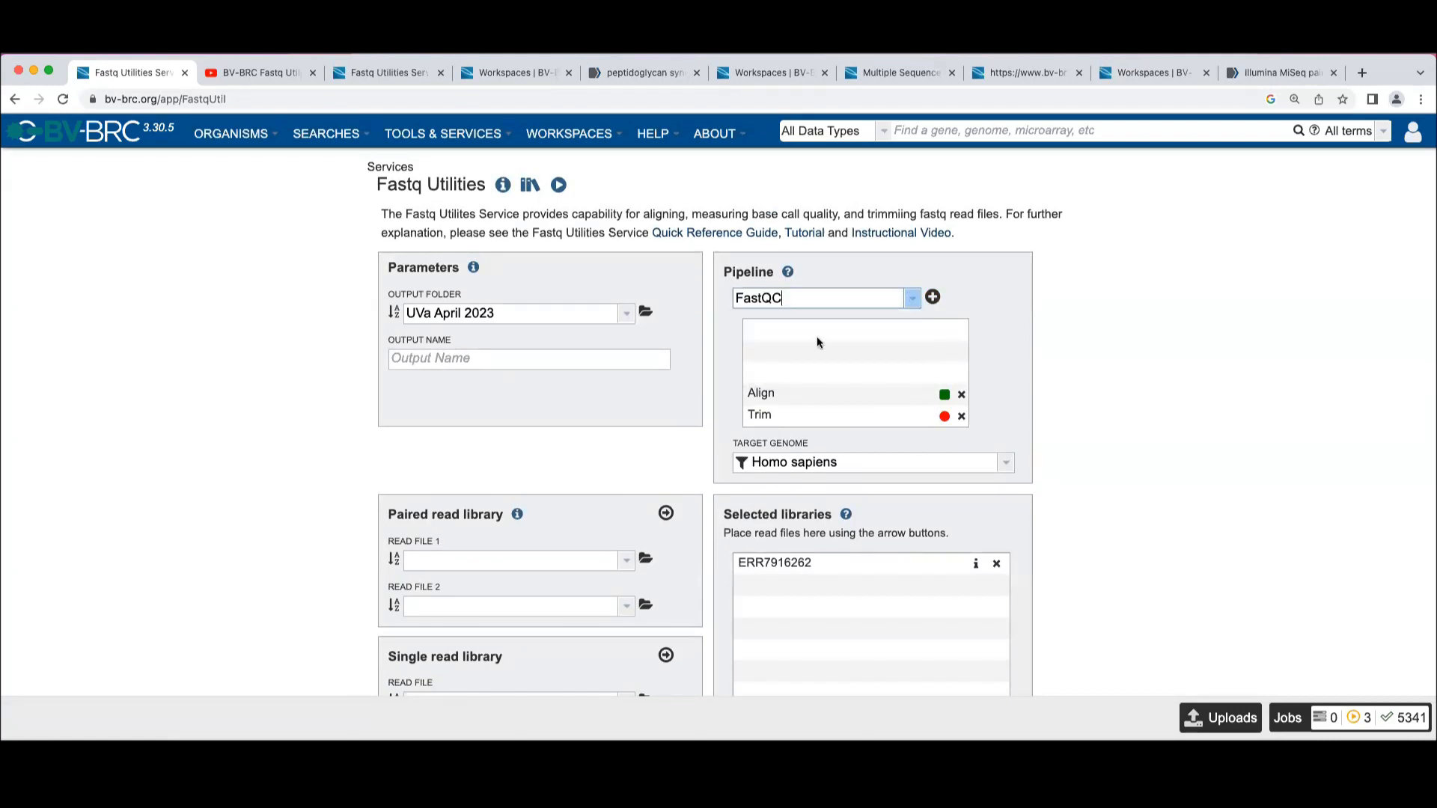
pyautogui.click(934, 298)
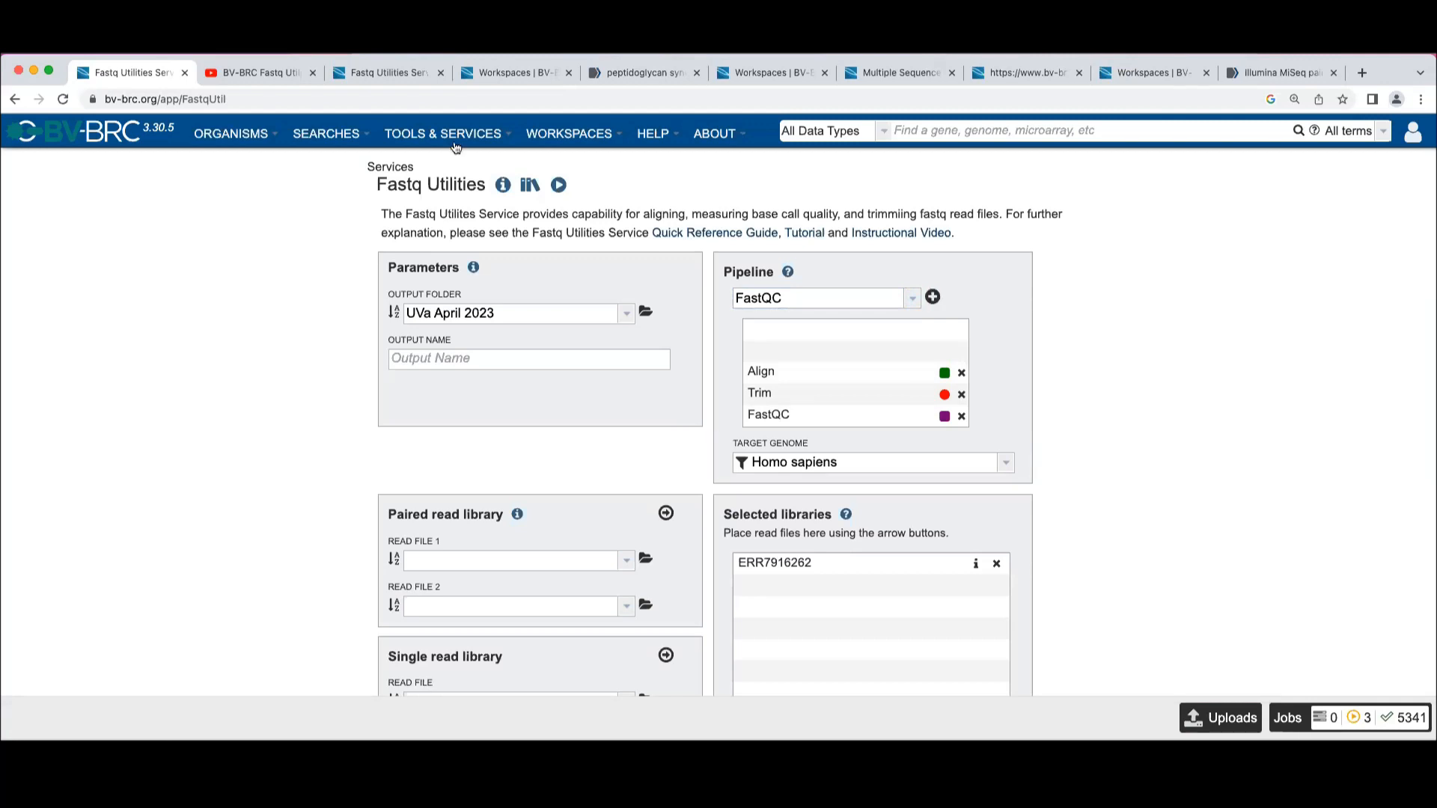
# Open the ERR7916262 FastQC job result in the BV-BRC Workshop public workspace, under AMR_Workshop, FastQ_Utilities, FastQC.
pyautogui.click(577, 135)
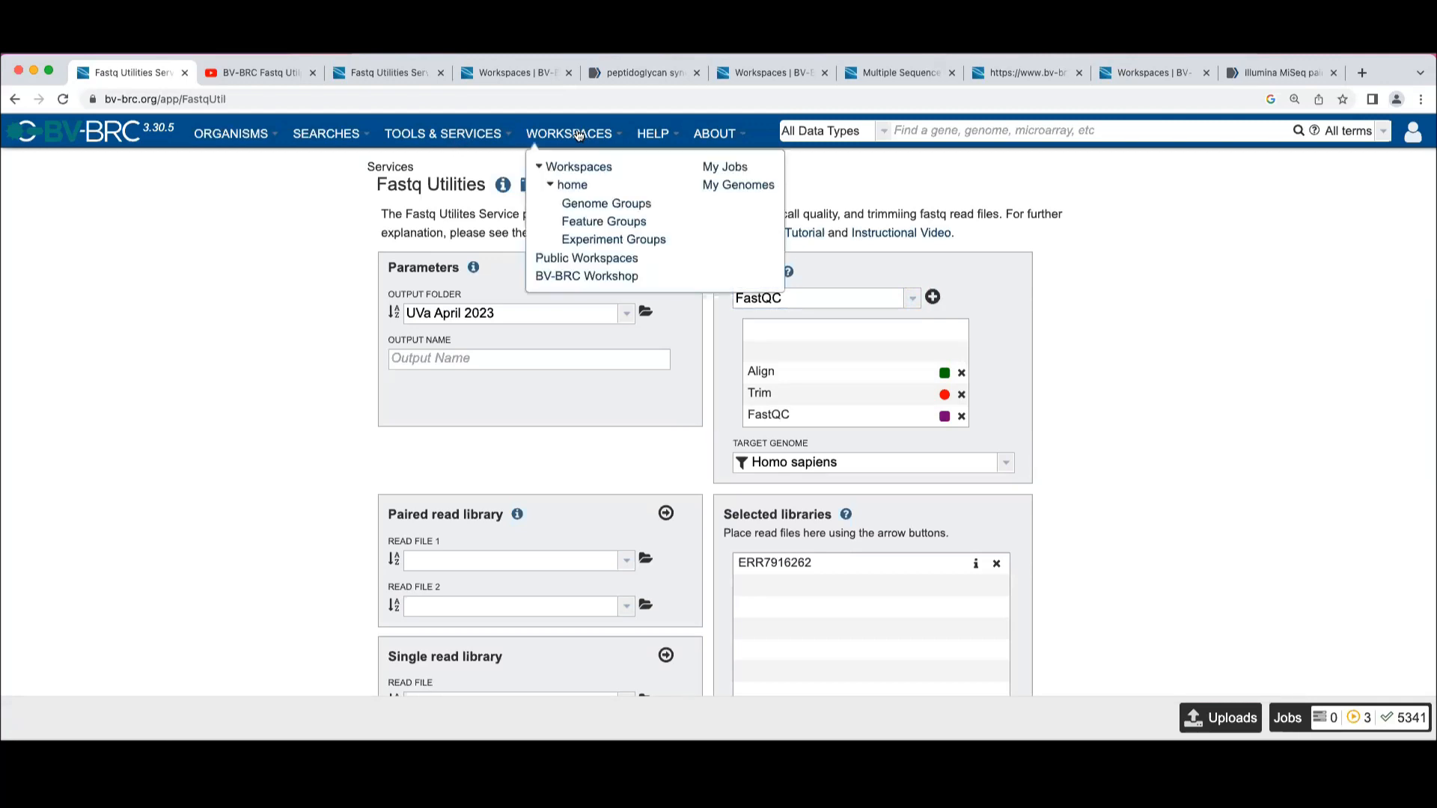
pyautogui.click(568, 277)
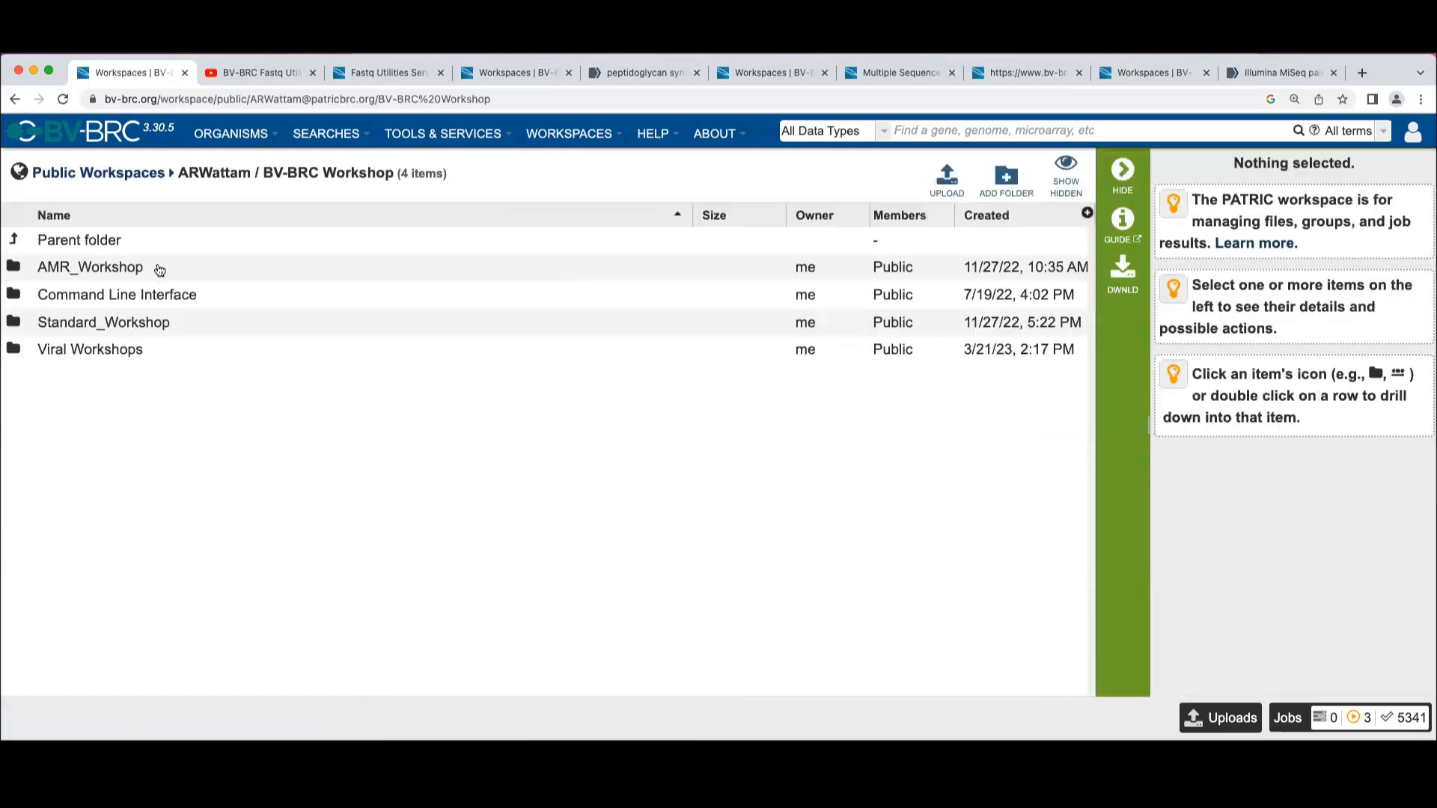
pyautogui.click(15, 268)
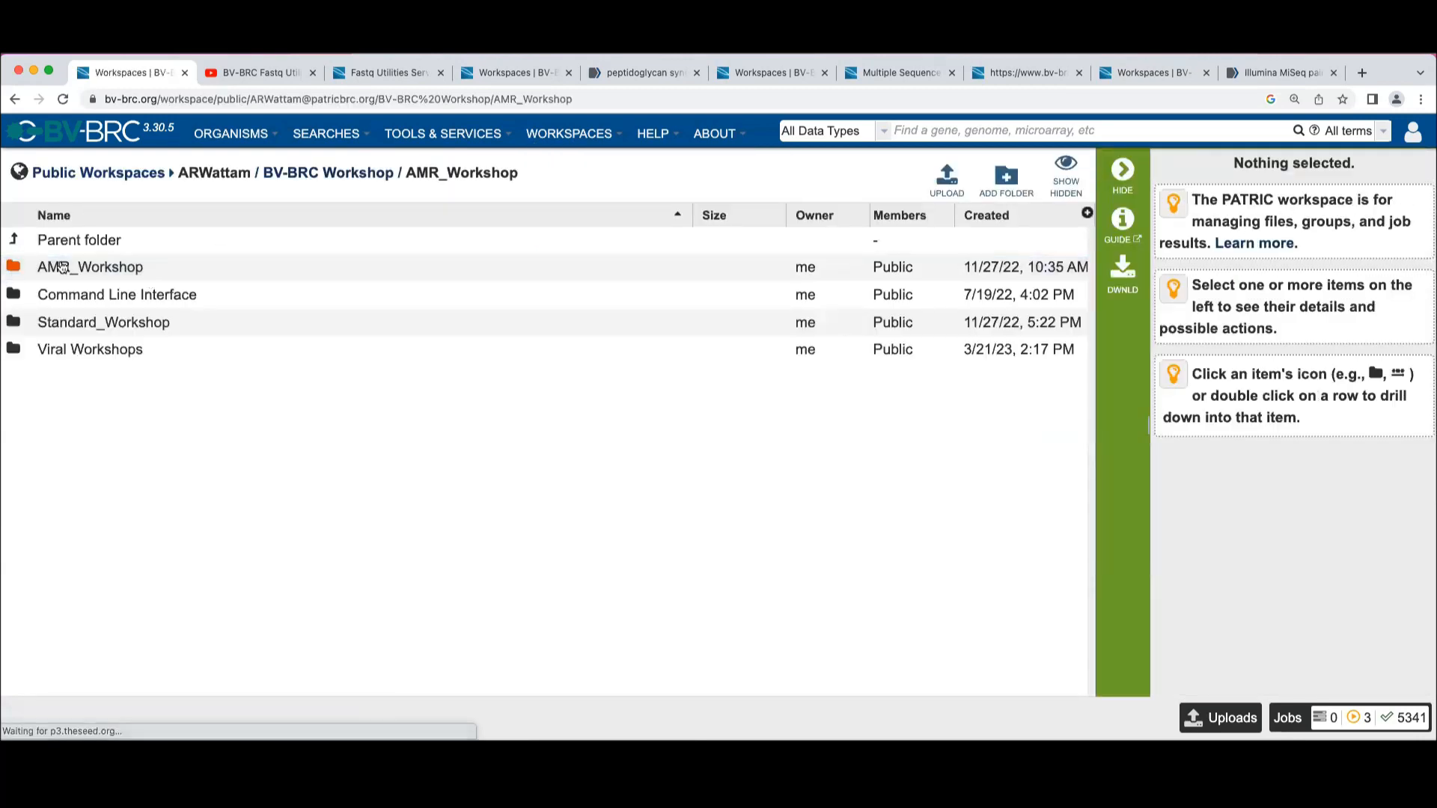
pyautogui.scroll(-1, 393, 374)
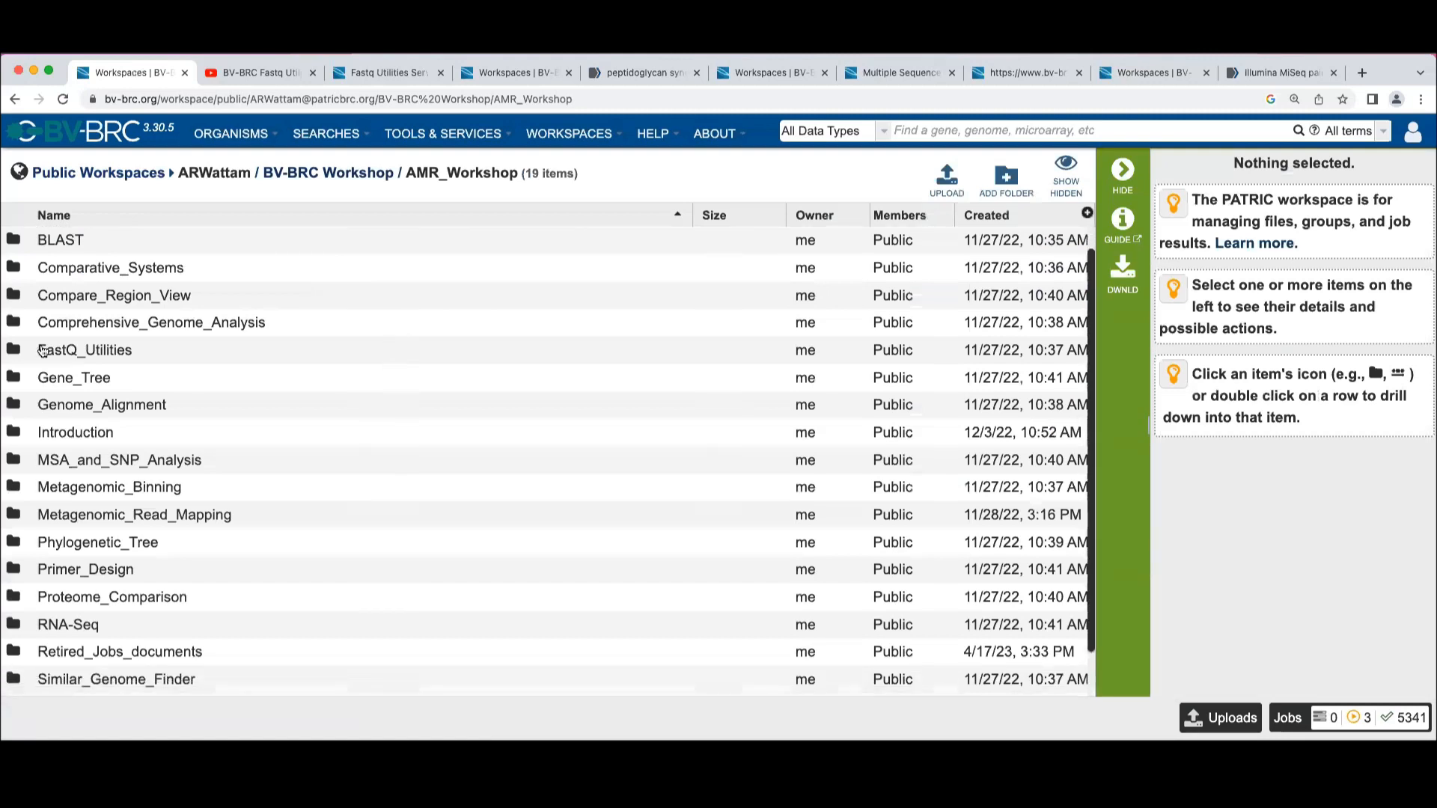
pyautogui.click(14, 349)
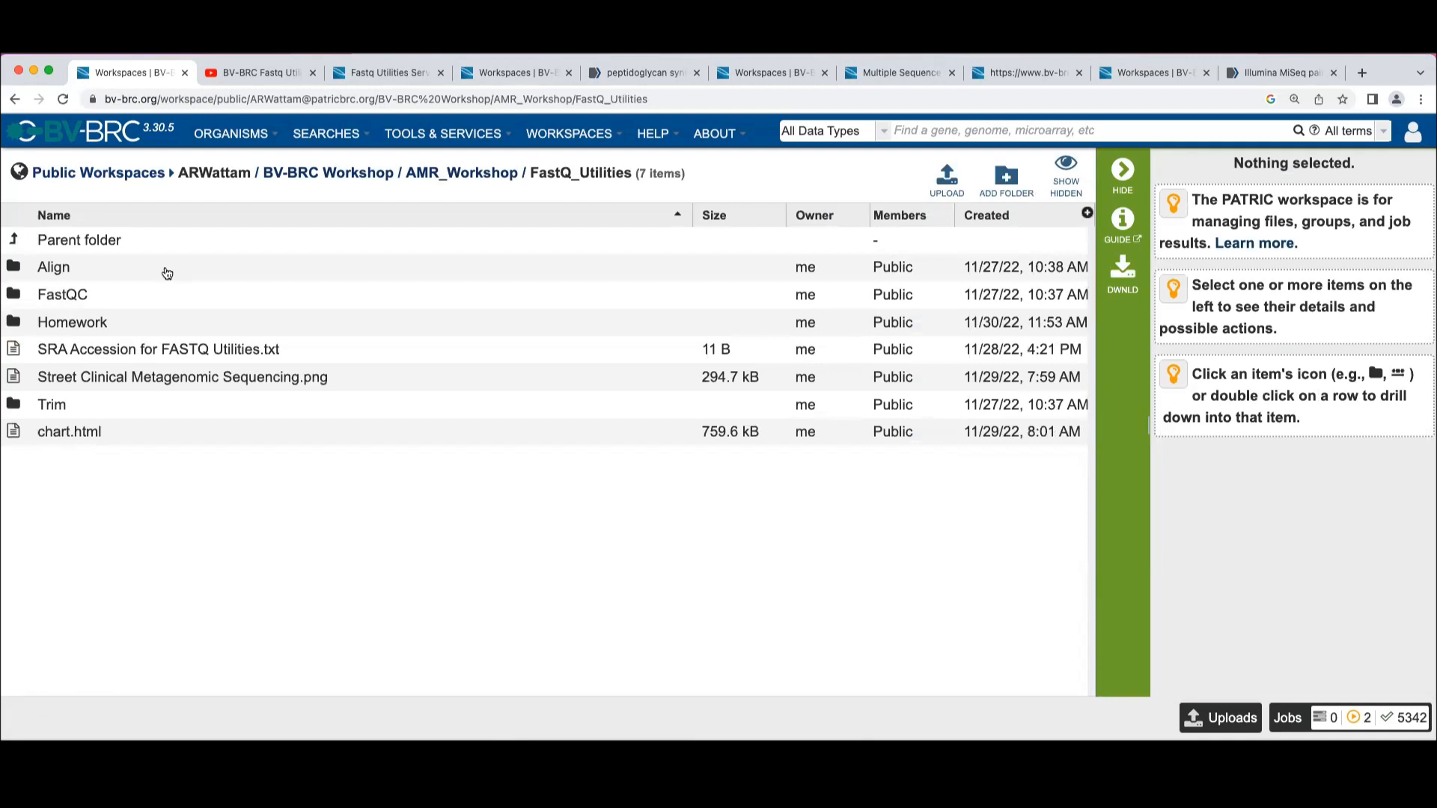
pyautogui.click(15, 296)
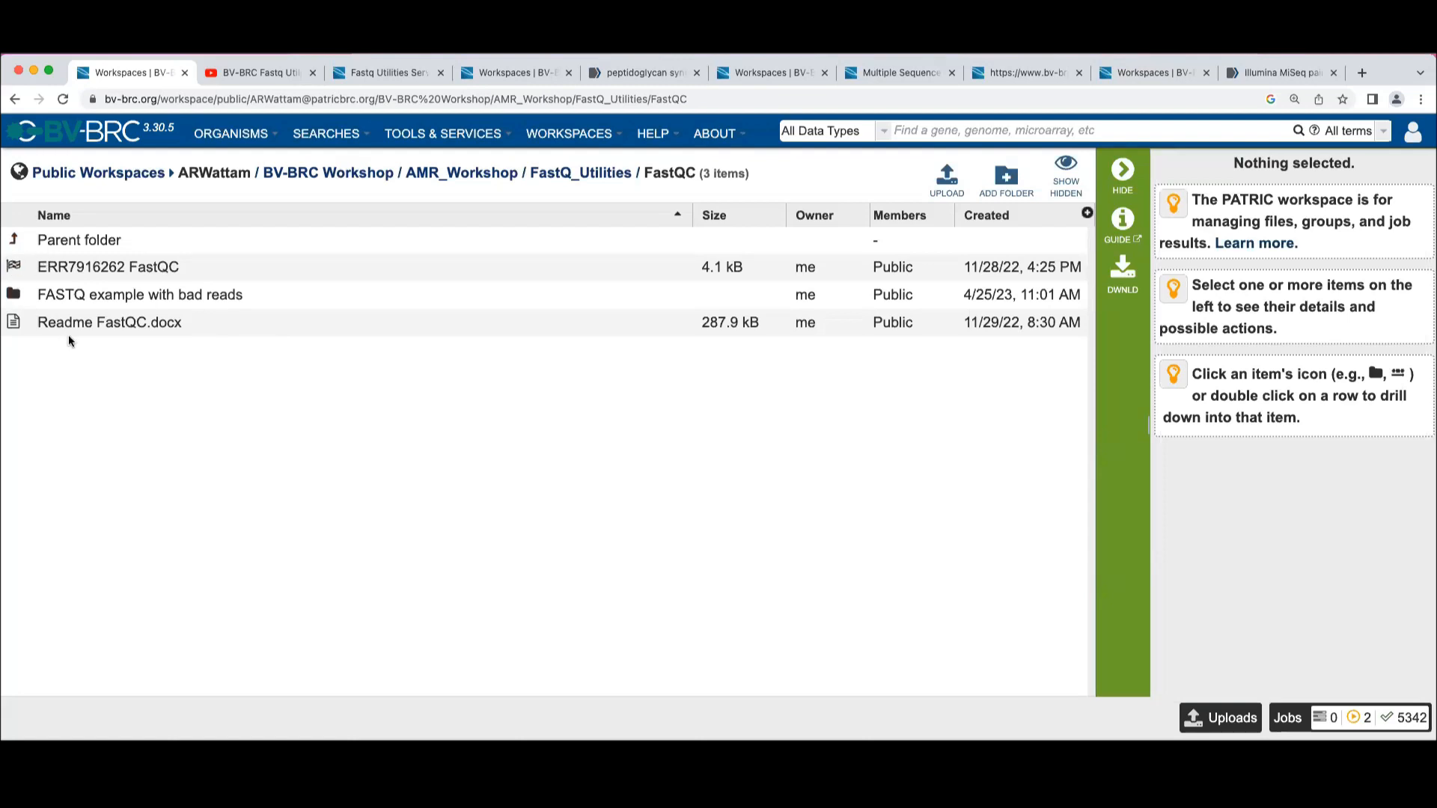
pyautogui.click(16, 267)
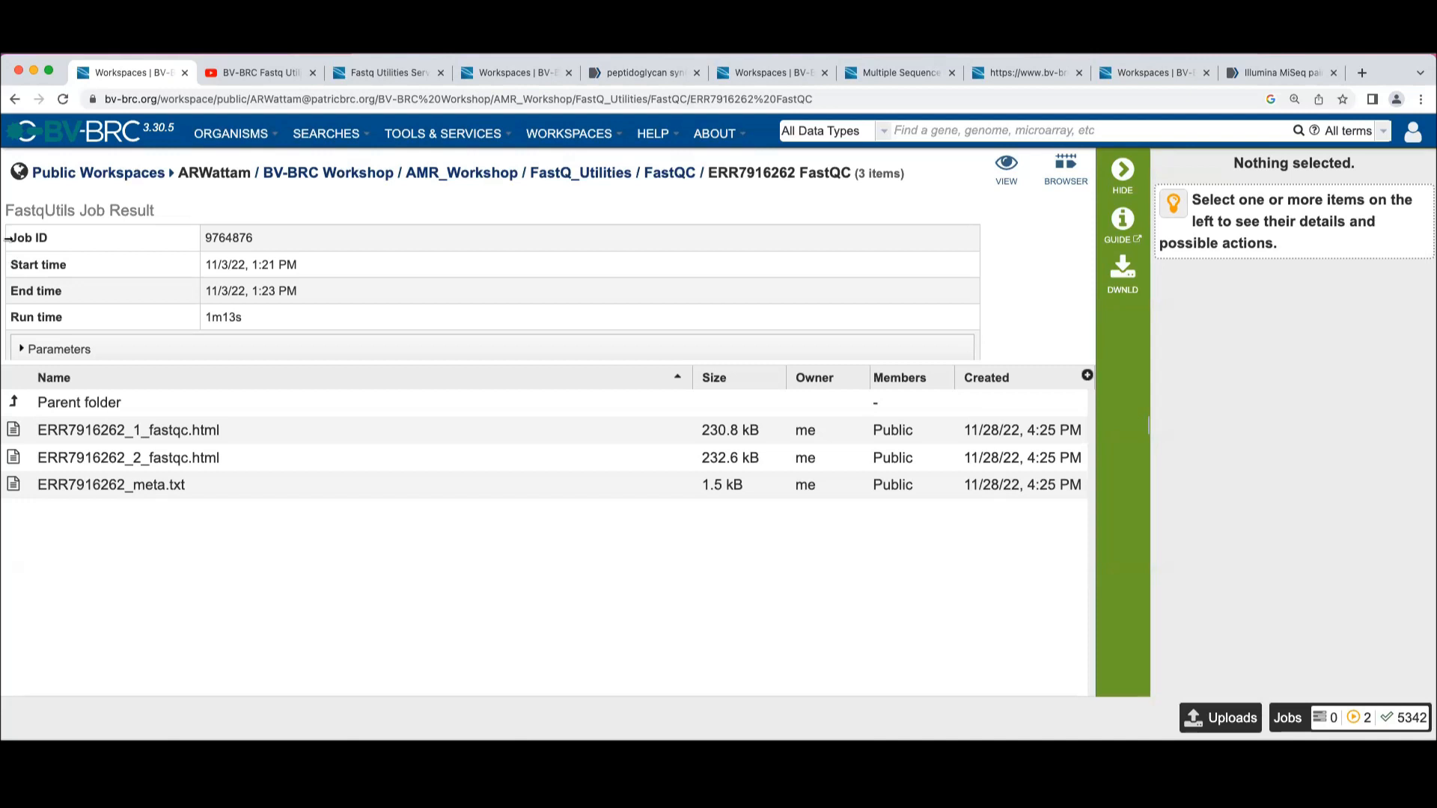
# View the contents of ERR7916262_meta.txt and return to the FastQC job result.
pyautogui.click(217, 483)
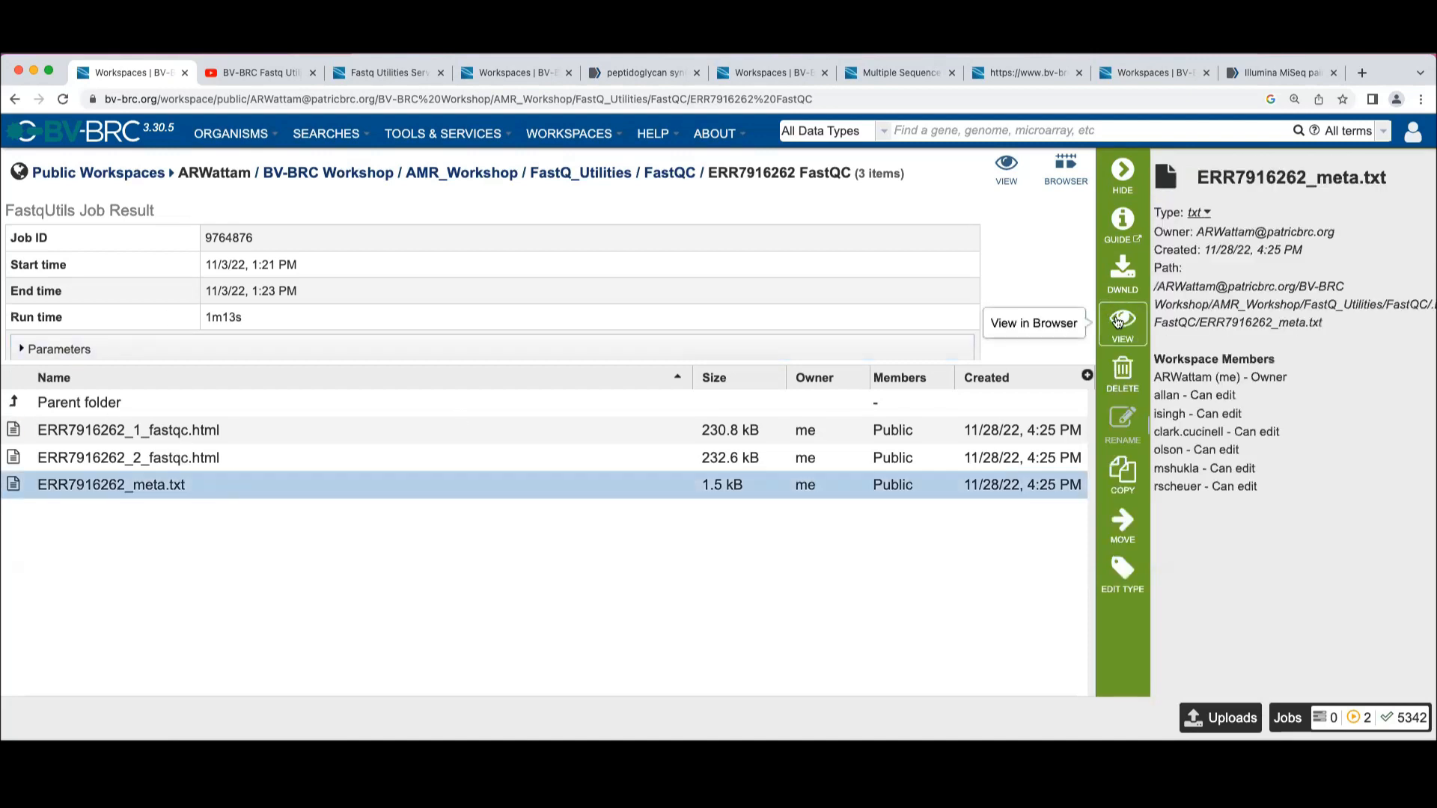
pyautogui.click(1118, 322)
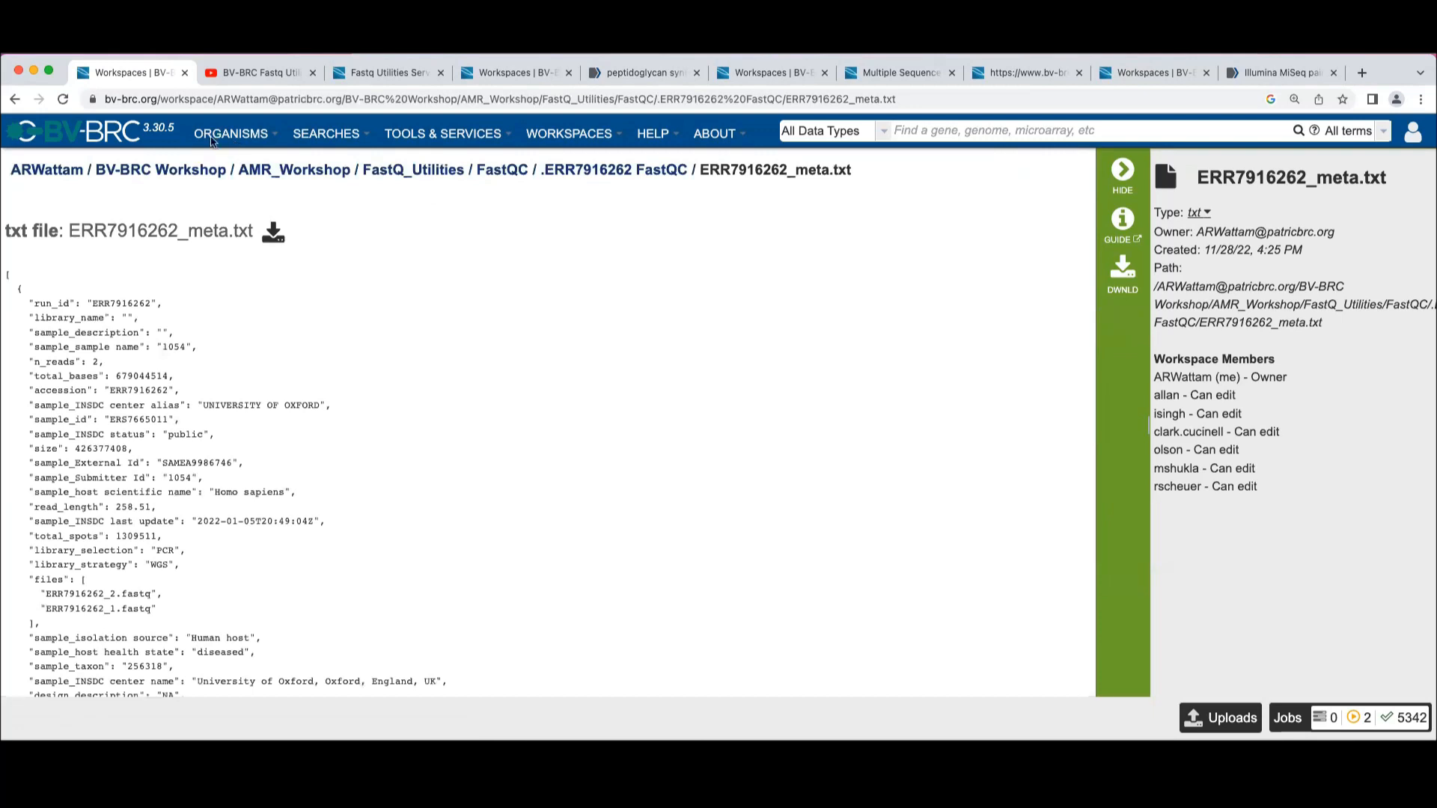
pyautogui.click(15, 99)
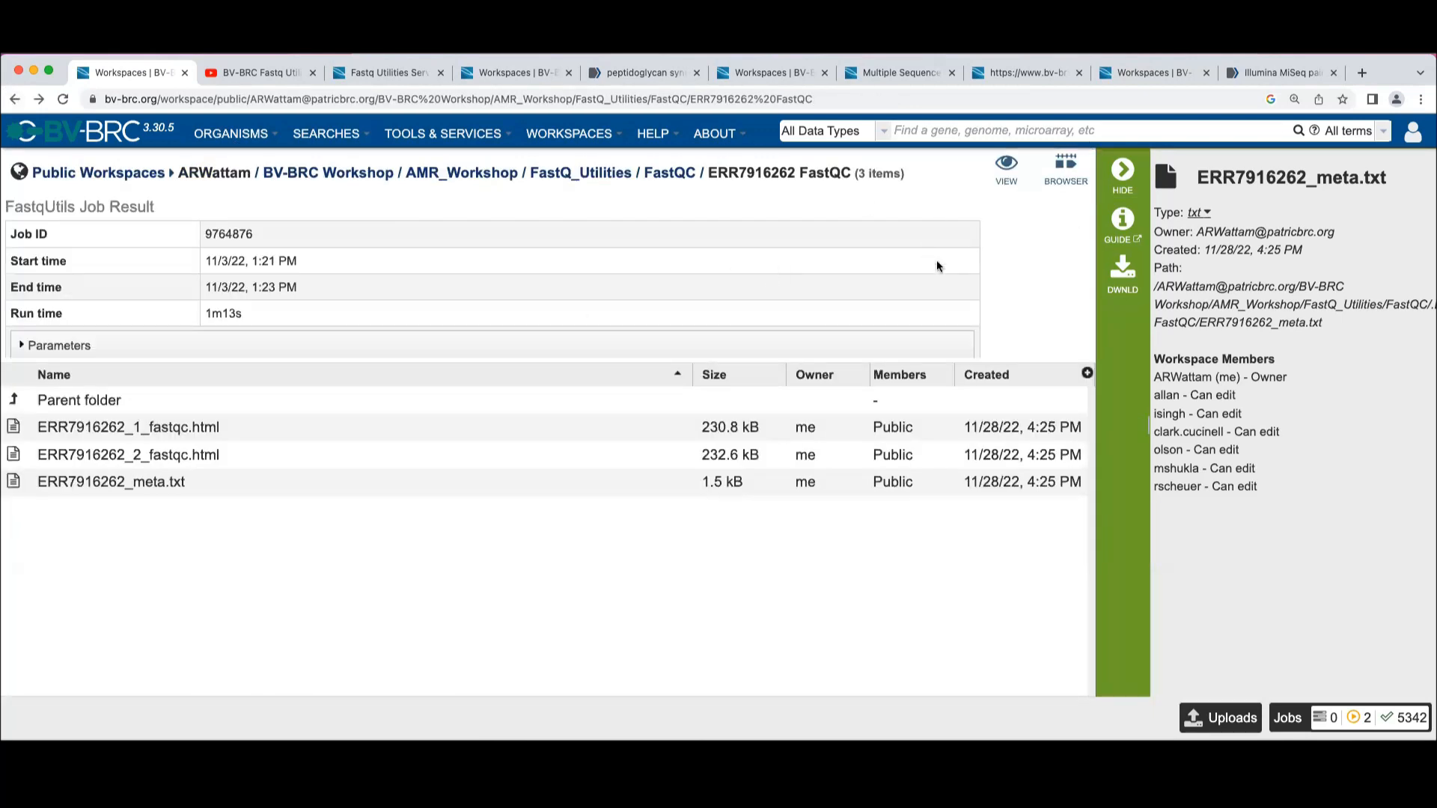
# Open the ERR7916262_1_fastqc.html report and examine its basic statistics and the full per base sequence quality plot at default page zoom.
pyautogui.click(327, 434)
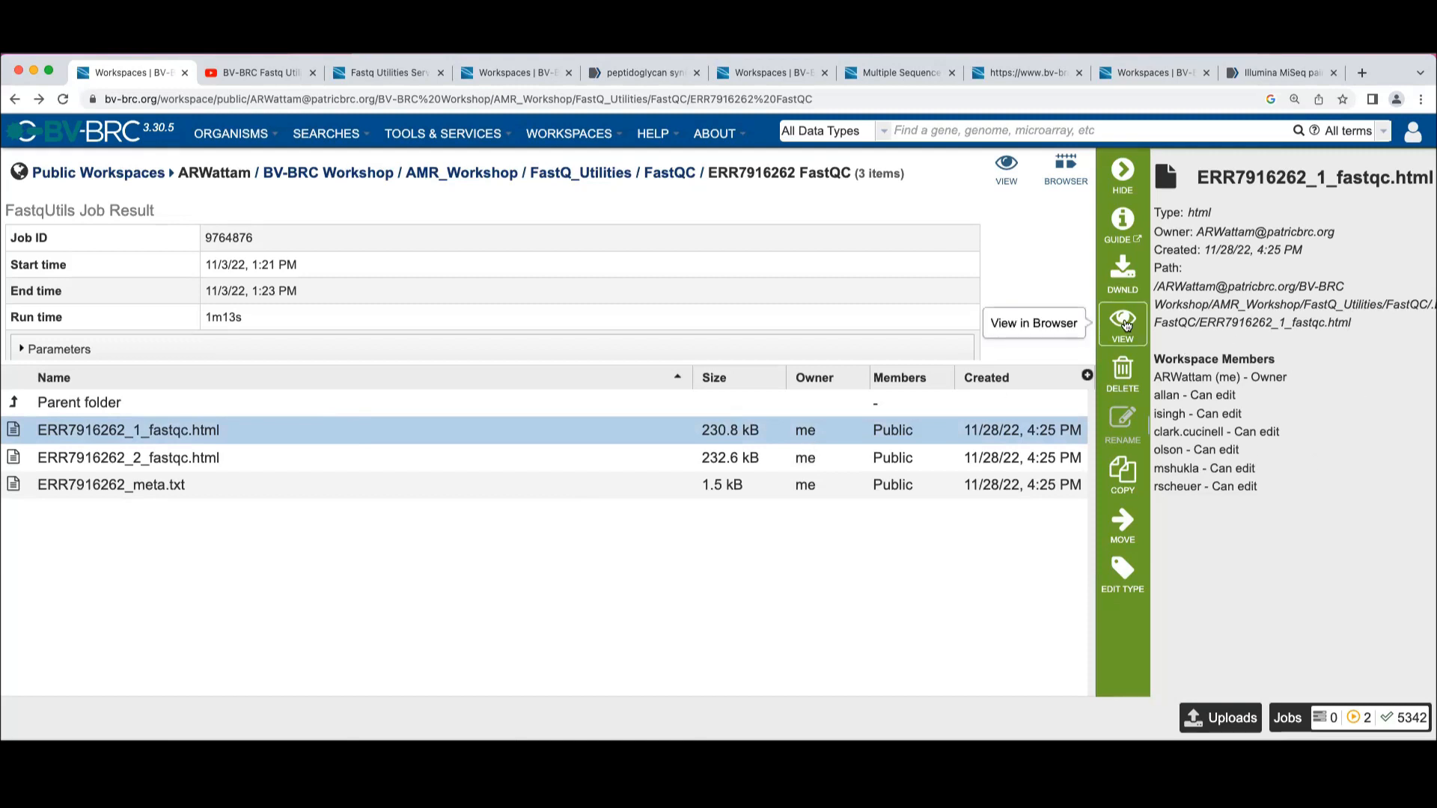
pyautogui.click(1124, 321)
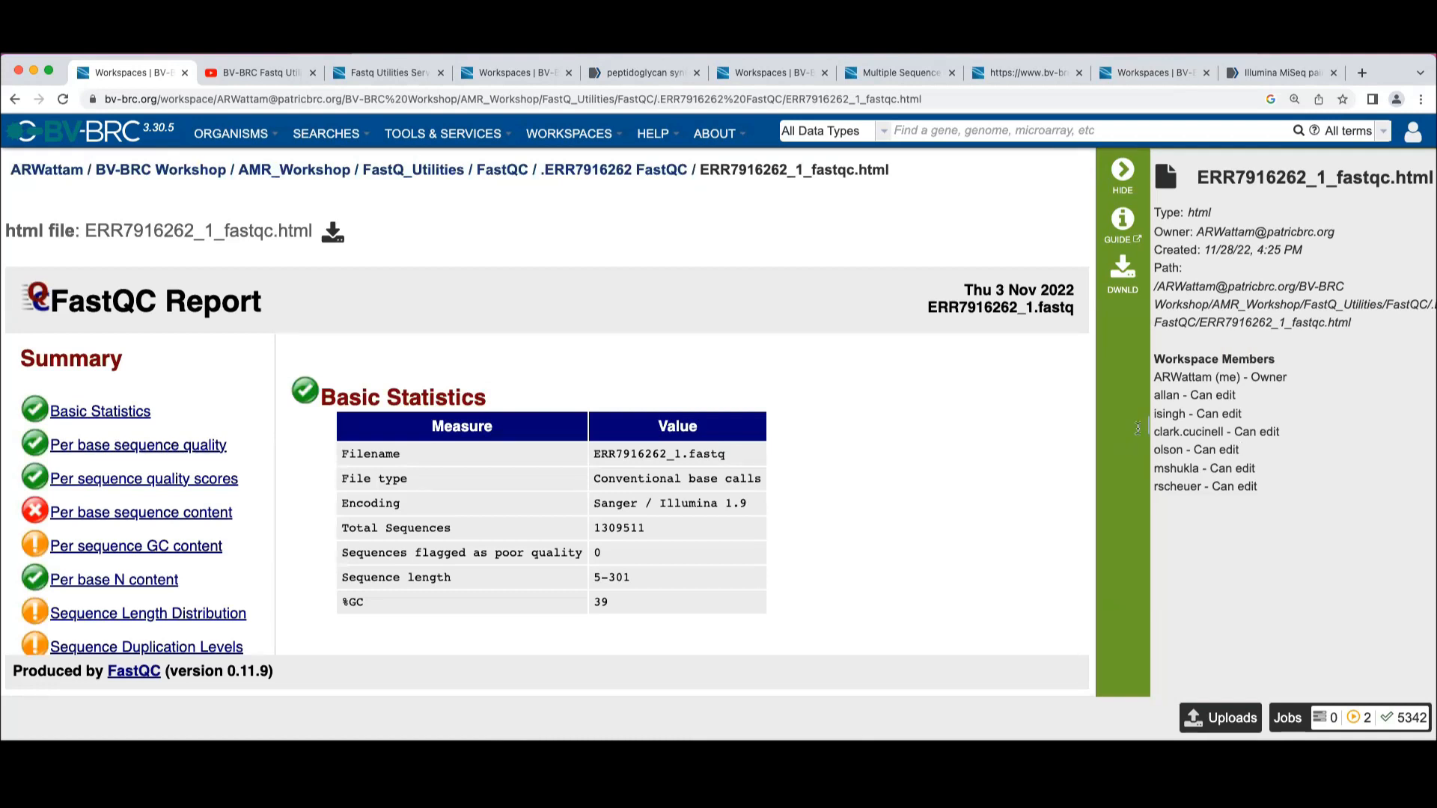
pyautogui.scroll(-4, 1003, 487)
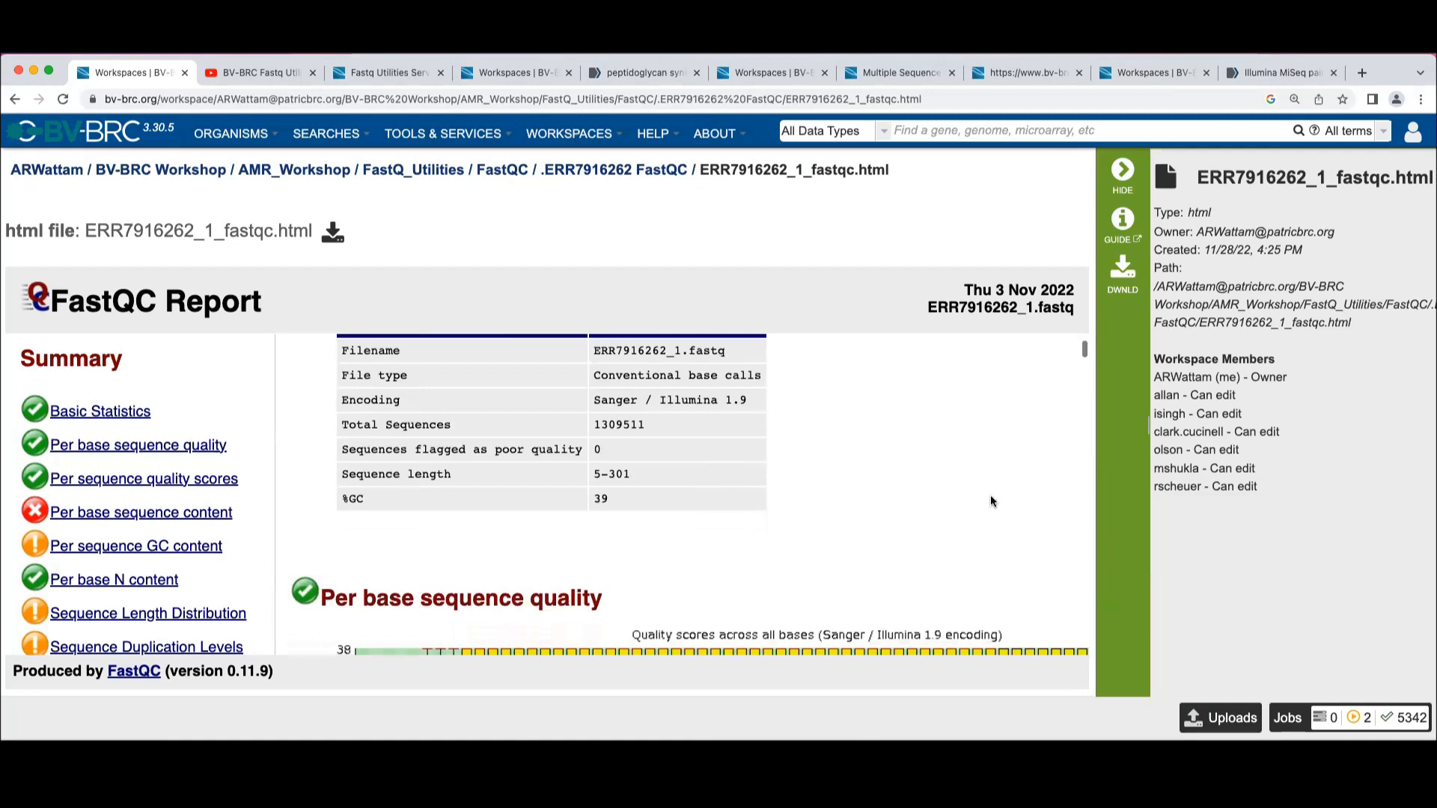
pyautogui.scroll(-2, 992, 500)
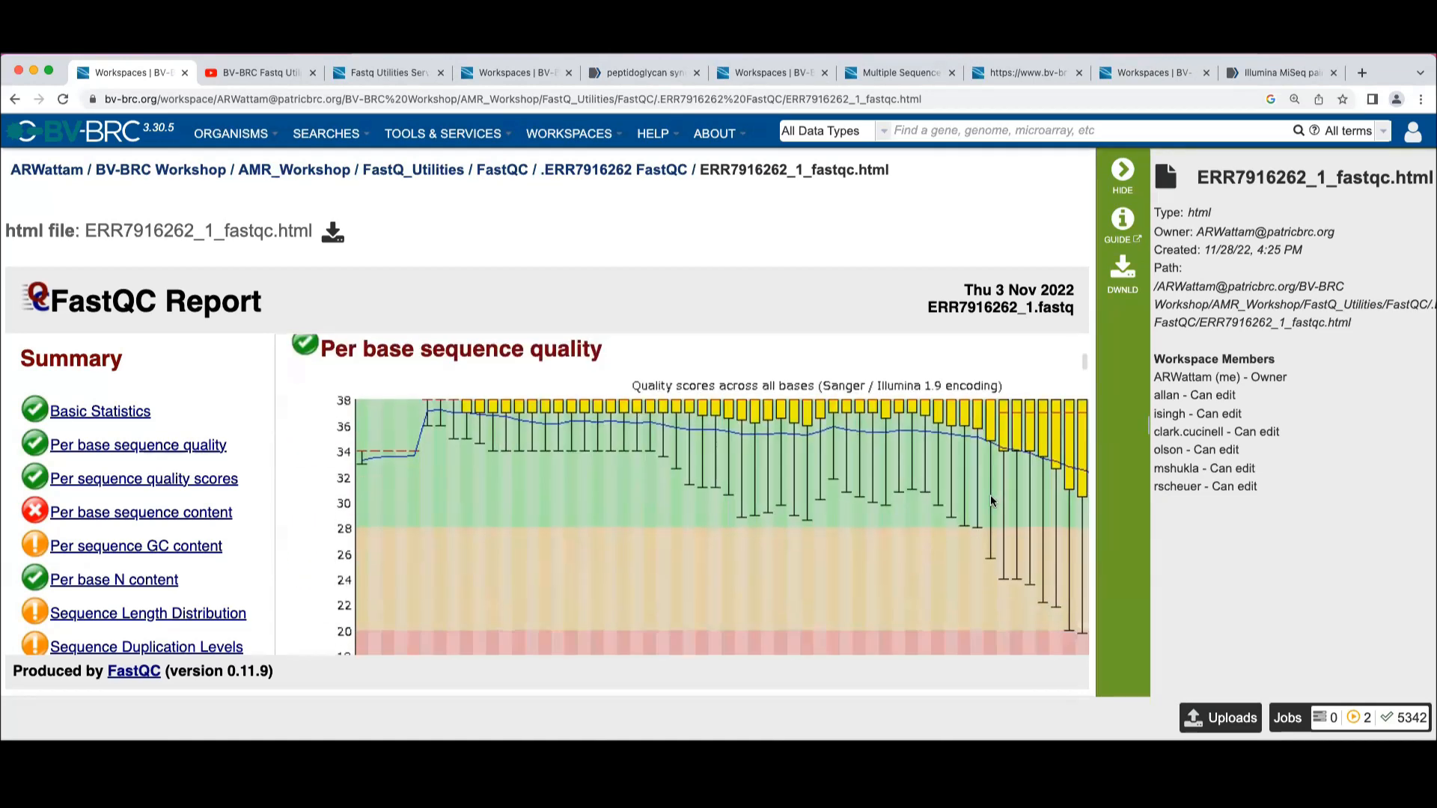
pyautogui.scroll(-1, 991, 500)
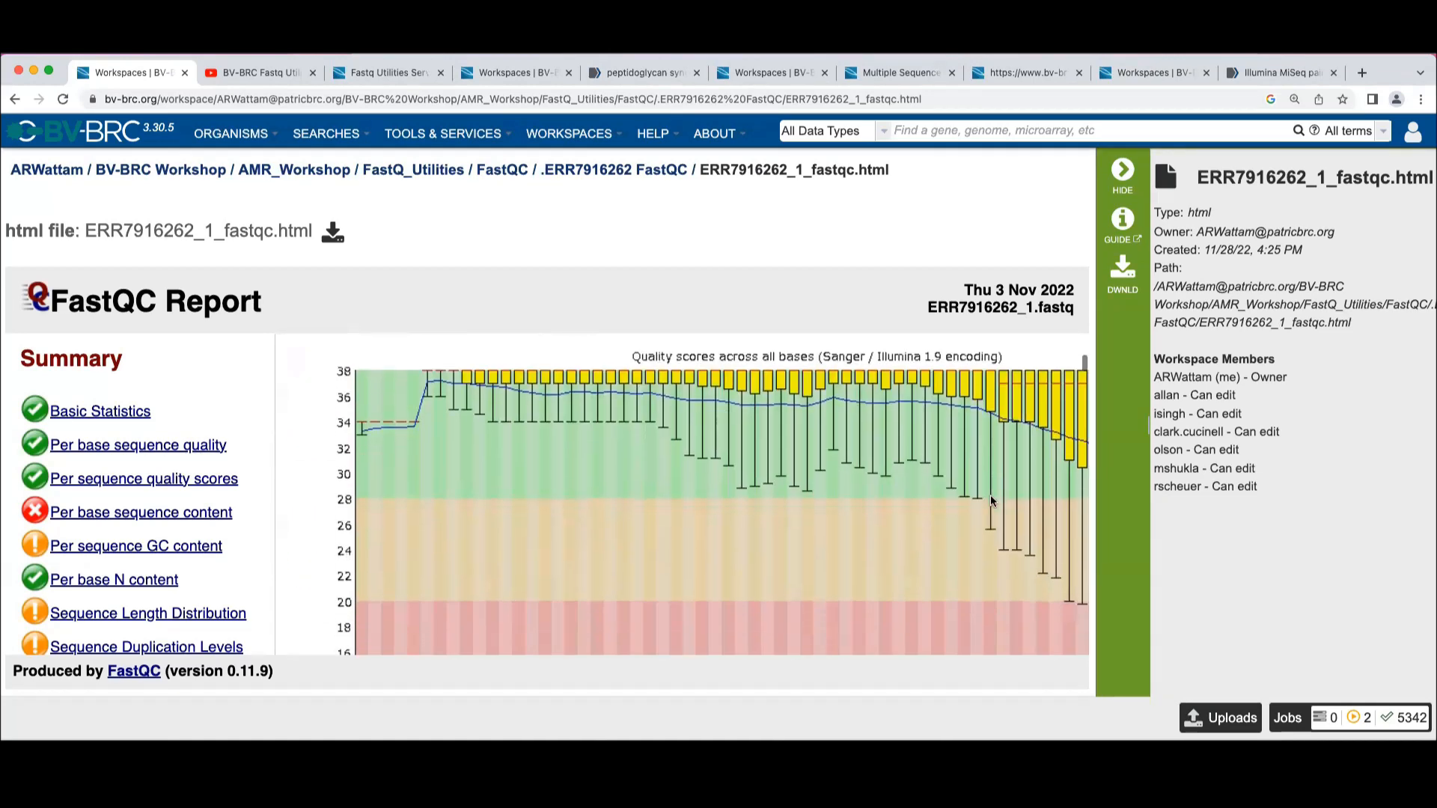
pyautogui.scroll(1, 990, 500)
pyautogui.scroll(-1, 990, 501)
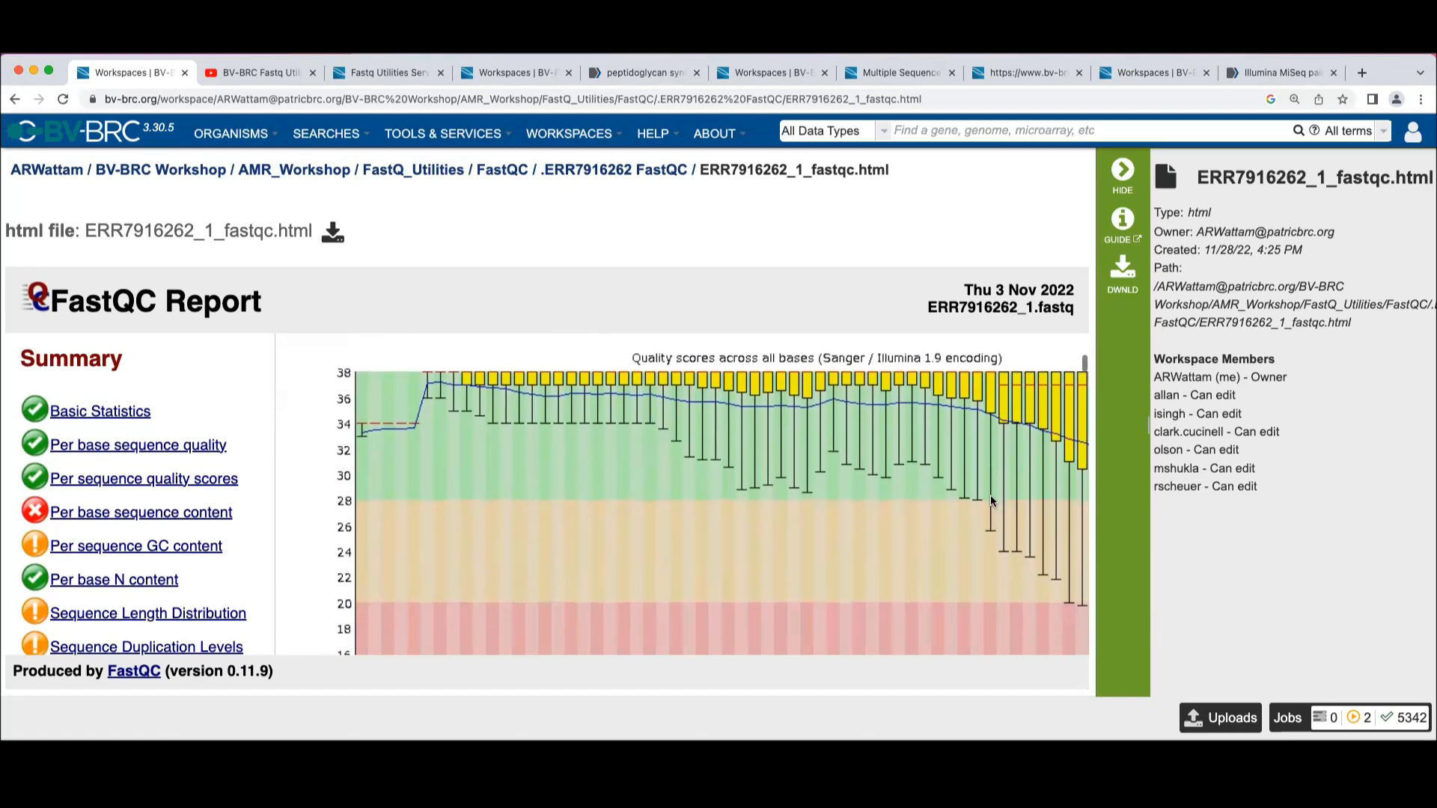
pyautogui.press('super+0')
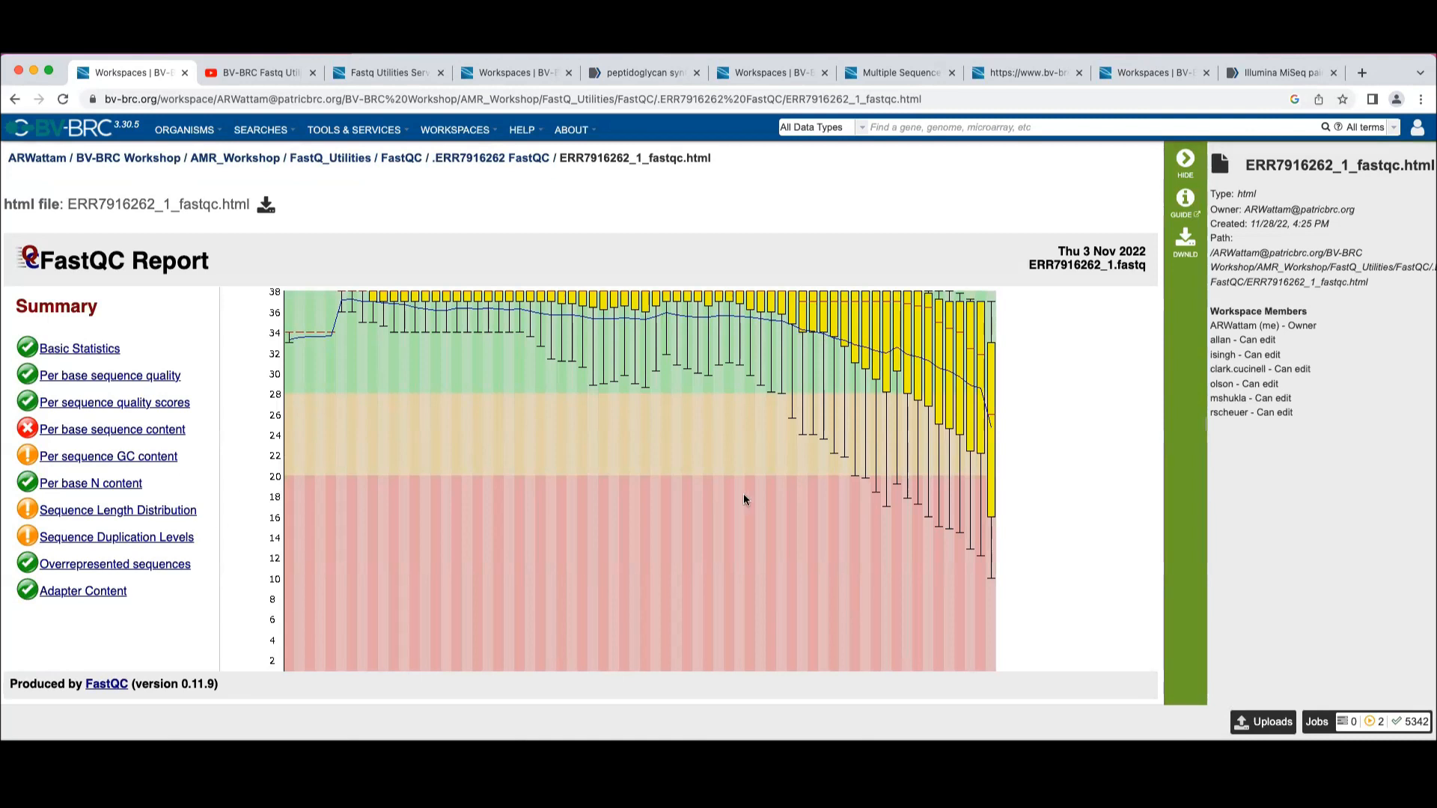
pyautogui.scroll(-5, 928, 508)
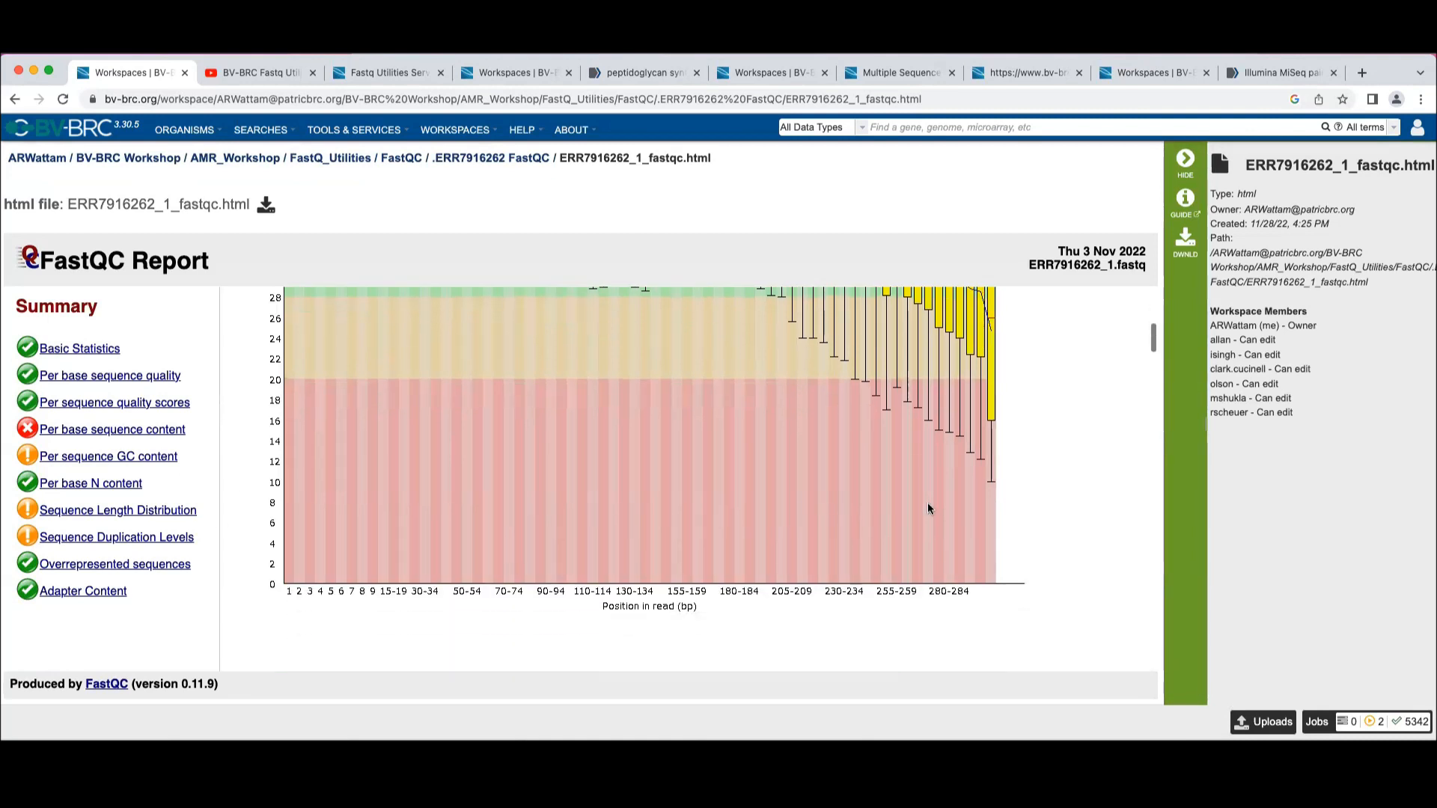
pyautogui.scroll(3, 928, 508)
pyautogui.scroll(3, 927, 509)
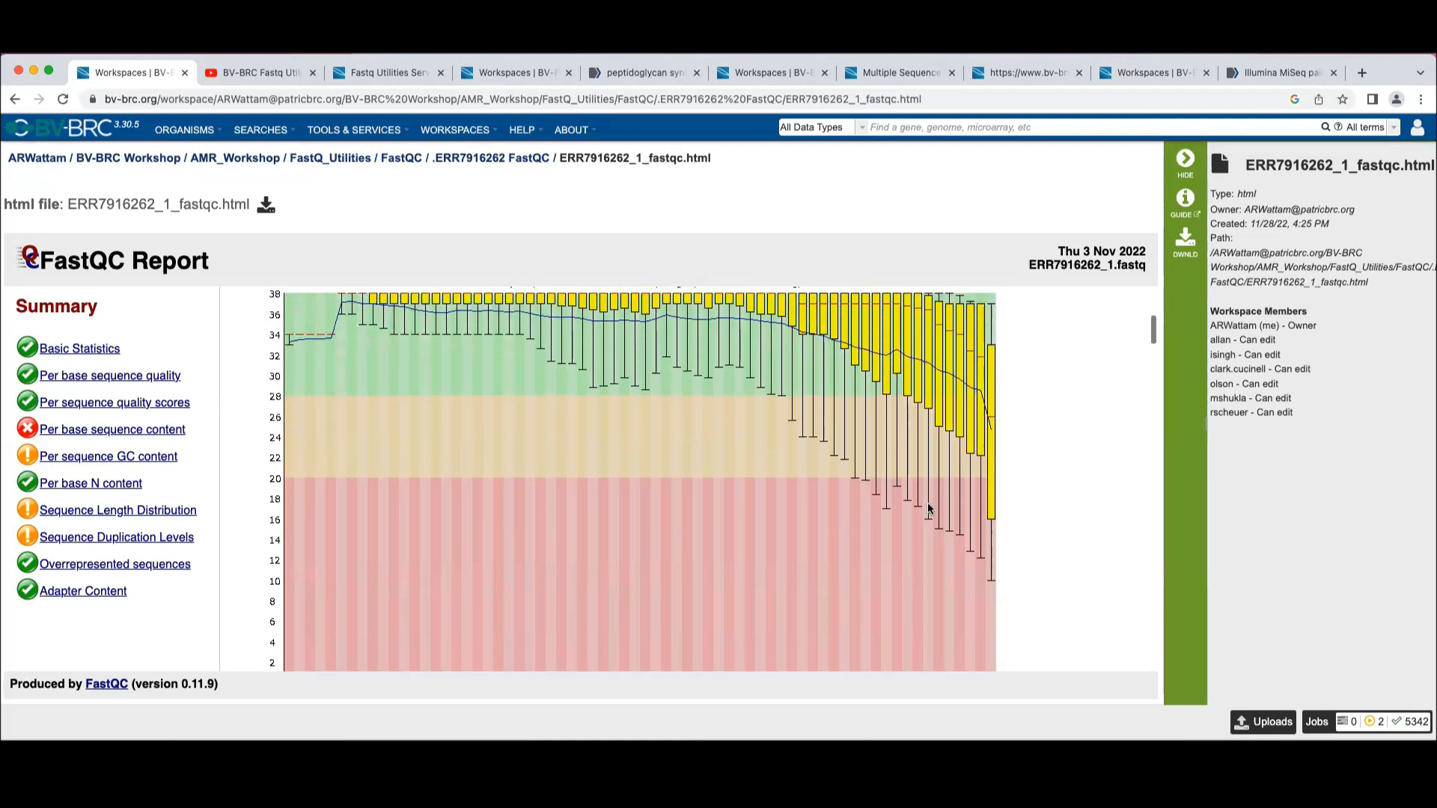
pyautogui.scroll(-1, 928, 508)
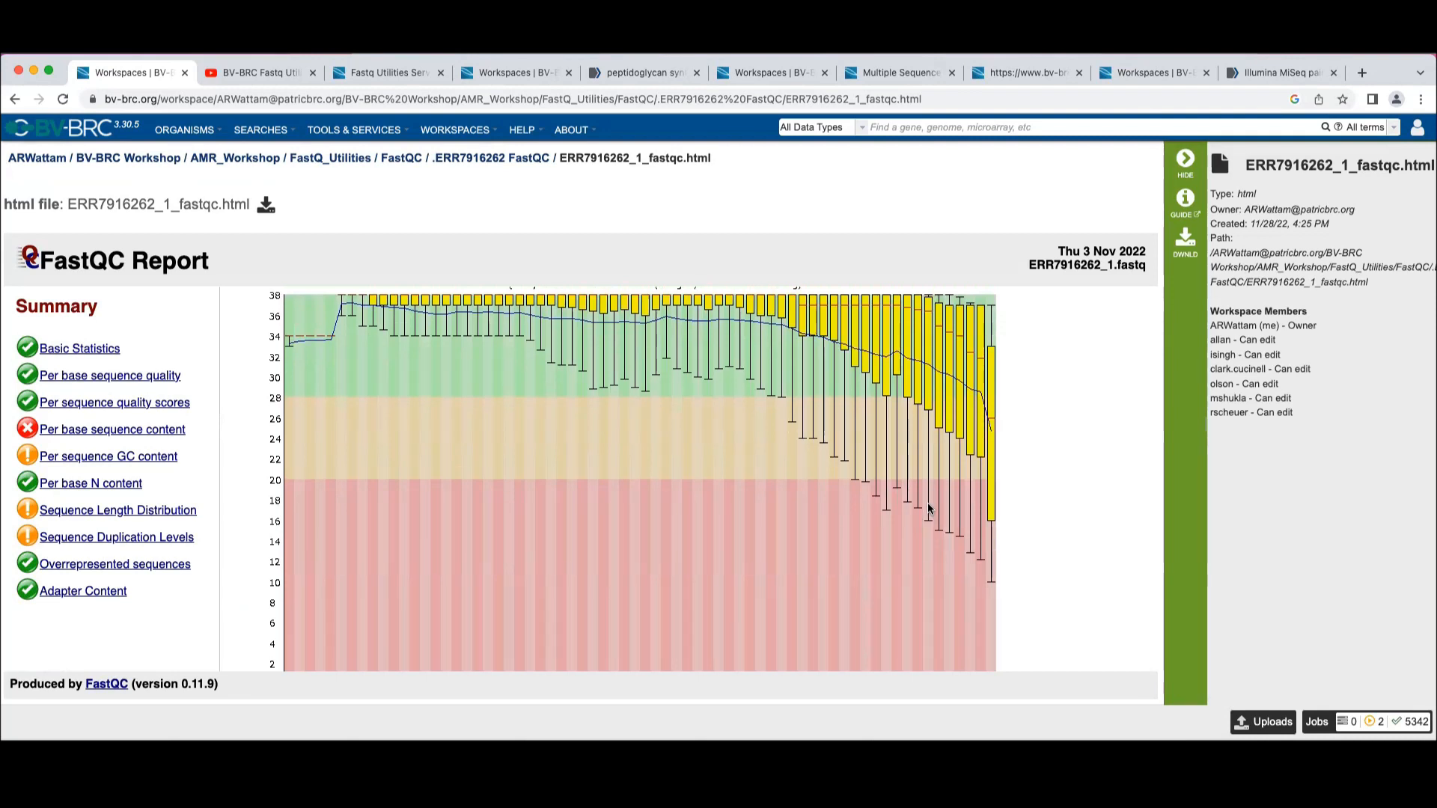
# Examine the remaining ERR7916262_1 FastQC report plots, from per sequence quality scores through adapter content, and return to the basic statistics.
pyautogui.scroll(-6, 928, 508)
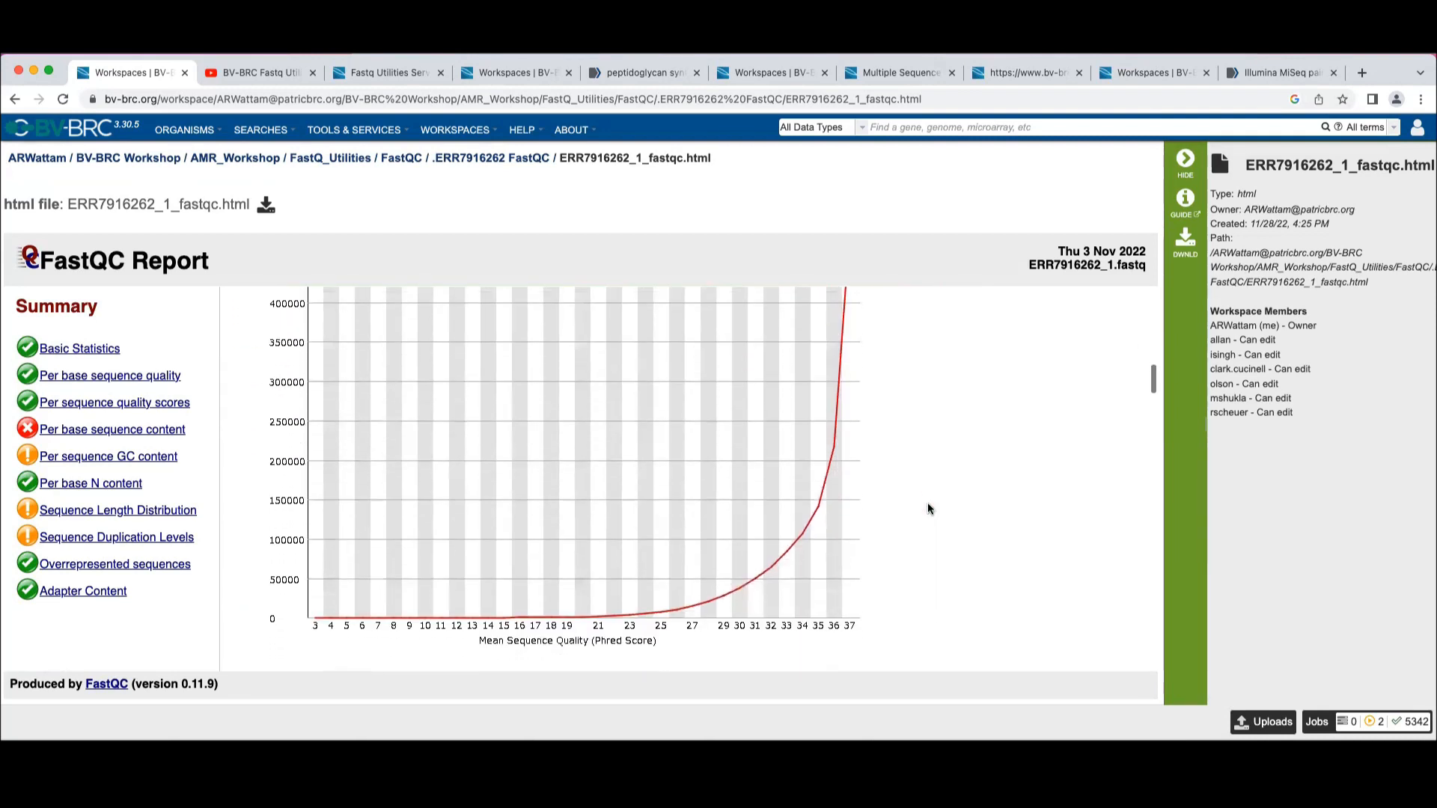
pyautogui.scroll(-5, 928, 508)
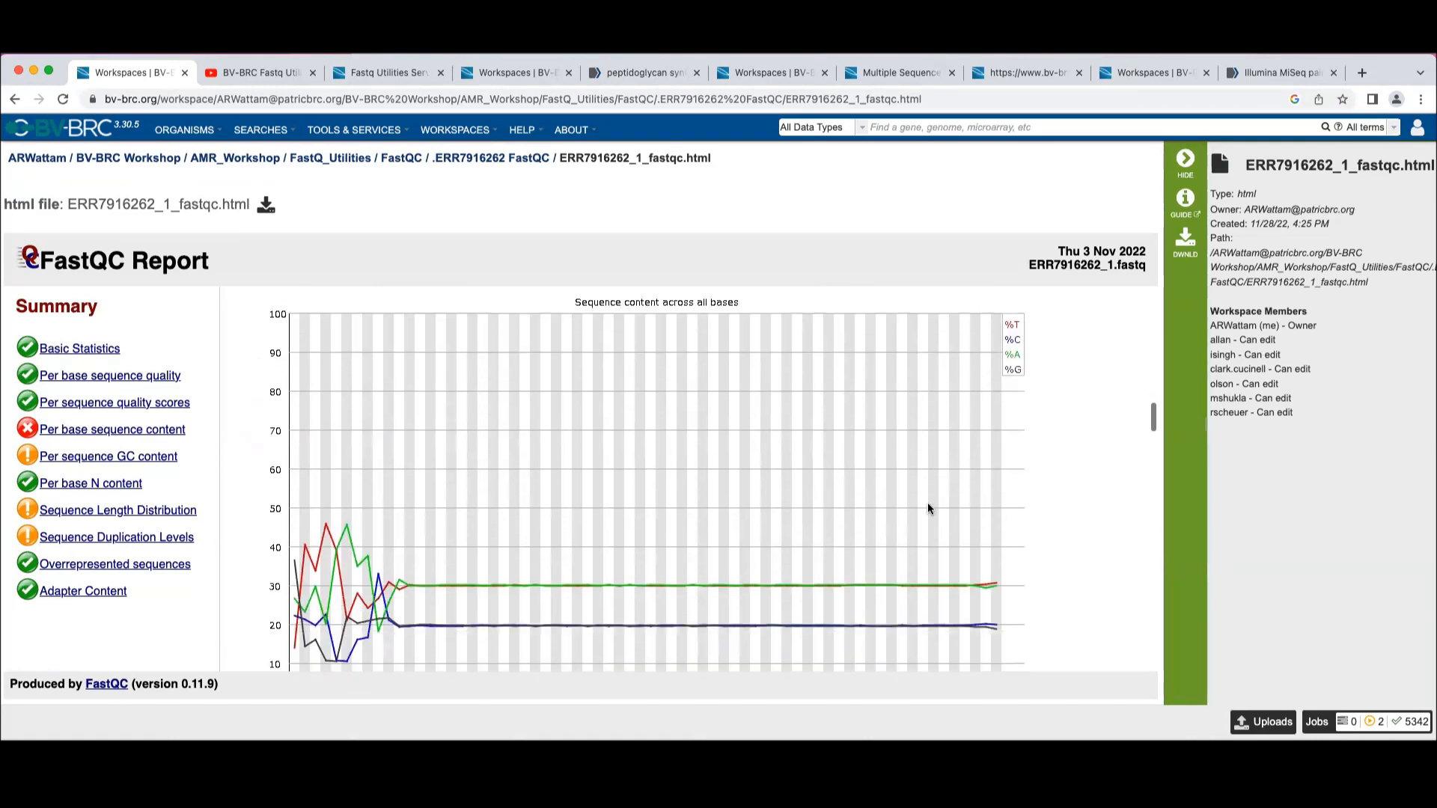
pyautogui.scroll(-5, 927, 508)
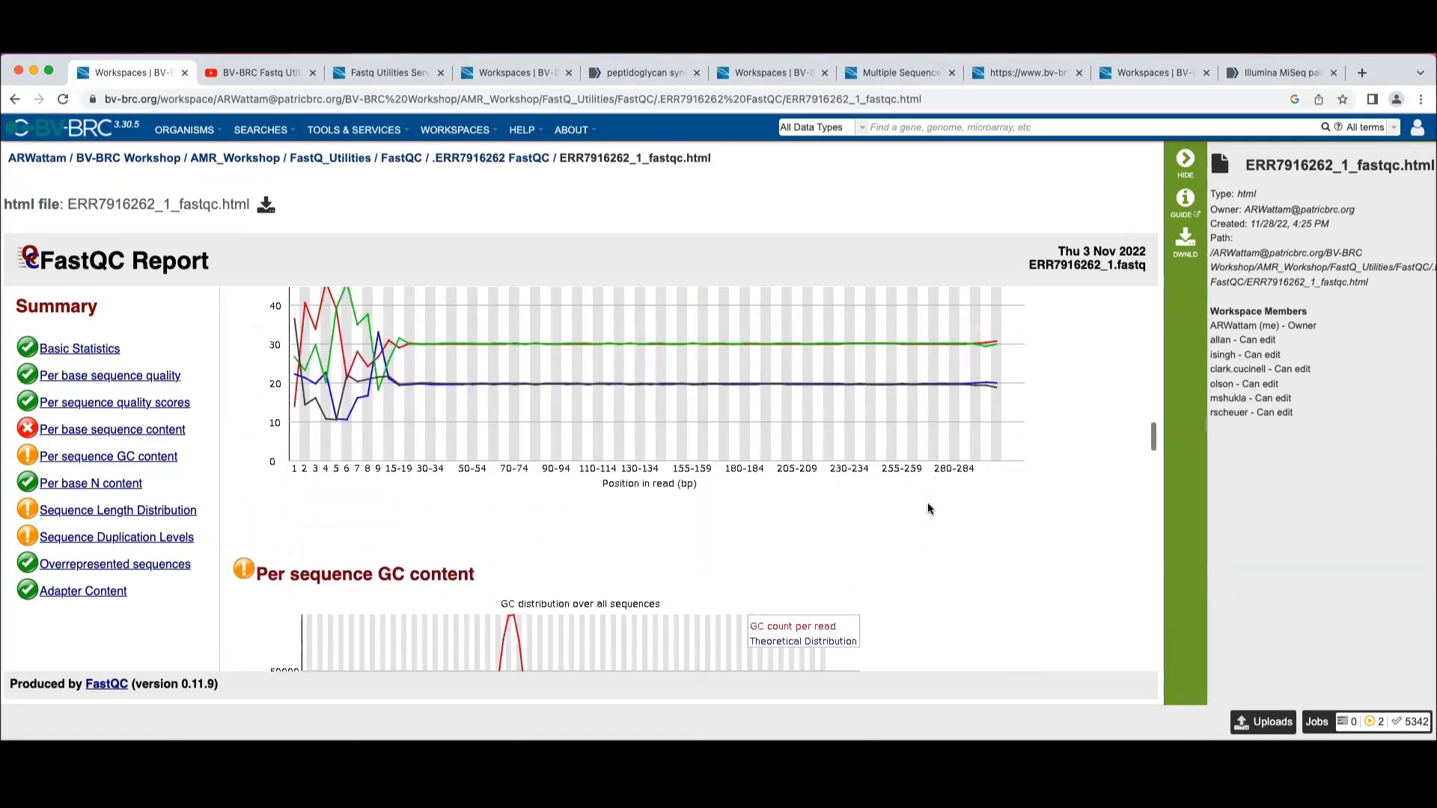
pyautogui.scroll(-5, 927, 508)
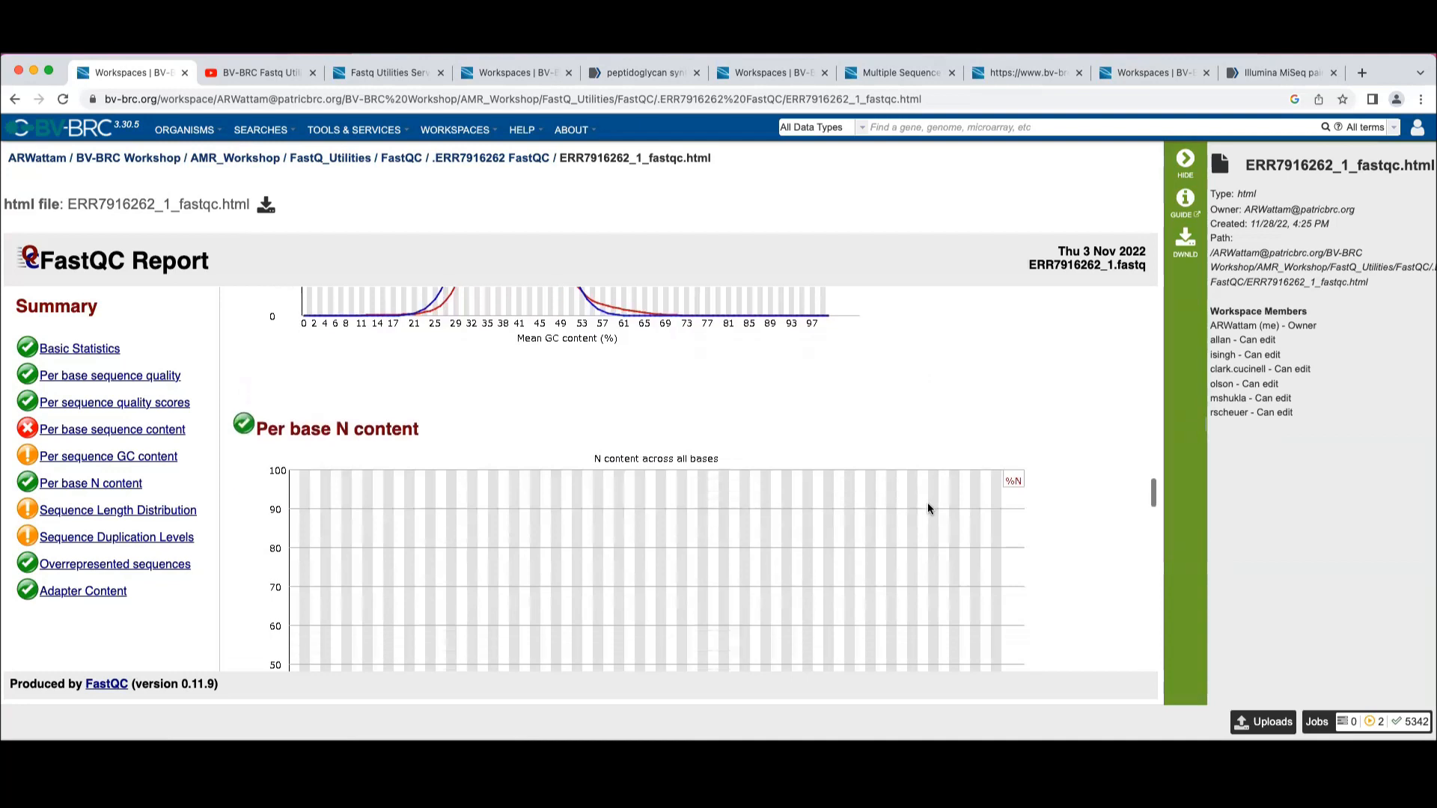
pyautogui.scroll(-5, 928, 508)
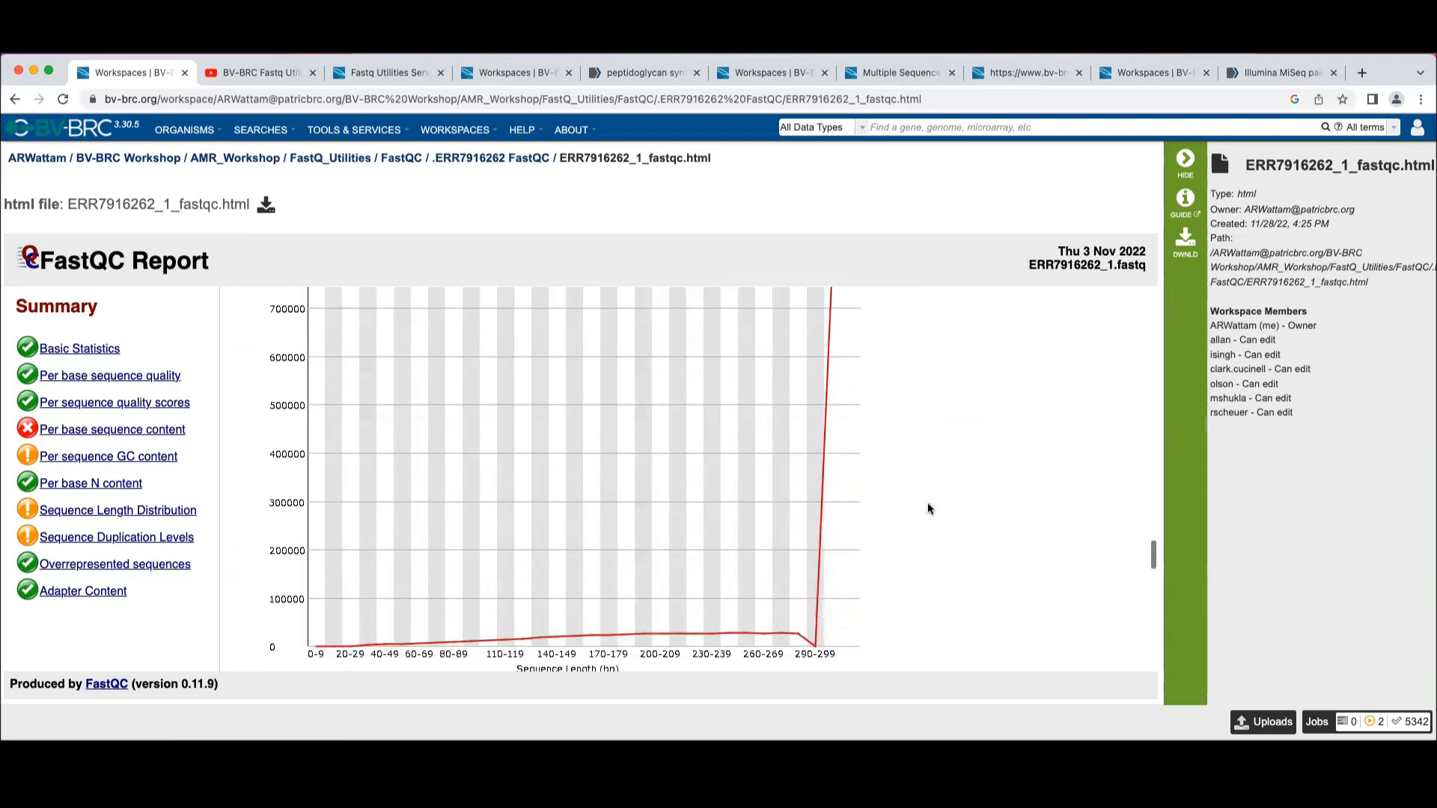
pyautogui.scroll(-5, 927, 508)
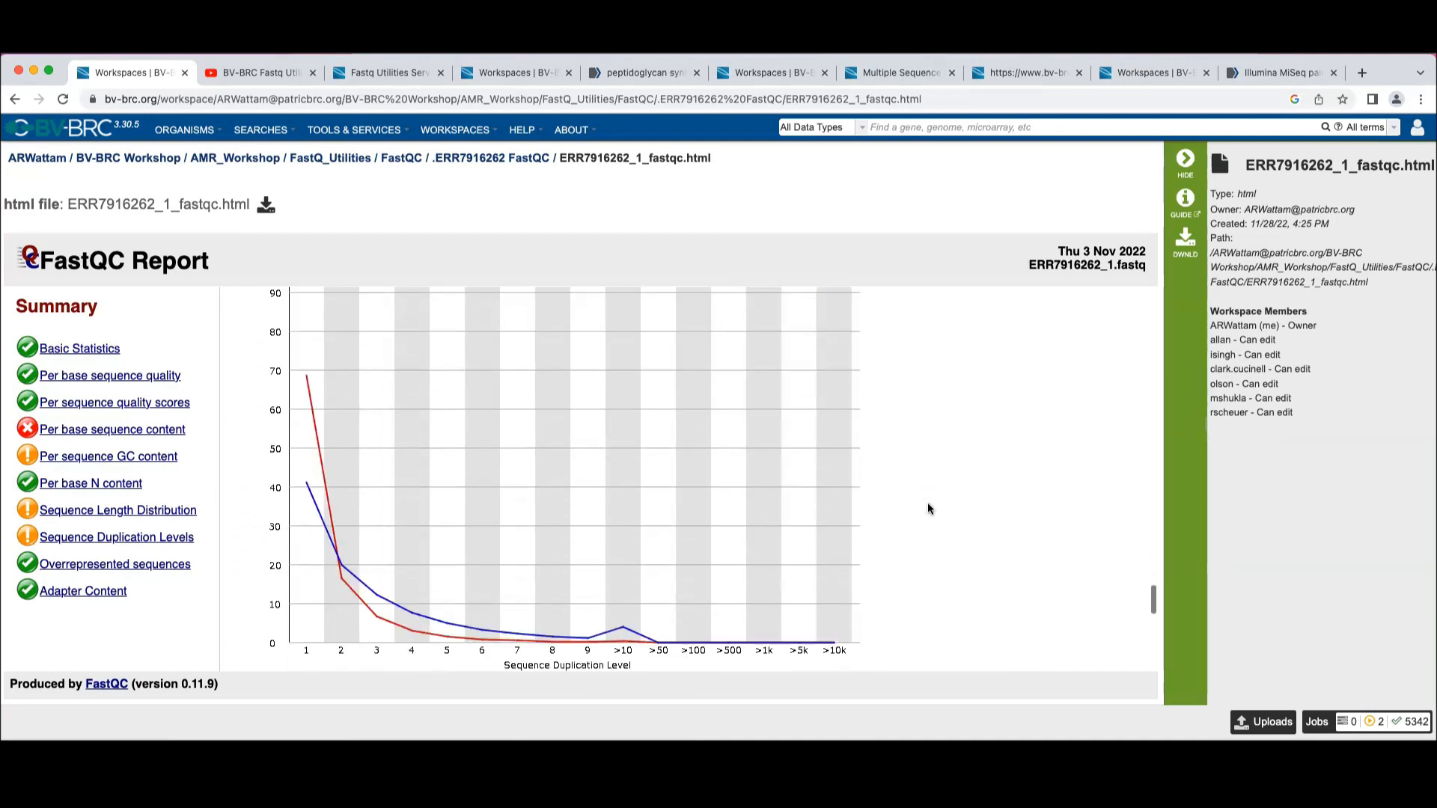
pyautogui.scroll(-5, 927, 508)
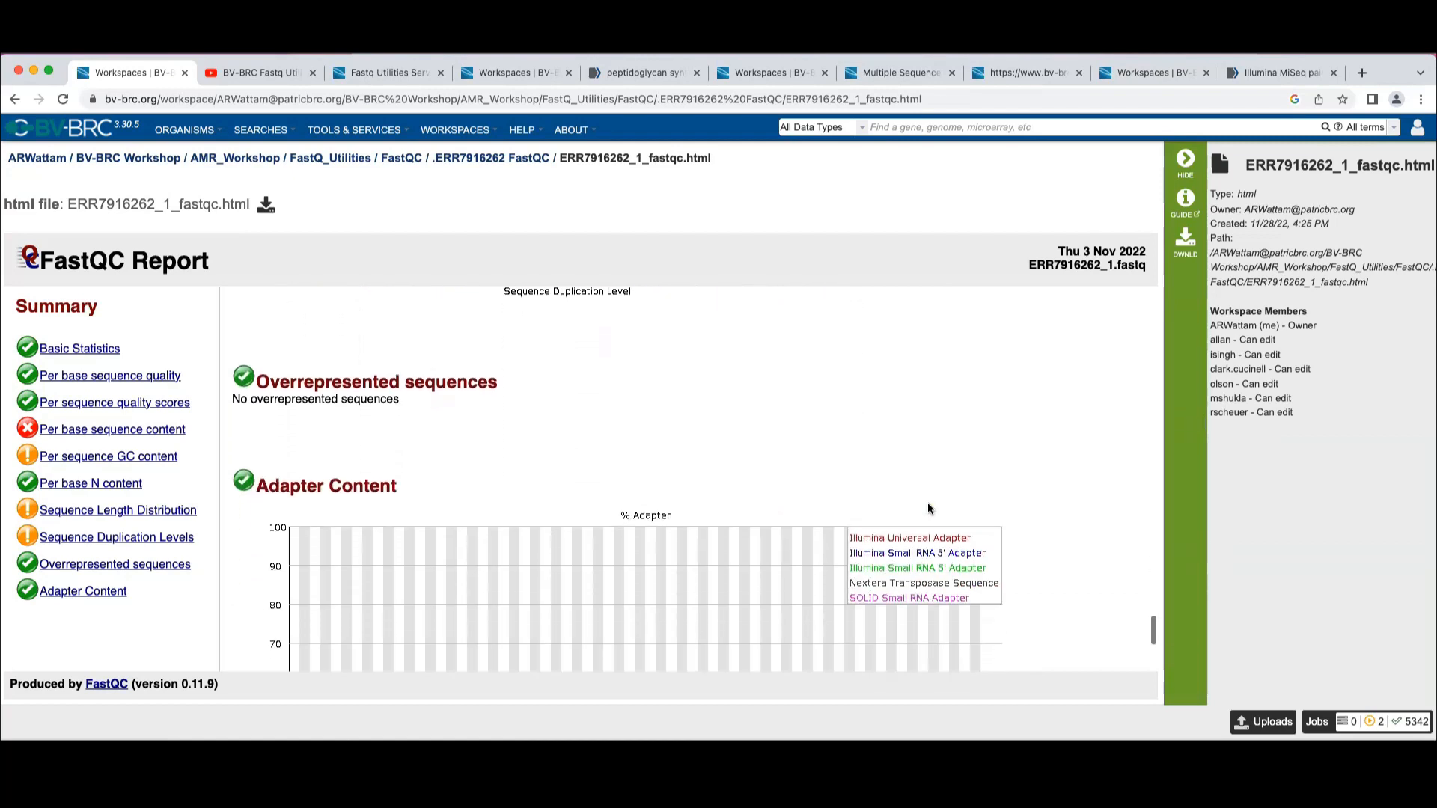
pyautogui.scroll(-3, 928, 508)
pyautogui.scroll(4, 928, 507)
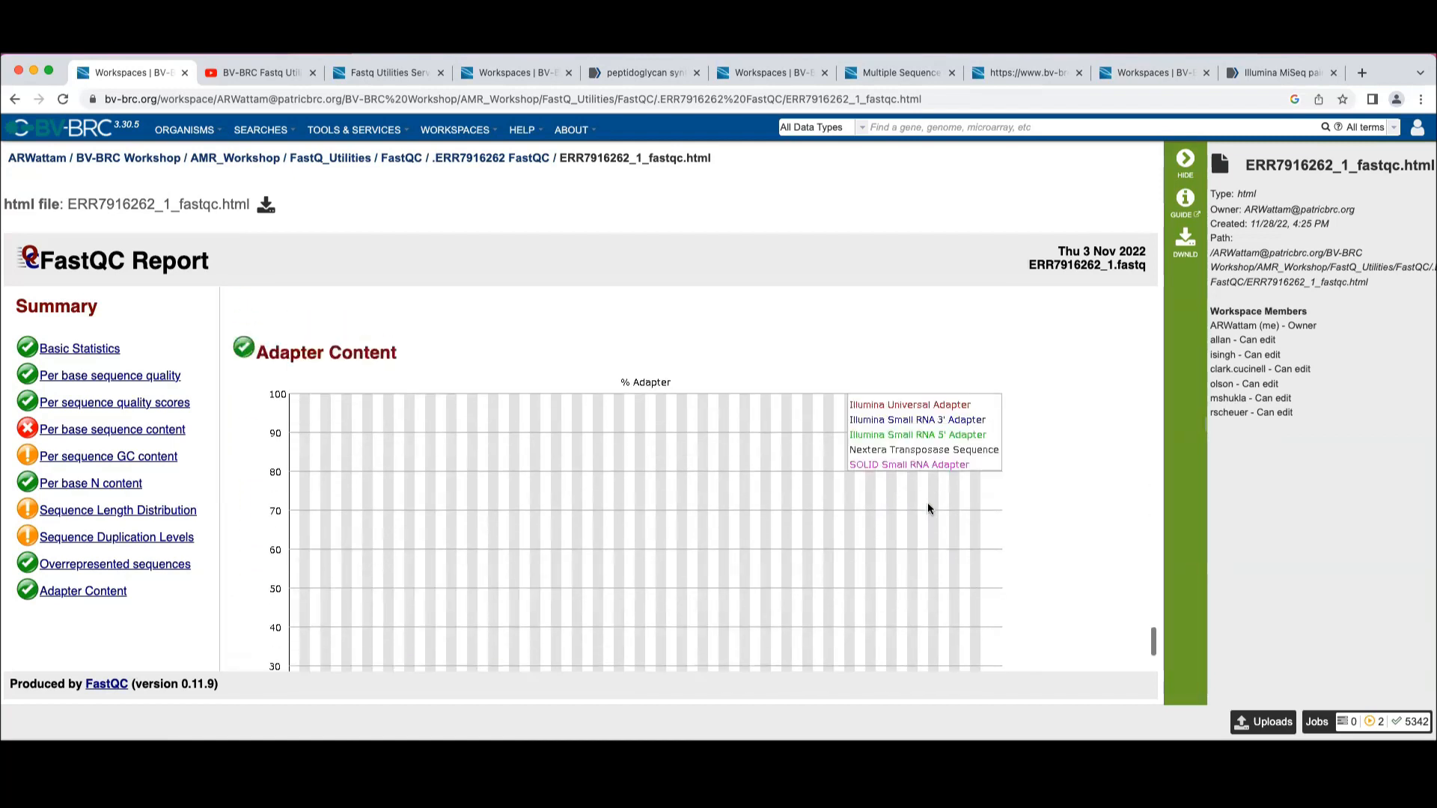
pyautogui.scroll(-5, 928, 502)
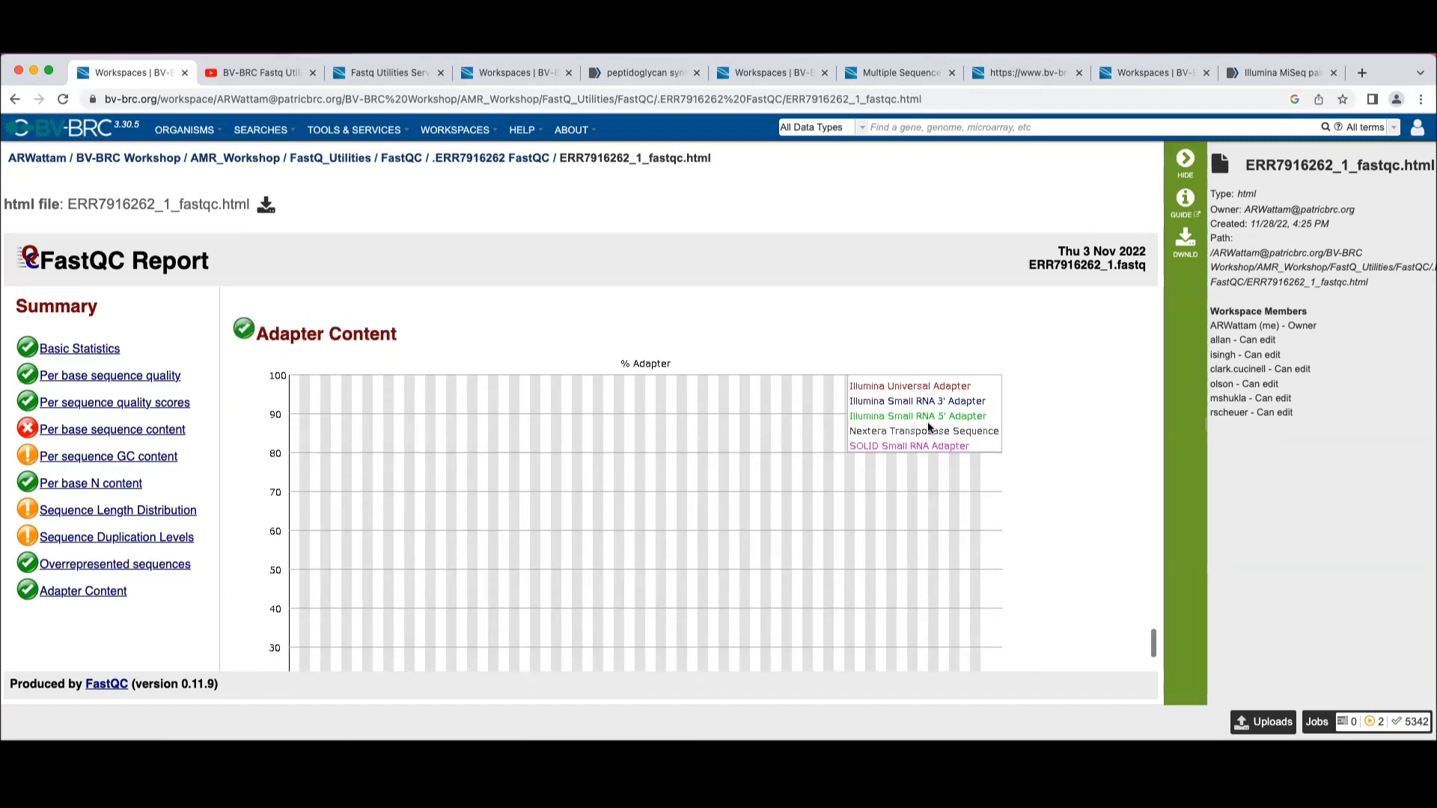
pyautogui.scroll(20, 928, 427)
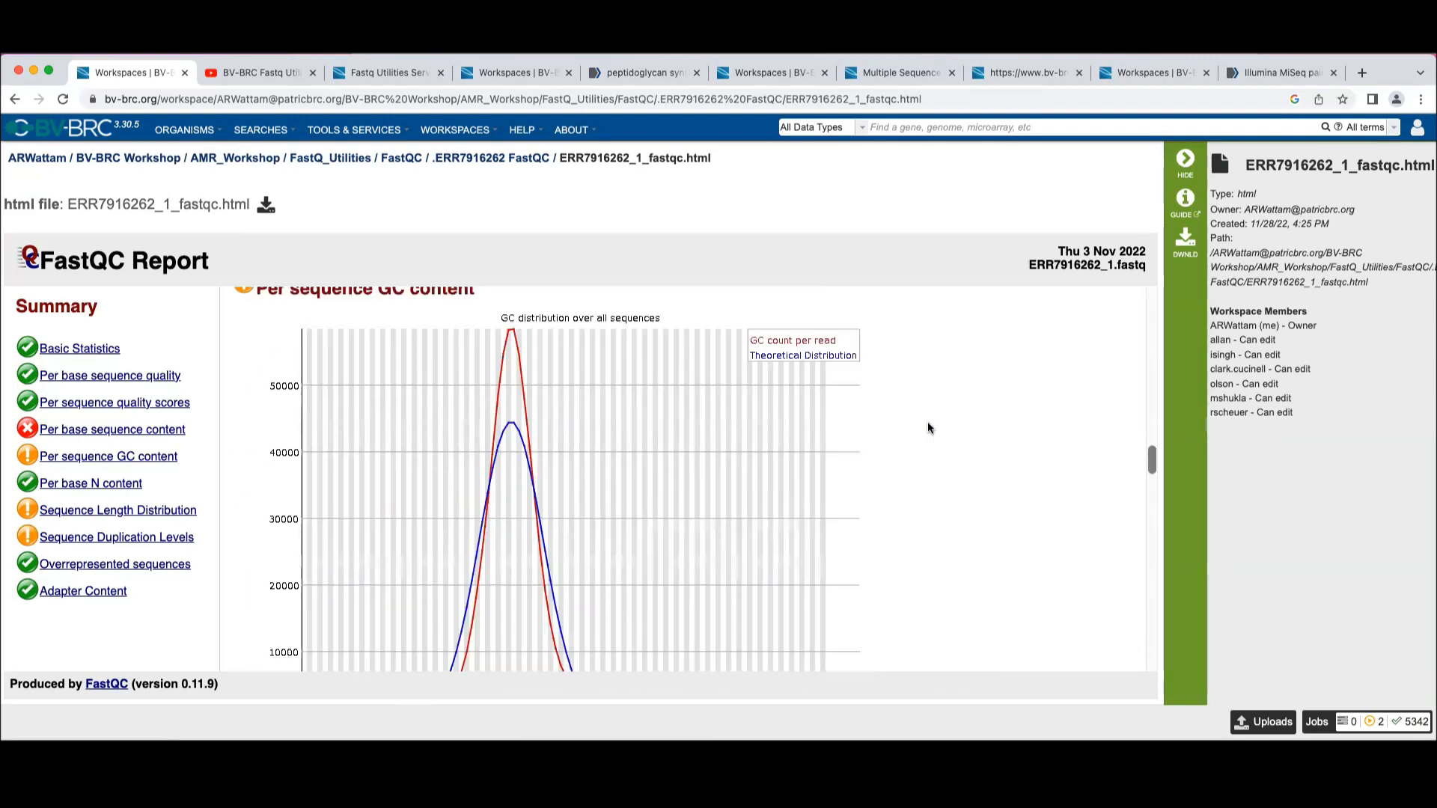
pyautogui.scroll(10, 928, 428)
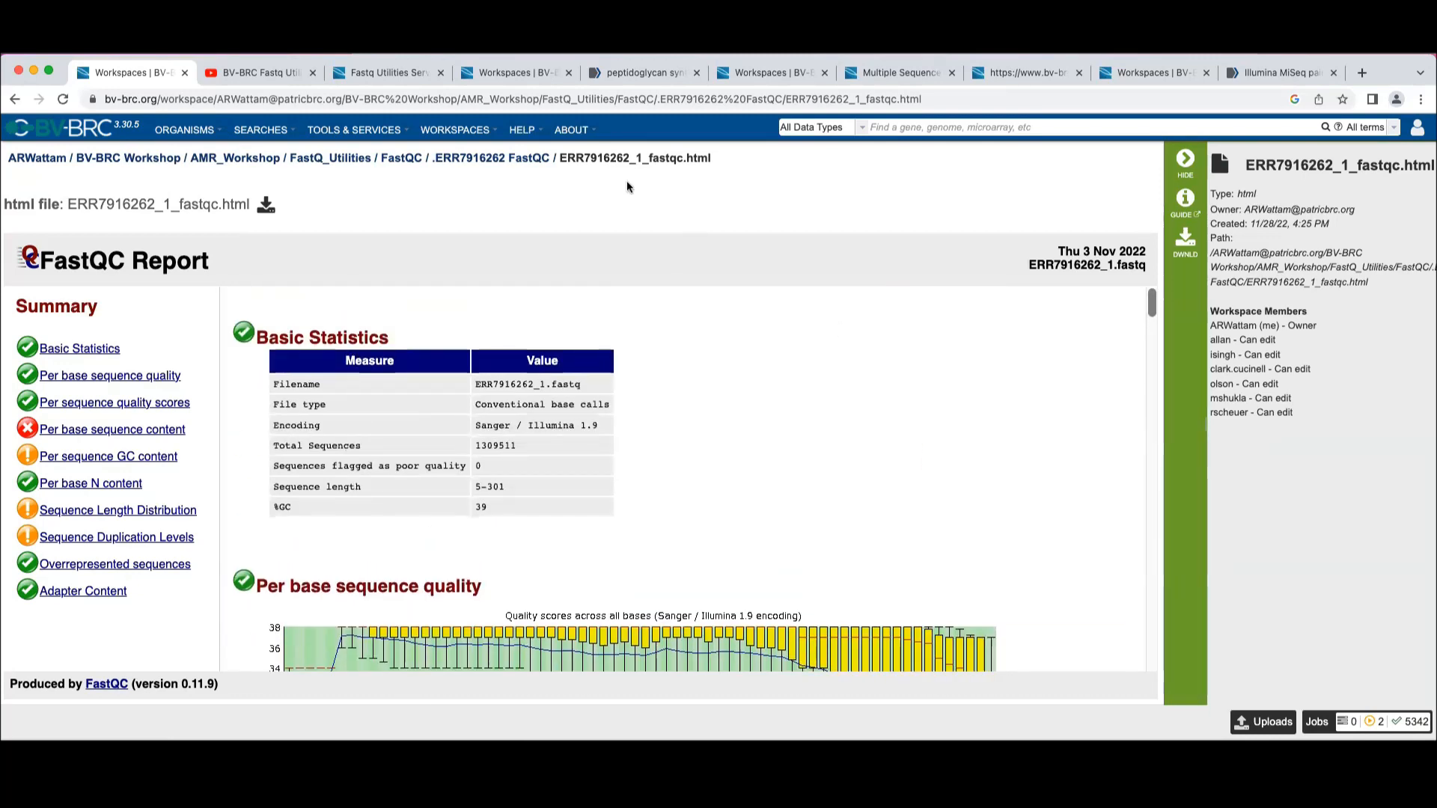
# Open the SRR17258652_fastqc.html report from FastQC's "FASTQ example with bad reads" folder and examine its per base sequence quality and basic statistics.
pyautogui.click(408, 158)
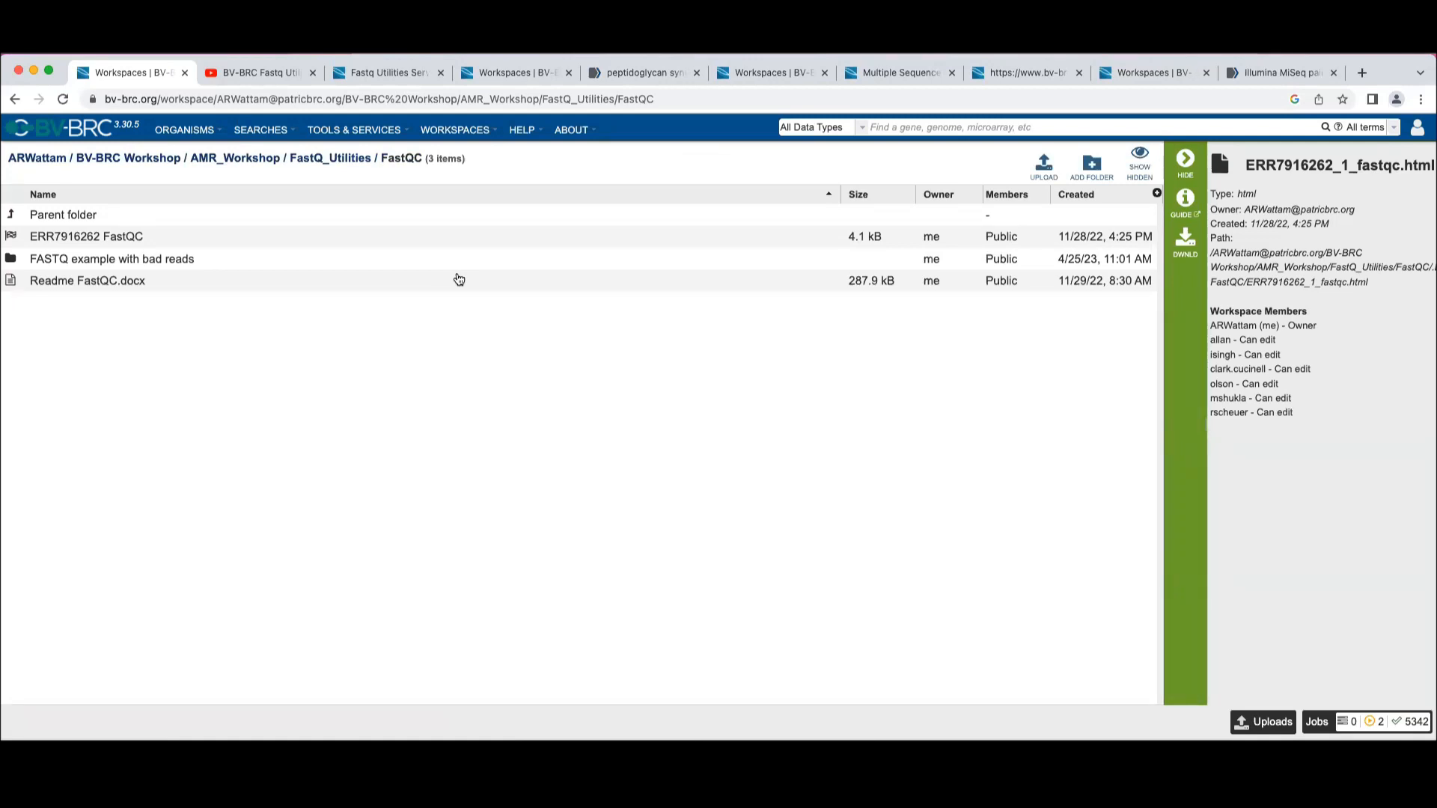
pyautogui.click(11, 260)
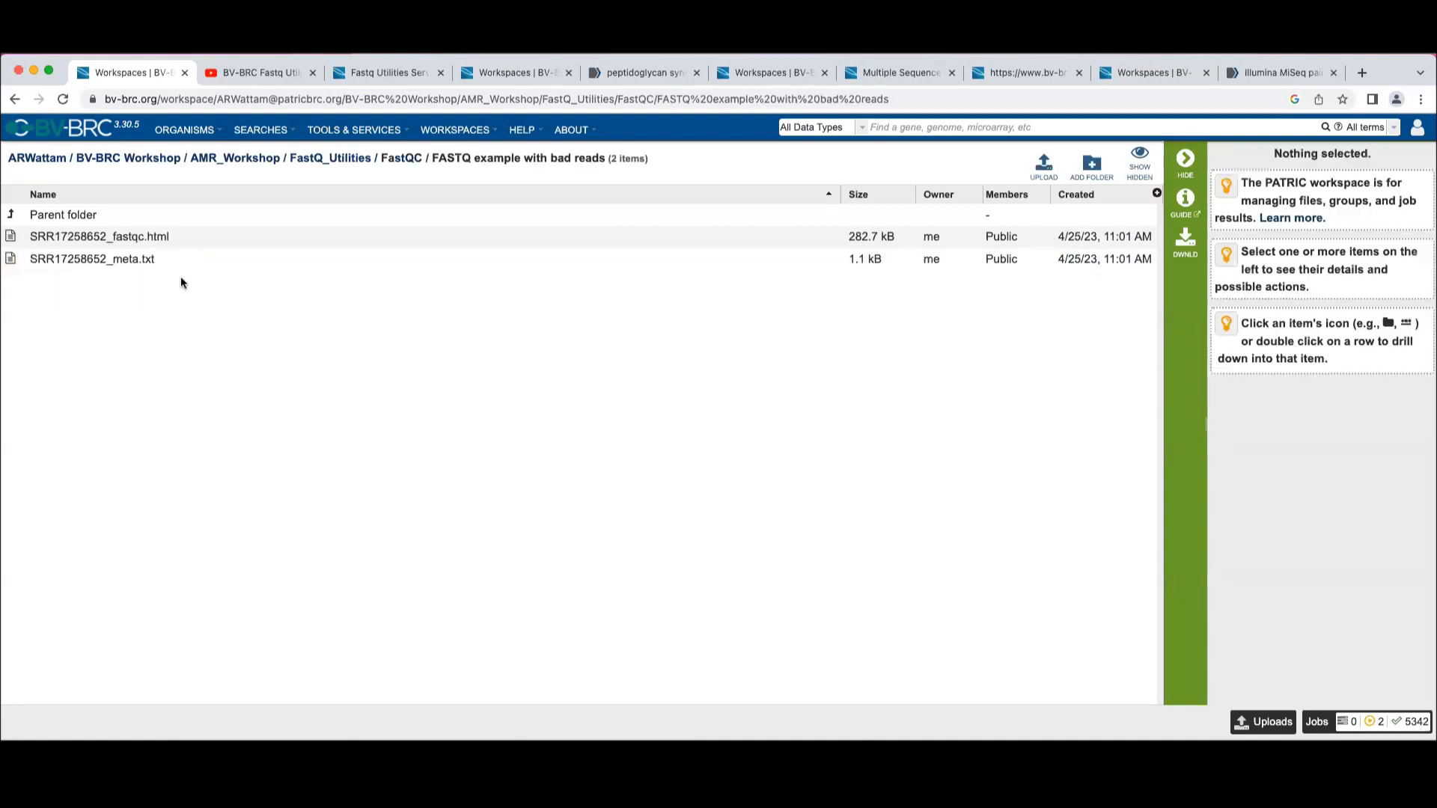
pyautogui.click(200, 244)
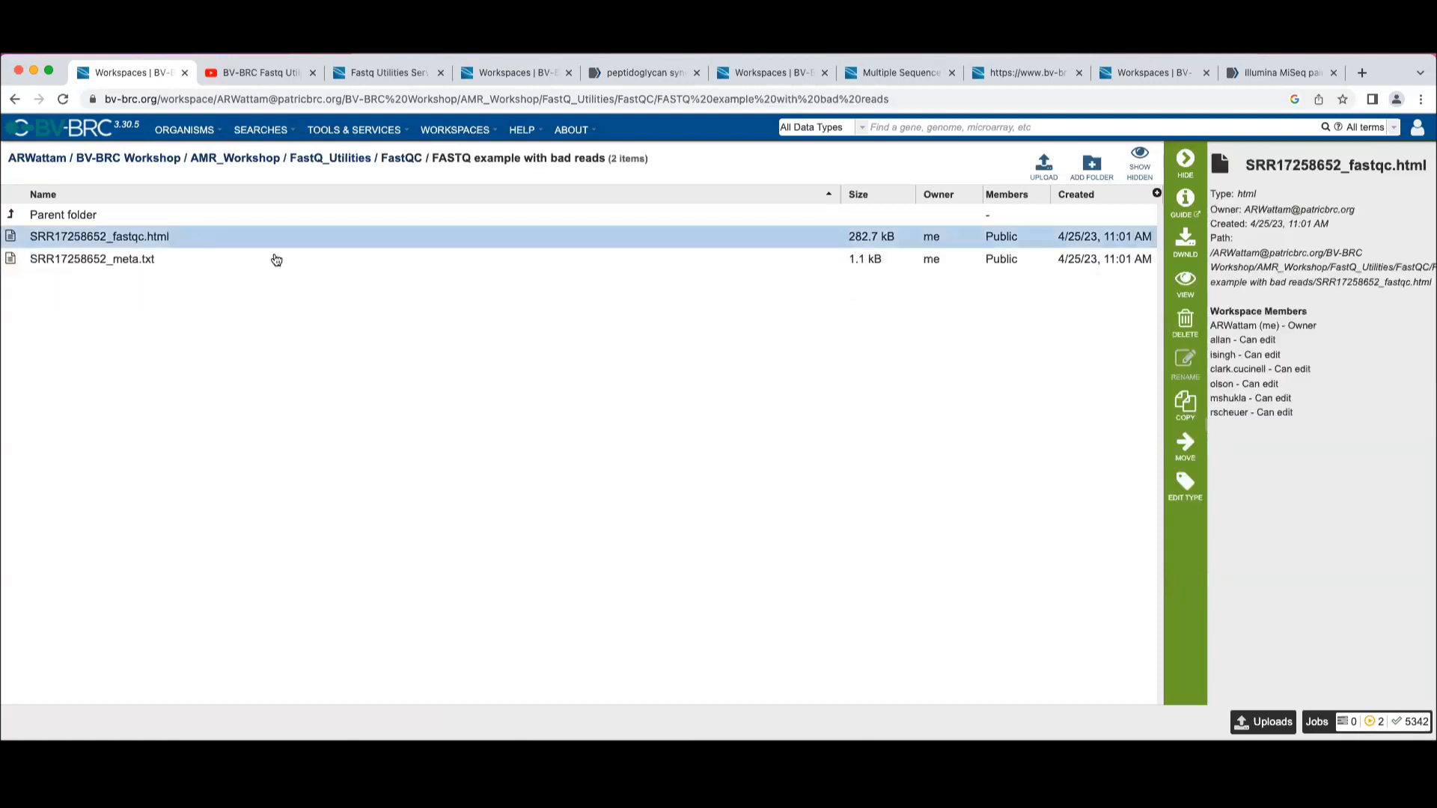
pyautogui.click(1185, 283)
pyautogui.scroll(-3, 812, 444)
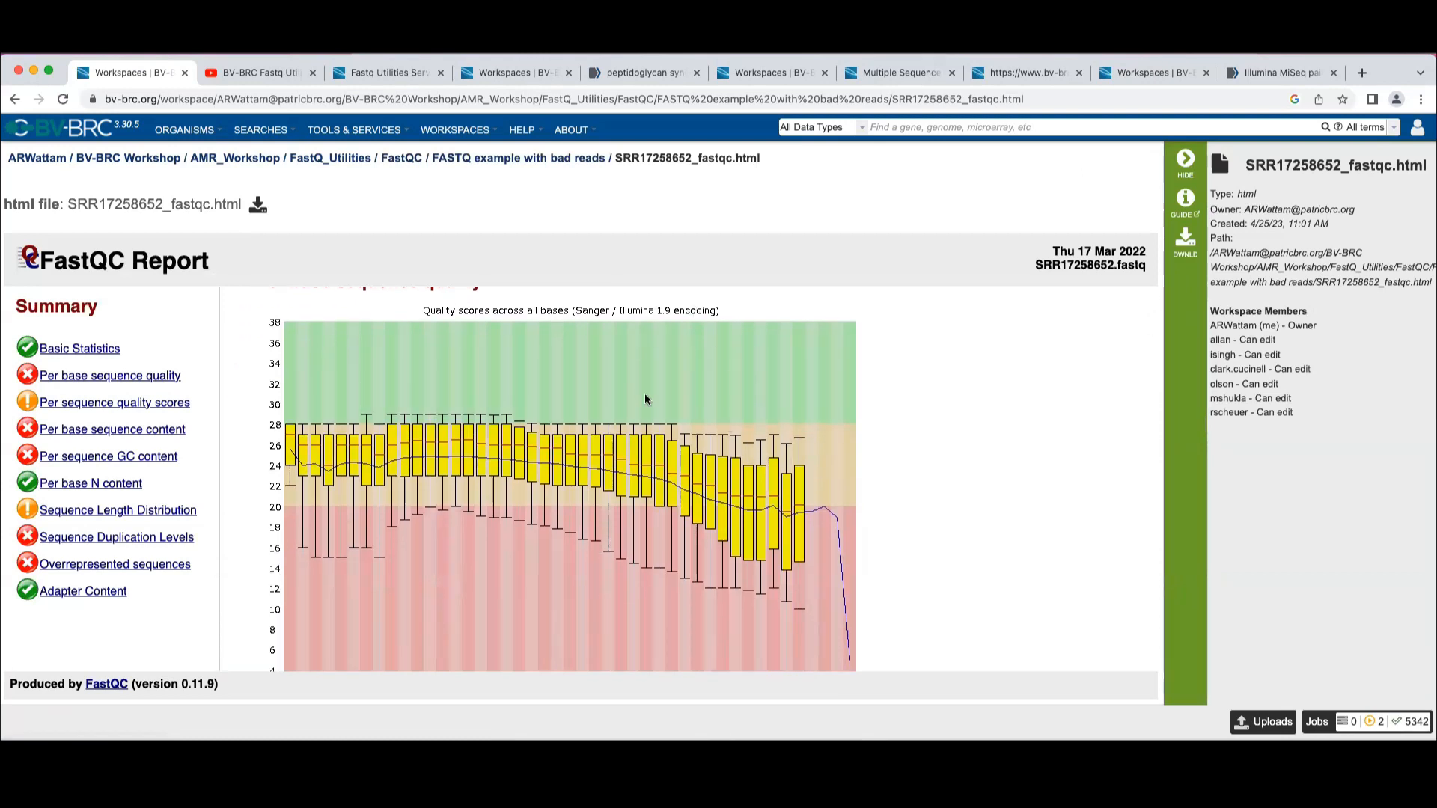
pyautogui.scroll(-3, 816, 449)
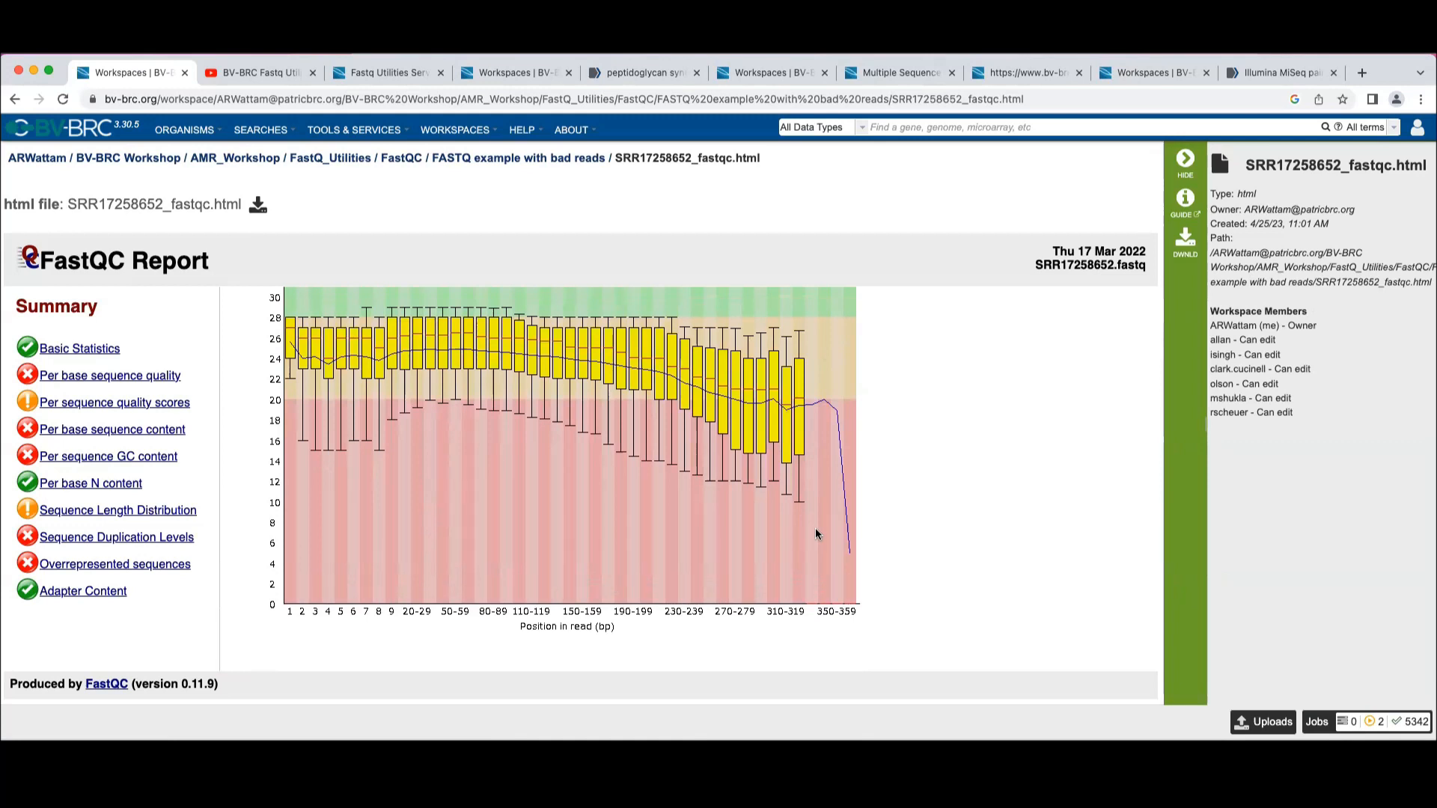
pyautogui.scroll(12, 816, 533)
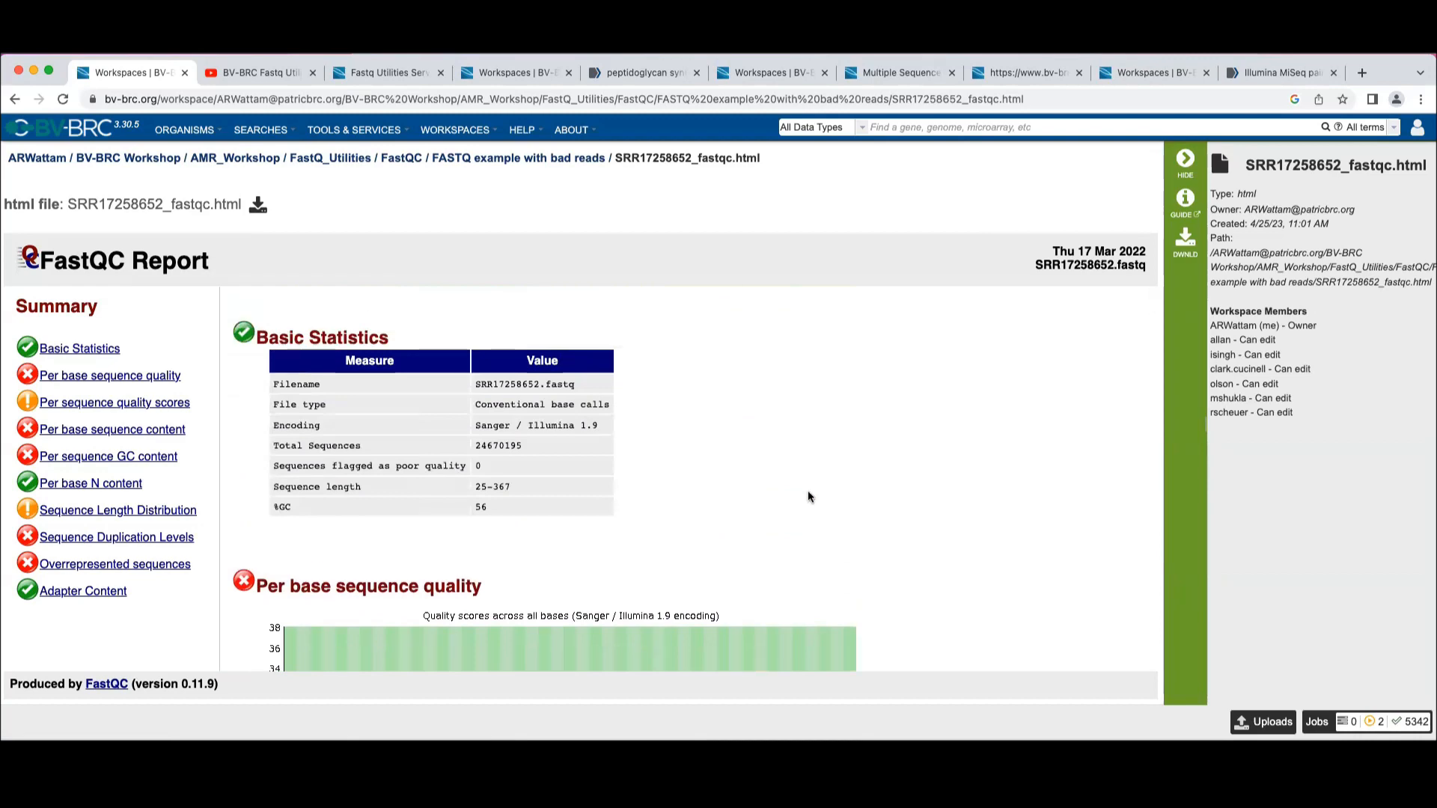
pyautogui.scroll(-8, 808, 495)
pyautogui.scroll(8, 808, 495)
# Open the ERR7916262 trim job result in the Trim folder under FastQ_Utilities.
pyautogui.click(360, 161)
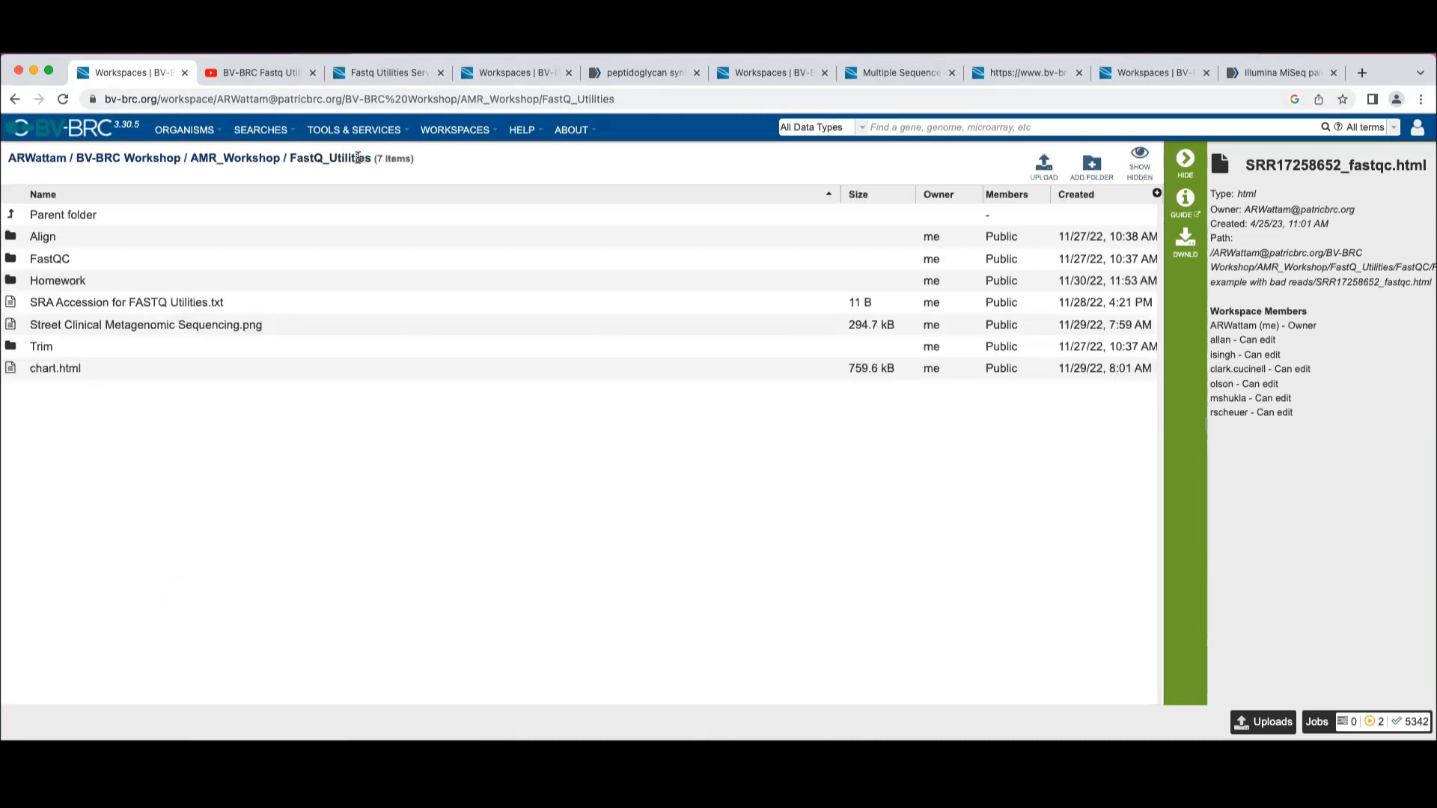
pyautogui.click(11, 348)
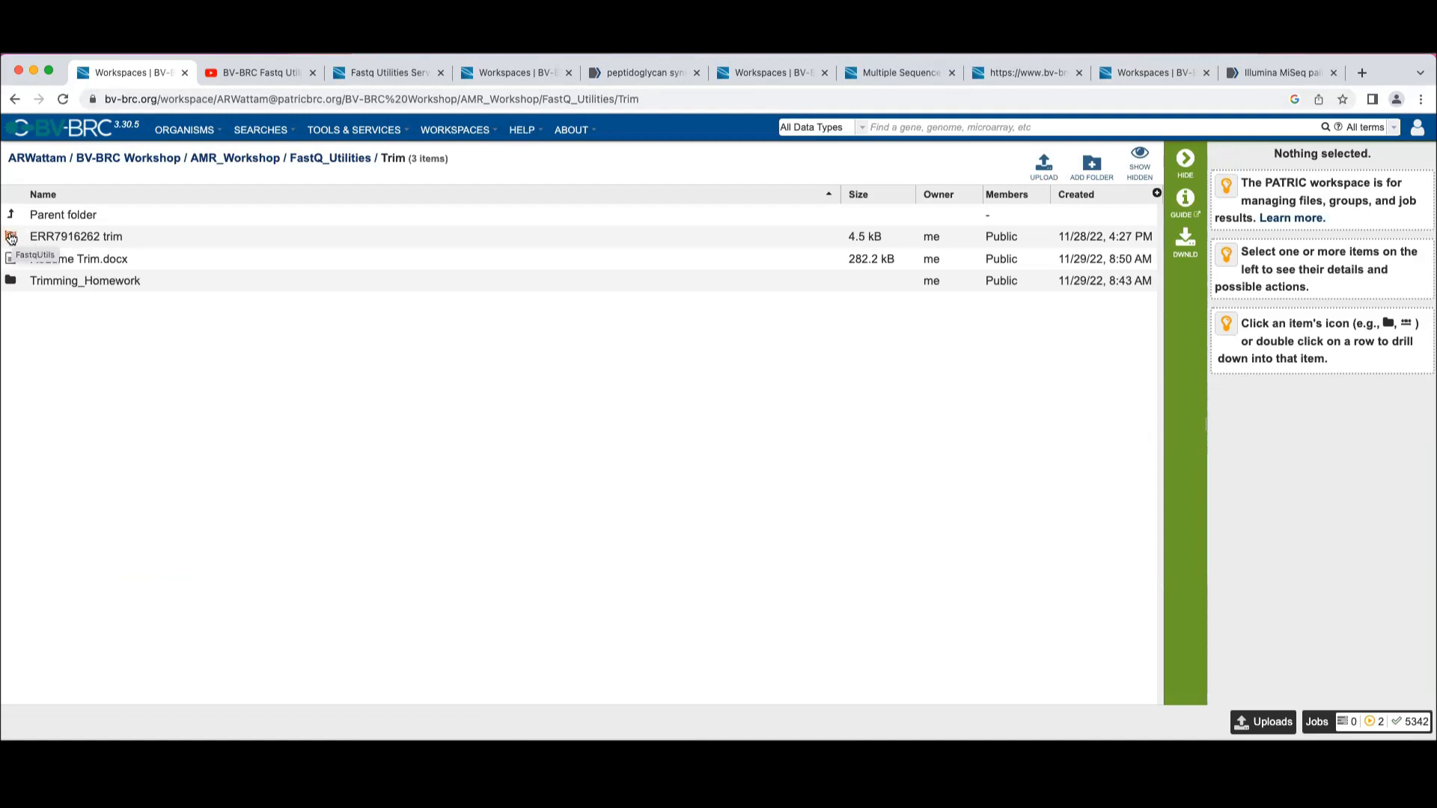
pyautogui.click(12, 238)
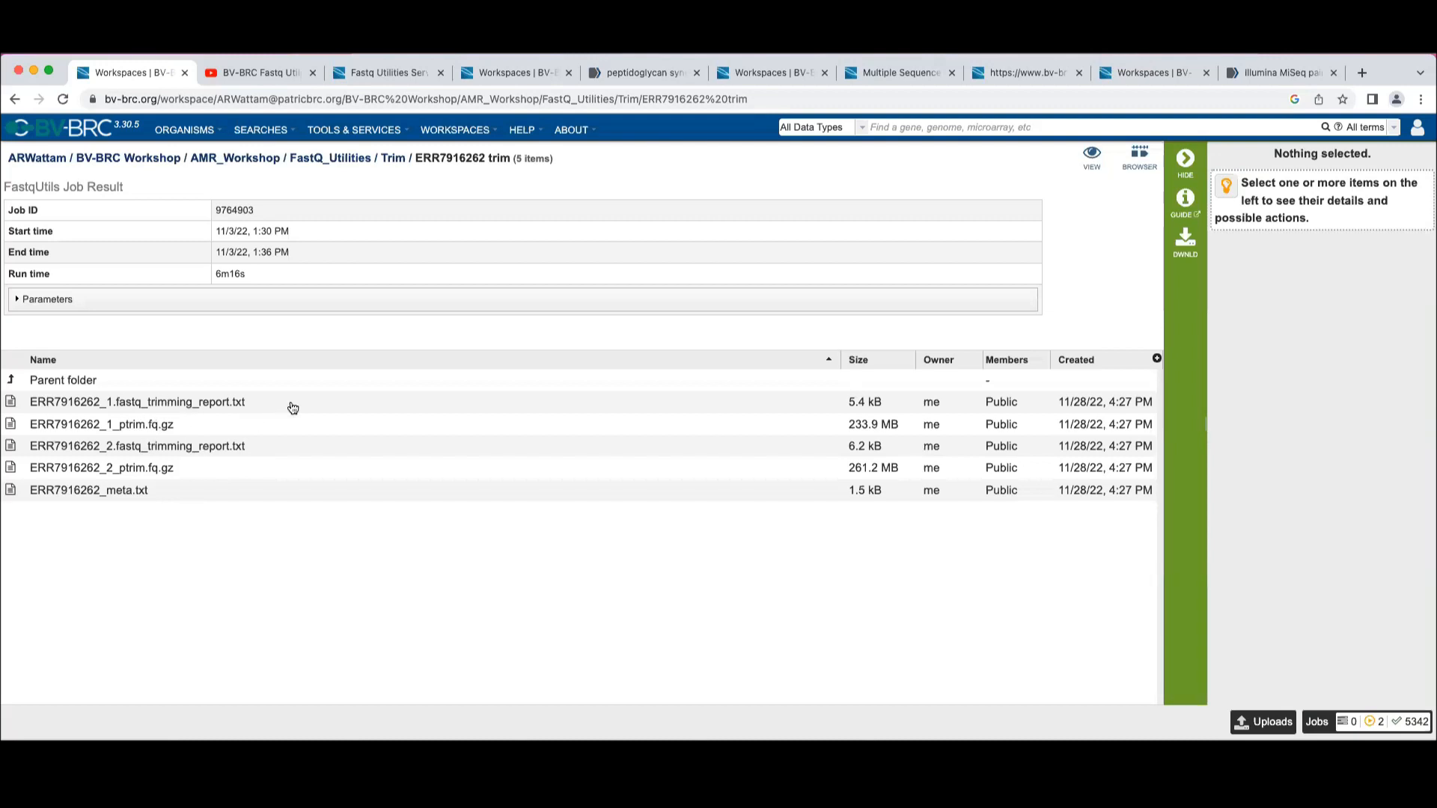
# Open ERR7916262_1.fastq_trimming_report.txt and enlarge the page to 150%.
pyautogui.click(289, 405)
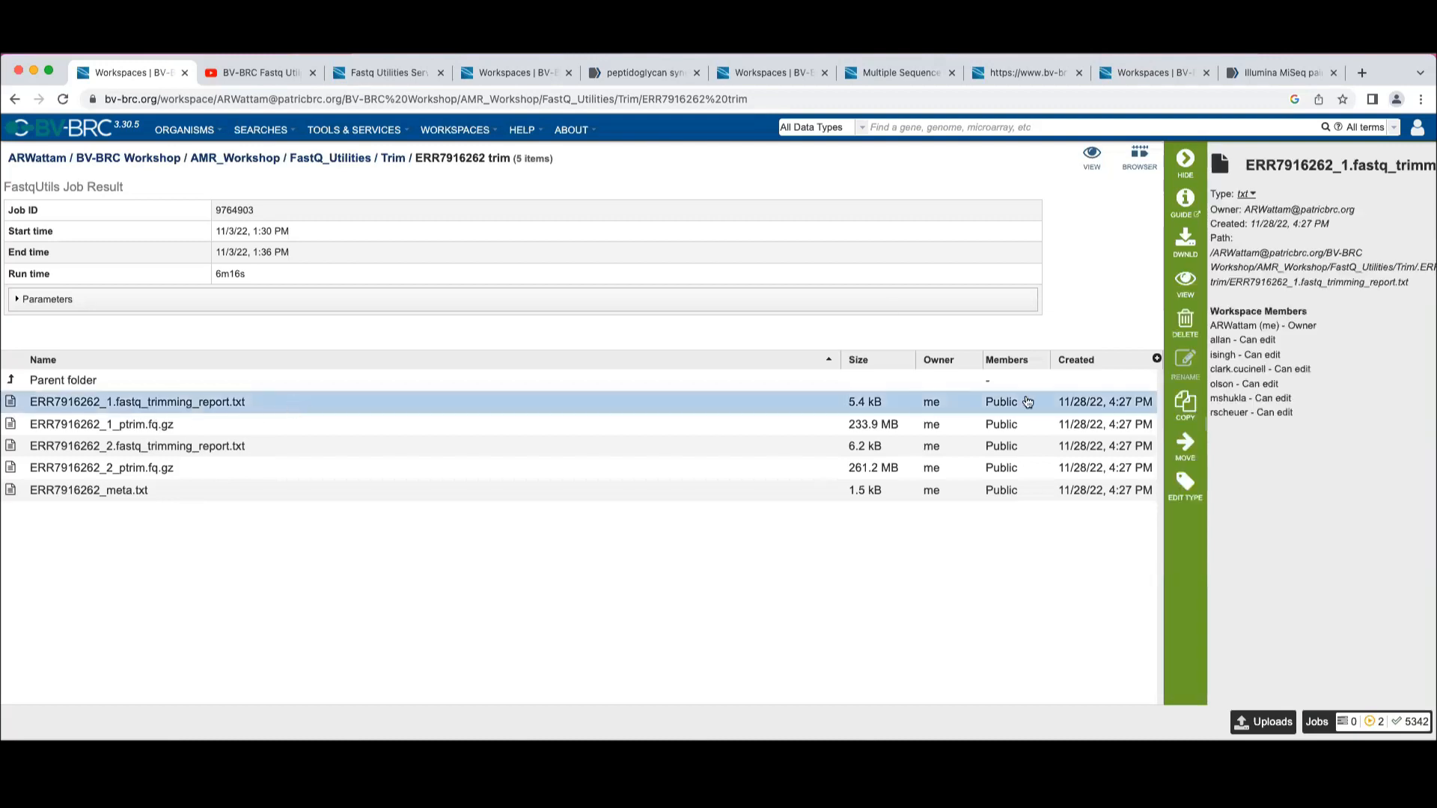
pyautogui.click(1186, 284)
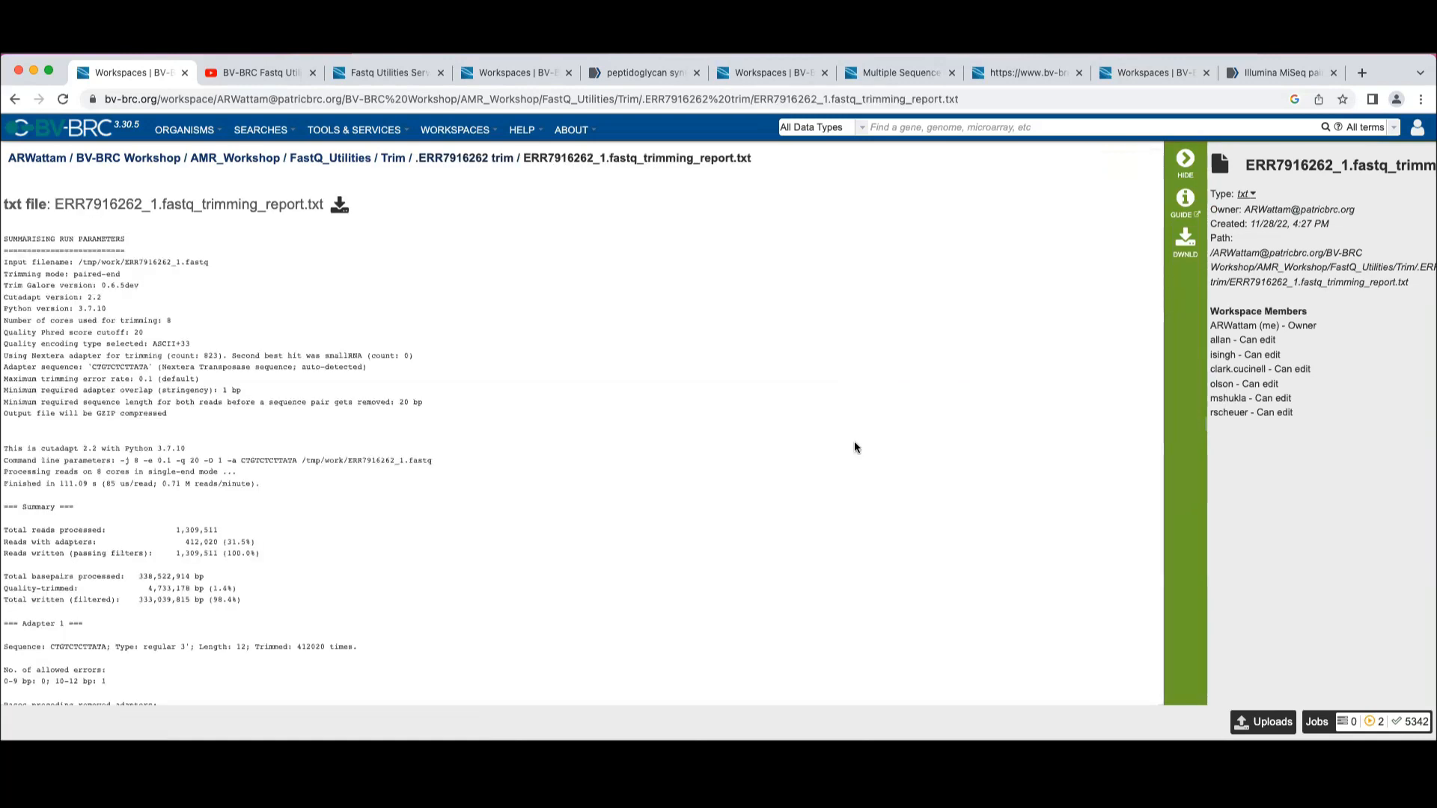
pyautogui.press('super+equal')
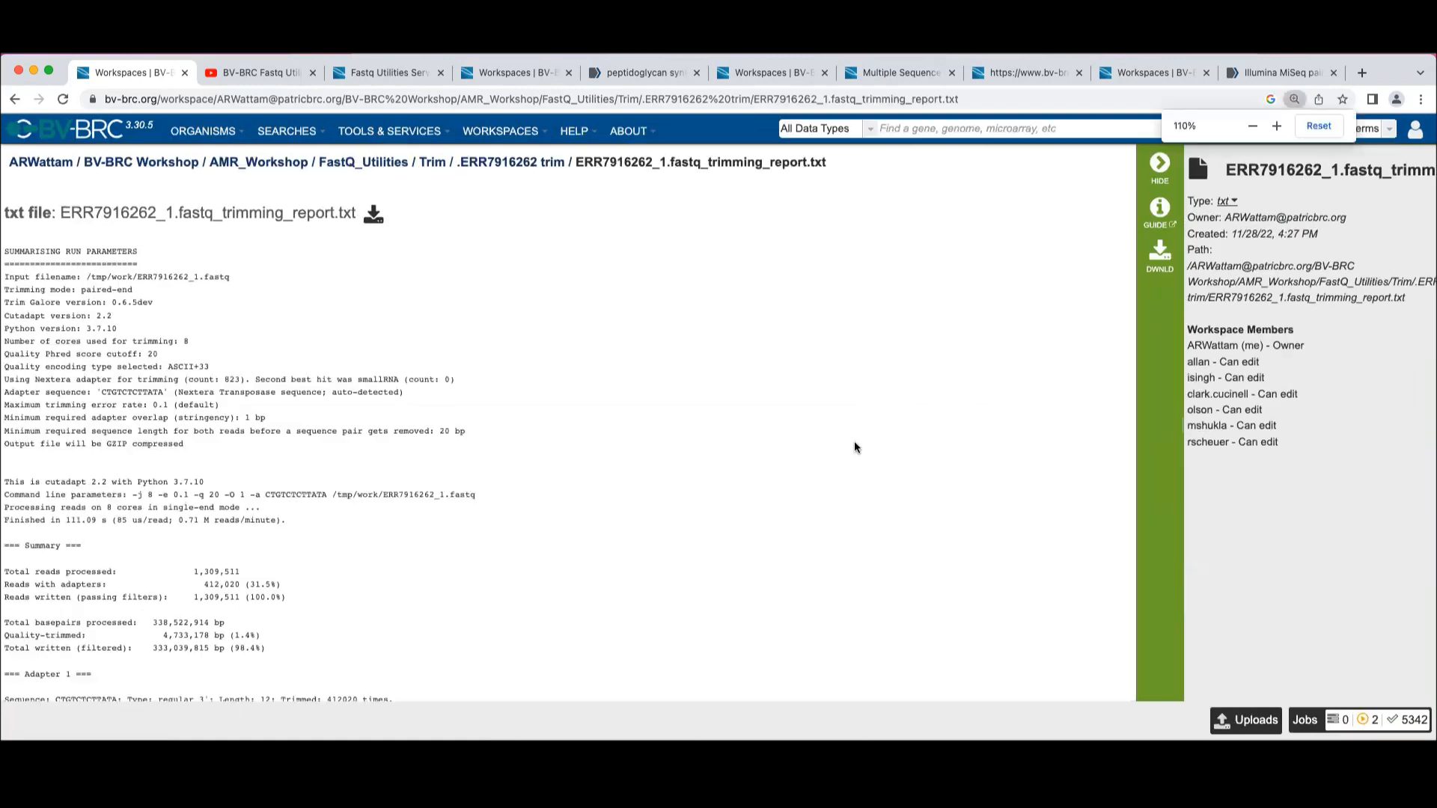
pyautogui.press('super+equal')
pyautogui.press('super+equal')
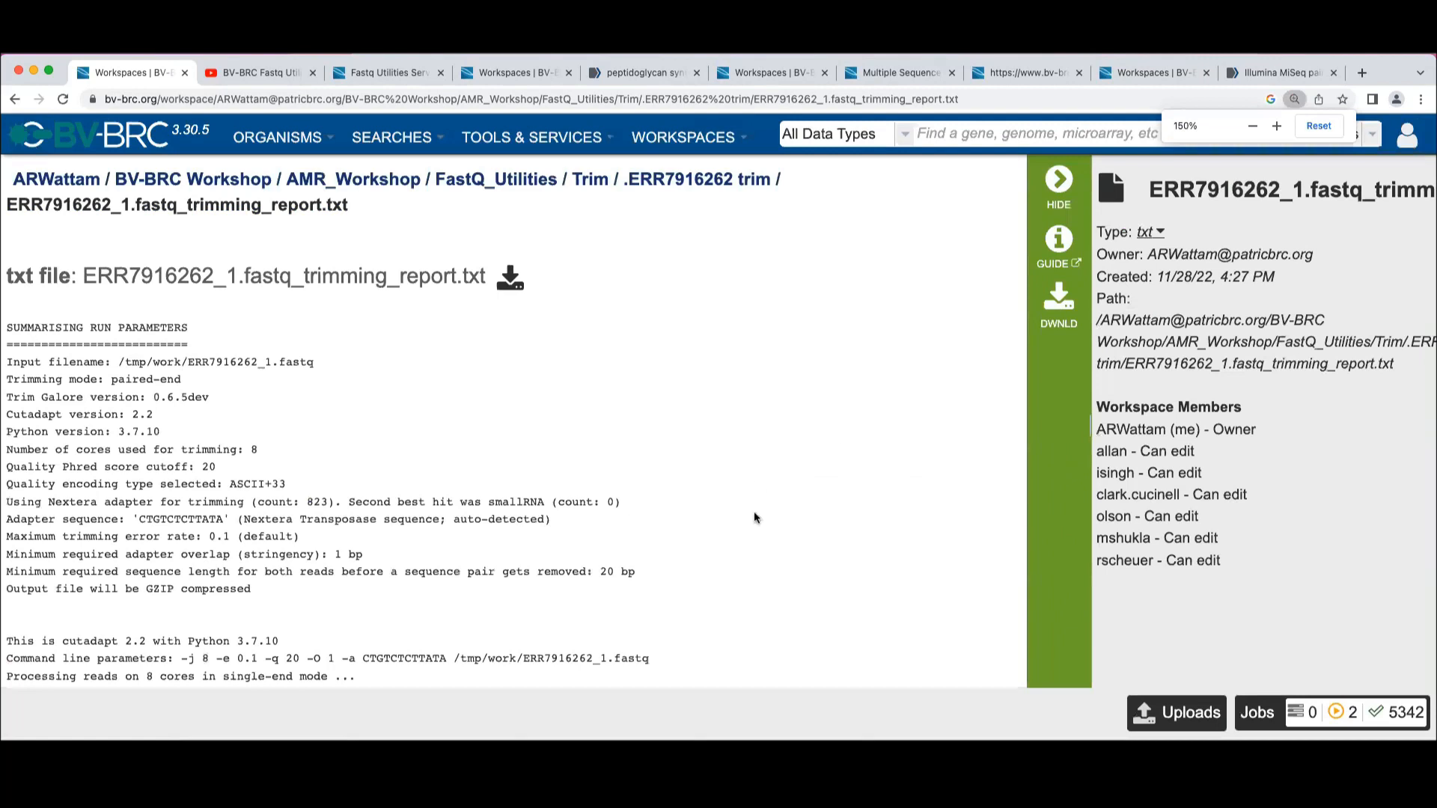
# Examine the trimming report's run parameters and highlight the adapter sequence.
pyautogui.scroll(-3, 754, 516)
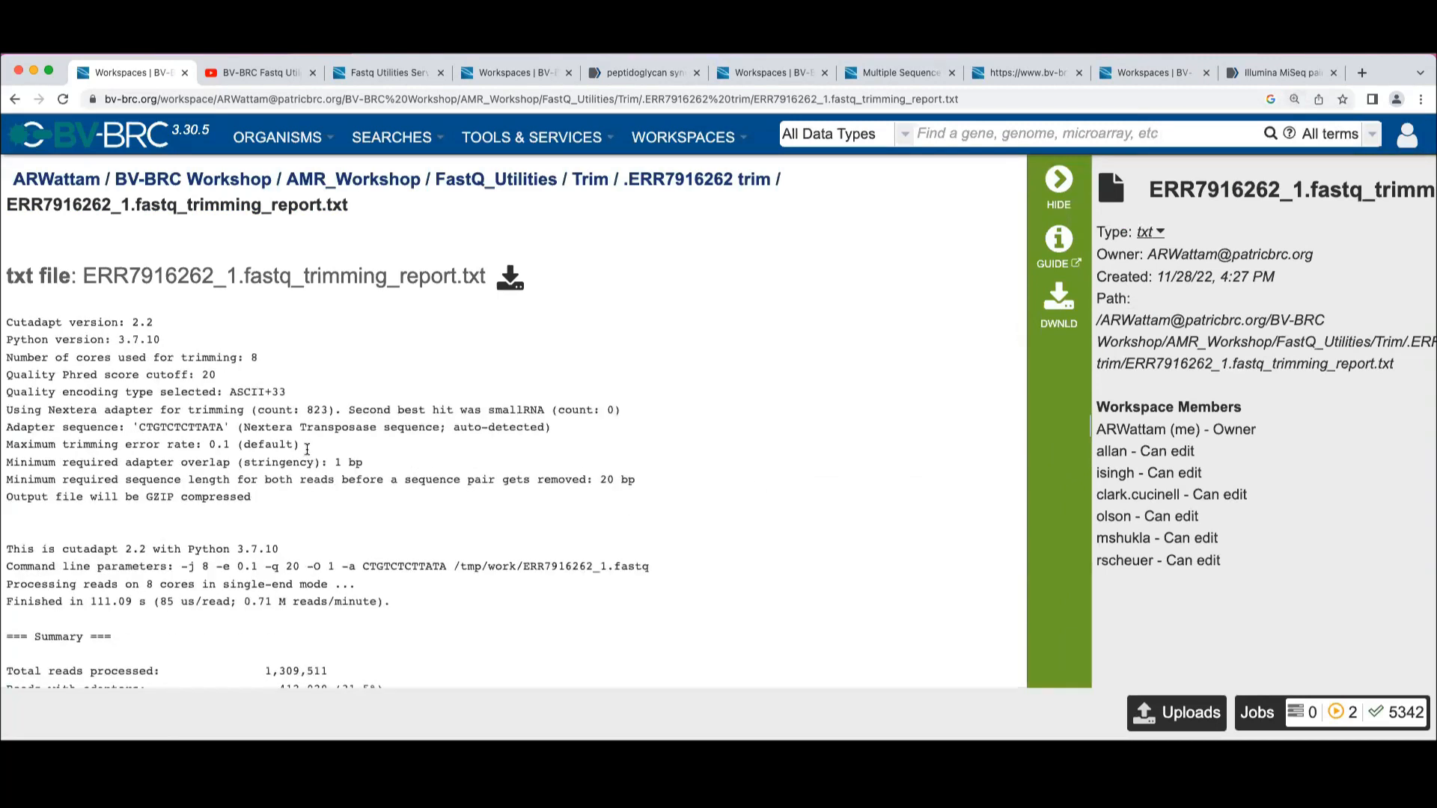
pyautogui.moveTo(223, 426); pyautogui.dragTo(139, 427)
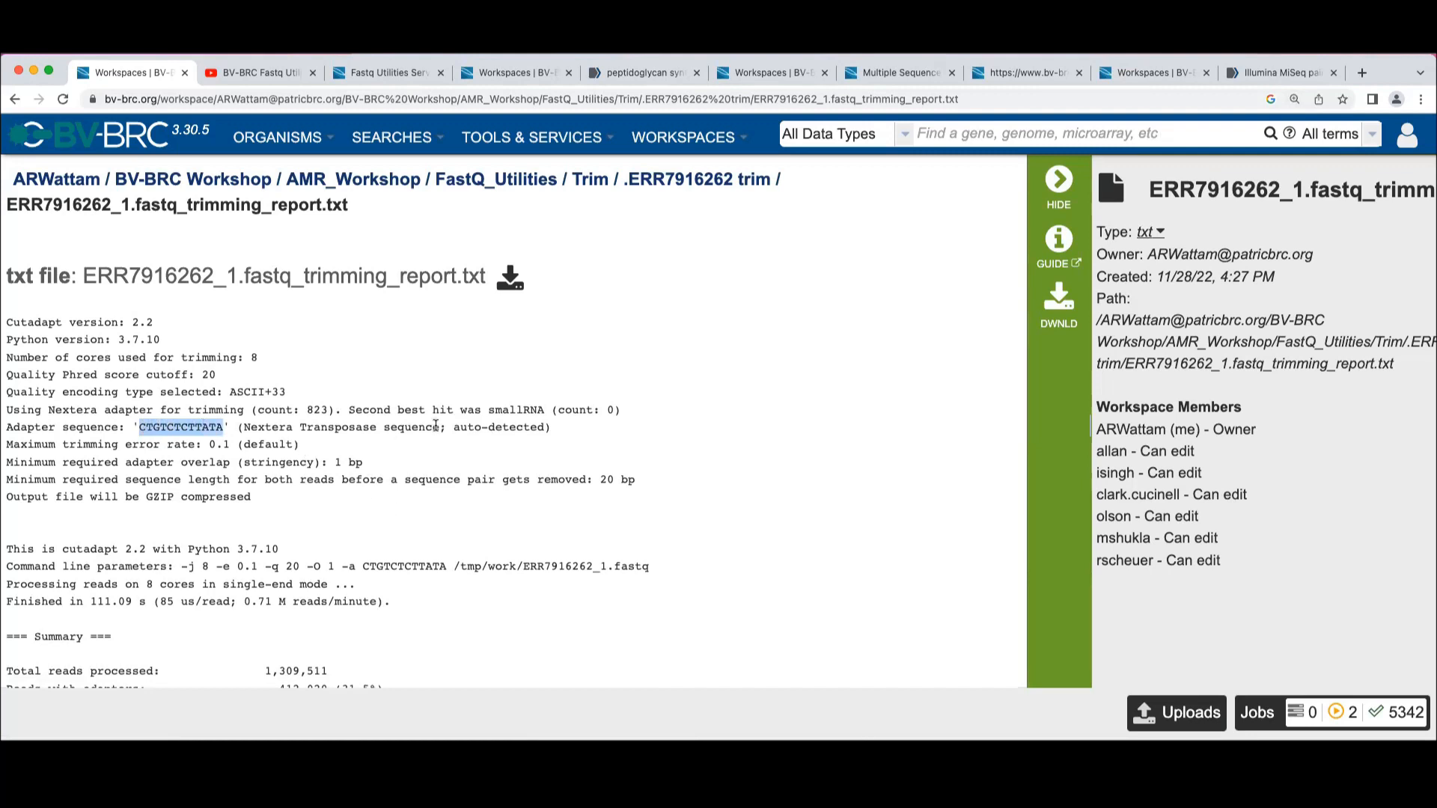
pyautogui.scroll(-4, 462, 449)
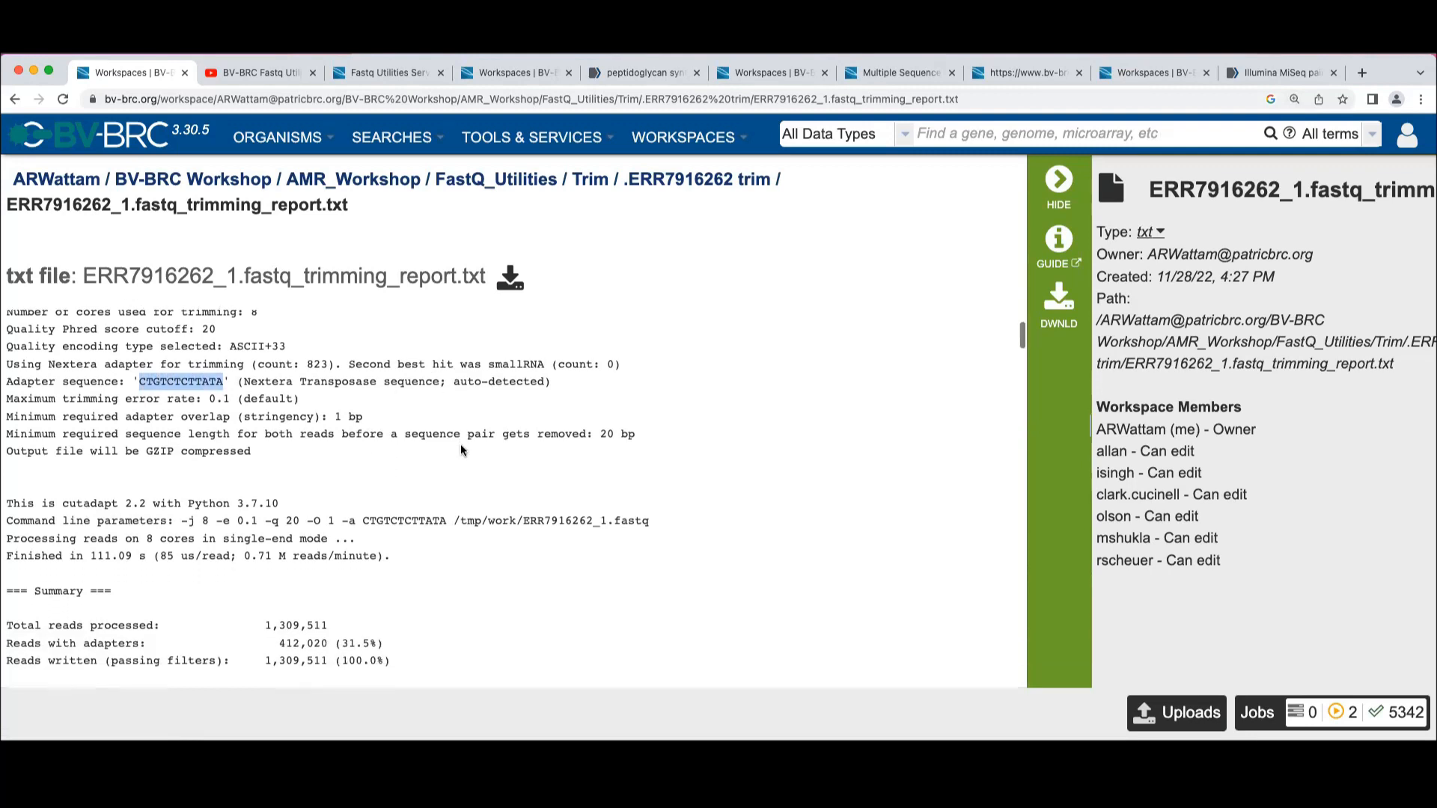
# Examine the trimming report's summary, highlighting the number of reads with adapters and the quality-trimmed base pairs.
pyautogui.scroll(-4, 461, 447)
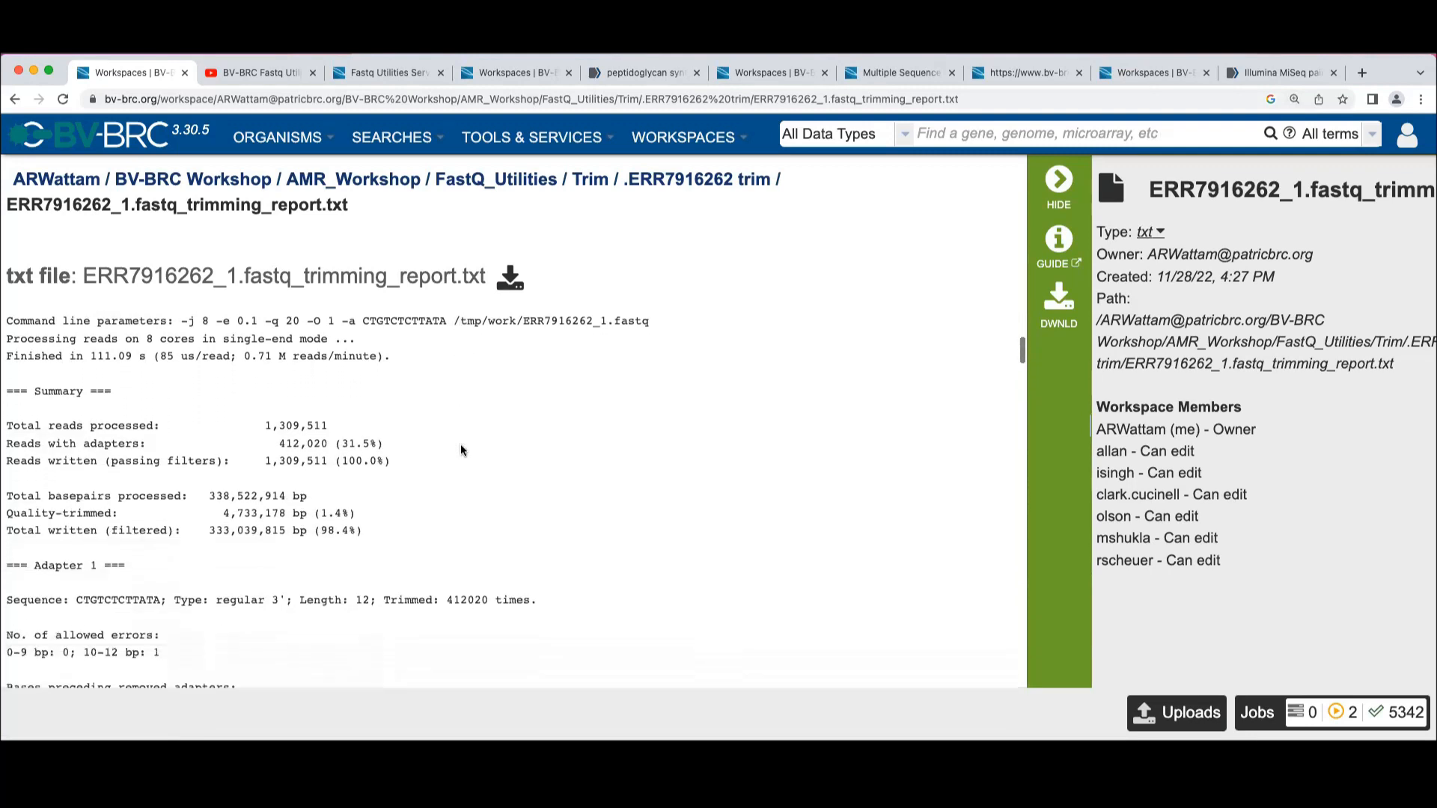
pyautogui.moveTo(334, 443); pyautogui.dragTo(272, 438)
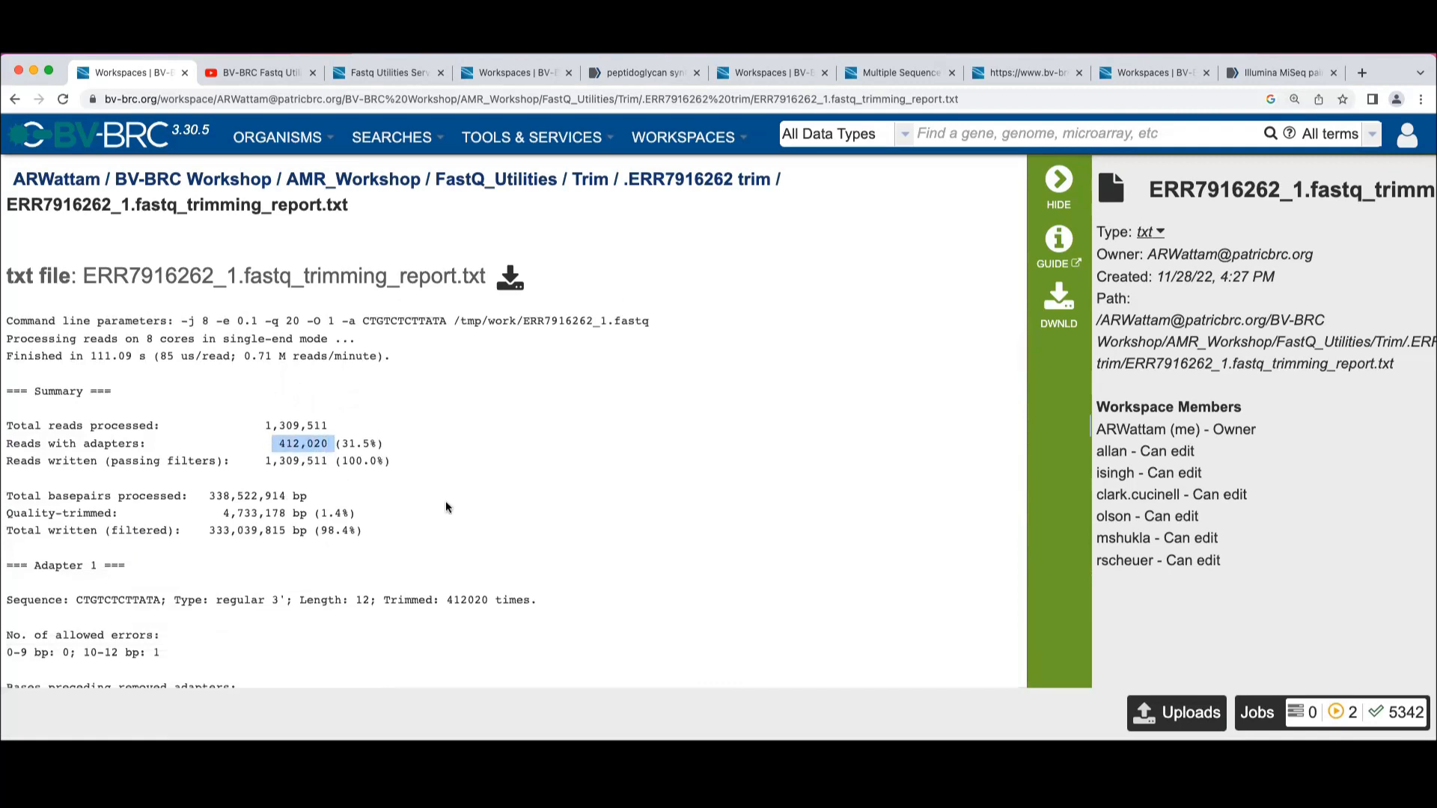
pyautogui.scroll(-2, 454, 451)
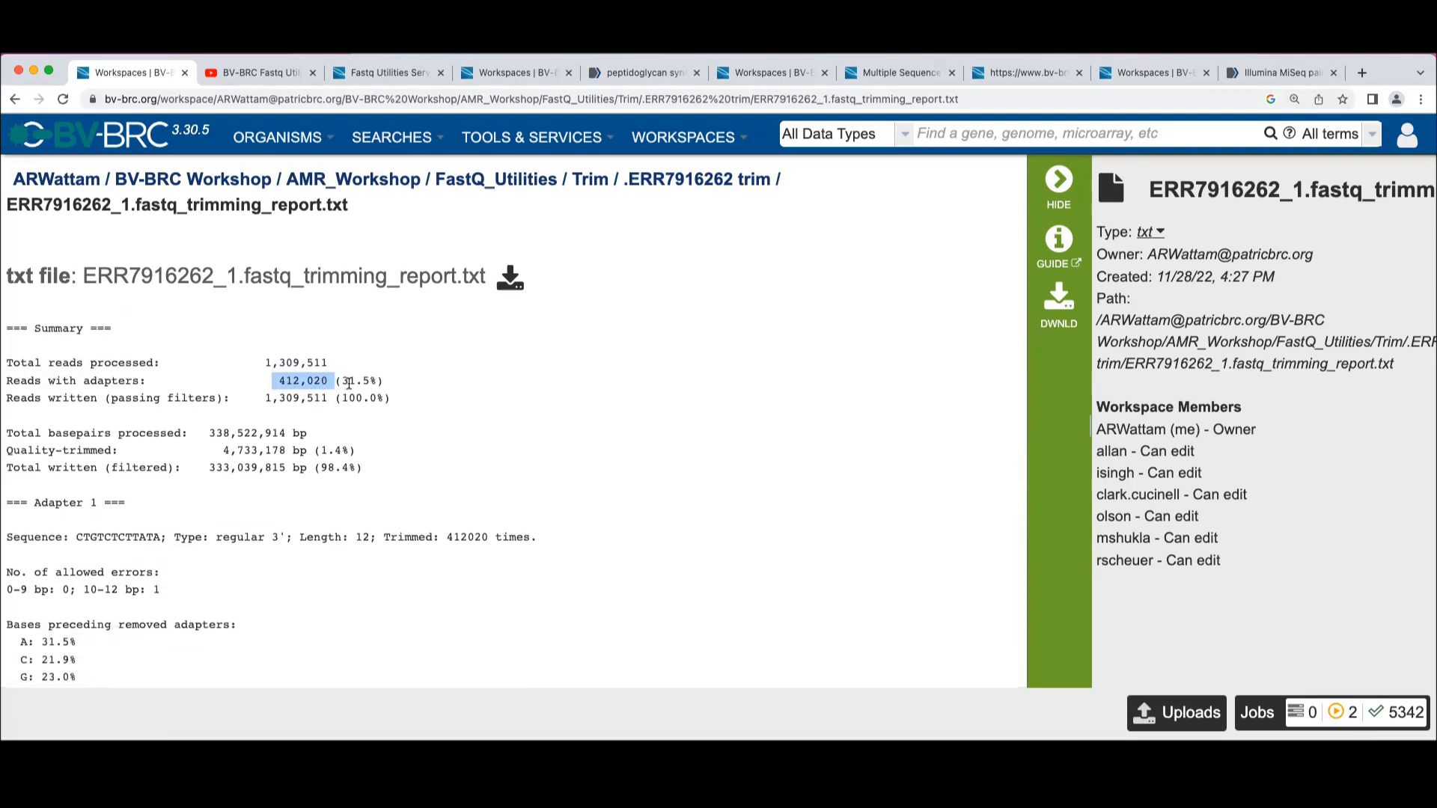
pyautogui.scroll(-2, 427, 452)
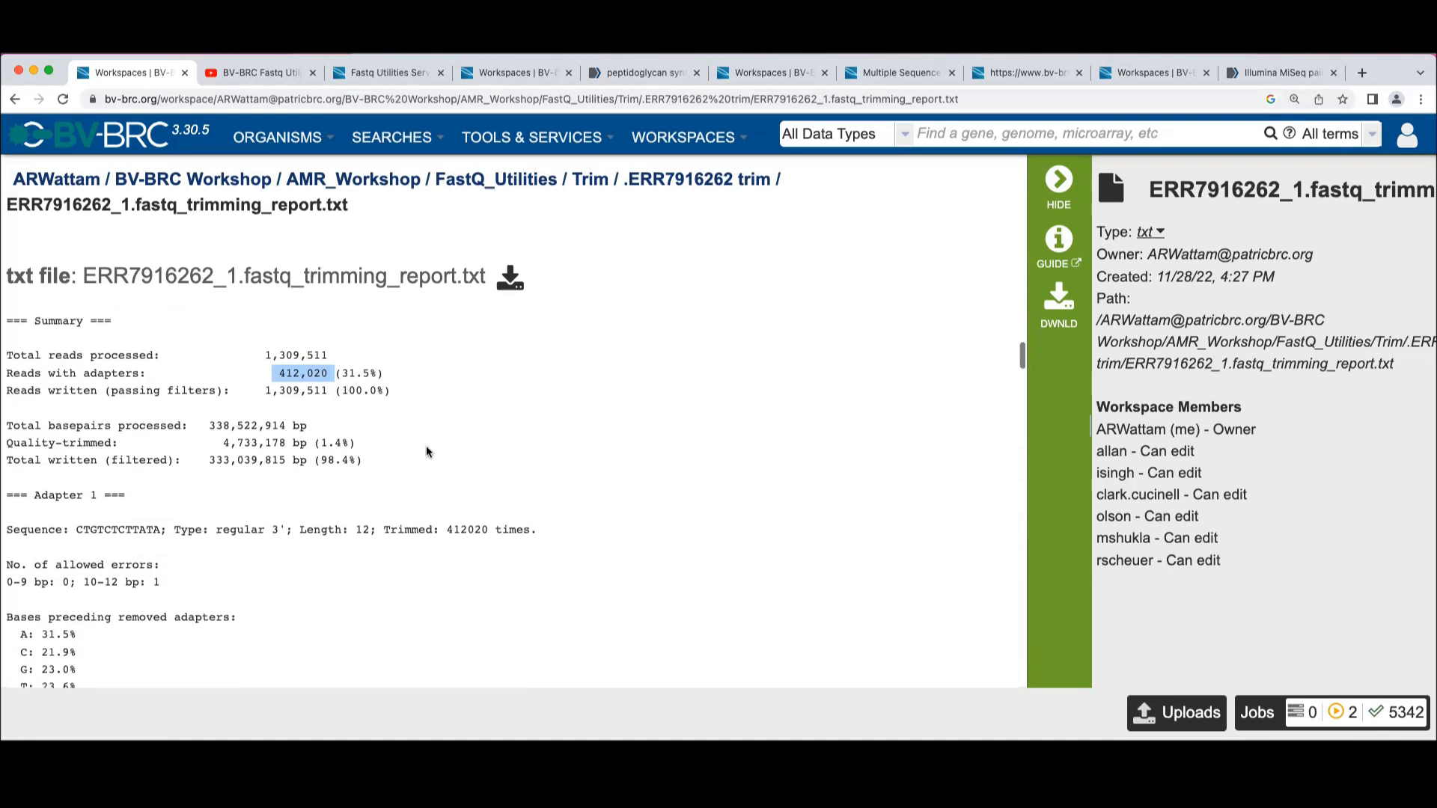
pyautogui.scroll(-1, 427, 451)
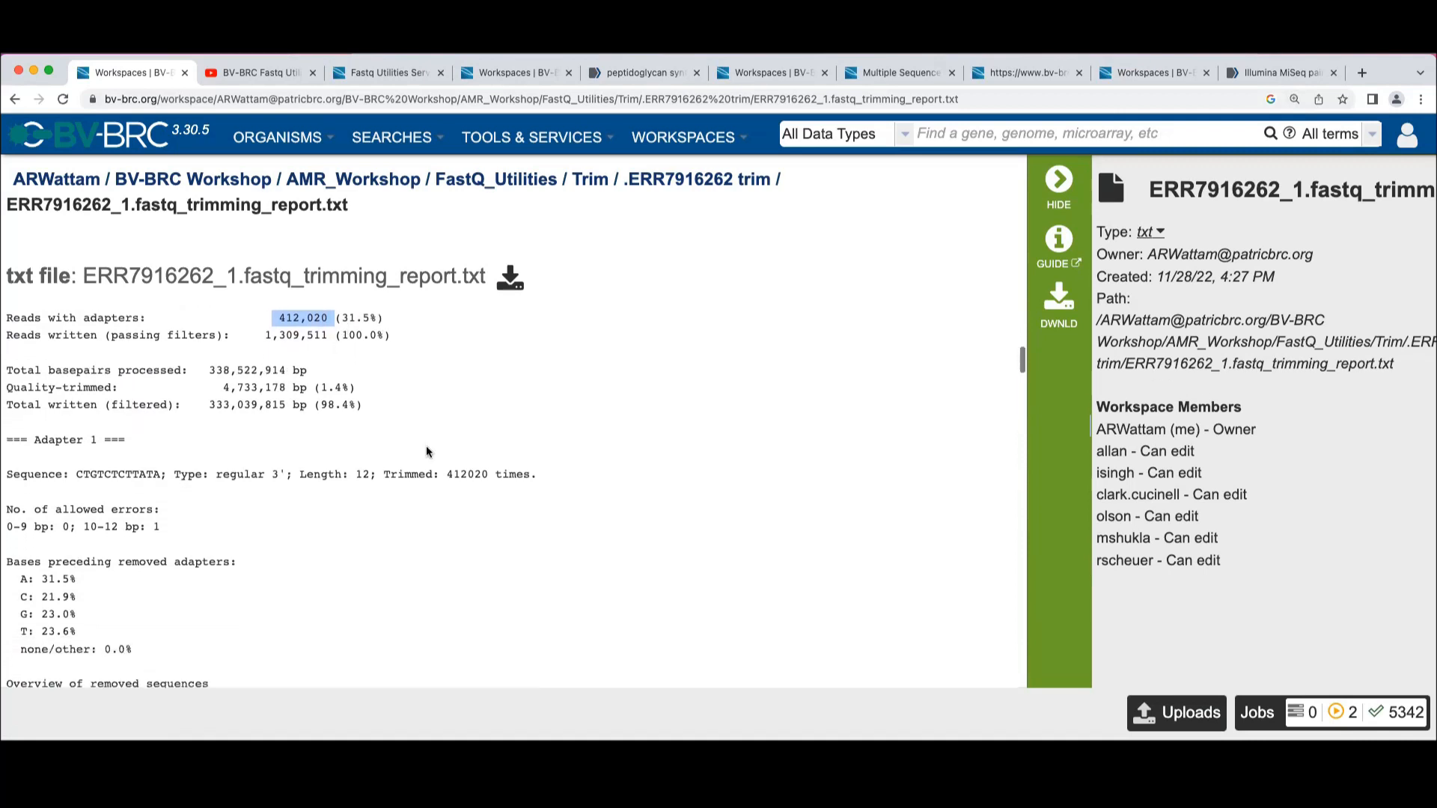
pyautogui.doubleClick(284, 384)
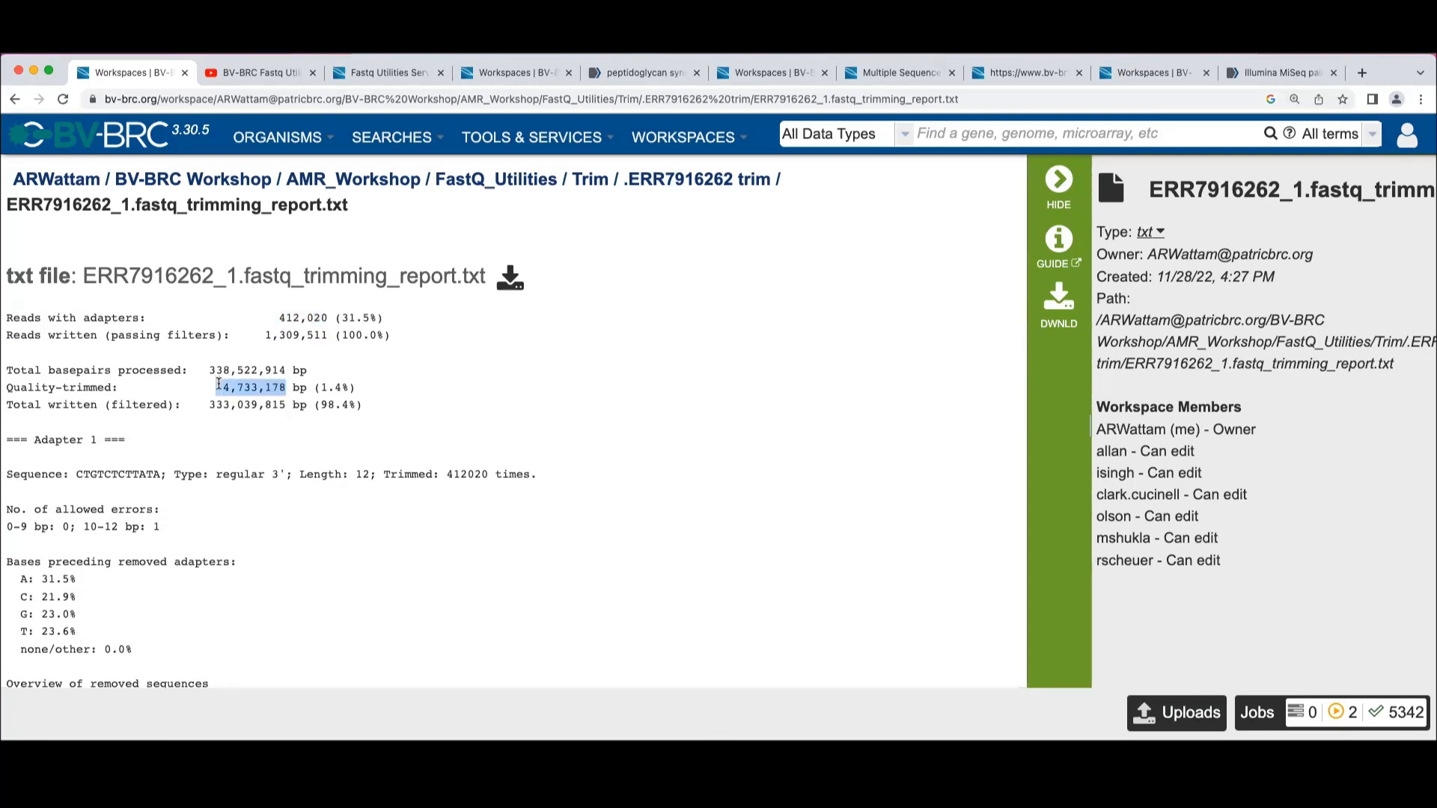
# Look through the Adapter 1 section and the overview of removed sequences in the trimming report.
pyautogui.scroll(-2, 333, 459)
pyautogui.scroll(-2, 334, 460)
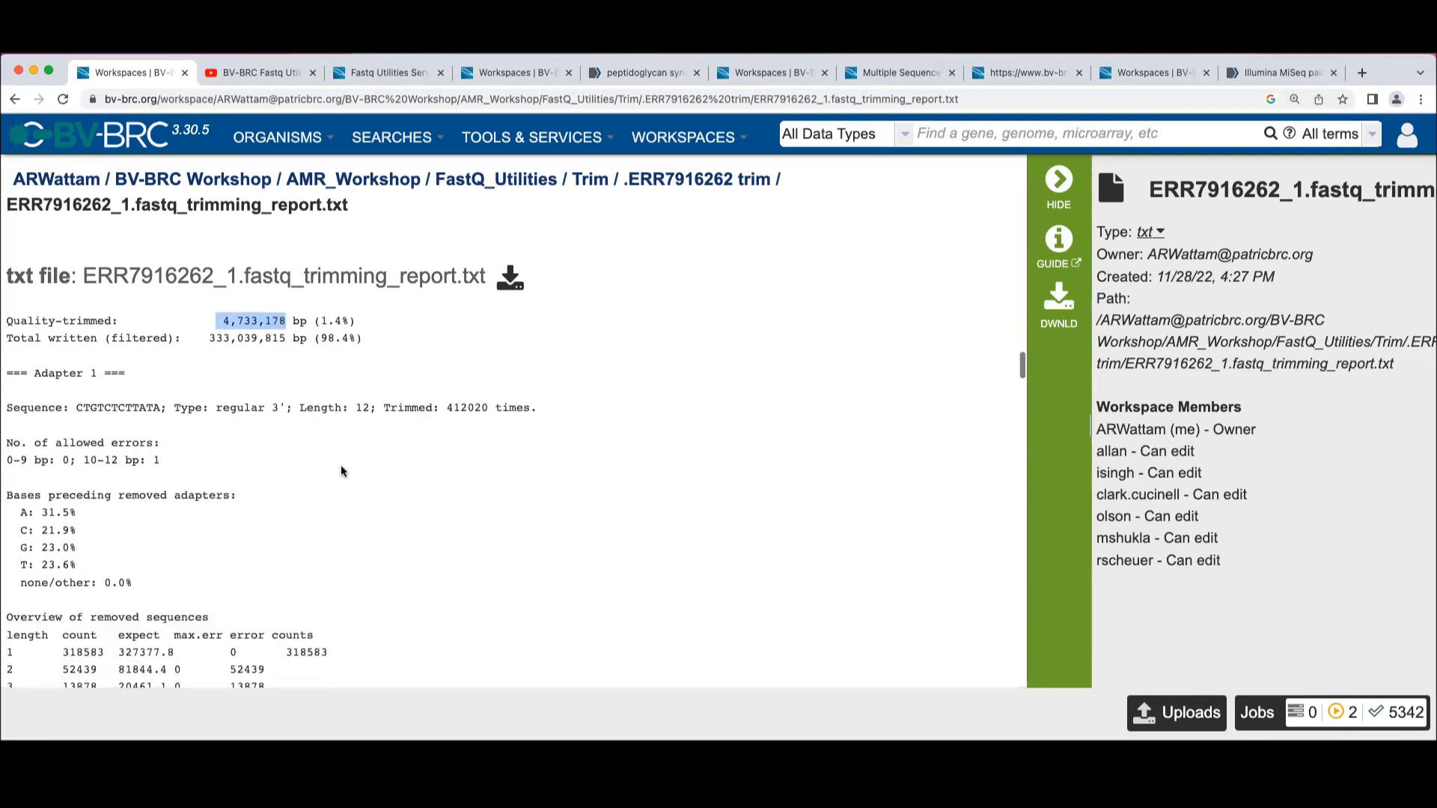
pyautogui.scroll(-18, 341, 470)
pyautogui.scroll(-20, 341, 470)
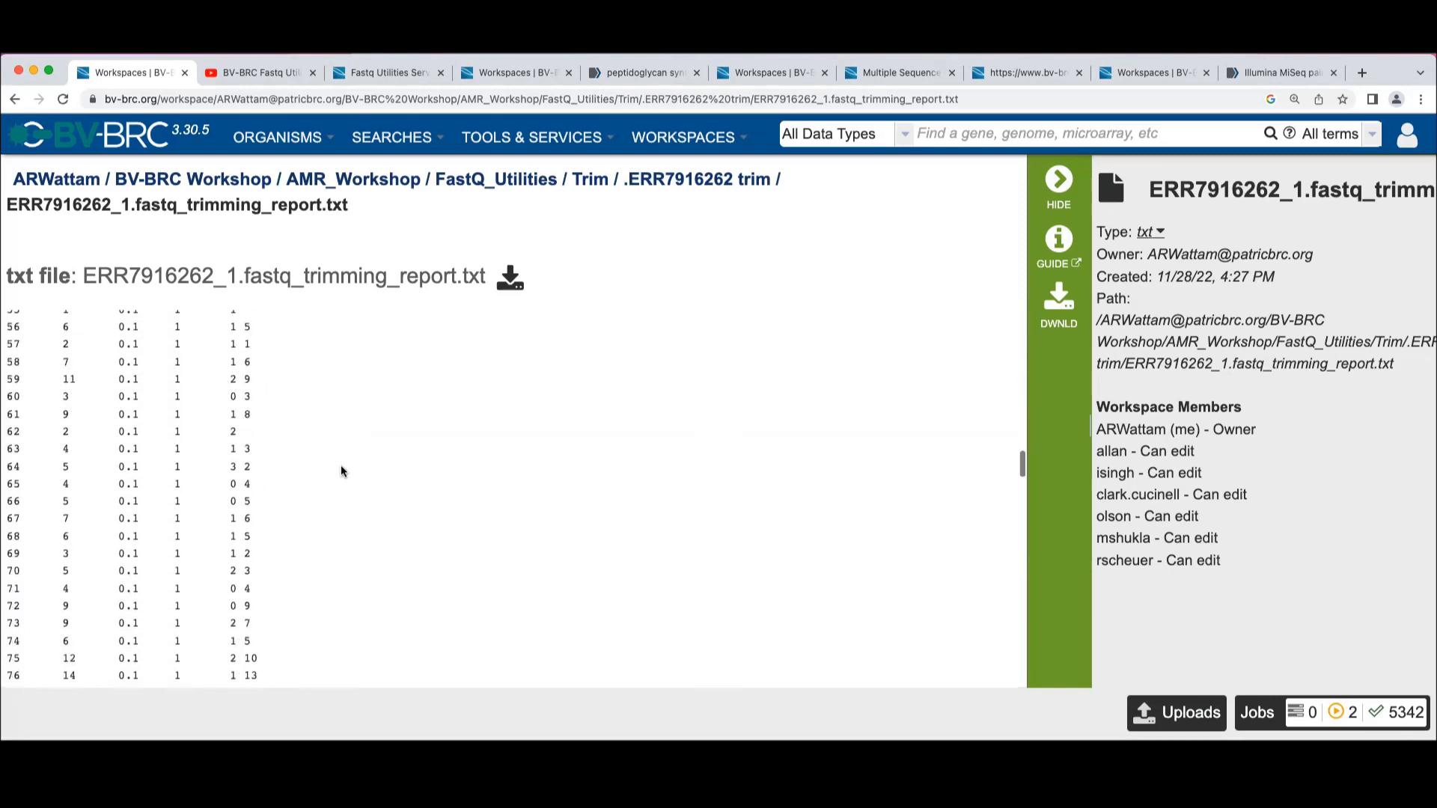
# Skim the remaining length table of removed sequences and return to the start of the trimming report.
pyautogui.scroll(-20, 341, 470)
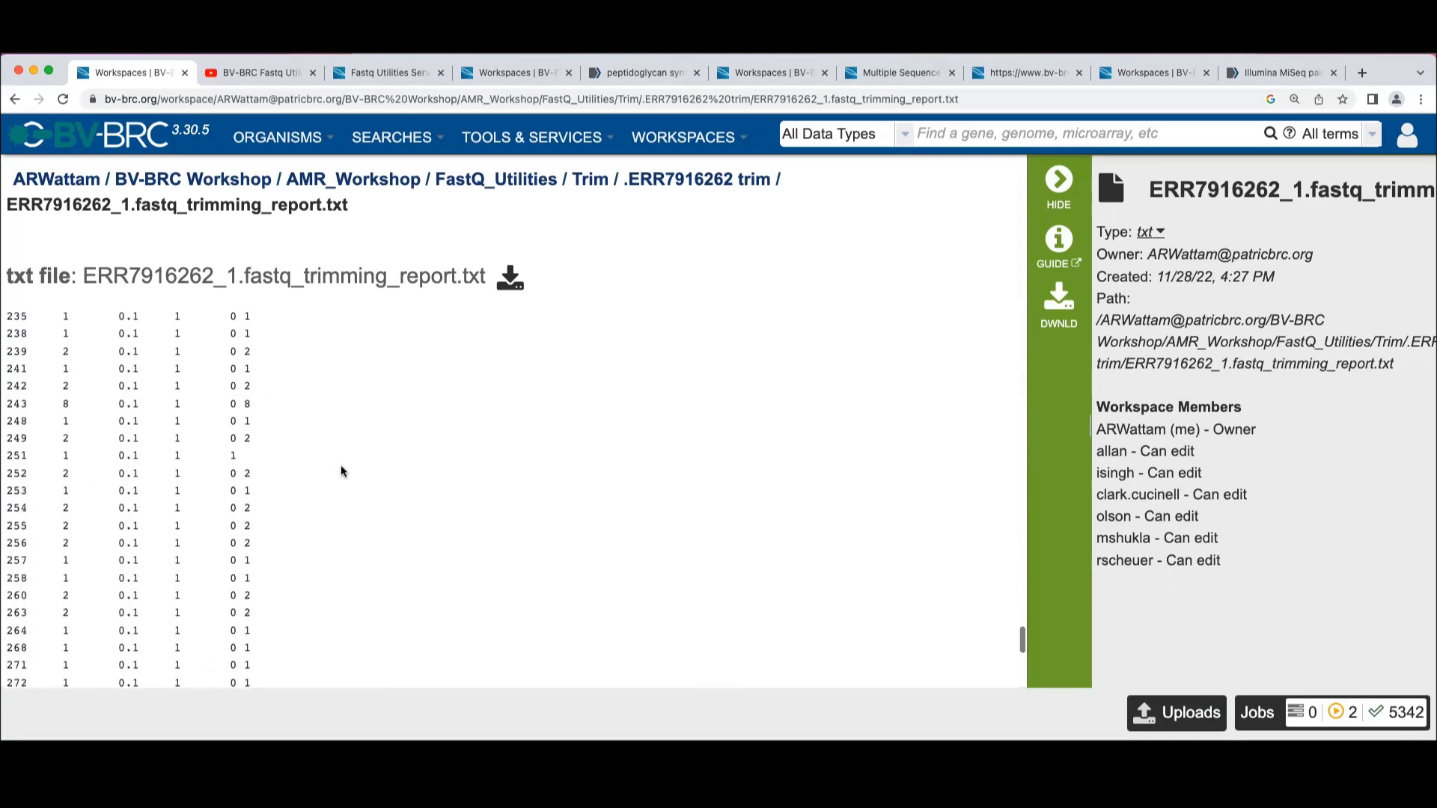
pyautogui.scroll(20, 341, 470)
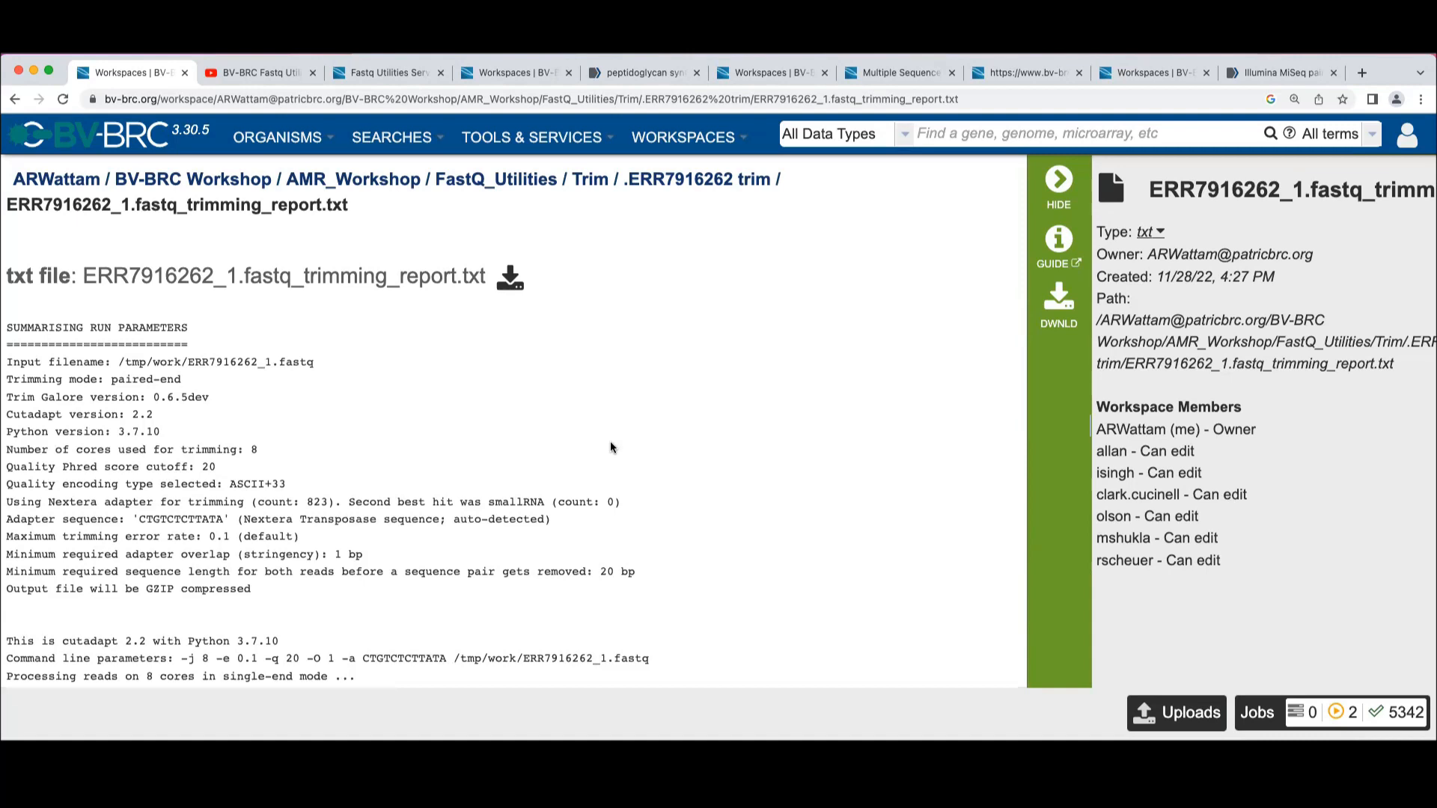
# Open the April_workshop_test_Align-Human_ERR7916262 job result in FastQ_Utilities' Align folder and look through its output files.
pyautogui.click(515, 183)
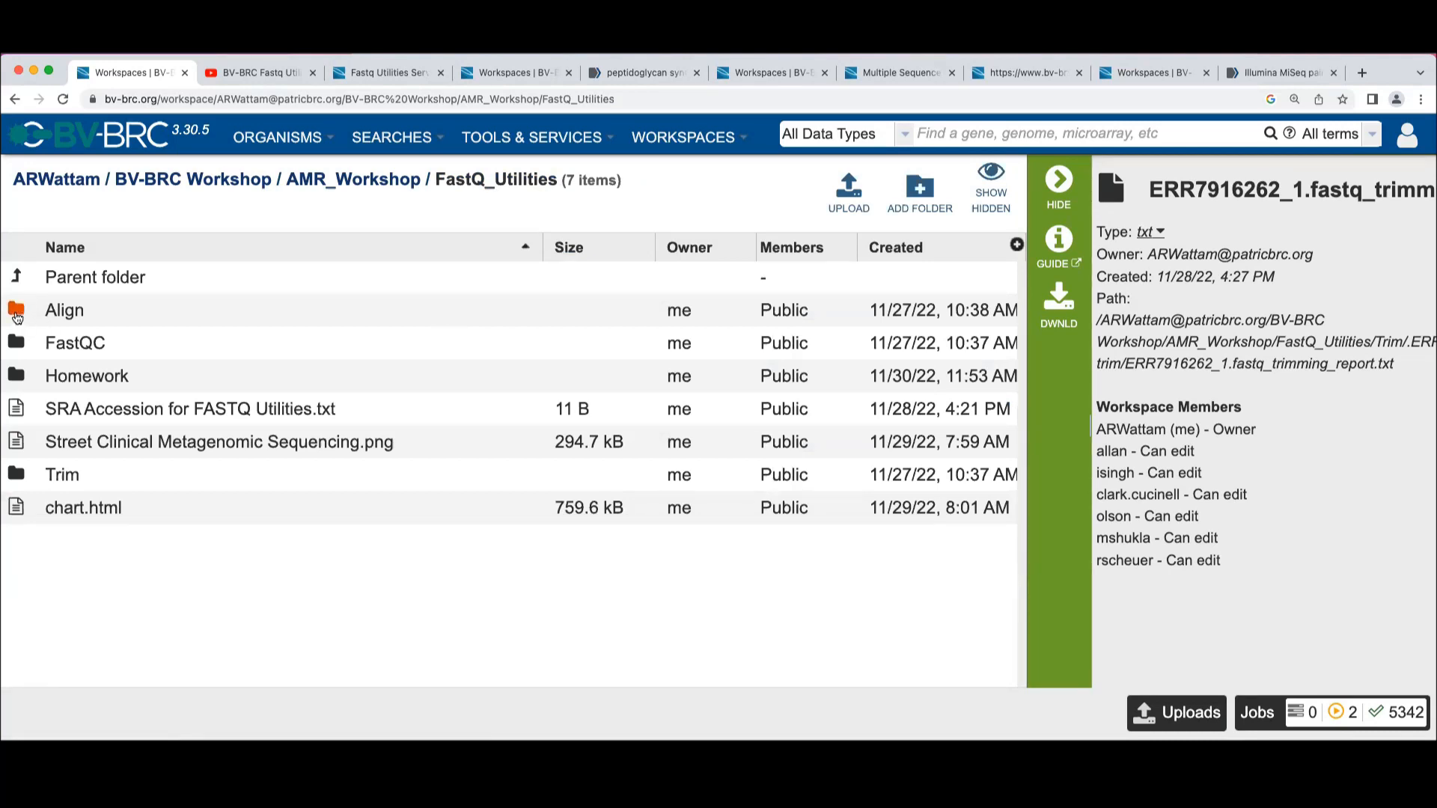
pyautogui.click(16, 314)
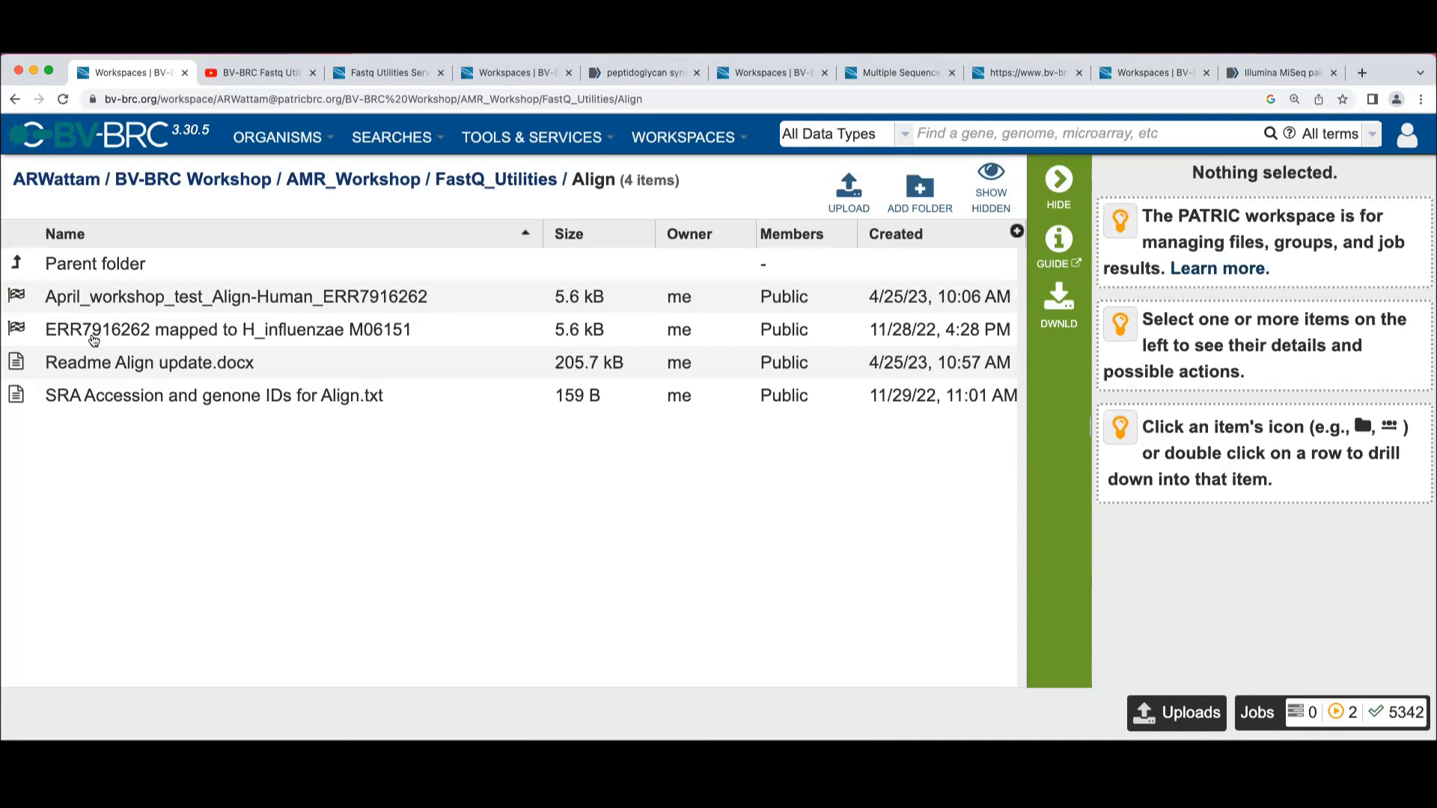
pyautogui.click(21, 299)
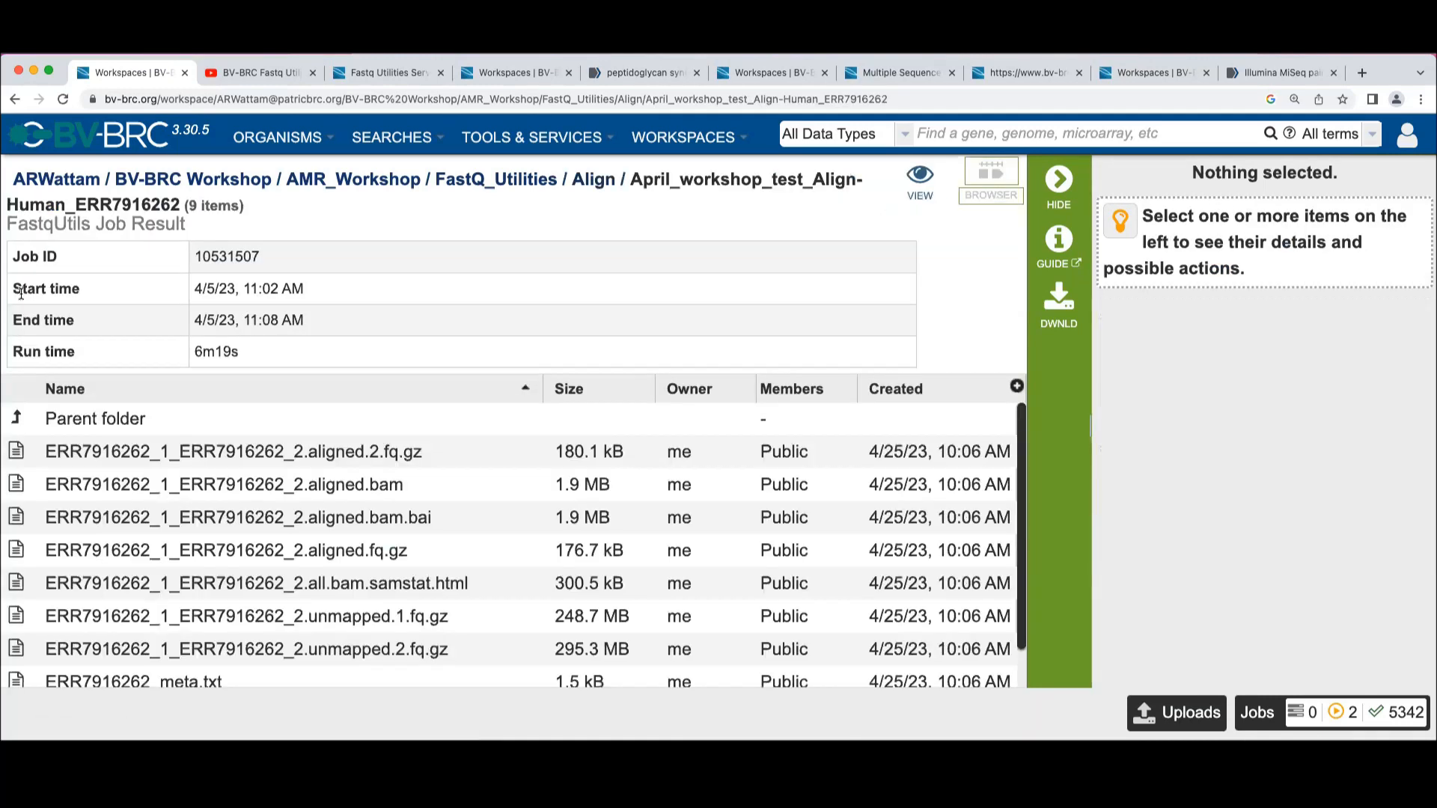
pyautogui.scroll(-1, 413, 467)
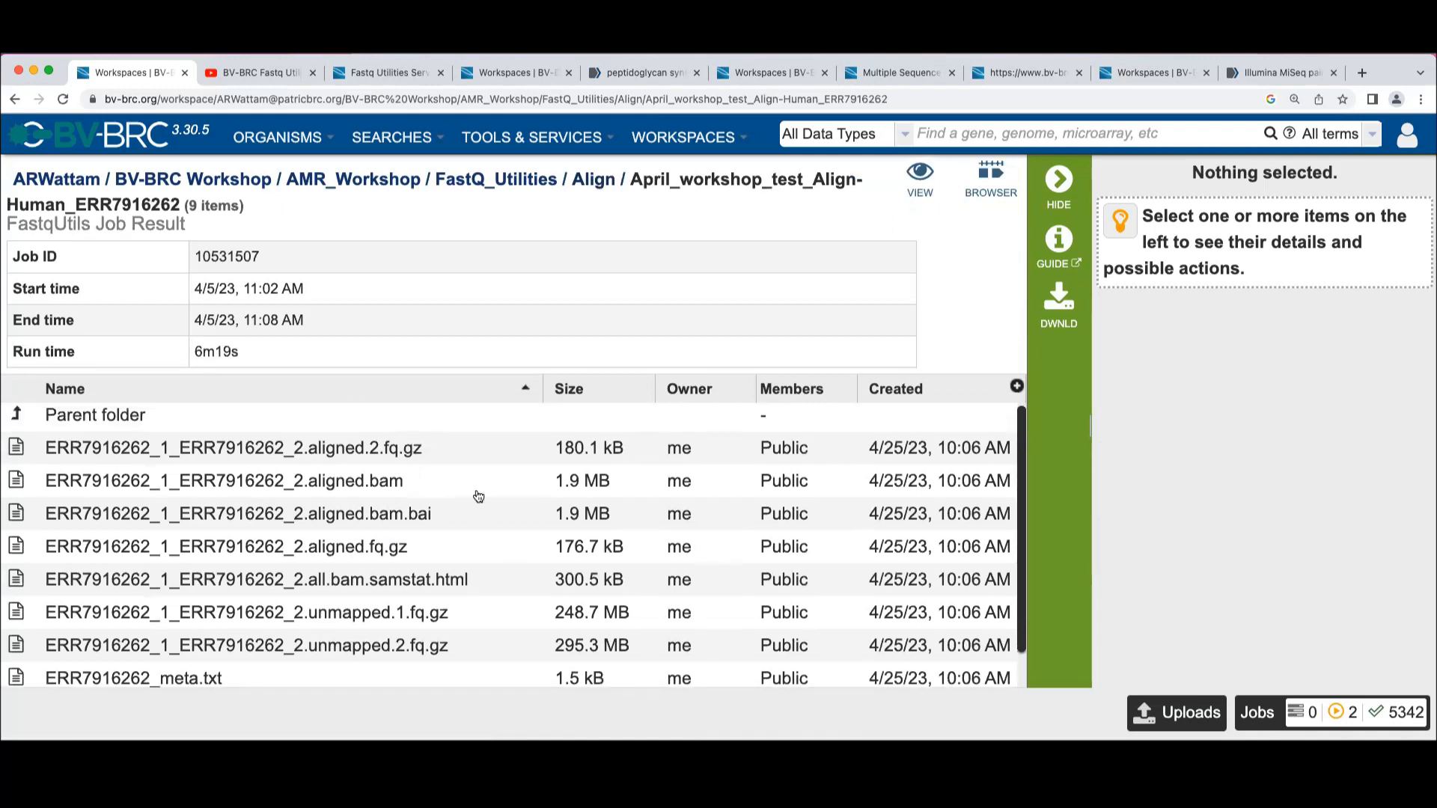
pyautogui.scroll(-1, 479, 496)
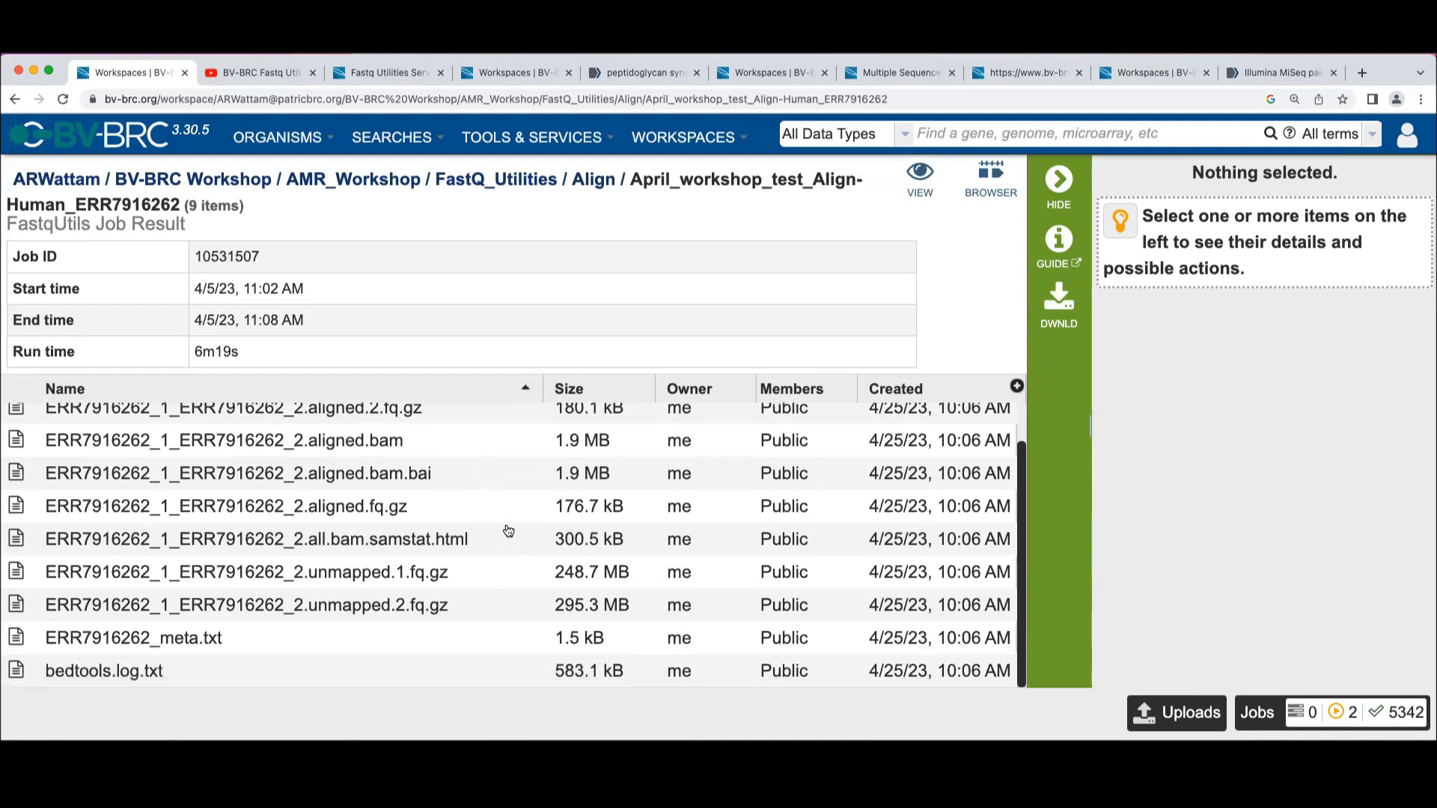
pyautogui.scroll(1, 510, 530)
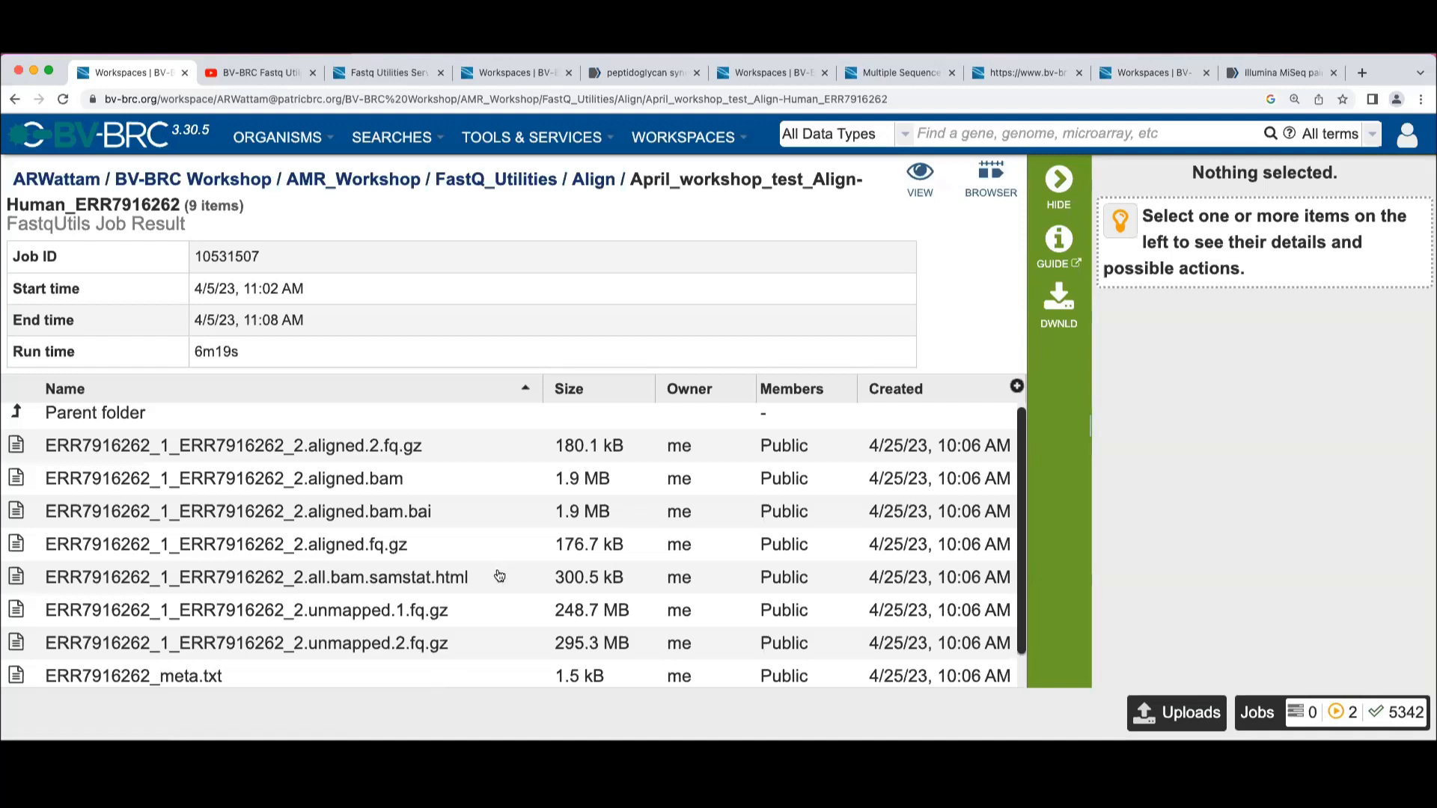
pyautogui.scroll(-1, 497, 575)
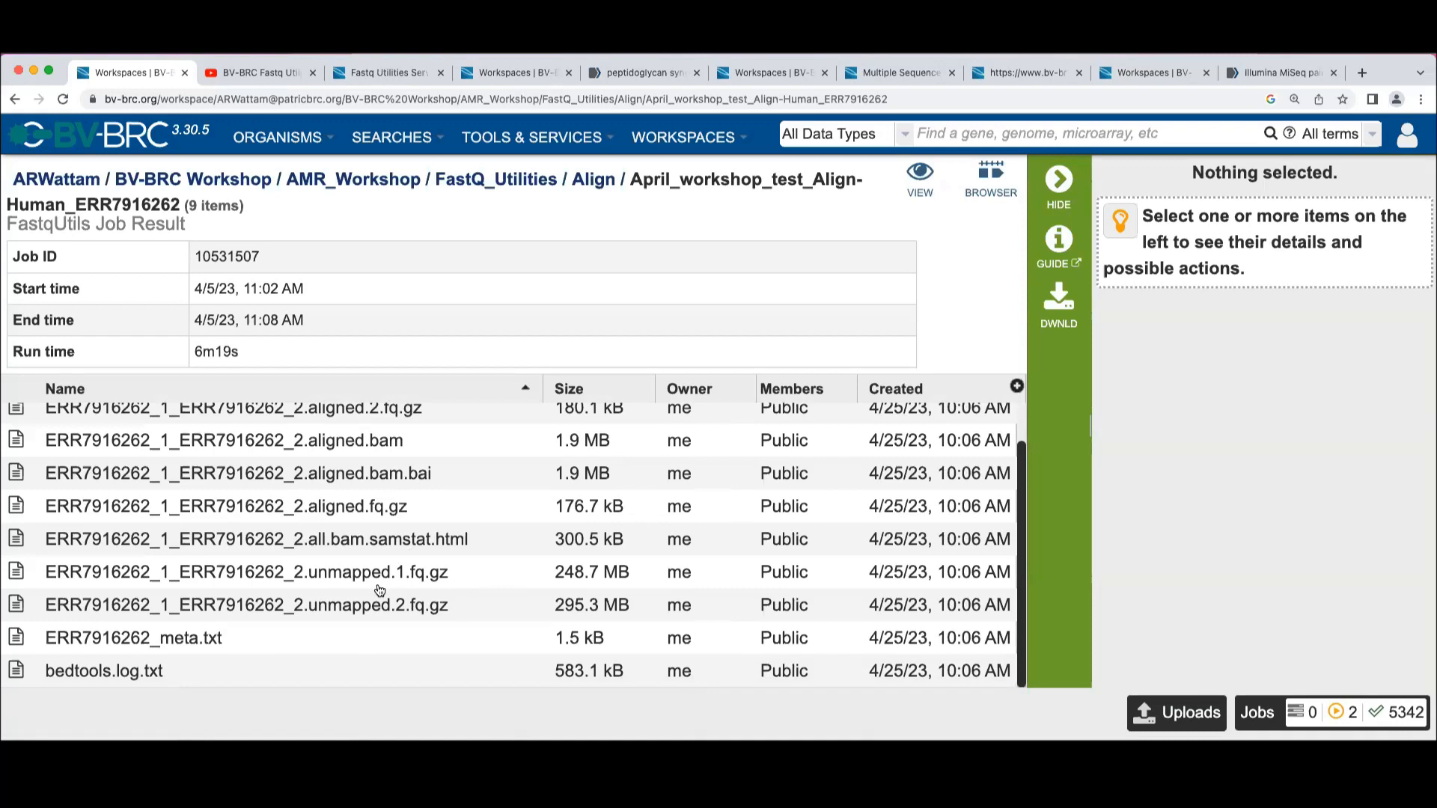
# Return to the Align folder, reopen the human alignment job result and review its list of output files.
pyautogui.click(598, 181)
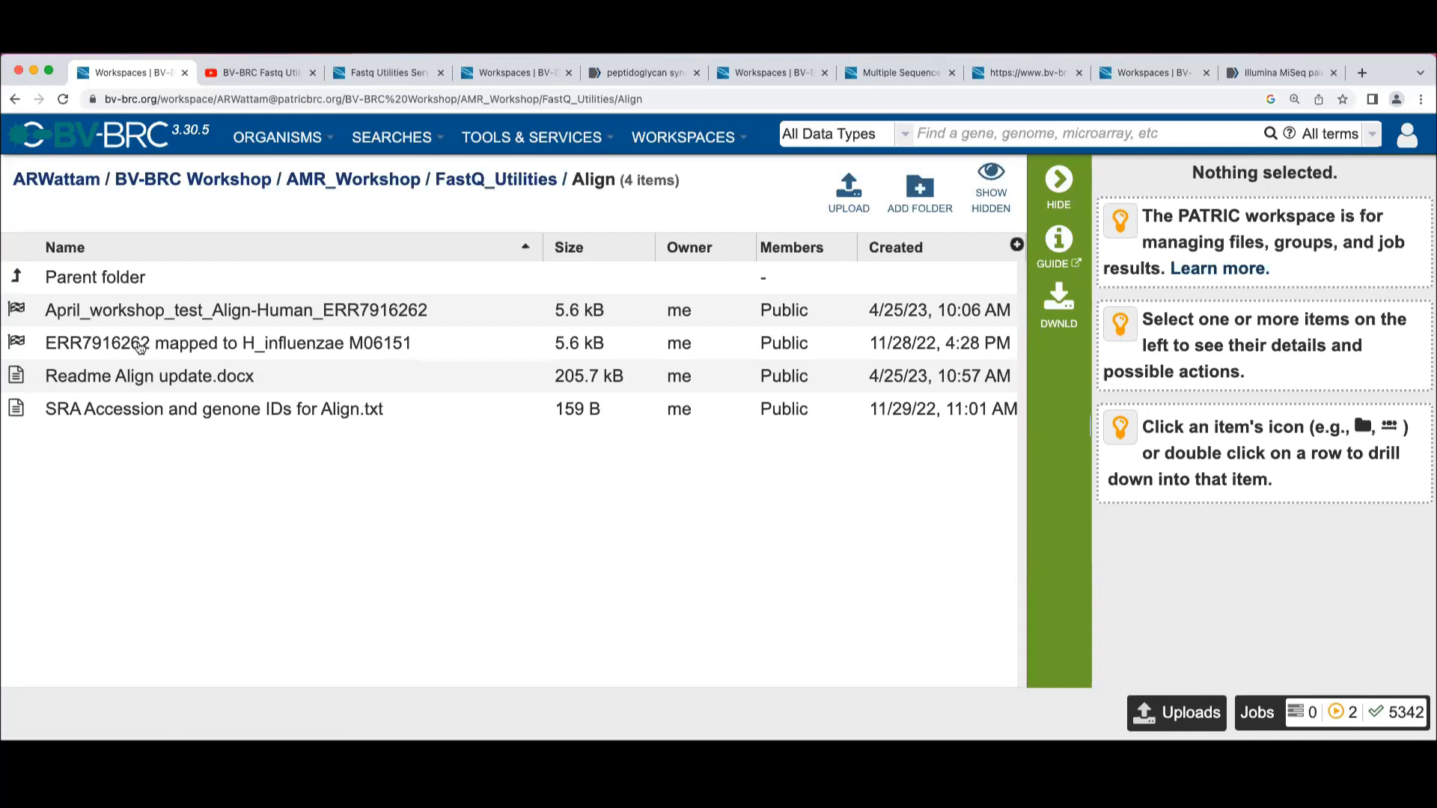
pyautogui.click(17, 309)
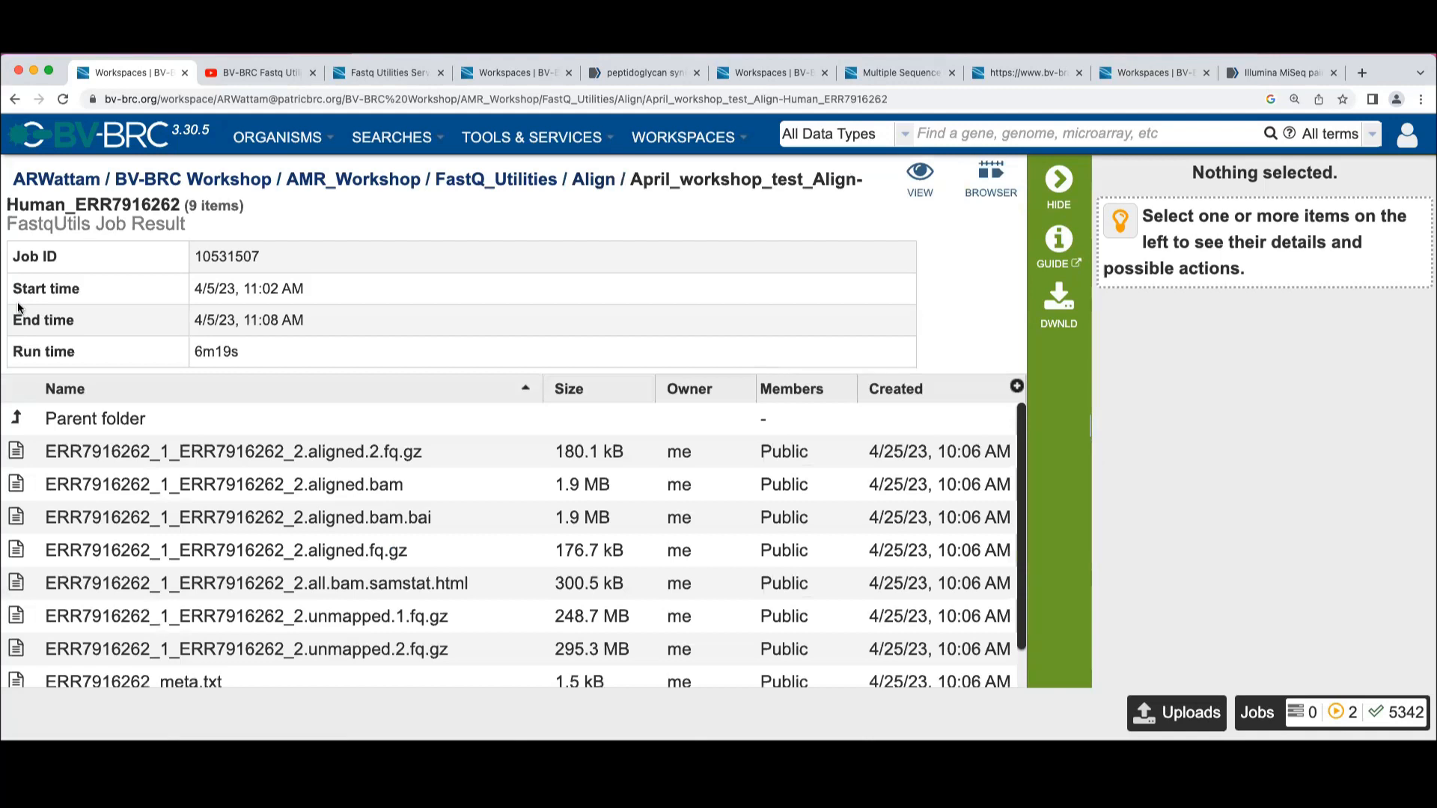
pyautogui.scroll(-2, 504, 511)
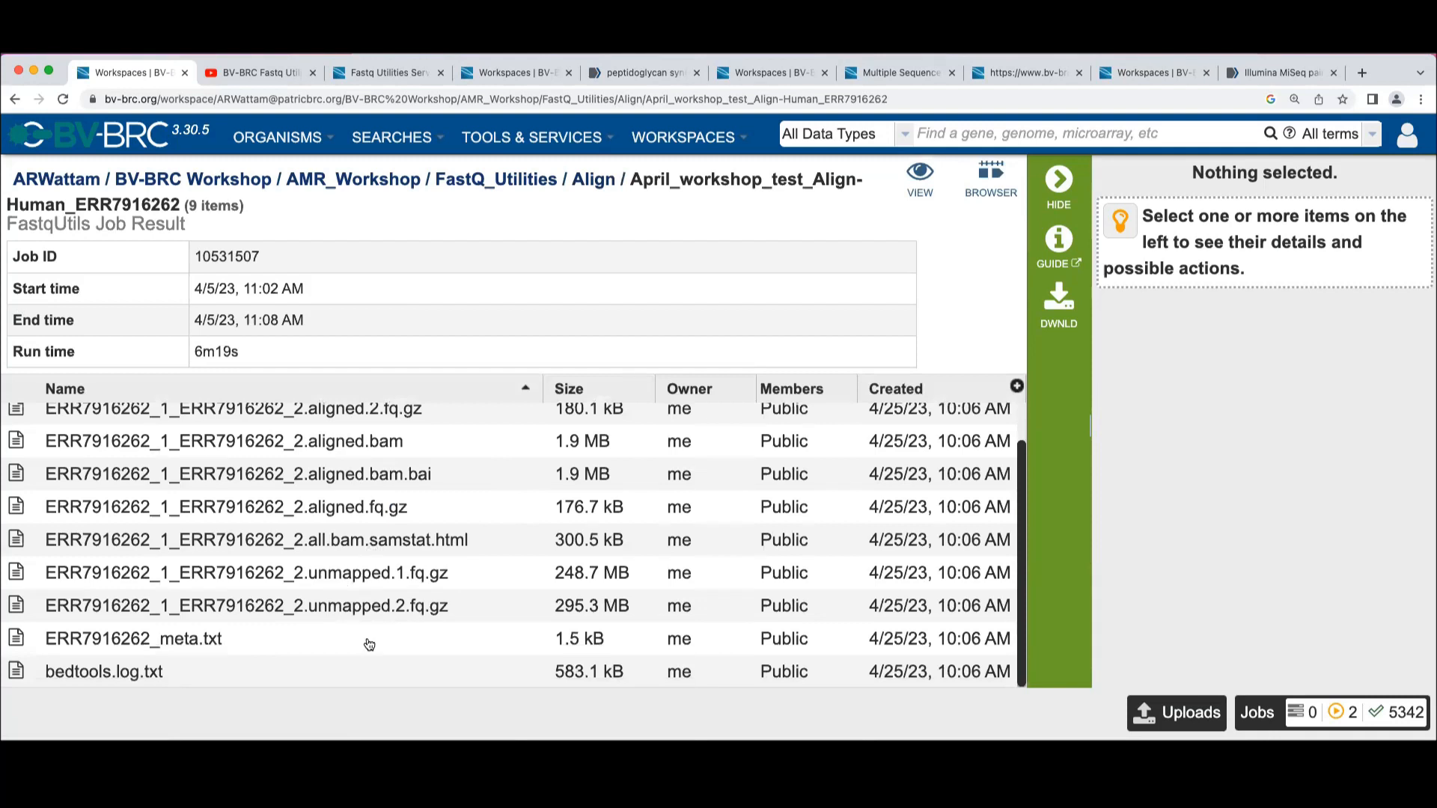
pyautogui.scroll(2, 511, 542)
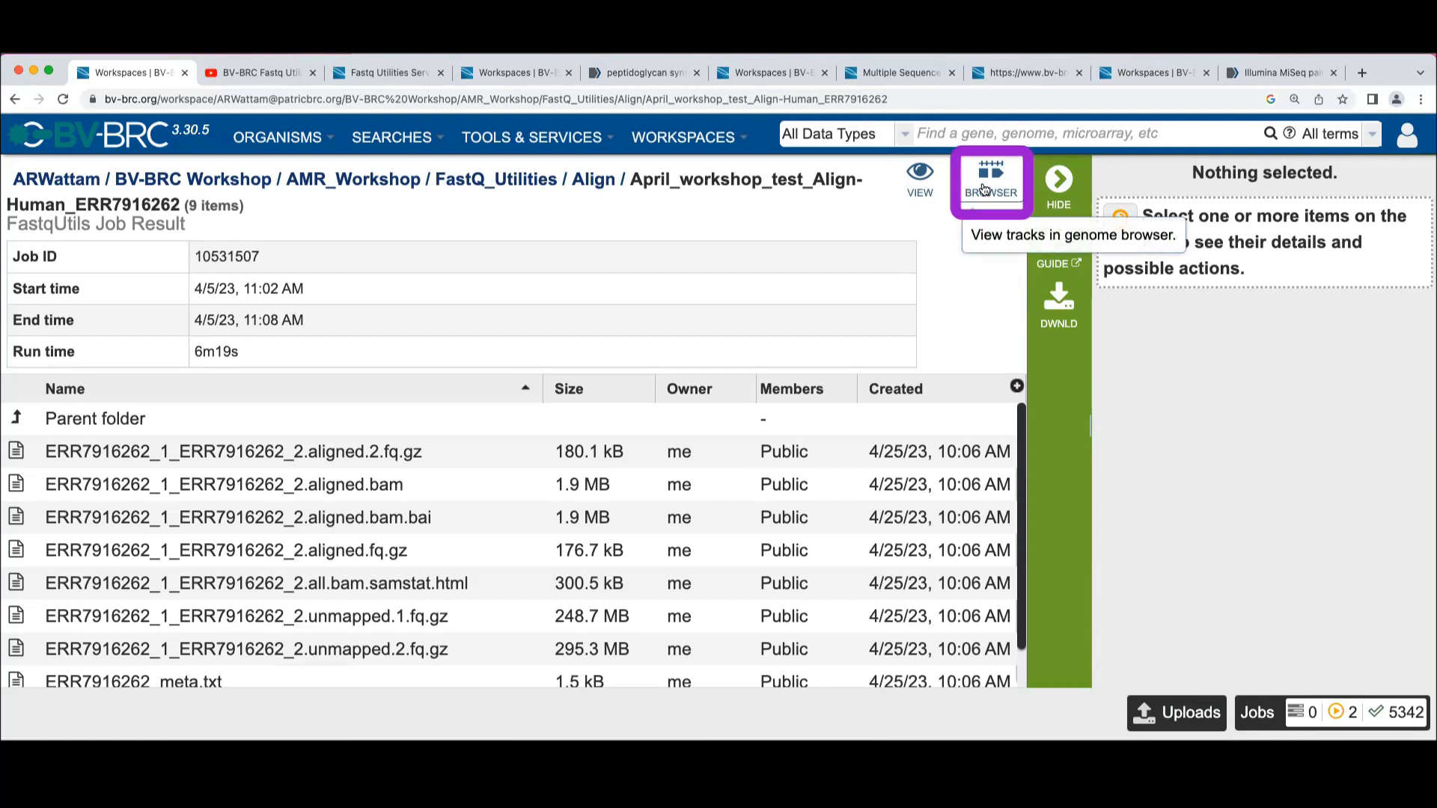
pyautogui.scroll(-2, 456, 531)
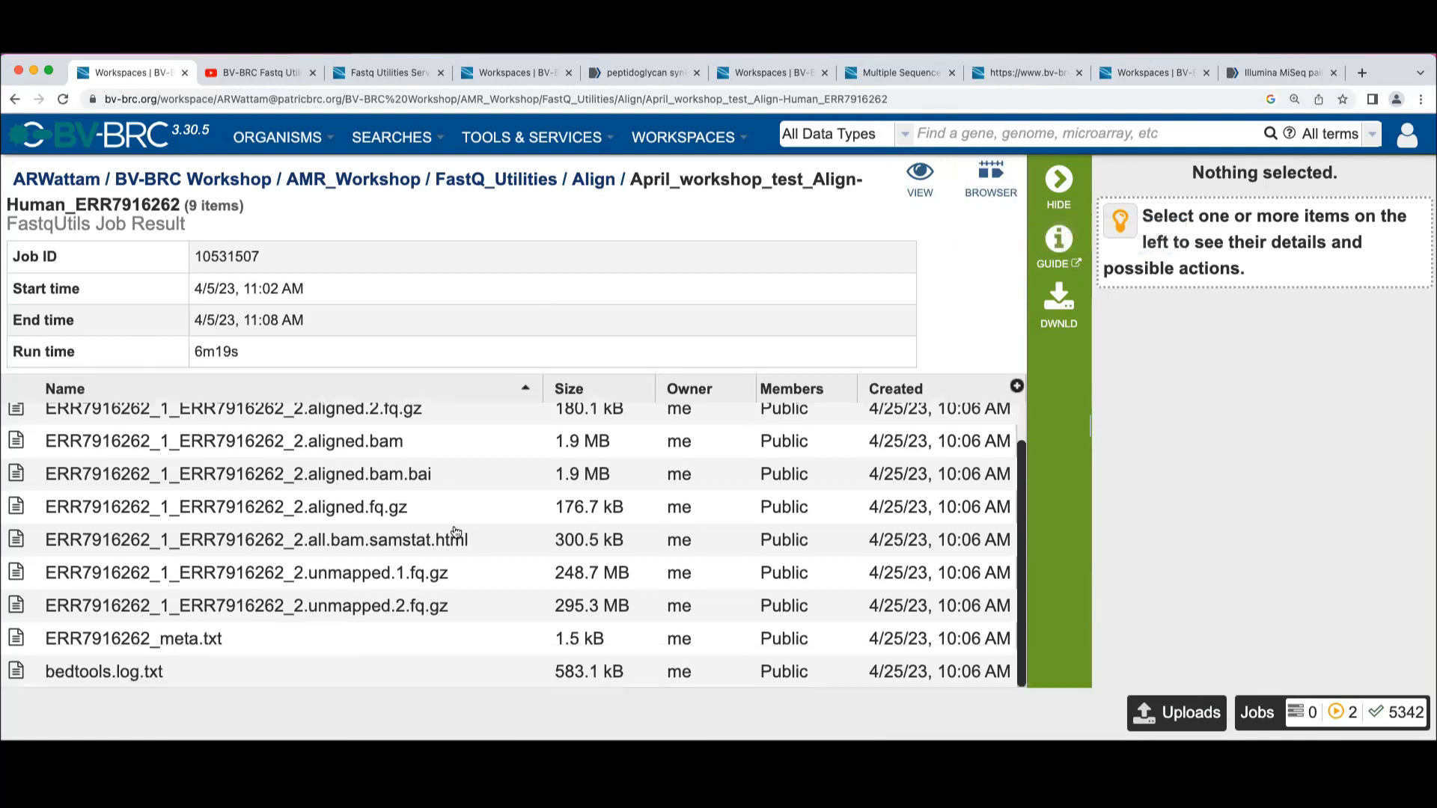
# View the human job's ERR7916262_1_ERR7916262_2.all.bam.samstat.html report, hide the details pane and examine the mapping statistics table.
pyautogui.click(516, 544)
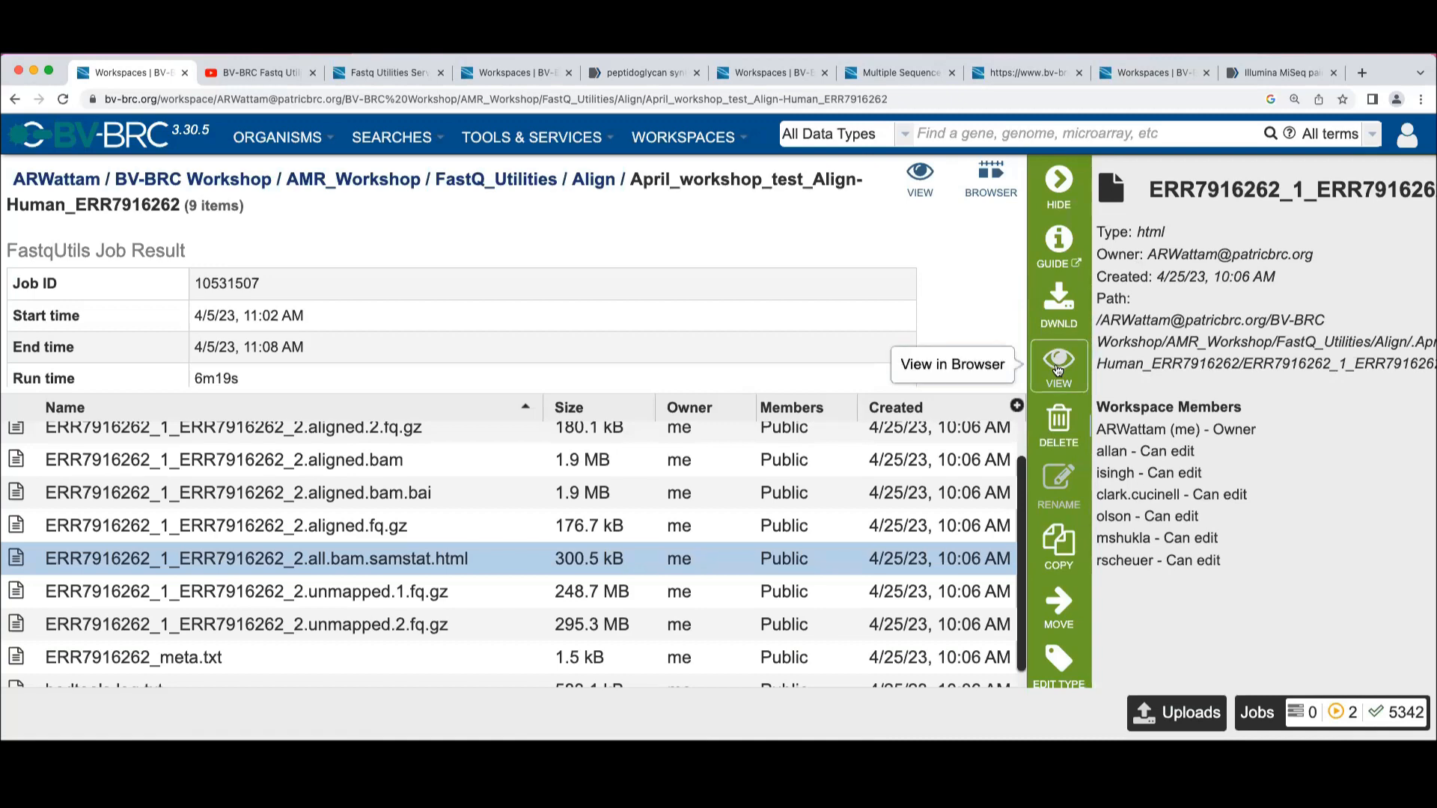
pyautogui.click(1057, 370)
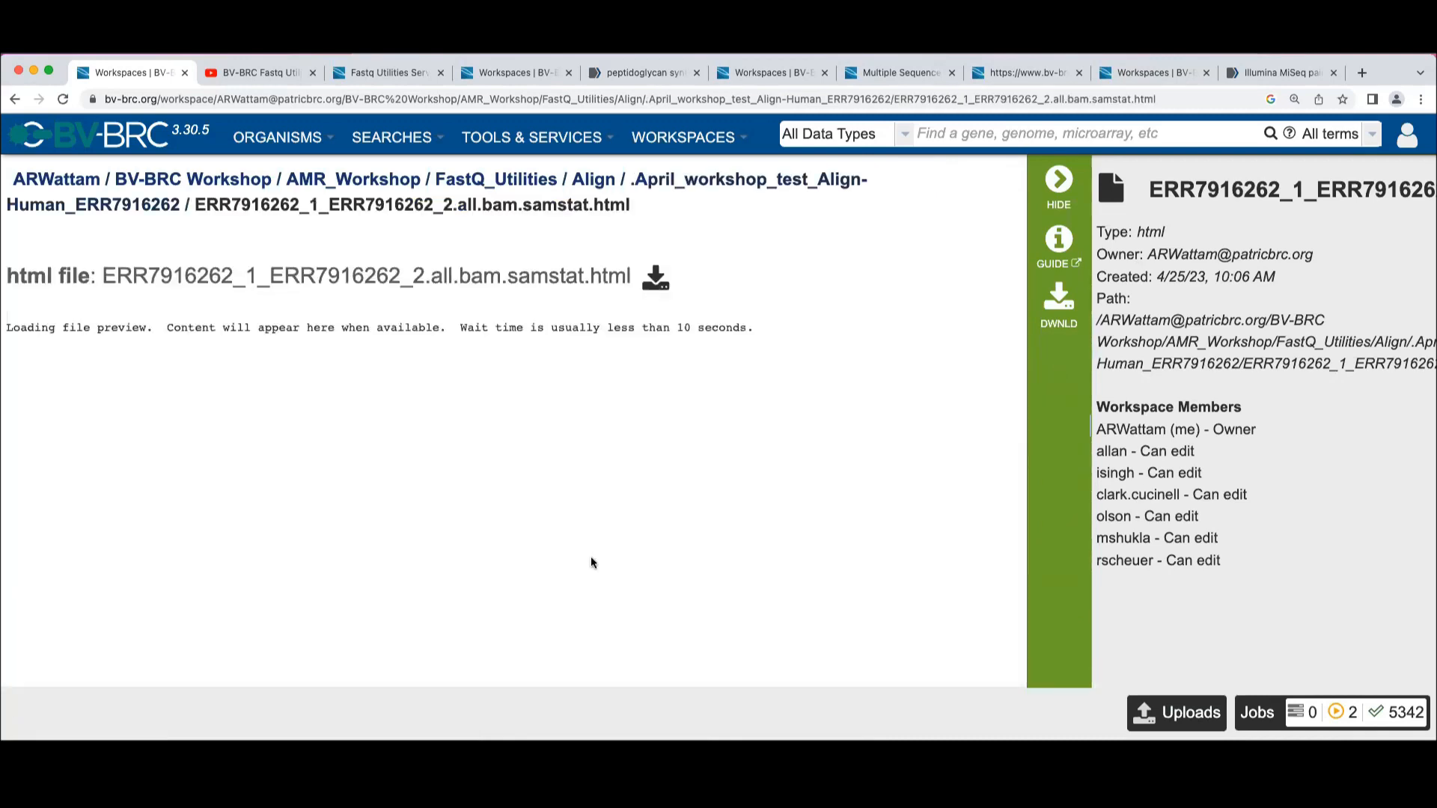
pyautogui.scroll(-5, 654, 515)
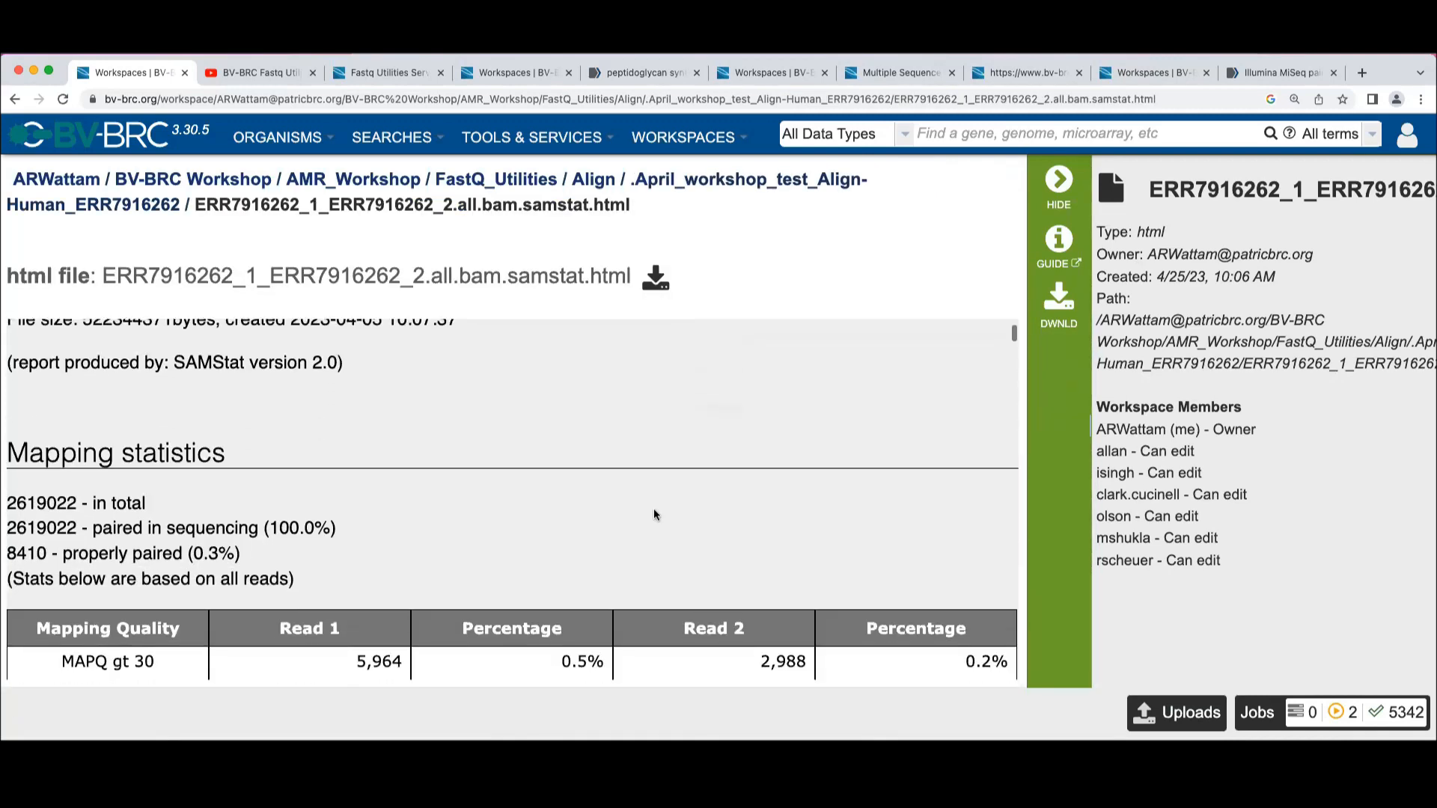
pyautogui.scroll(-2, 654, 515)
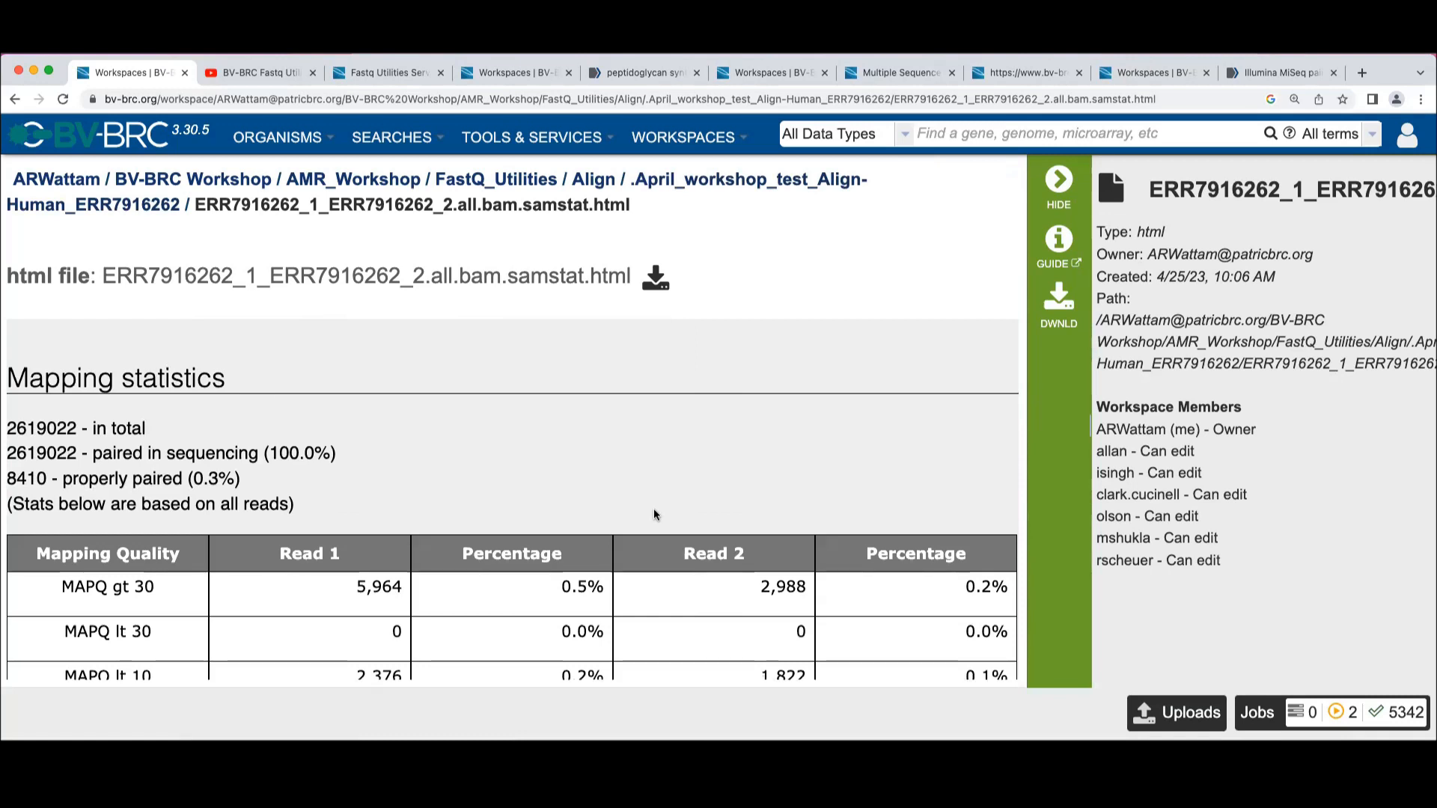
pyautogui.scroll(-2, 653, 515)
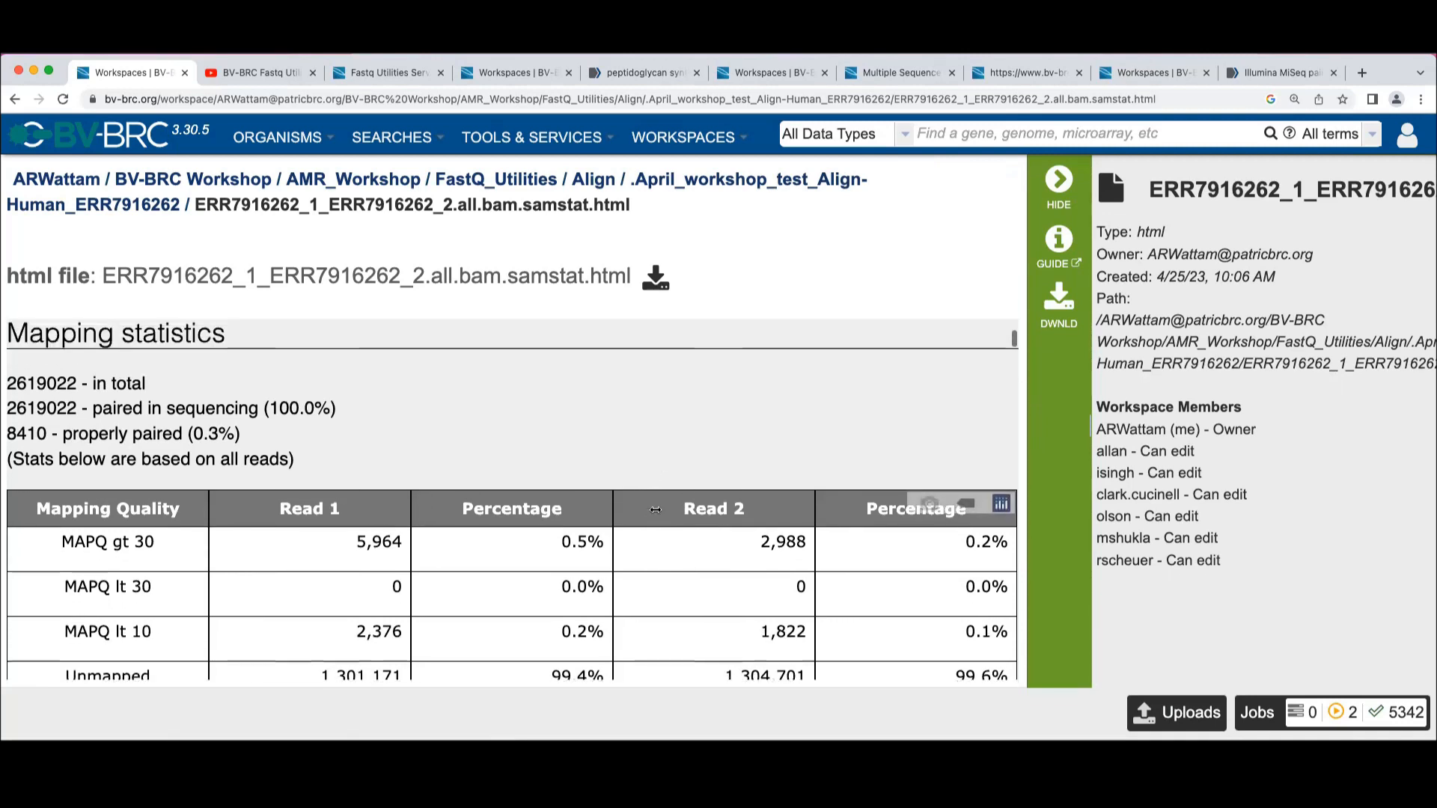
pyautogui.scroll(-1, 654, 513)
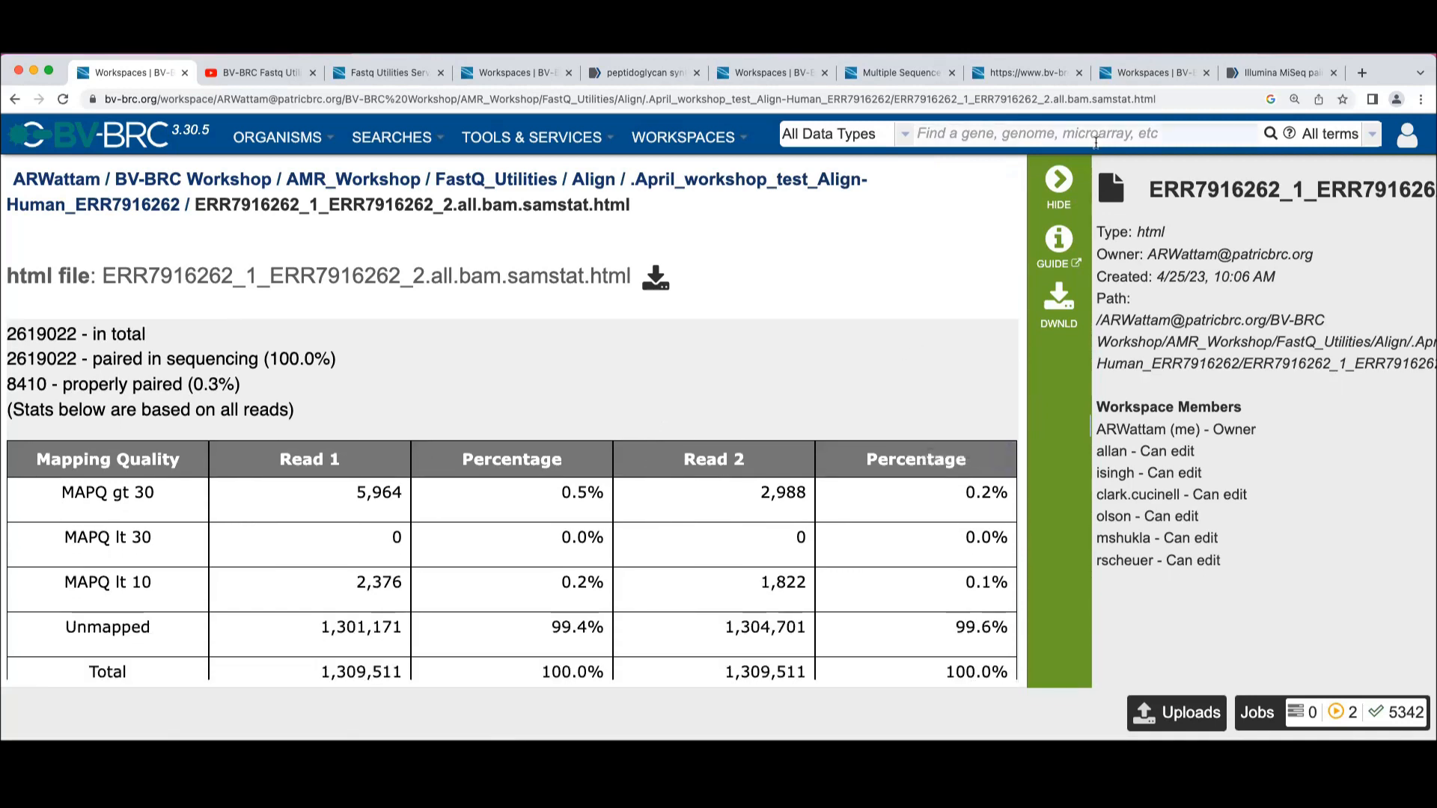
pyautogui.click(1064, 182)
pyautogui.scroll(-2, 932, 352)
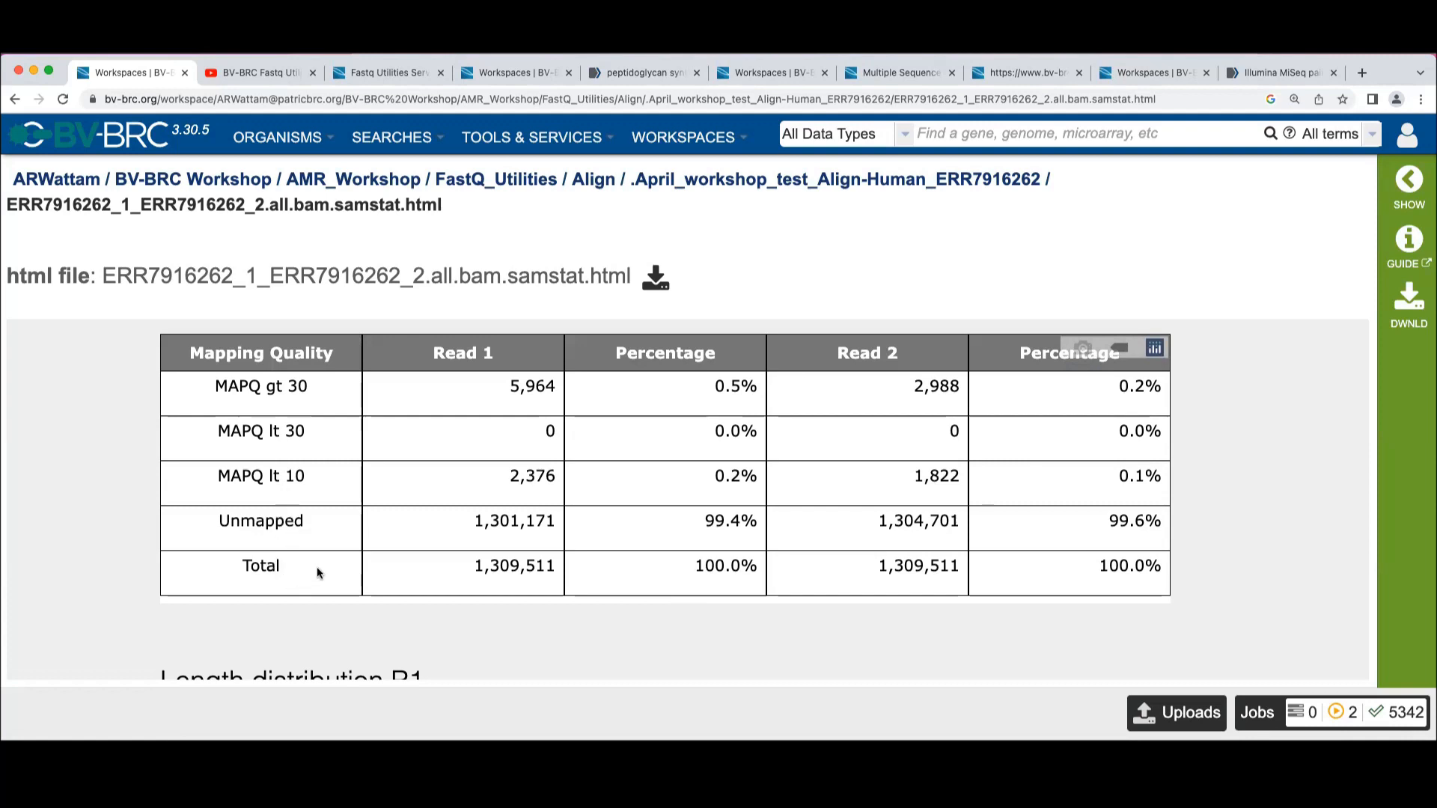
# Look through the length distribution plots in the SAMStat report and return to its beginning.
pyautogui.scroll(-8, 473, 585)
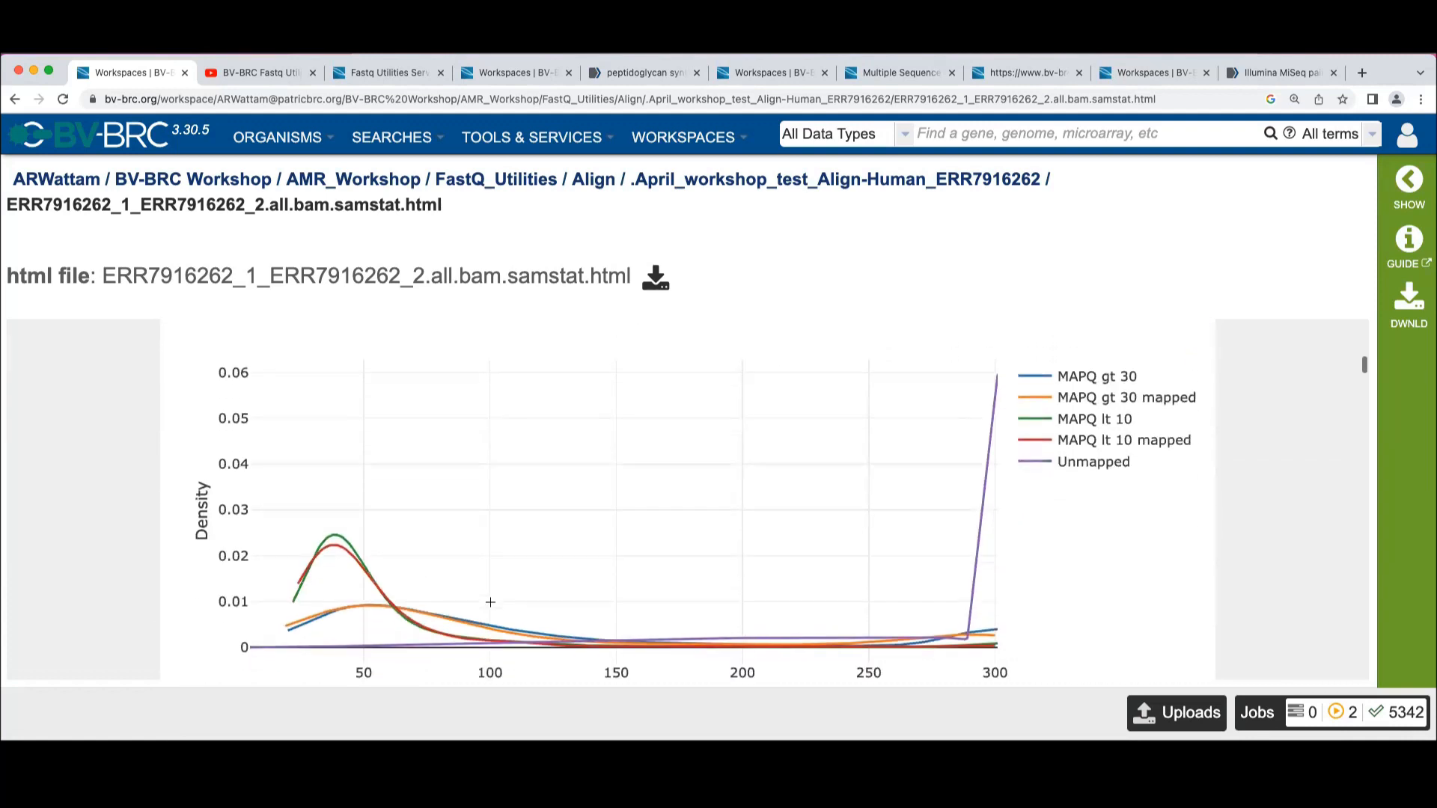
pyautogui.scroll(-7, 490, 602)
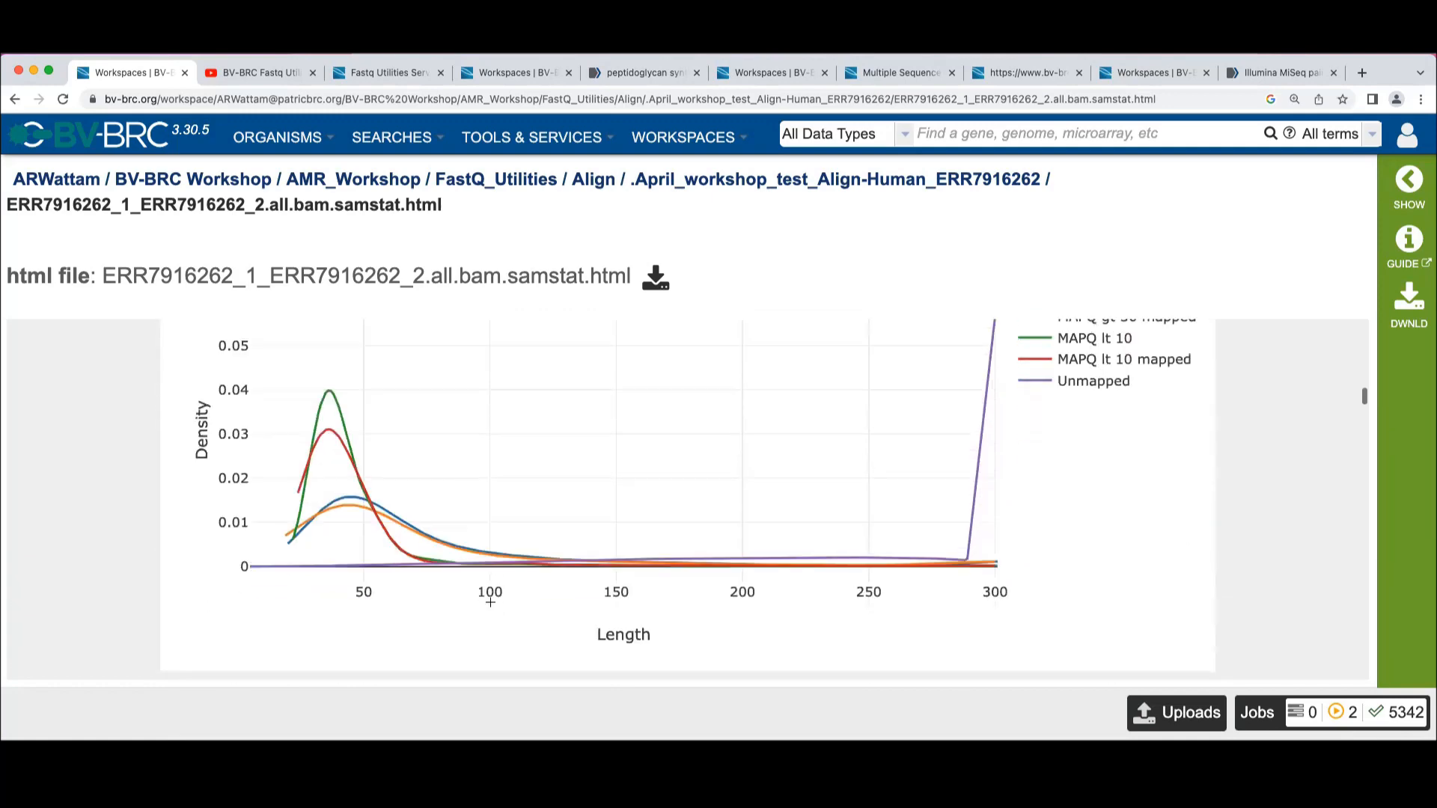
pyautogui.scroll(18, 491, 602)
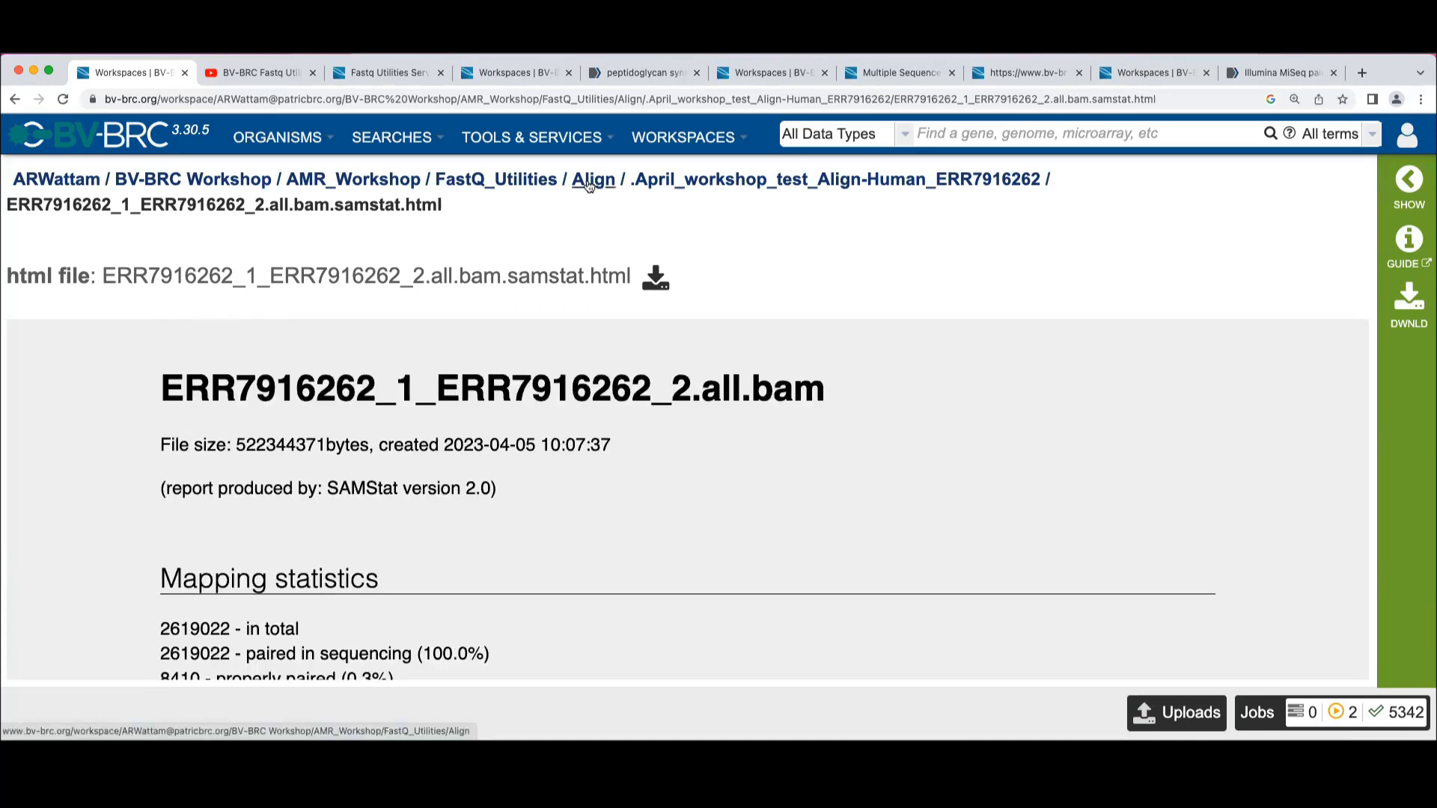
pyautogui.scroll(-1, 609, 371)
pyautogui.scroll(1, 610, 371)
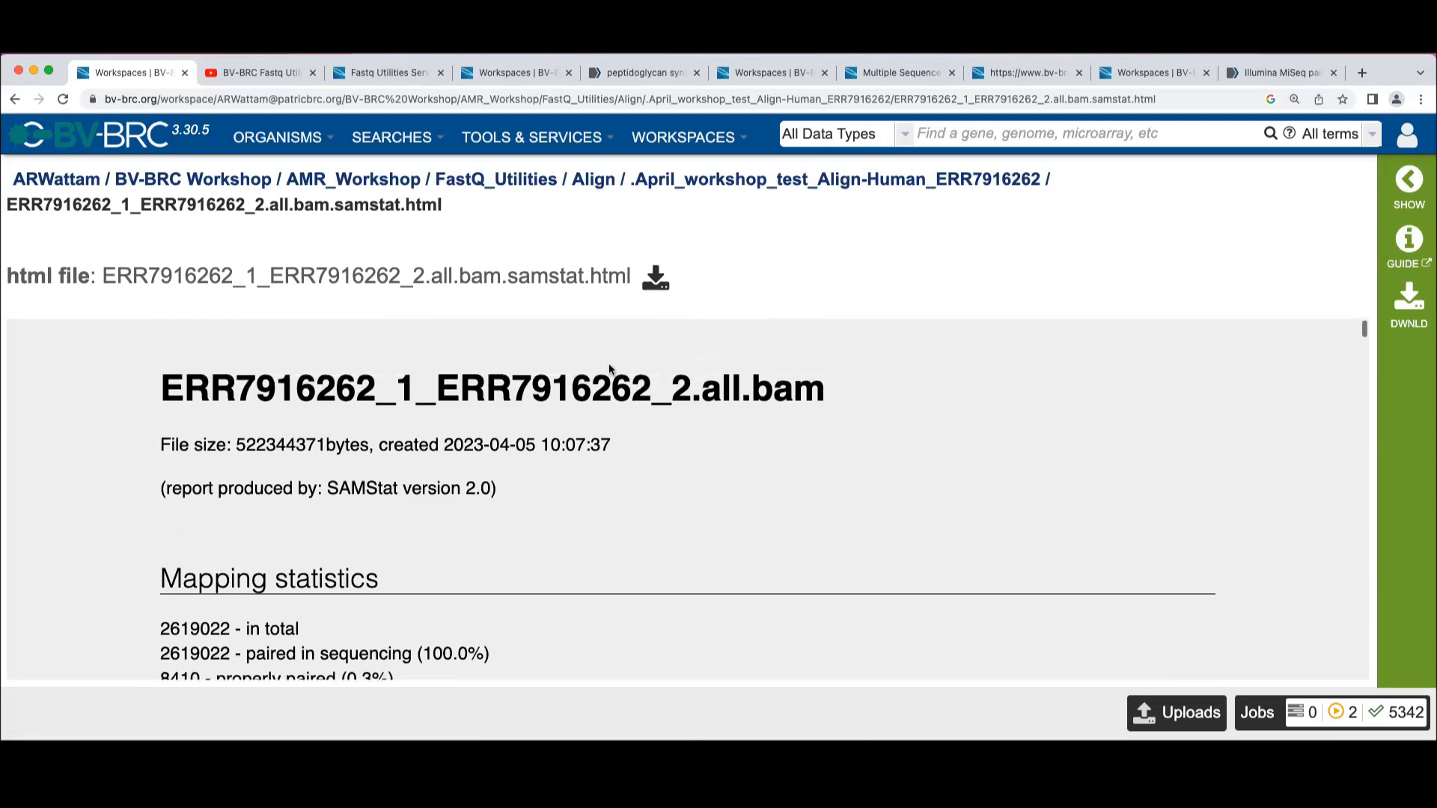
# View the all.bam.samstat.html report from the "ERR7916262 mapped to H_influenzae M06151" job in the Align folder.
pyautogui.click(601, 186)
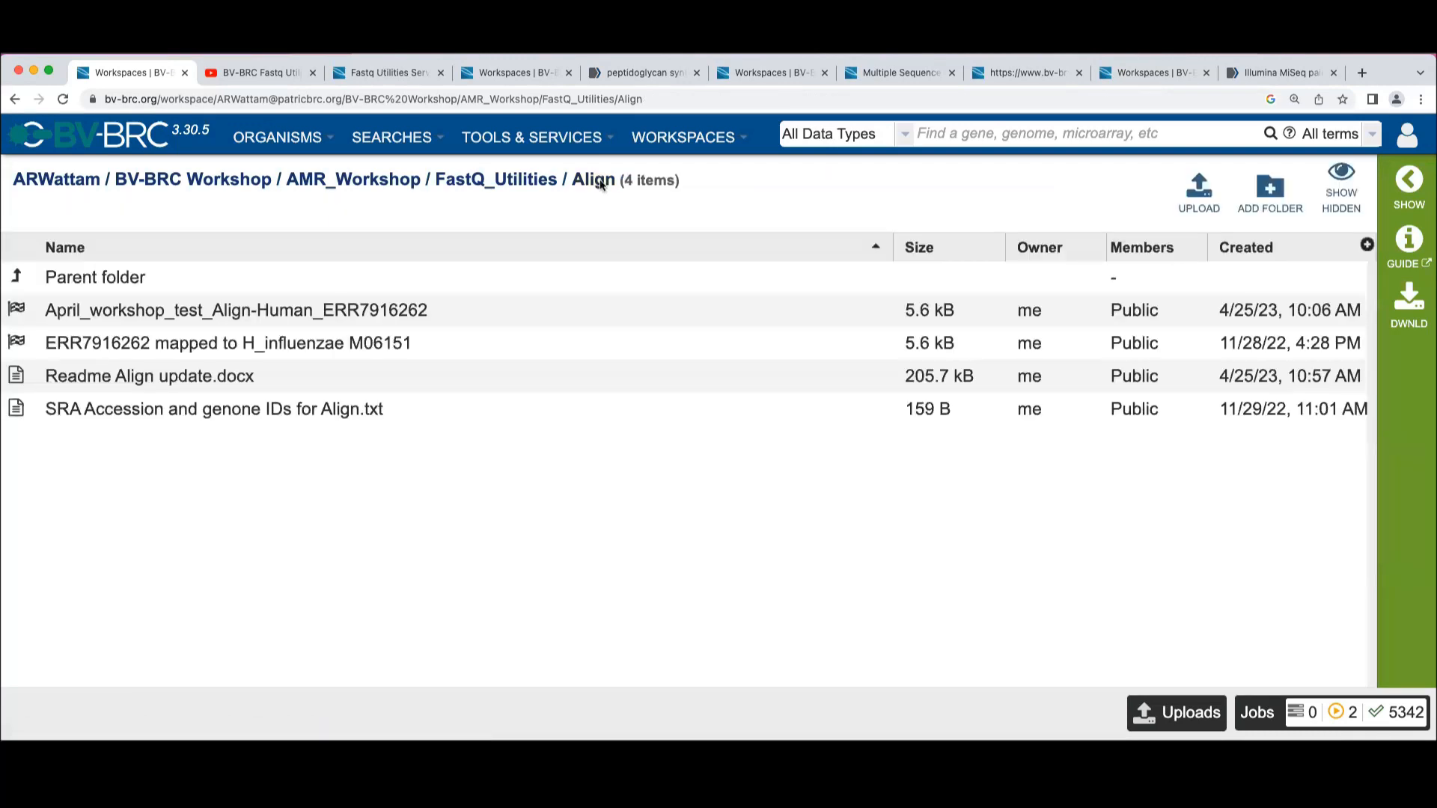
pyautogui.click(15, 343)
pyautogui.doubleClick(15, 343)
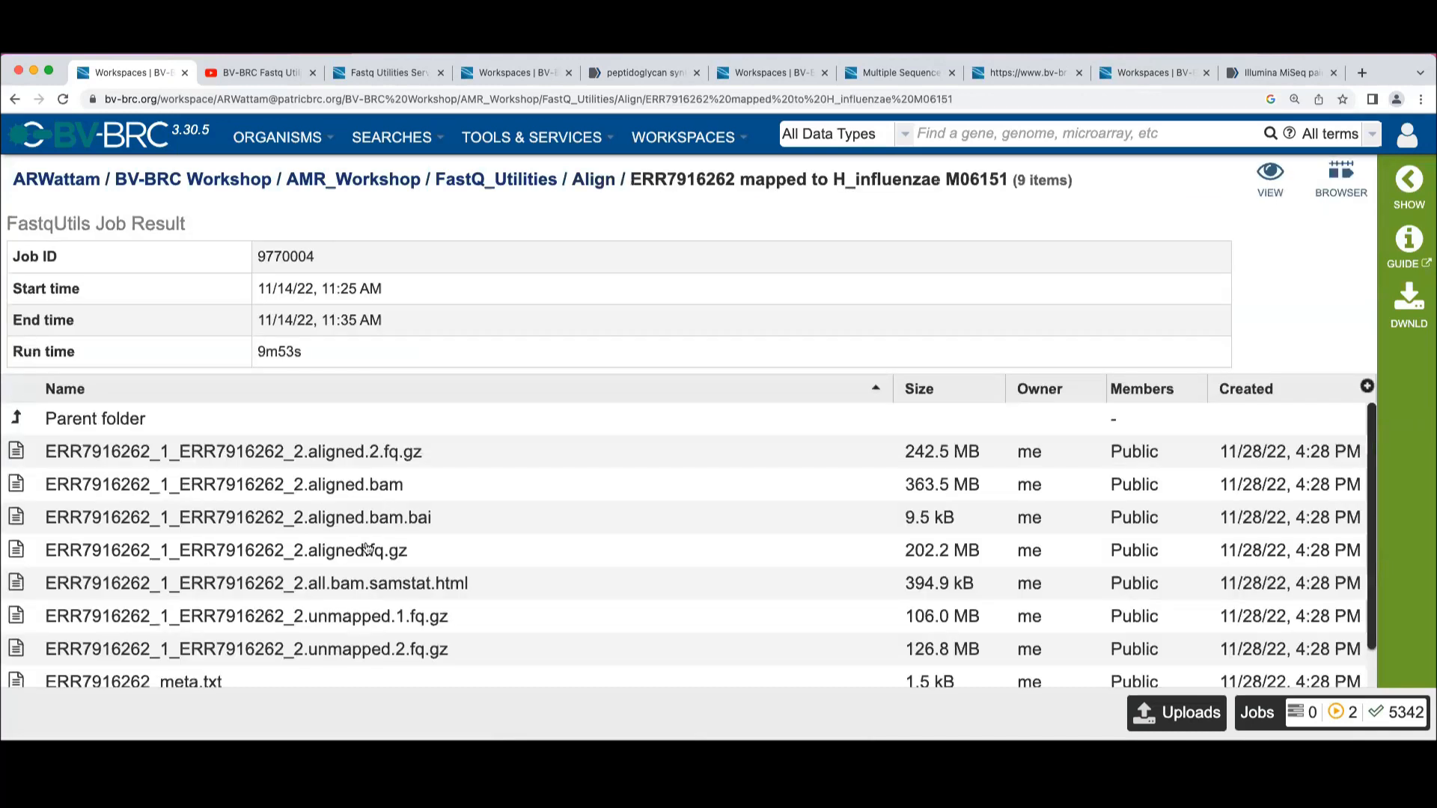
pyautogui.scroll(-3, 526, 538)
pyautogui.click(522, 549)
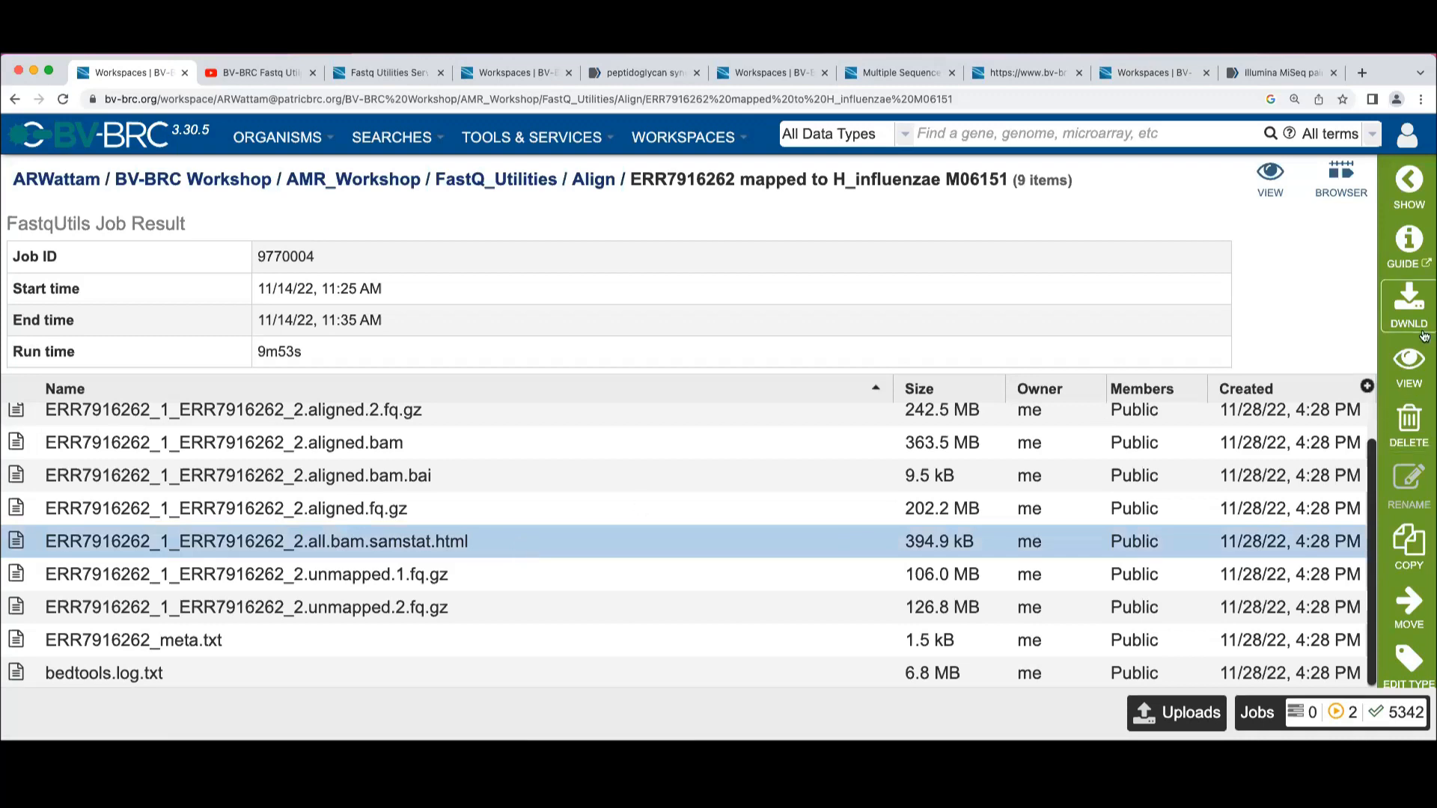
pyautogui.click(1408, 366)
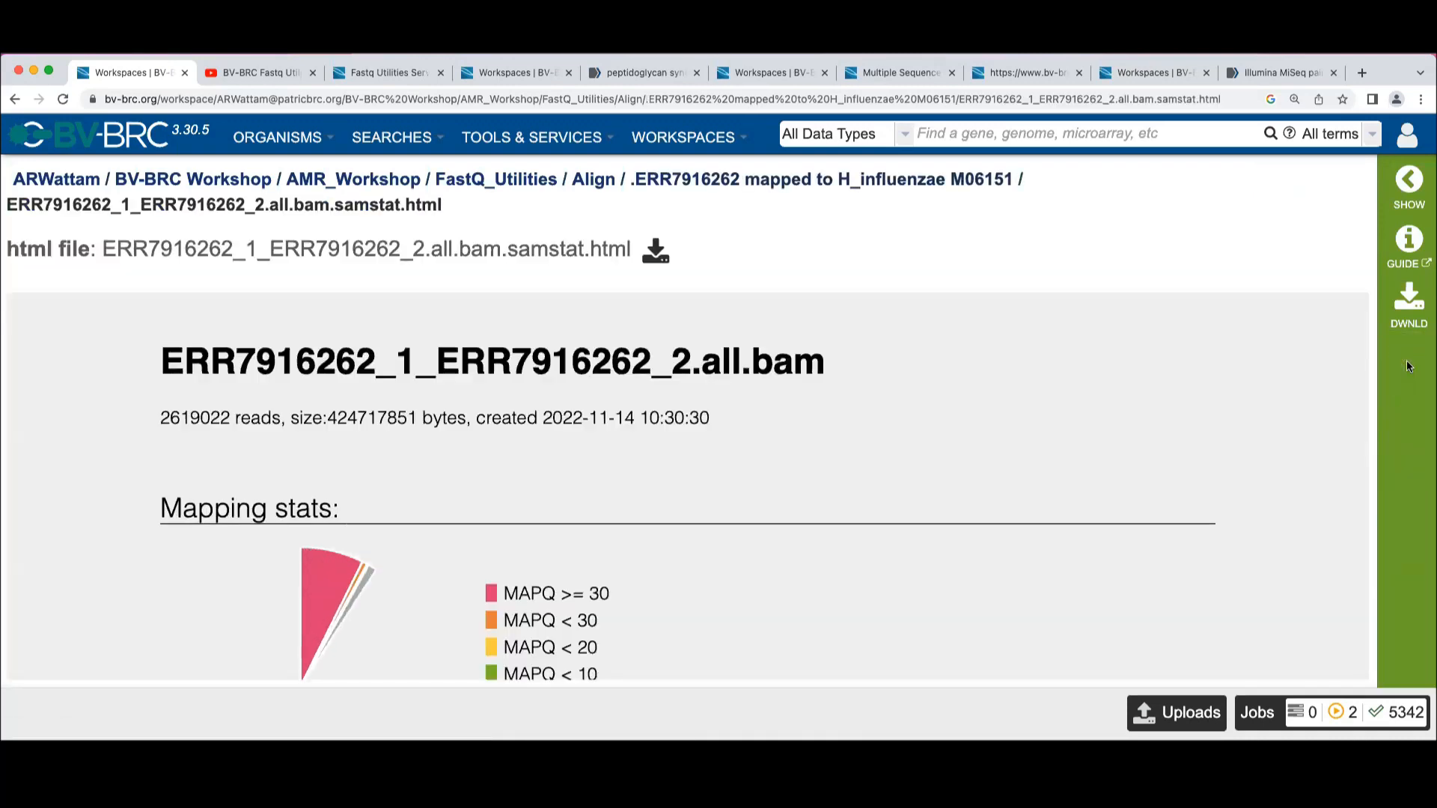
# Examine the mapping stats pie chart and its MAPQ legend in the H_influenzae M06151 report.
pyautogui.scroll(-3, 1335, 458)
pyautogui.scroll(-1, 1335, 458)
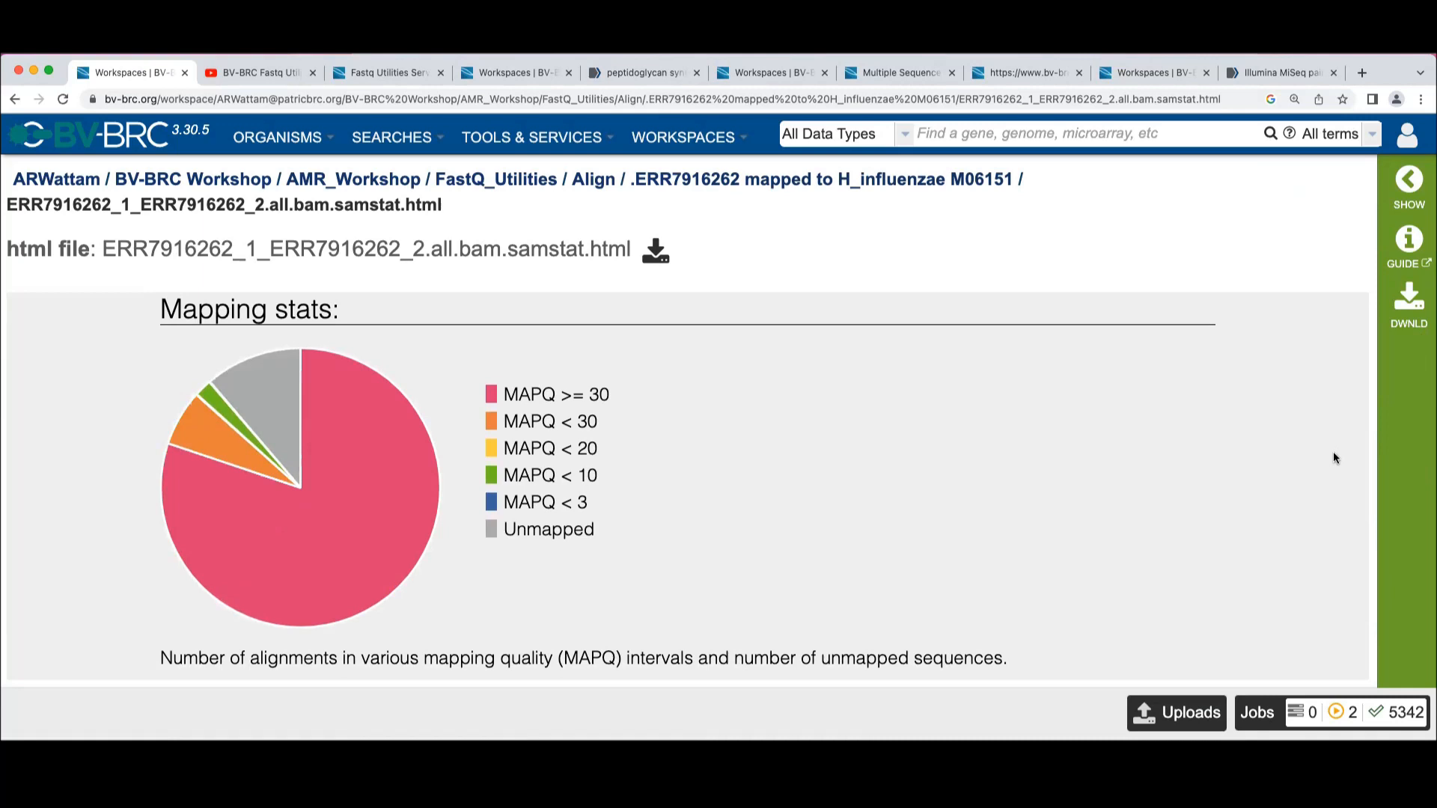
pyautogui.scroll(-2, 1333, 457)
pyautogui.scroll(5, 1276, 352)
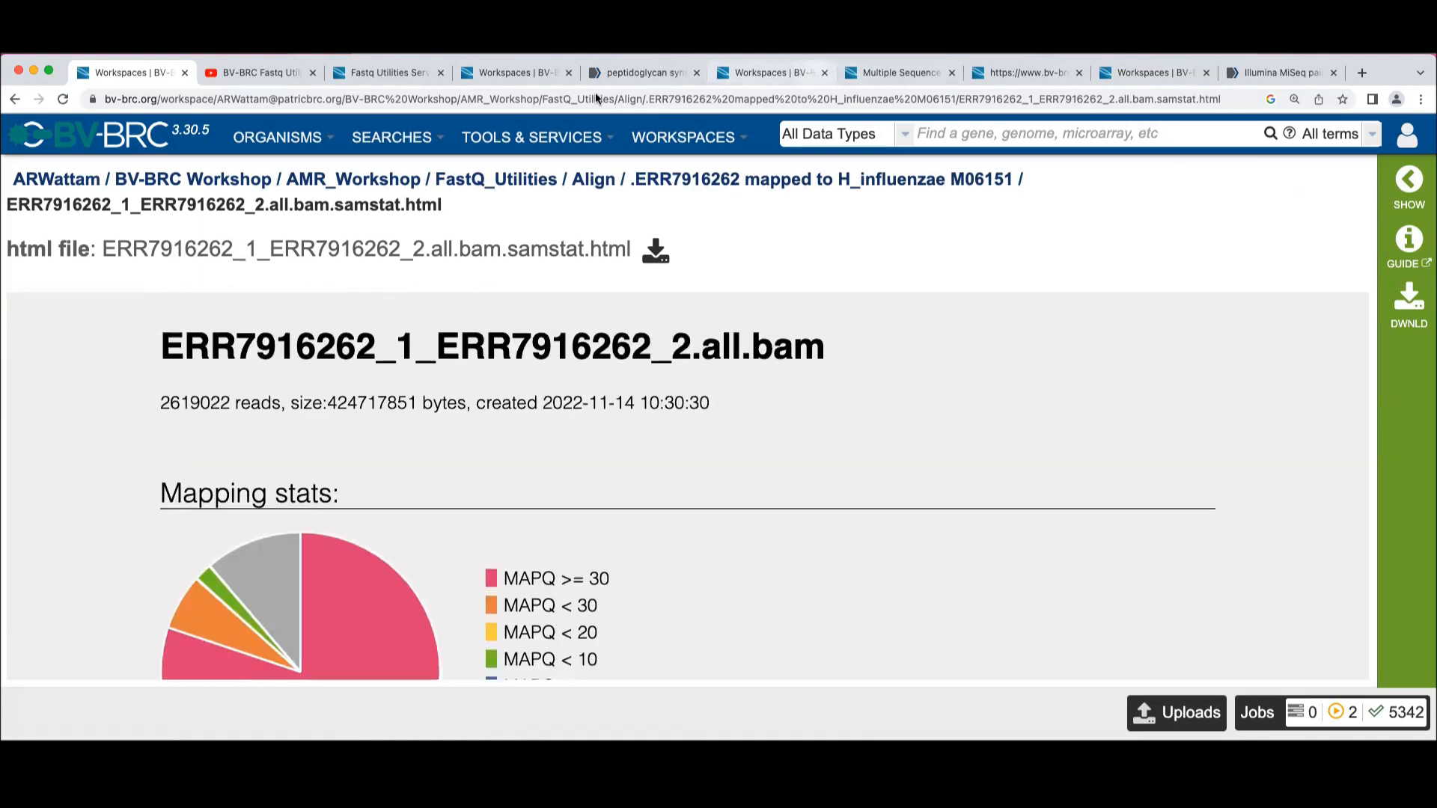
# Reopen the "ERR7916262 mapped to H_influenzae M06151" job result and view its alignment tracks in the genome browser.
pyautogui.click(592, 182)
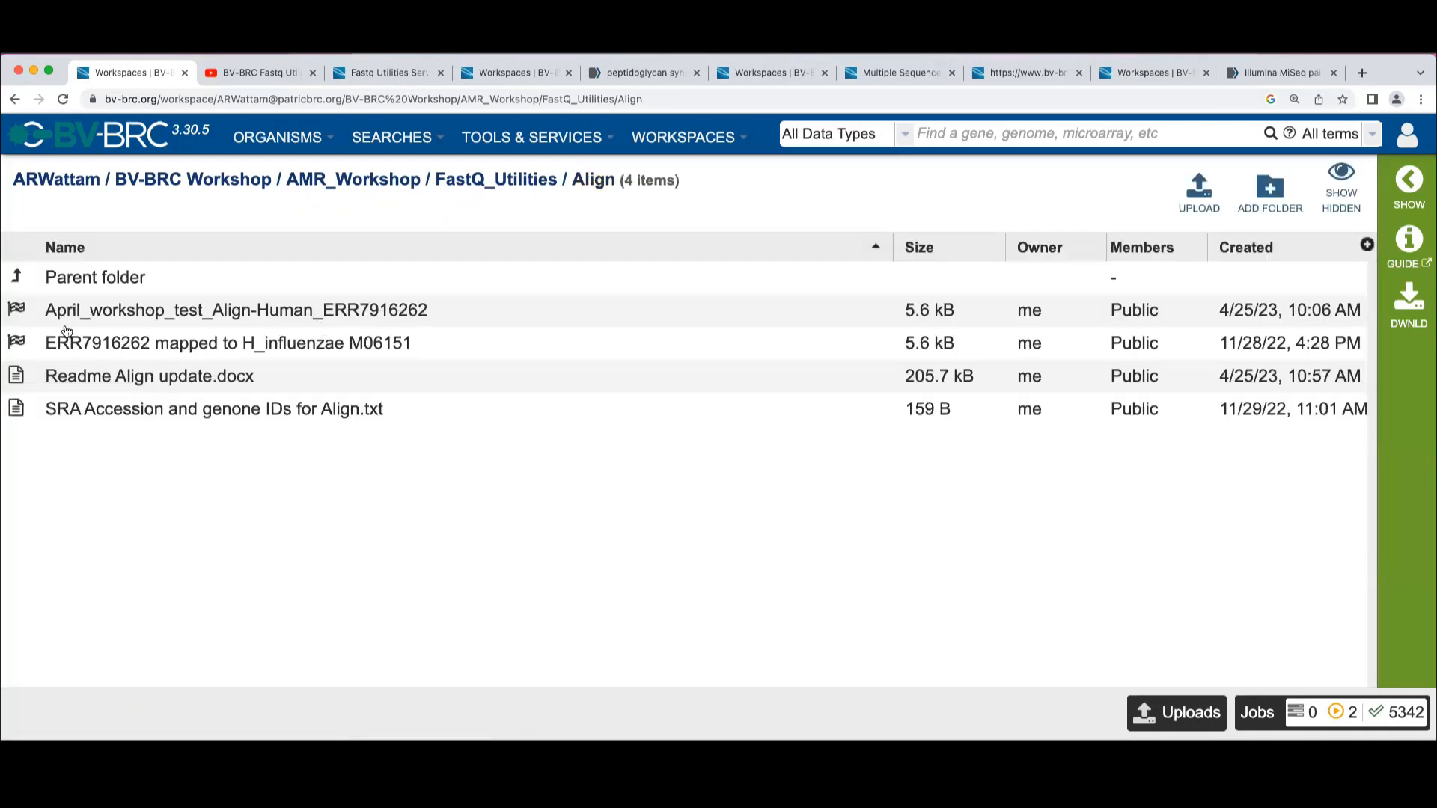
pyautogui.click(16, 343)
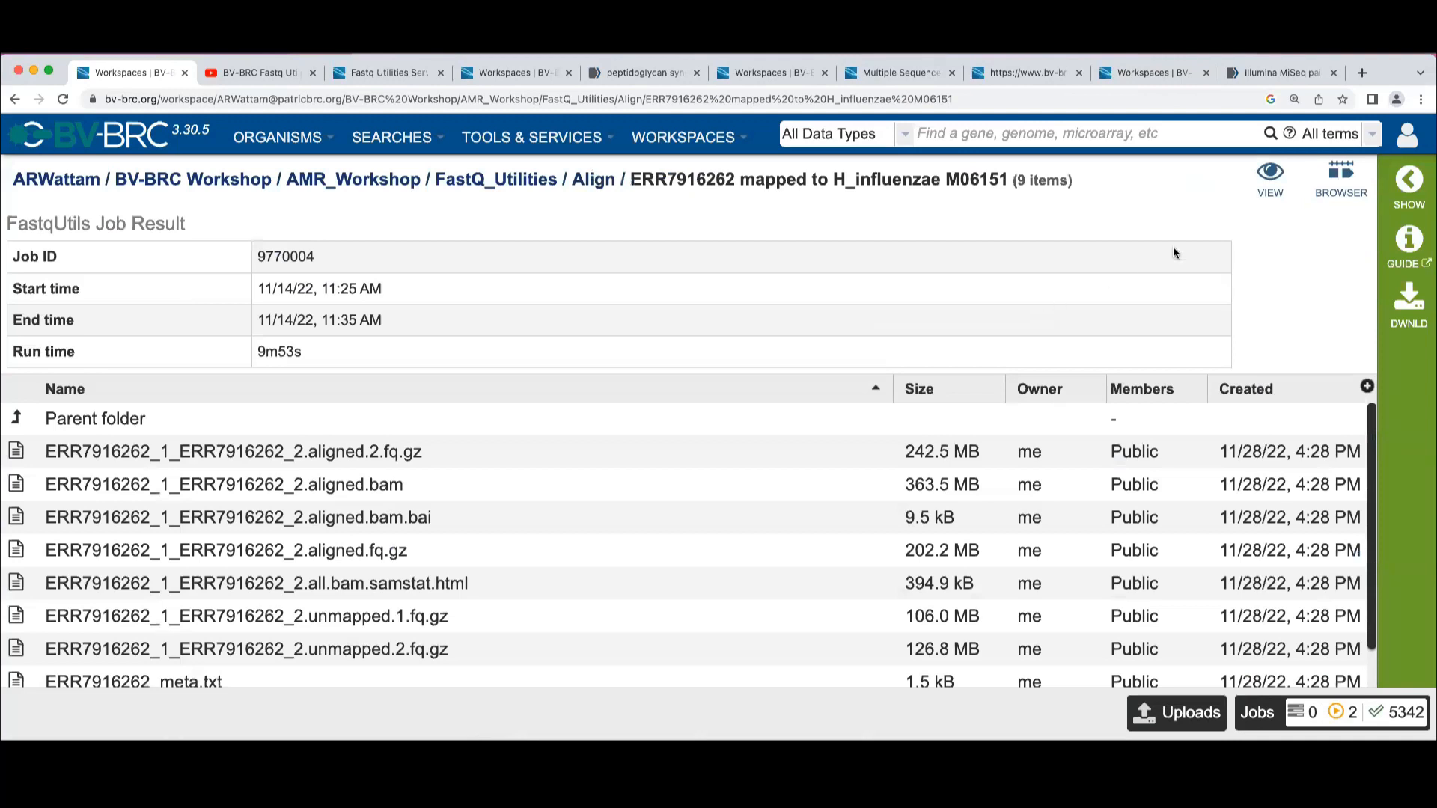
pyautogui.click(1341, 183)
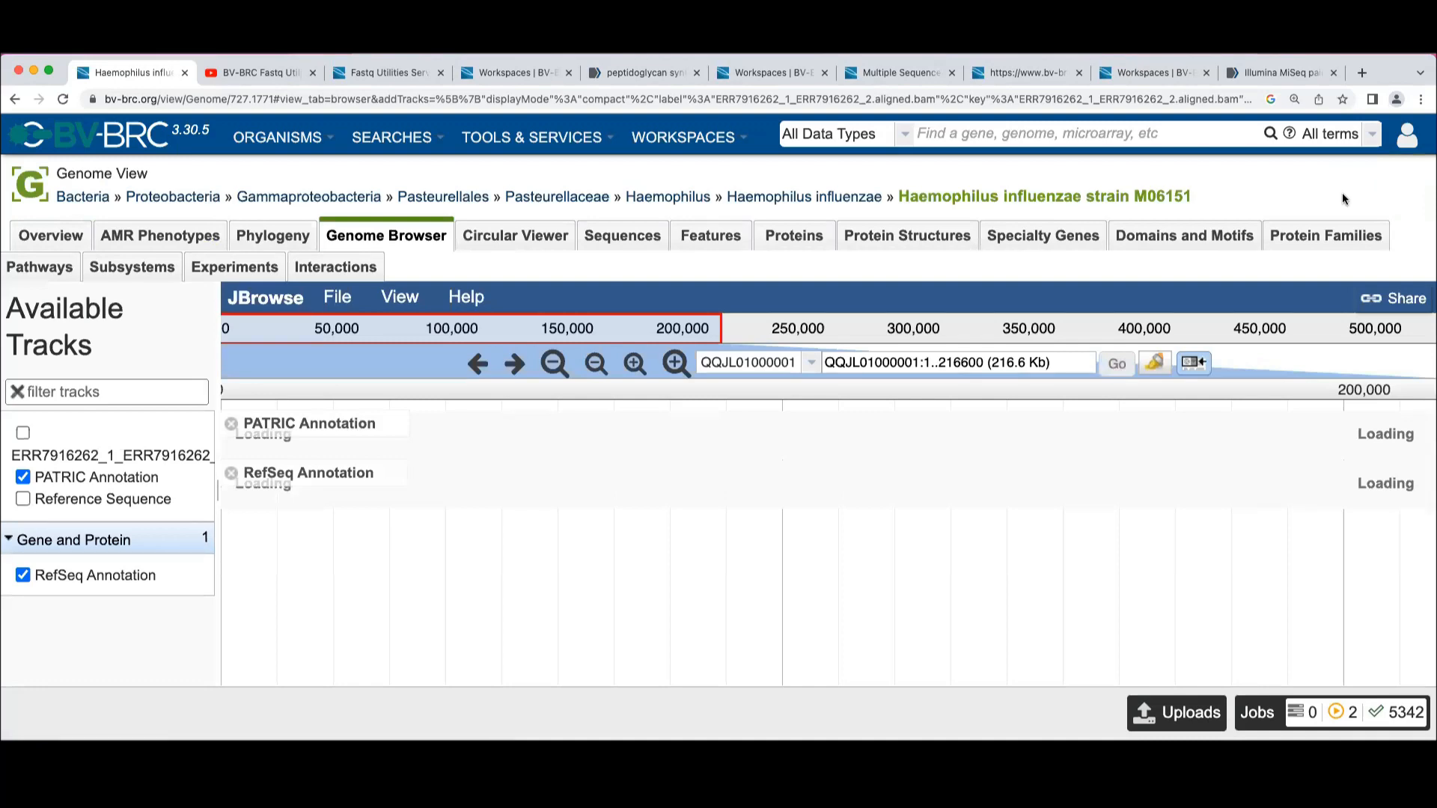
pyautogui.press('super+minus')
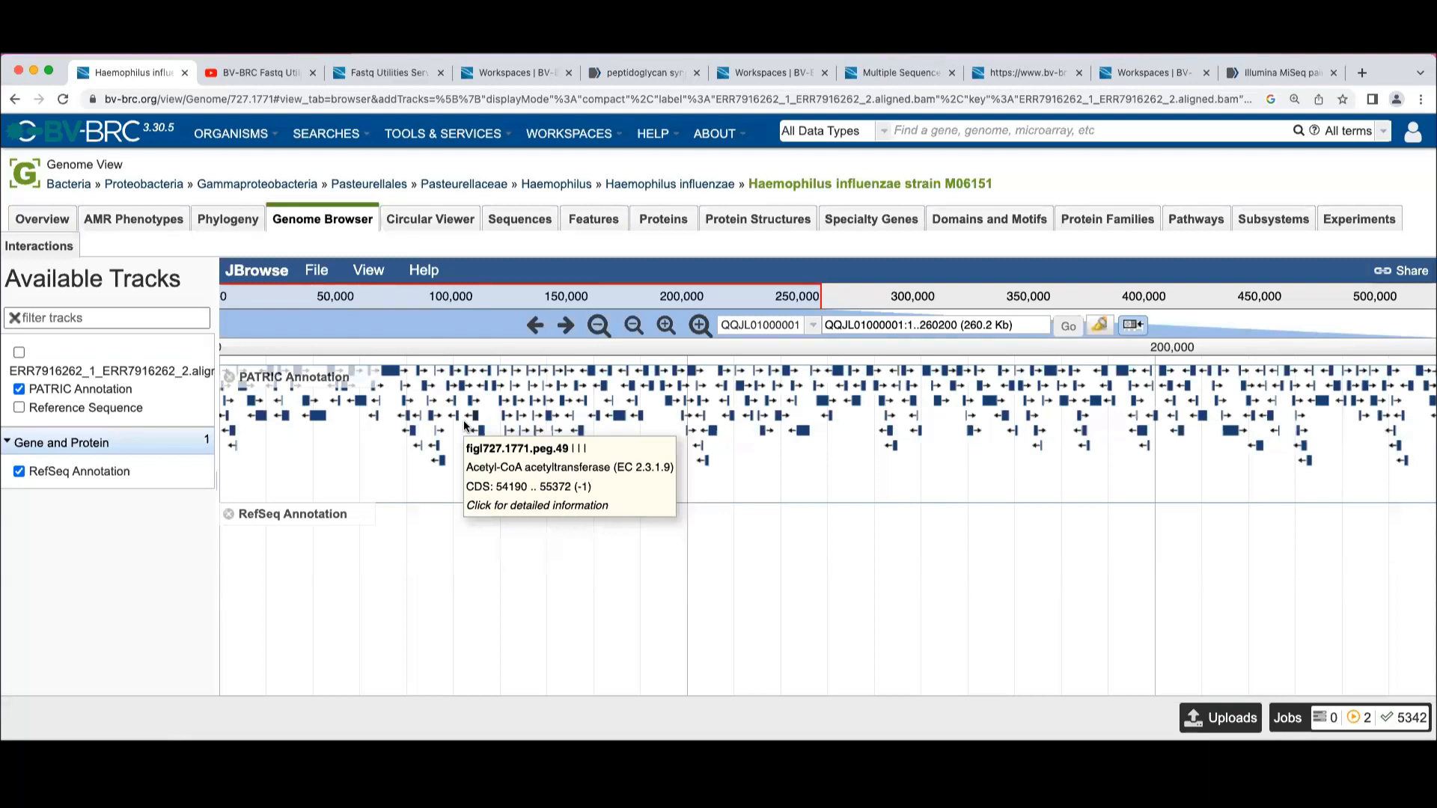
# Show the Reference Sequence and ERR7916262_1_ERR7916262_2.aligned.bam tracks and hide the RefSeq Annotation track.
pyautogui.click(20, 409)
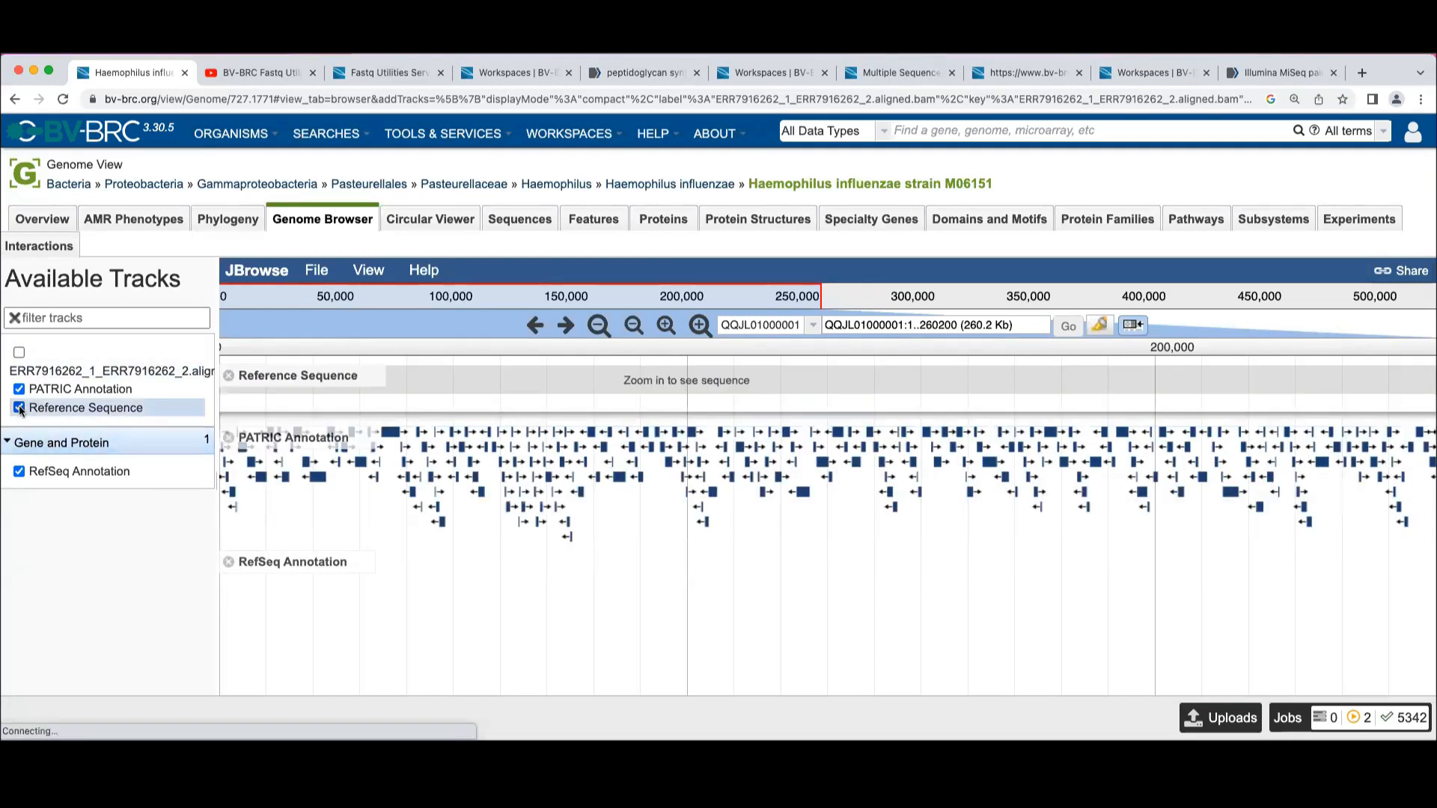
pyautogui.click(19, 408)
pyautogui.click(19, 409)
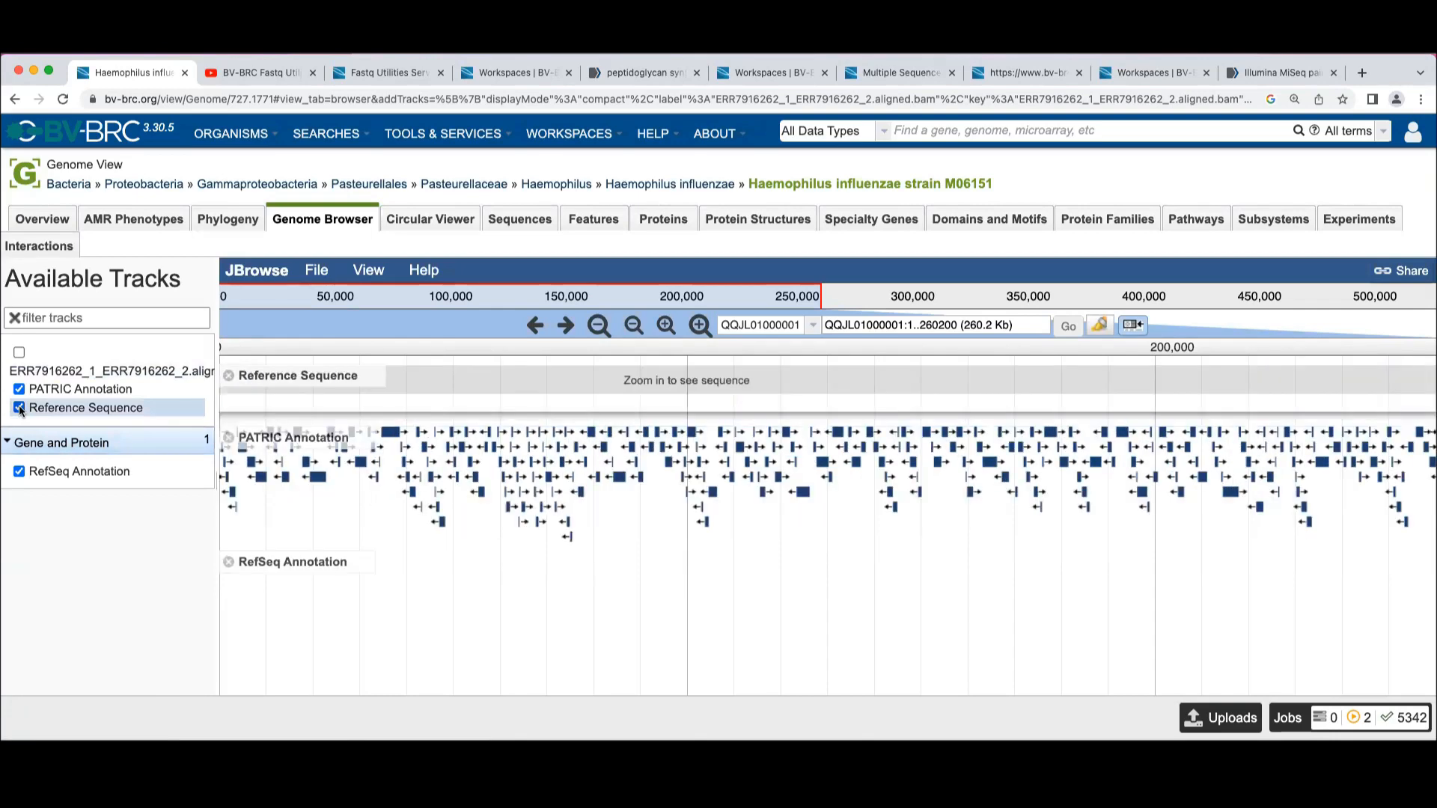
pyautogui.click(18, 471)
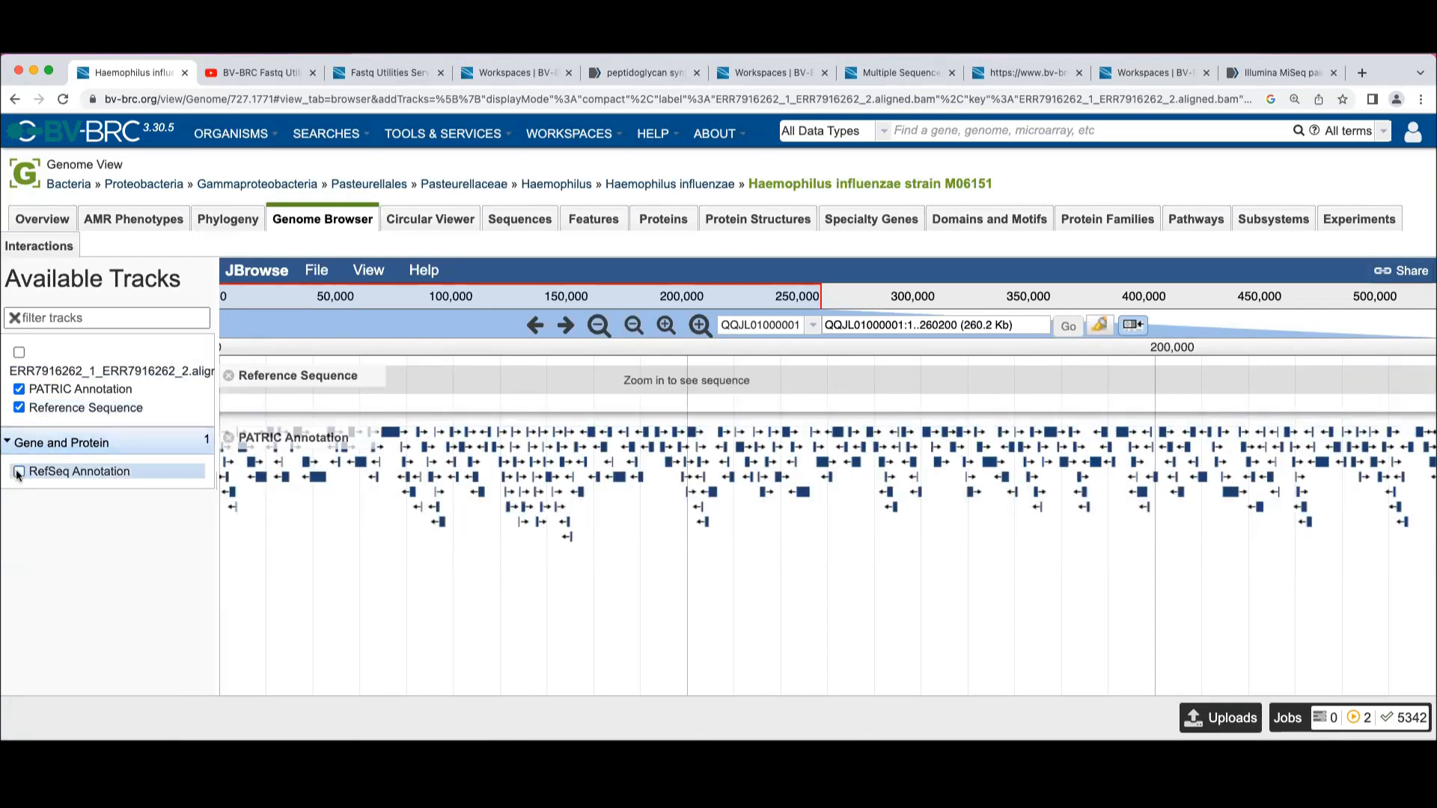
pyautogui.click(19, 353)
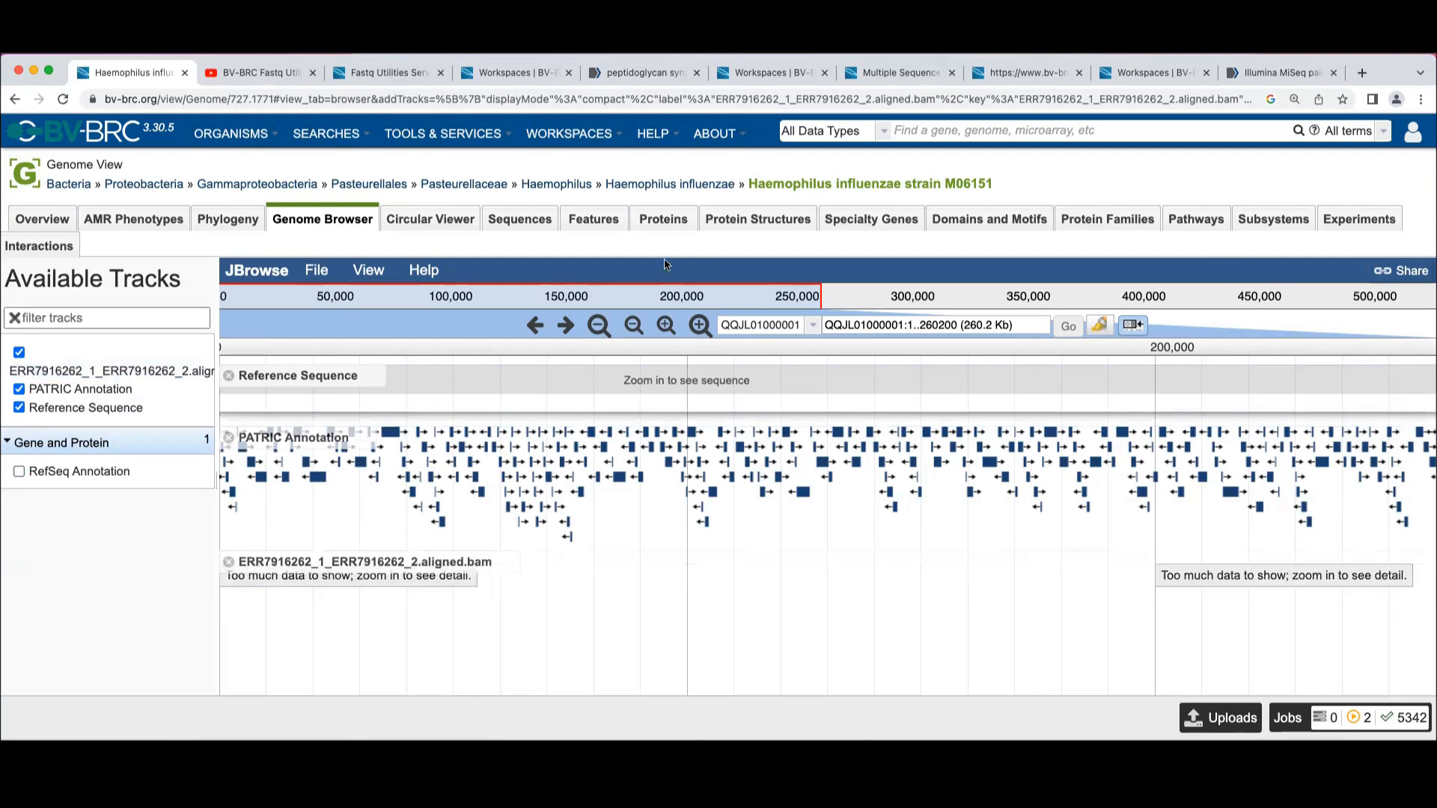
# Zoom in to about 2.6 Kb around position 130,000 of QQJL01000001 and examine the aligned reads beneath the PATRIC genes.
pyautogui.click(699, 327)
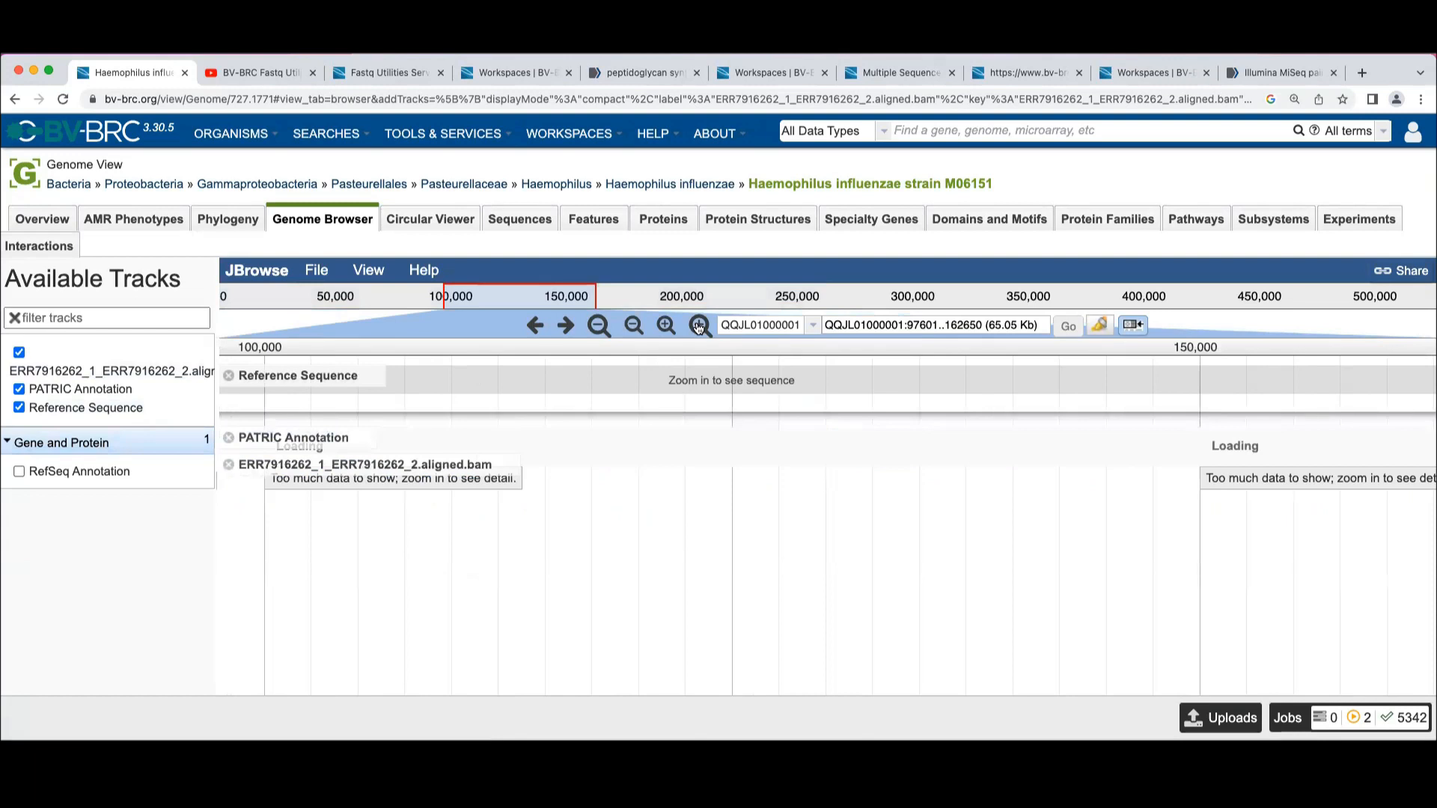
pyautogui.click(699, 327)
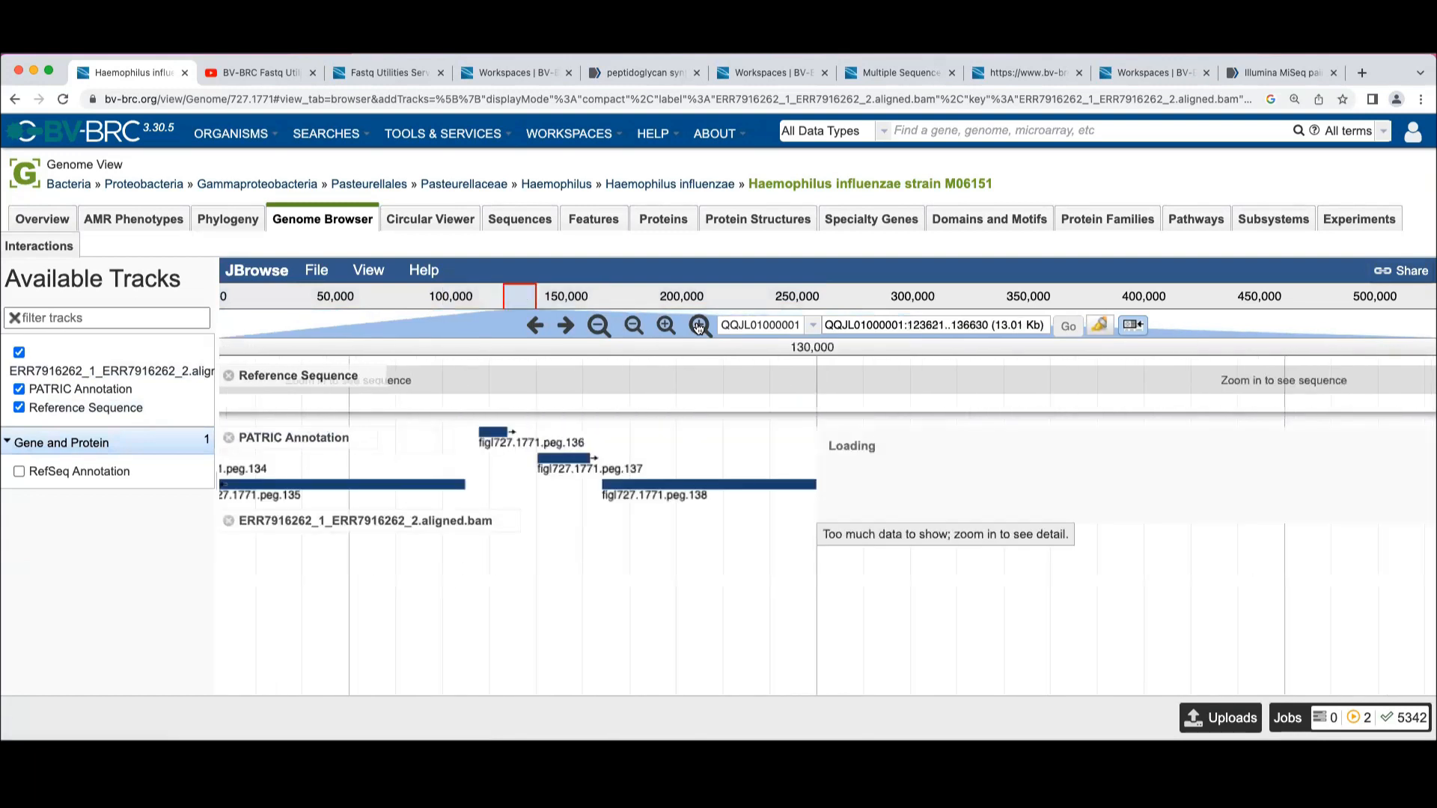
pyautogui.click(699, 327)
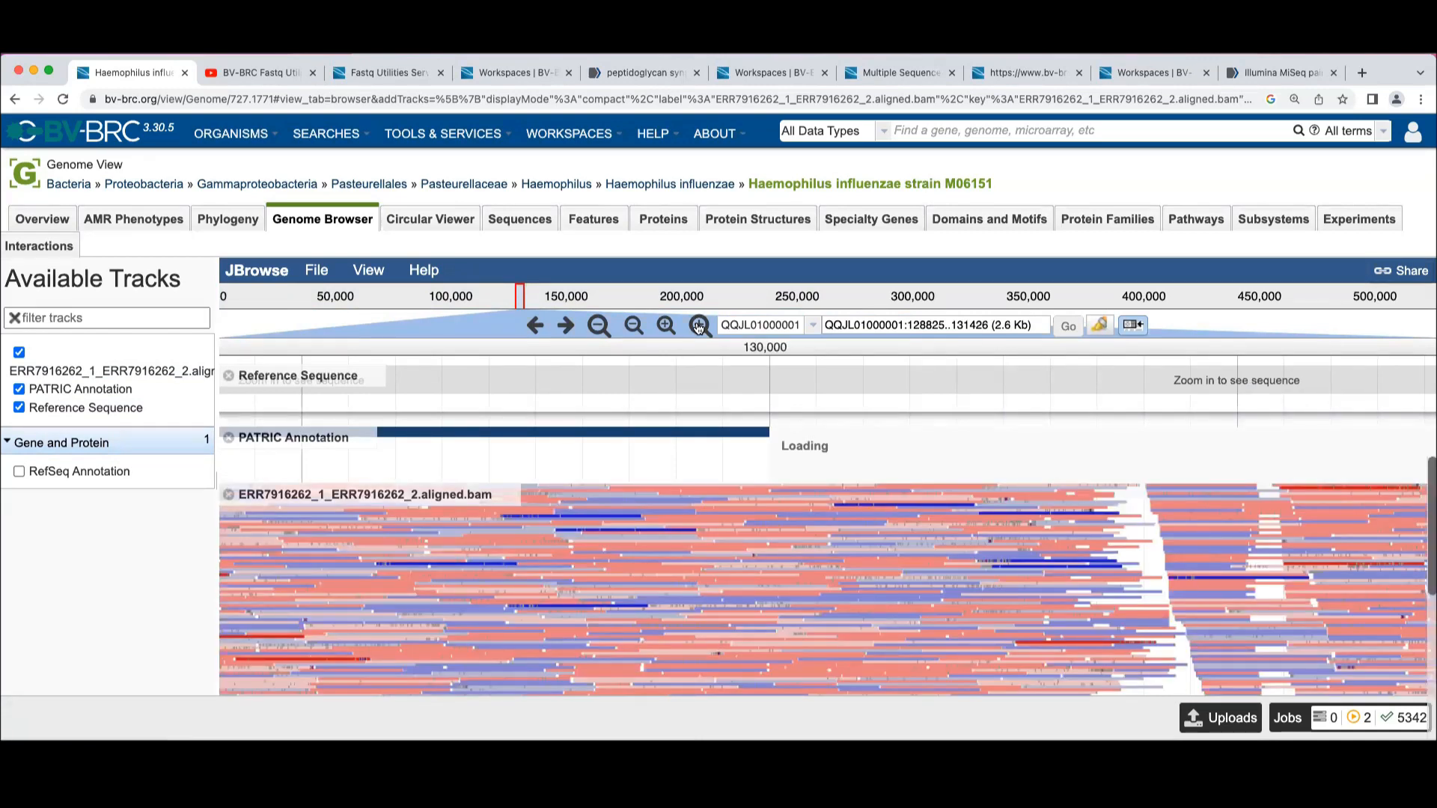
pyautogui.moveTo(631, 436)
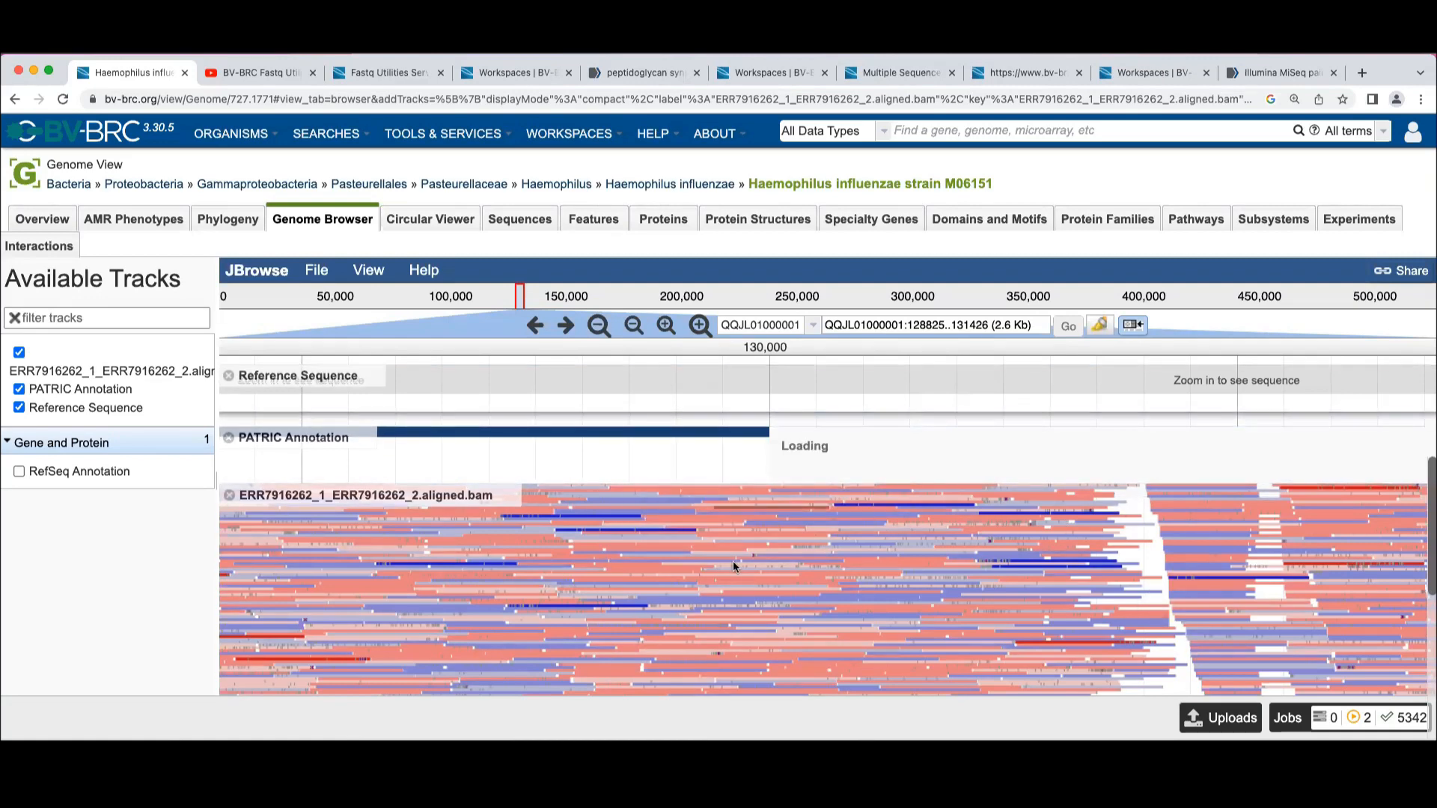
pyautogui.scroll(-2, 779, 542)
pyautogui.hscroll(-1, 778, 542)
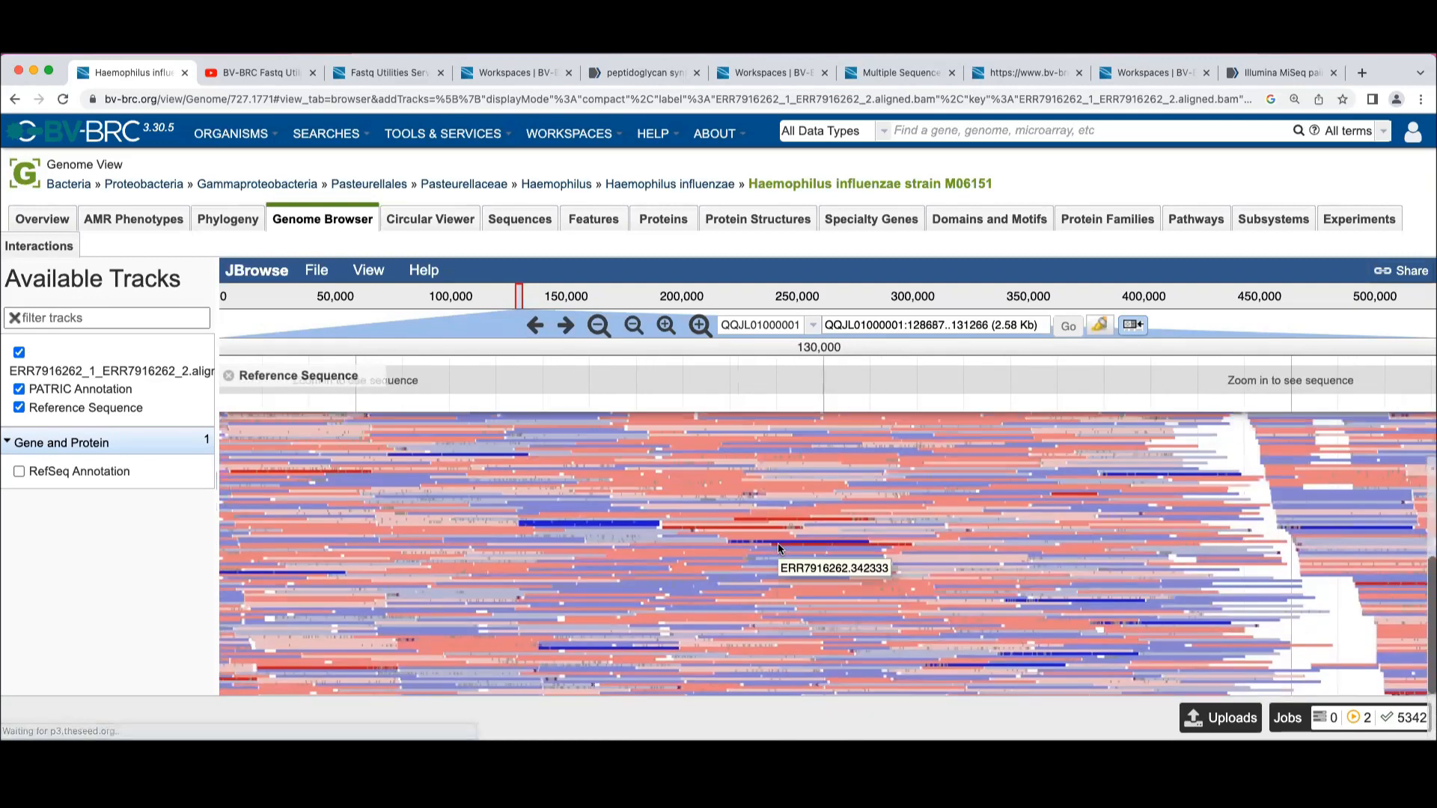
pyautogui.scroll(2, 778, 546)
pyautogui.hscroll(2, 779, 546)
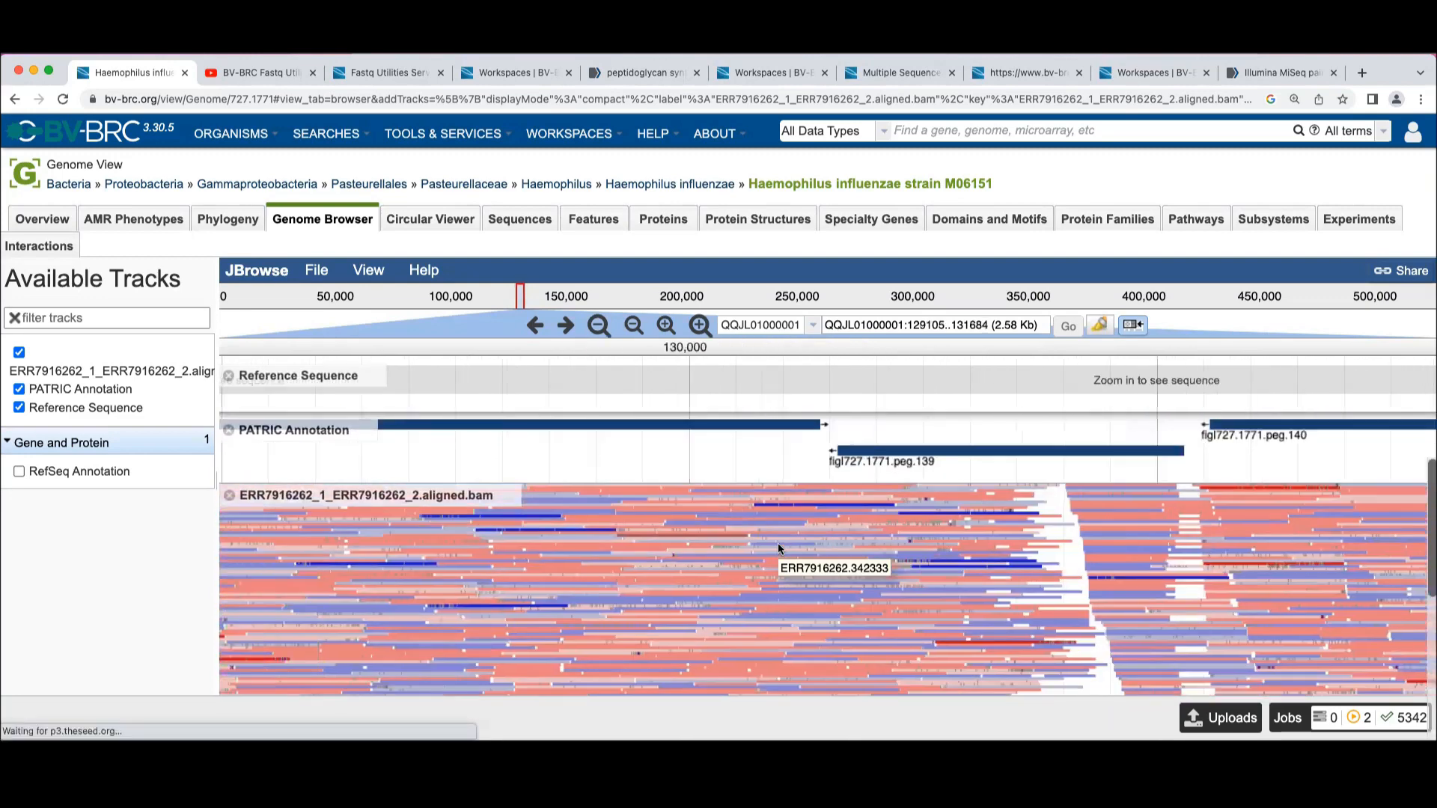
pyautogui.hscroll(-2, 778, 542)
pyautogui.scroll(1, 779, 541)
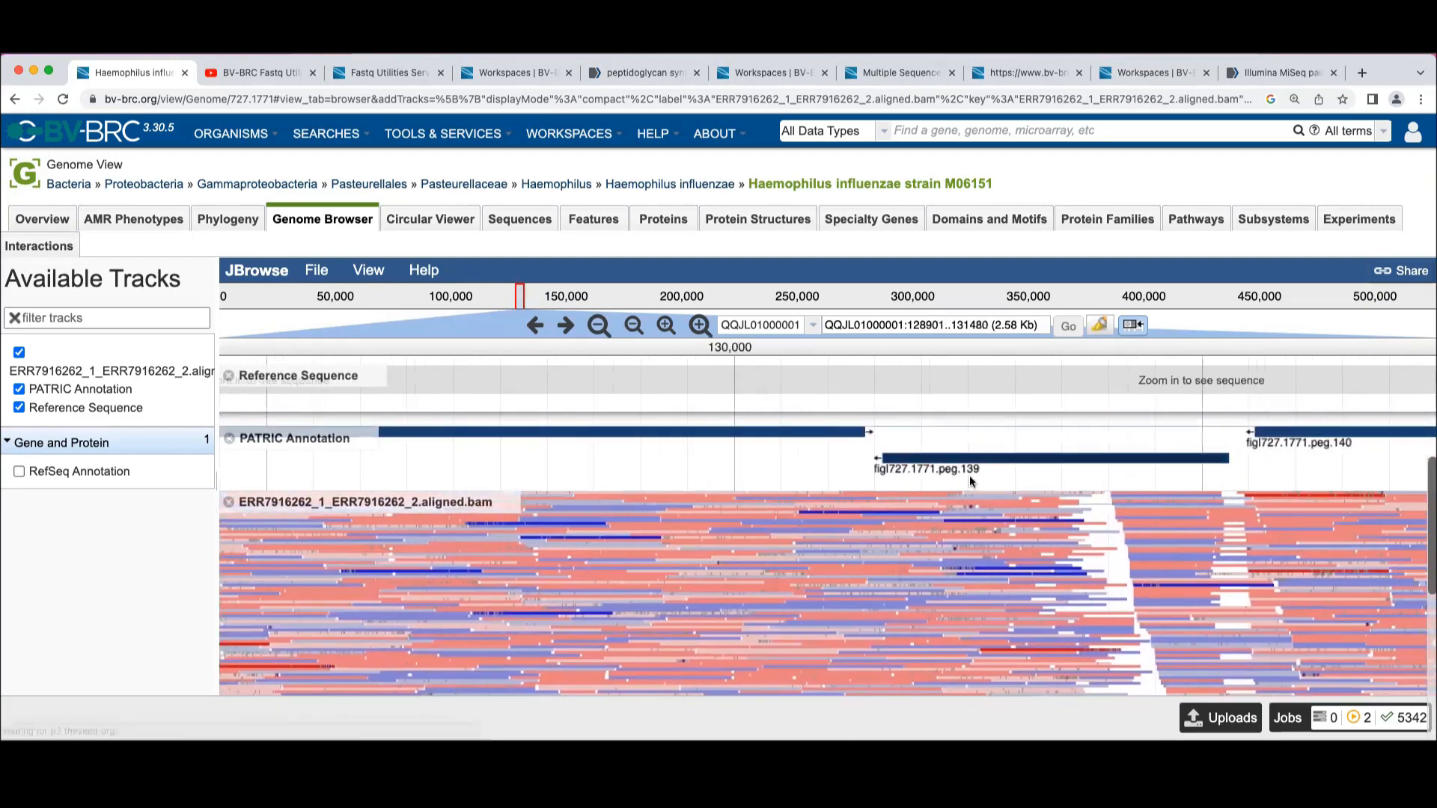
# View the details of read ERR7916262.586205 near gene peg.139 and inspect the alignments along the neighbouring genes up to peg.143.
pyautogui.click(932, 497)
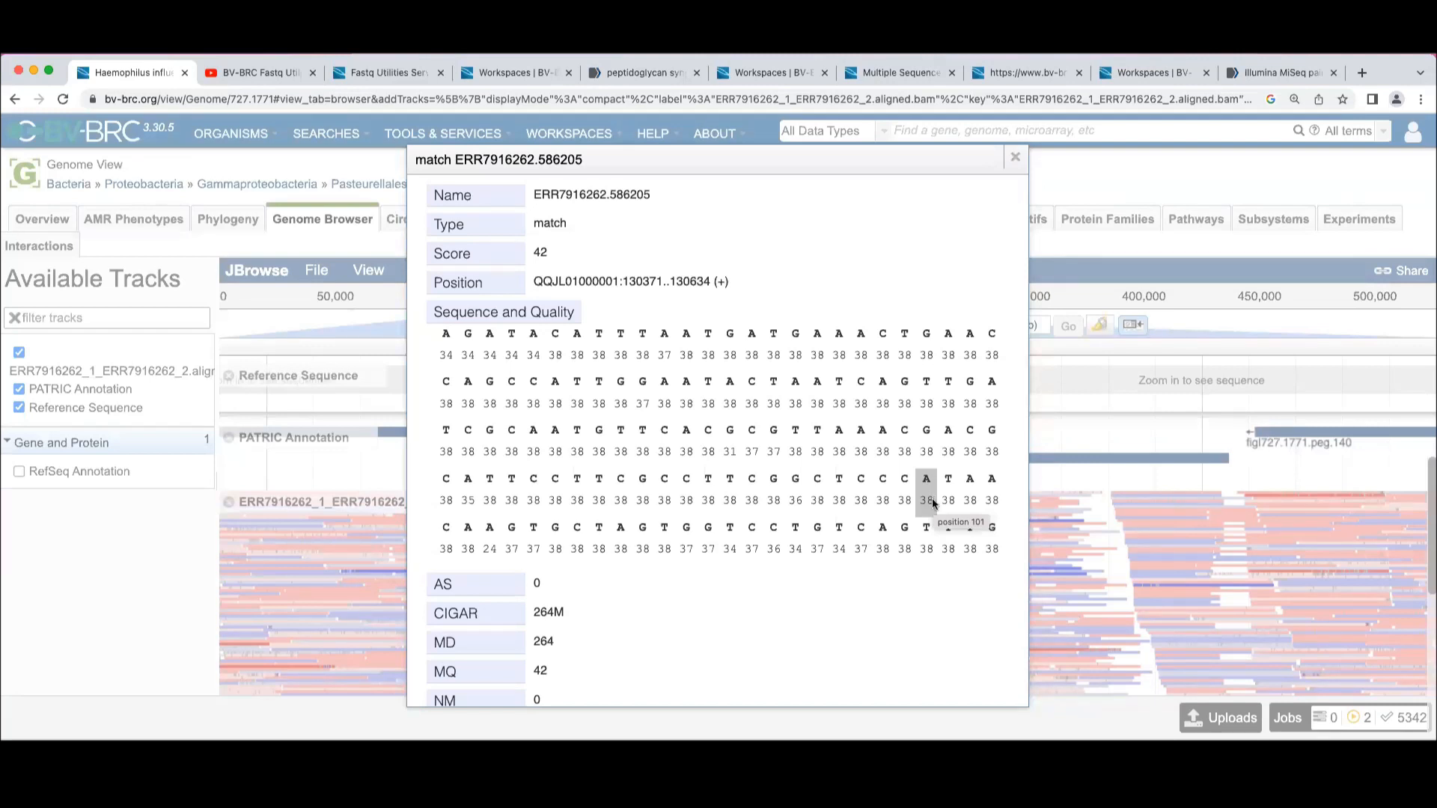
pyautogui.click(1015, 161)
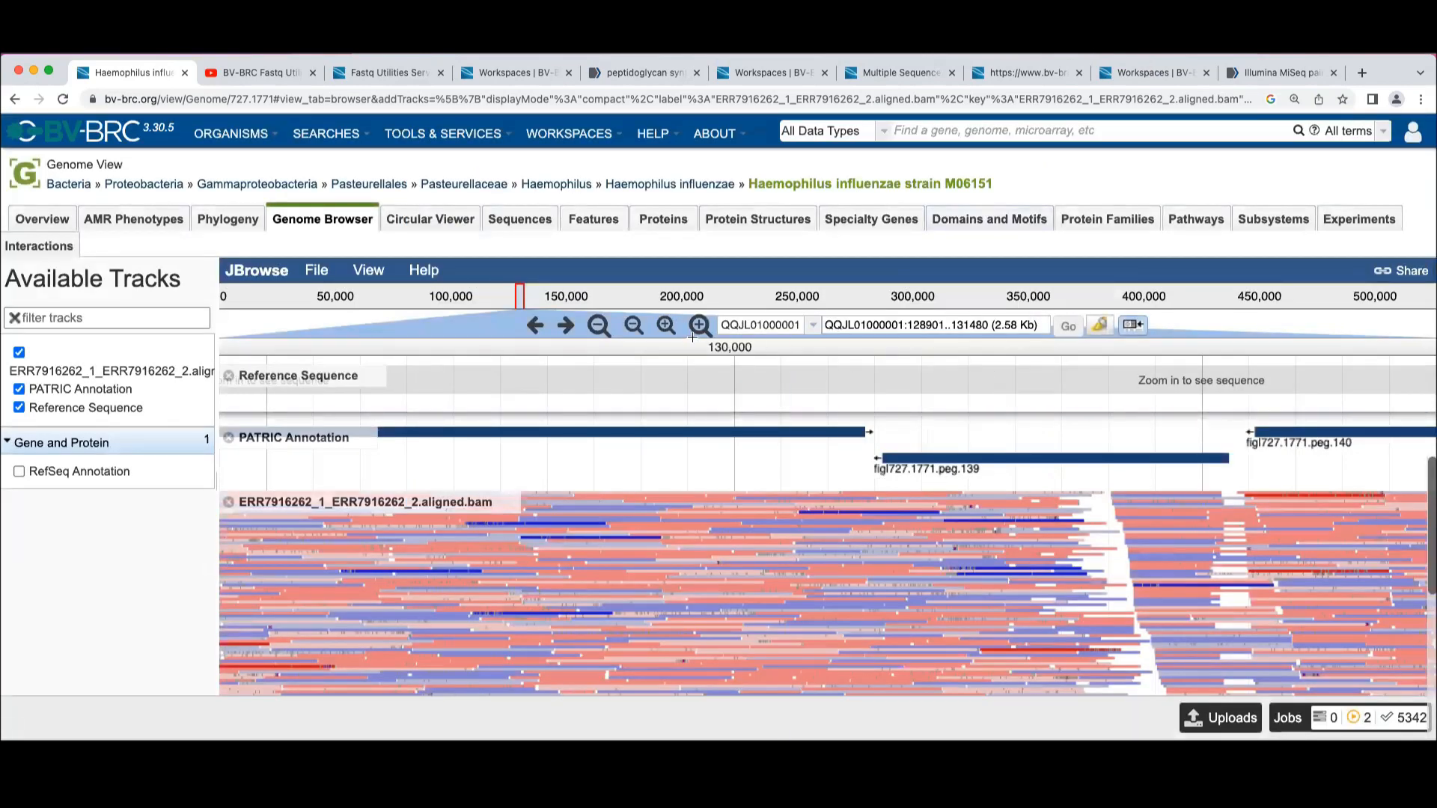
pyautogui.hscroll(5, 1035, 474)
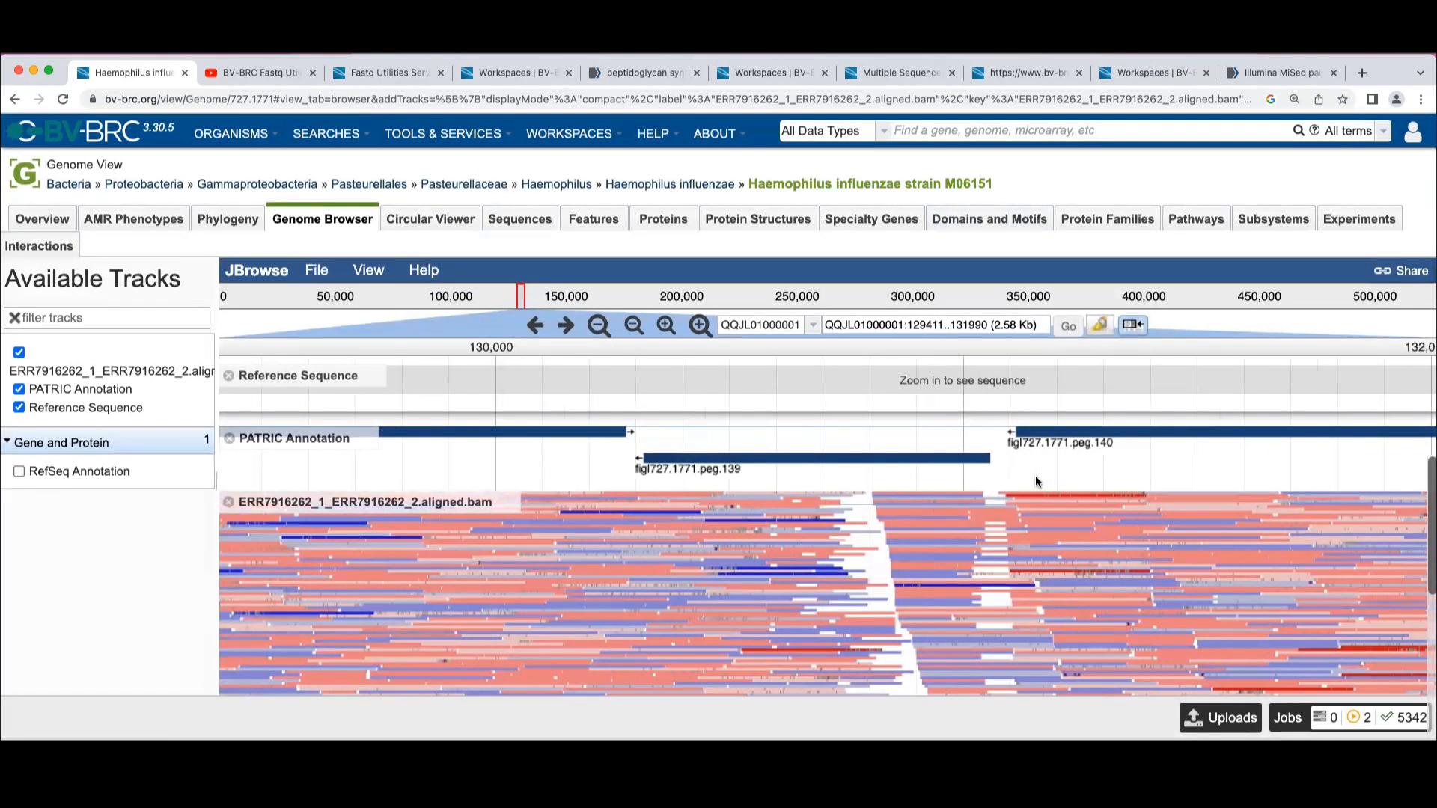
pyautogui.hscroll(10, 1036, 481)
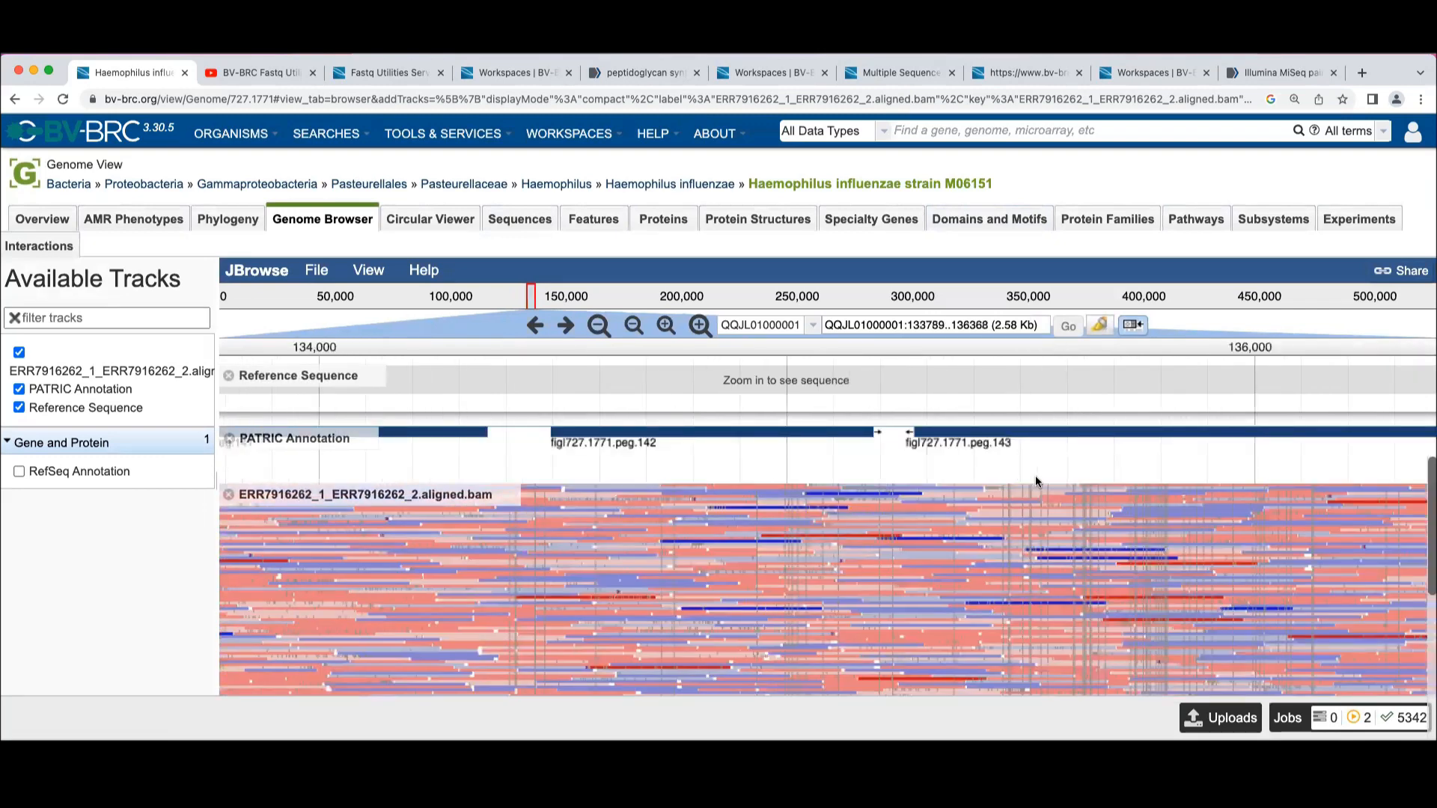
pyautogui.hscroll(-10, 1037, 481)
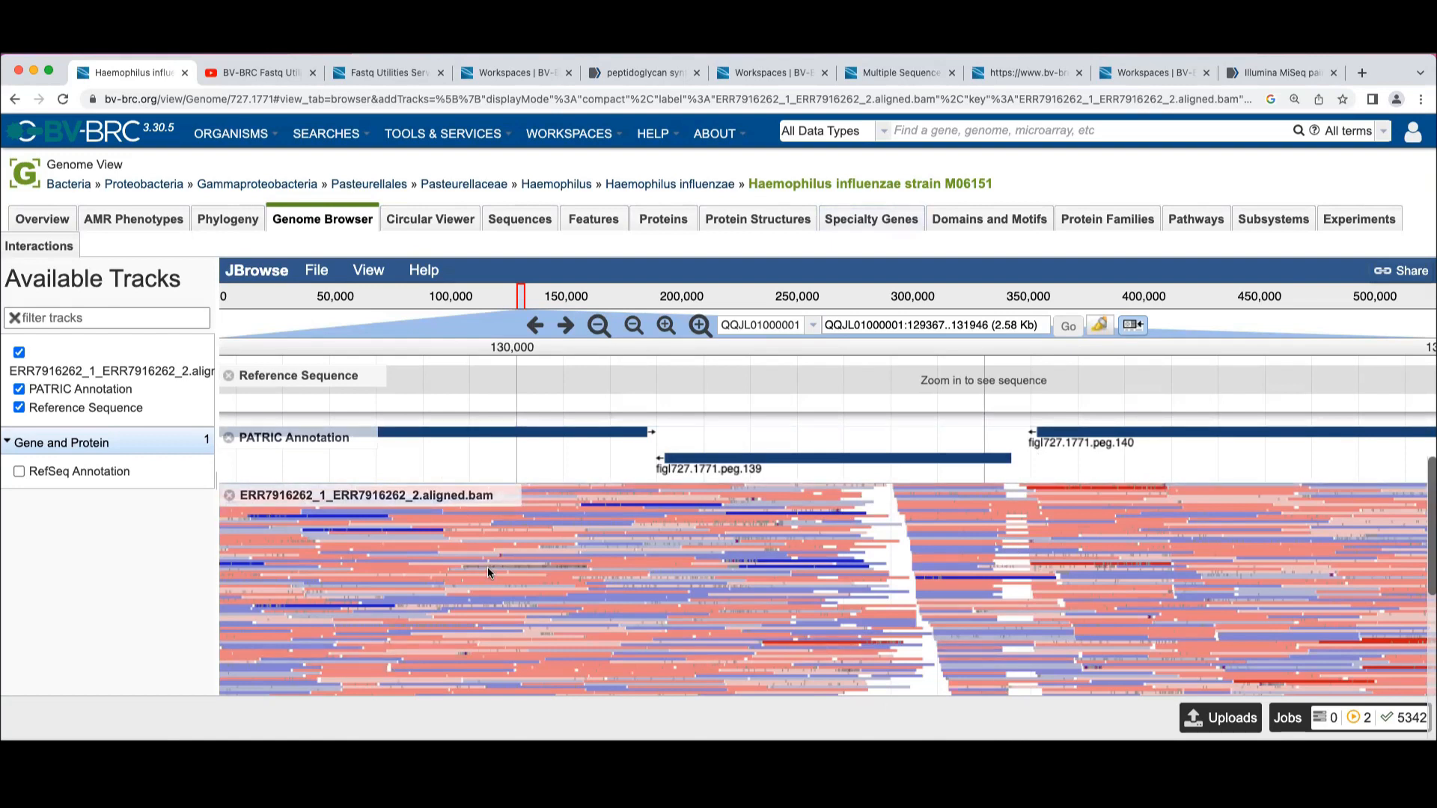
# Hide the reads aligned to the forward strand in the aligned.bam track and show them again.
pyautogui.click(509, 496)
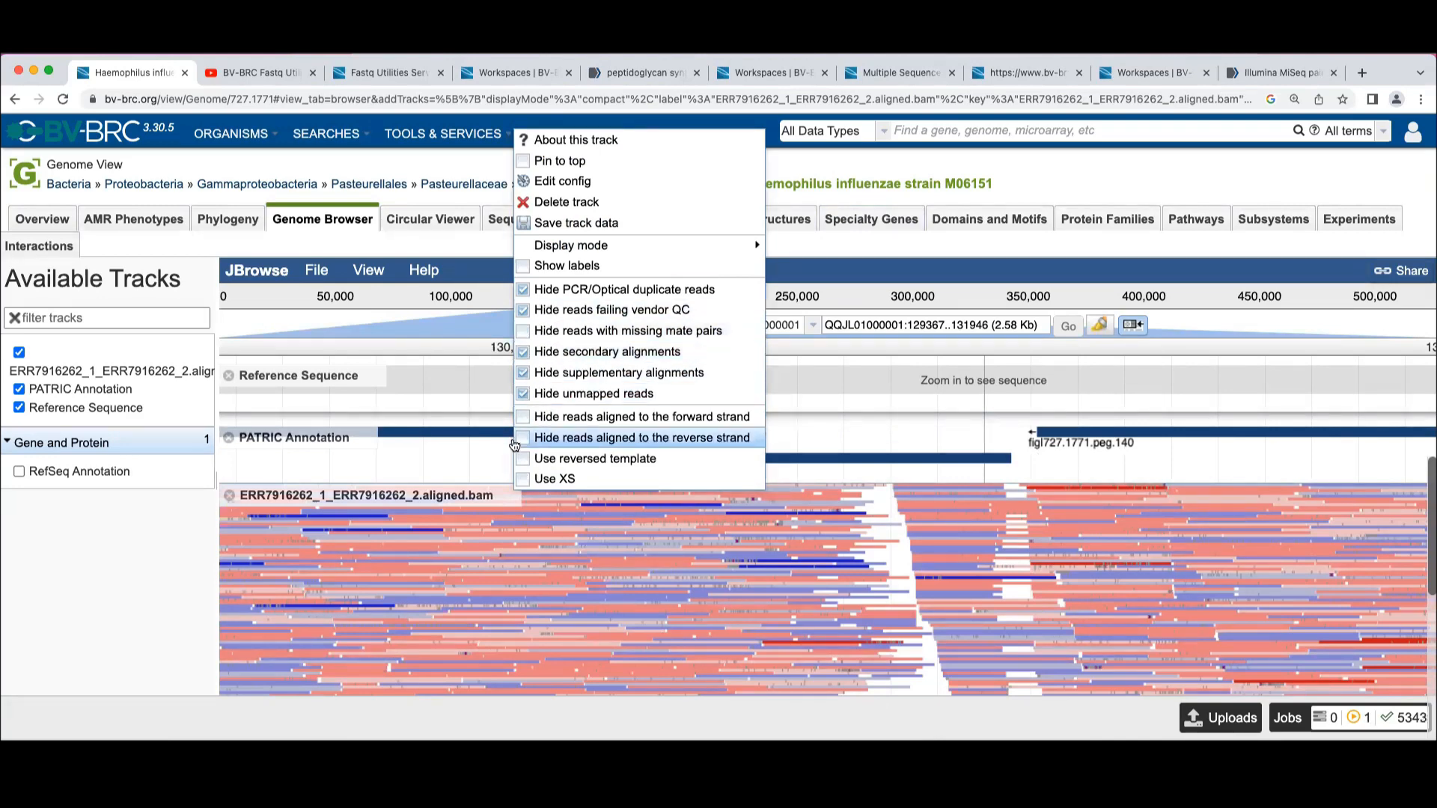
pyautogui.click(521, 418)
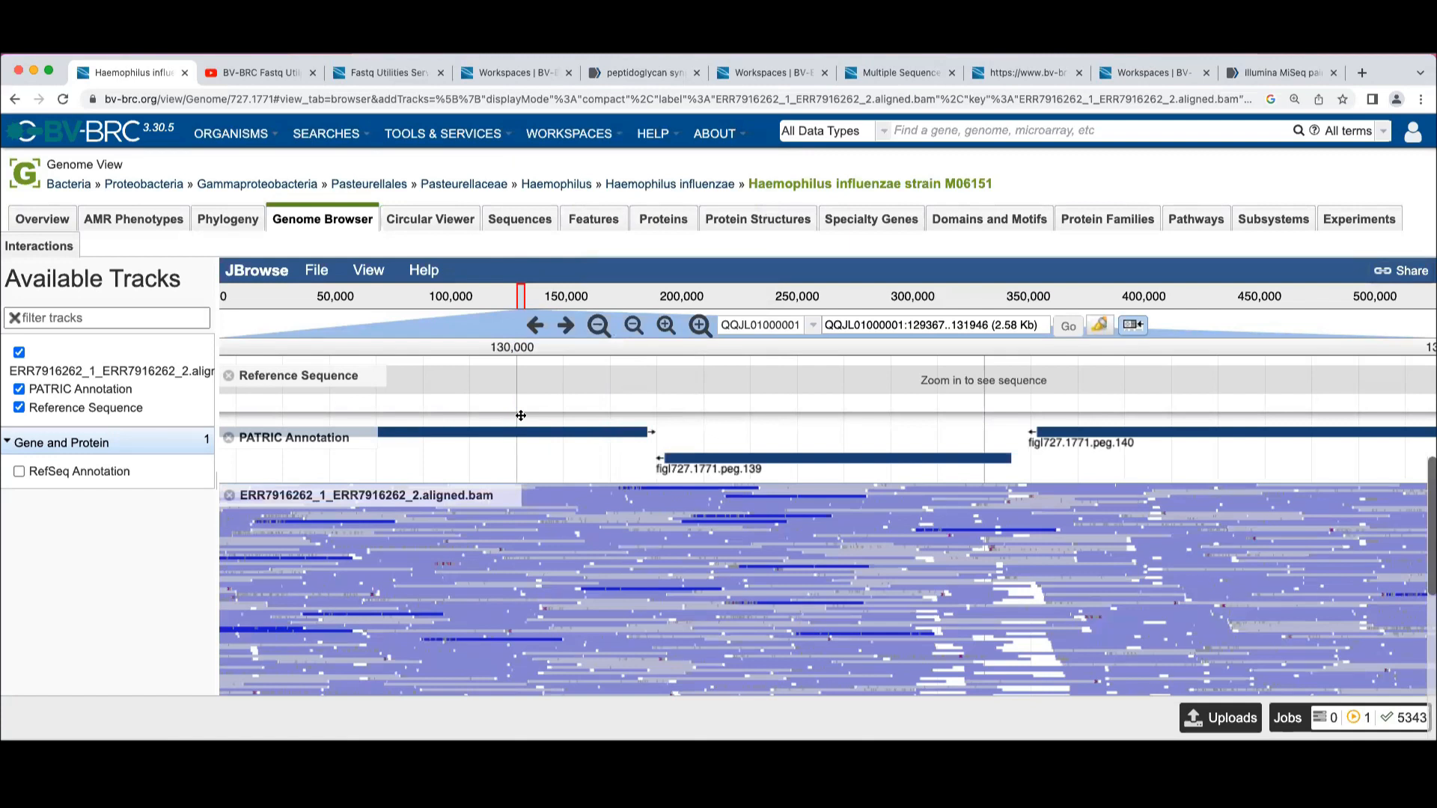
pyautogui.click(512, 503)
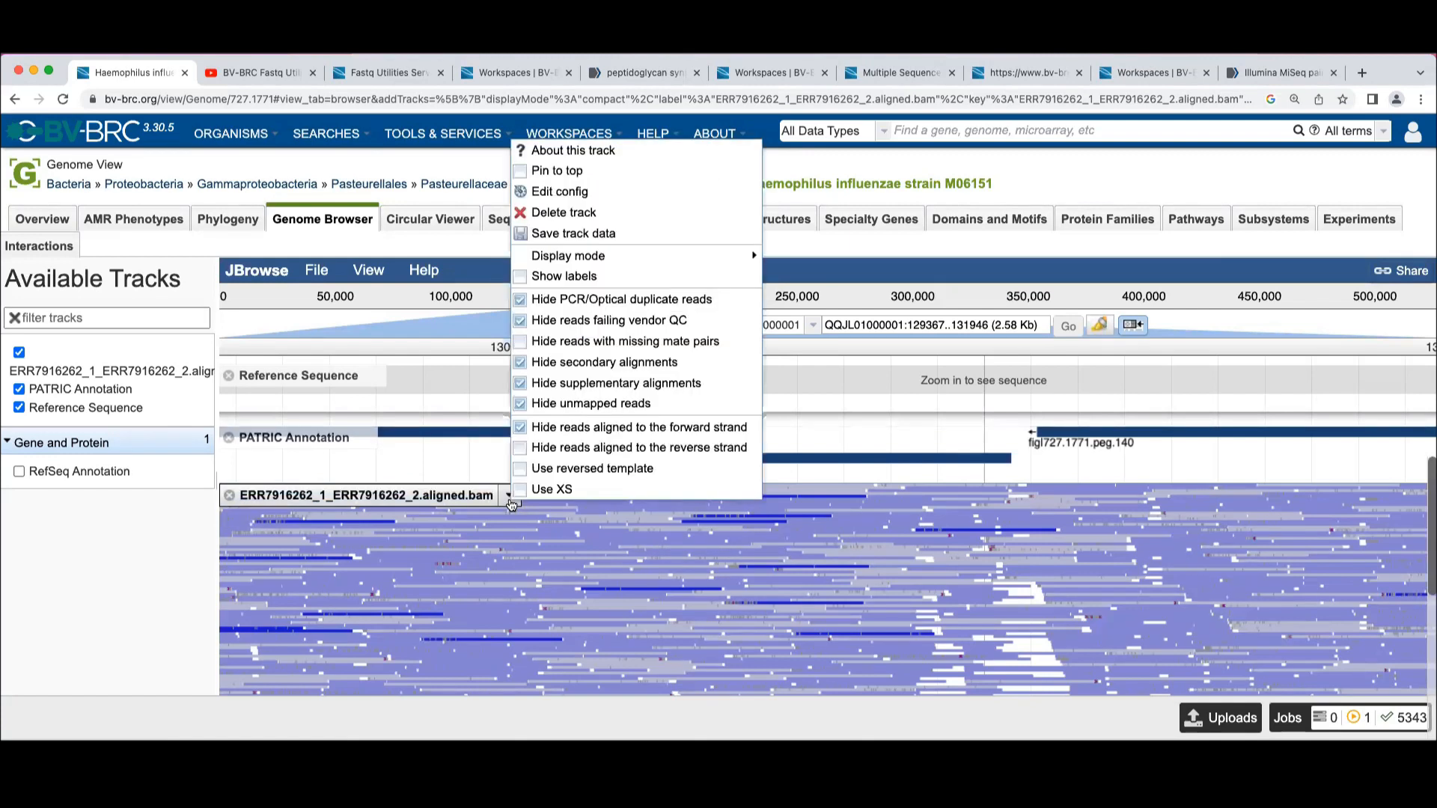
pyautogui.click(524, 428)
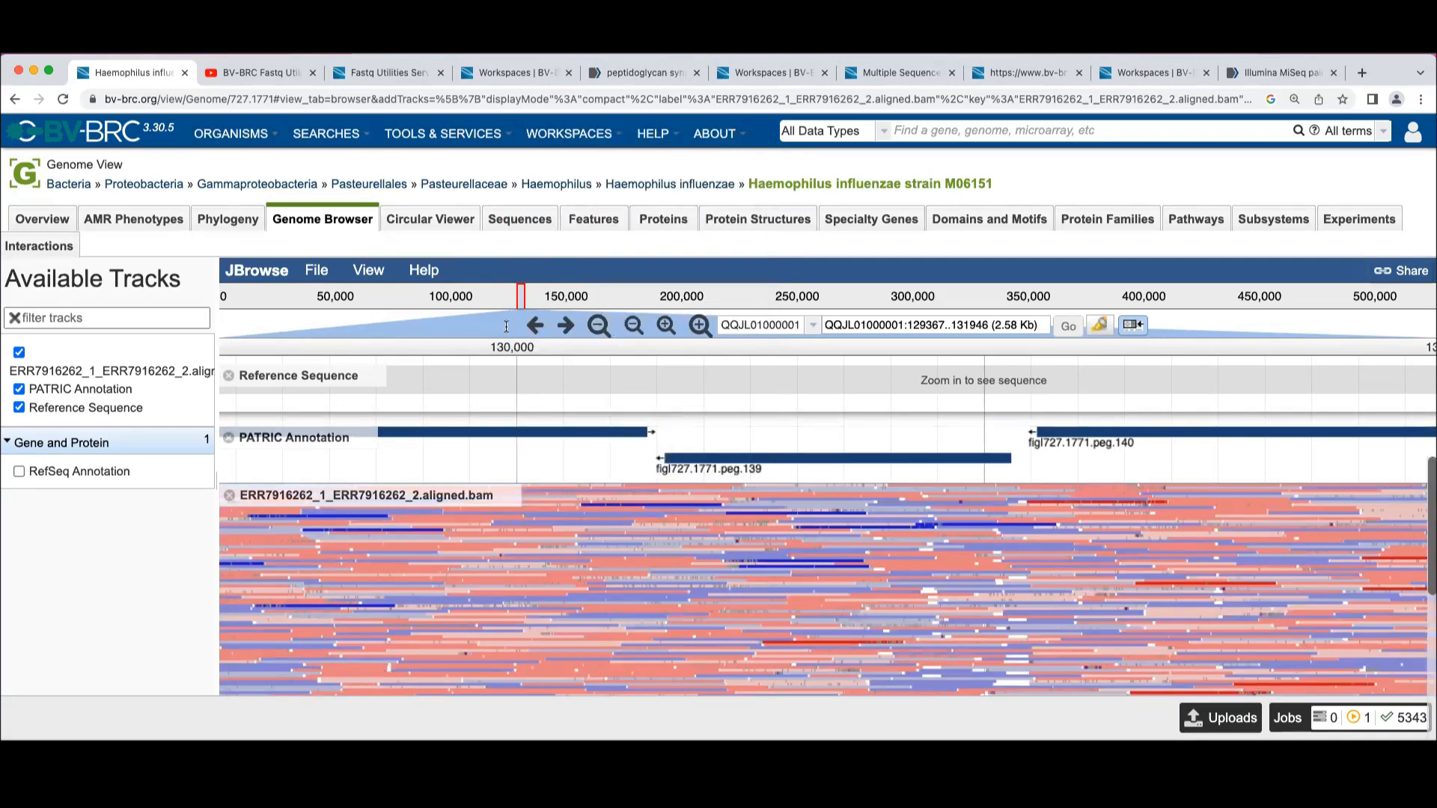
# Hide the reads aligned to the reverse strand in the aligned.bam track.
pyautogui.click(500, 498)
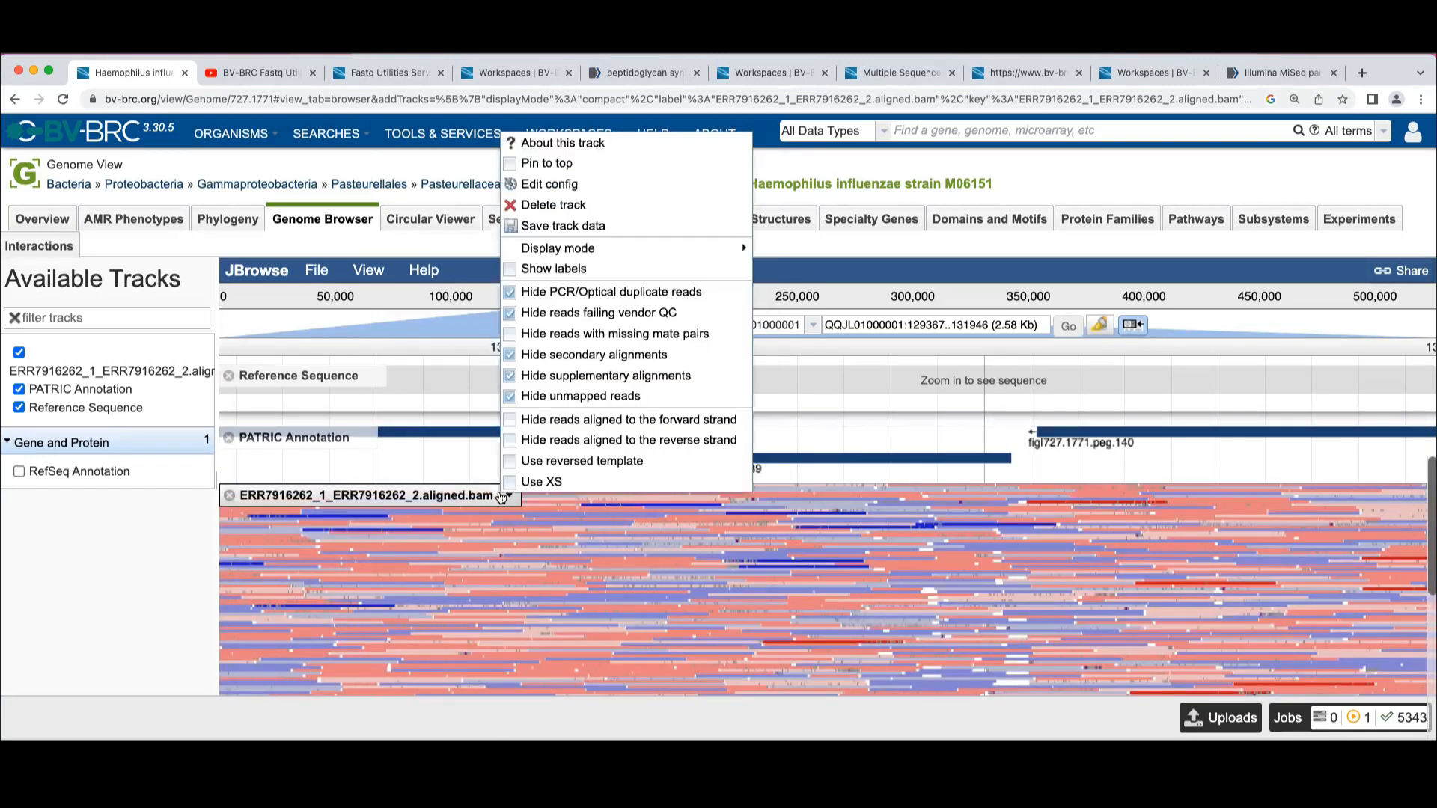
pyautogui.click(513, 440)
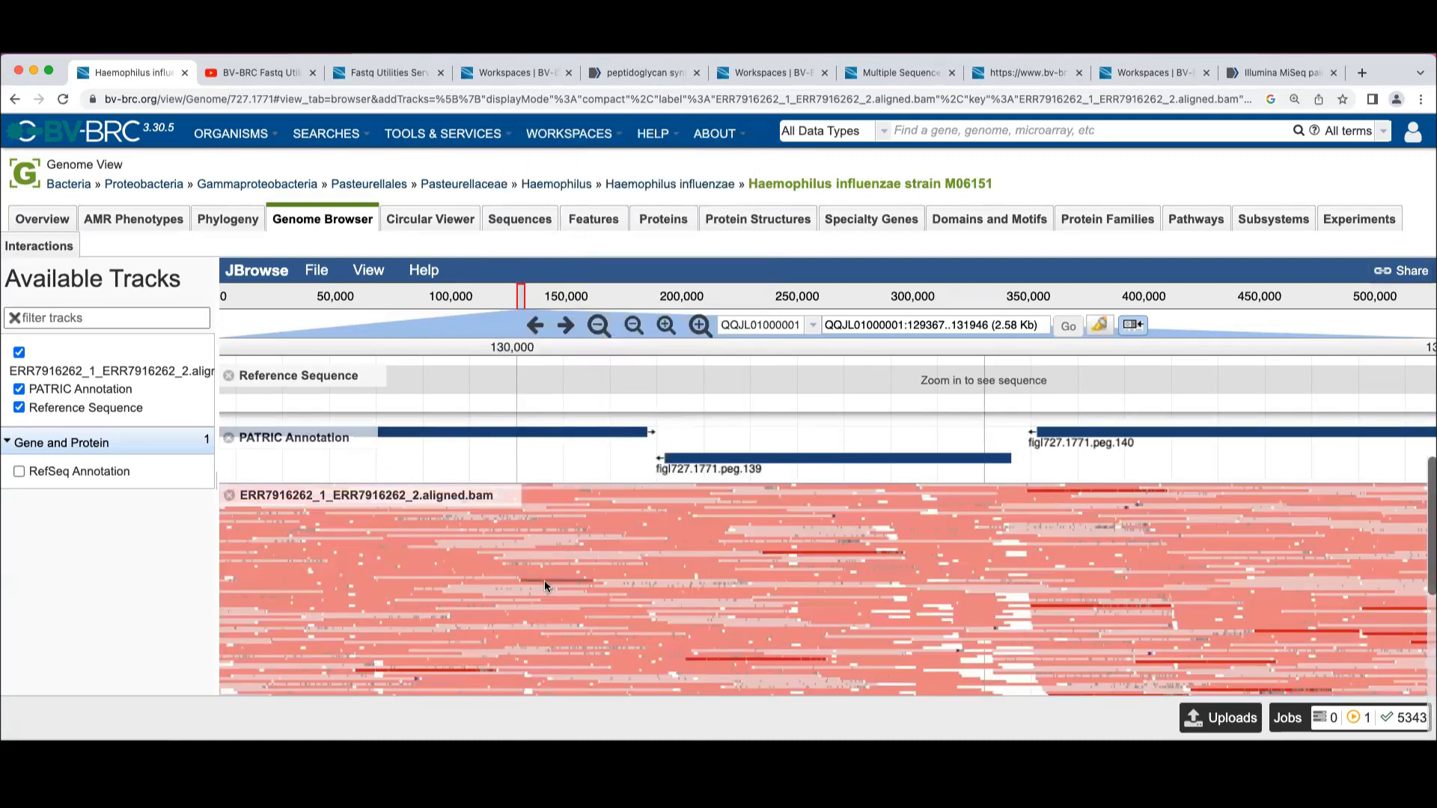